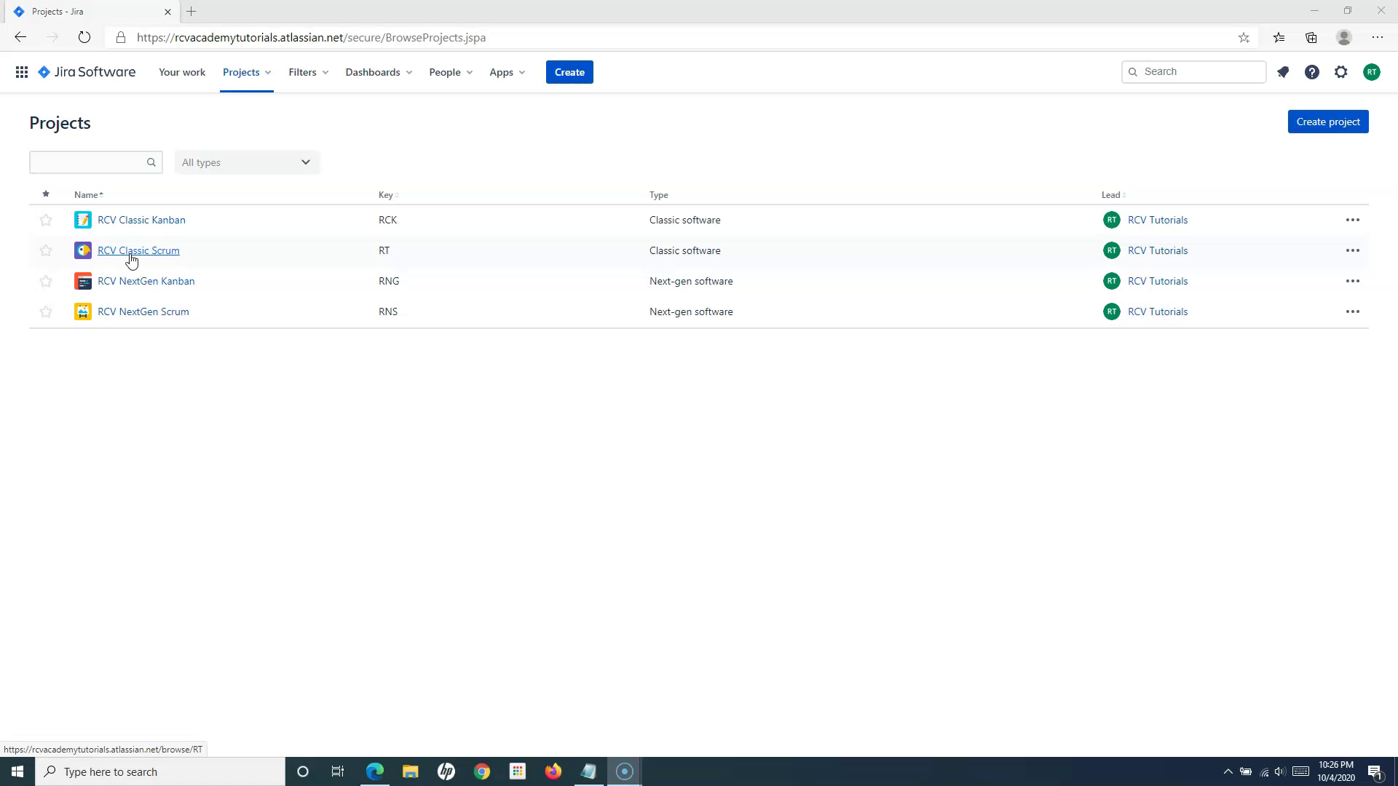
Open the RCV Classic Scrum project and start creating a new issue in it.
click(131, 251)
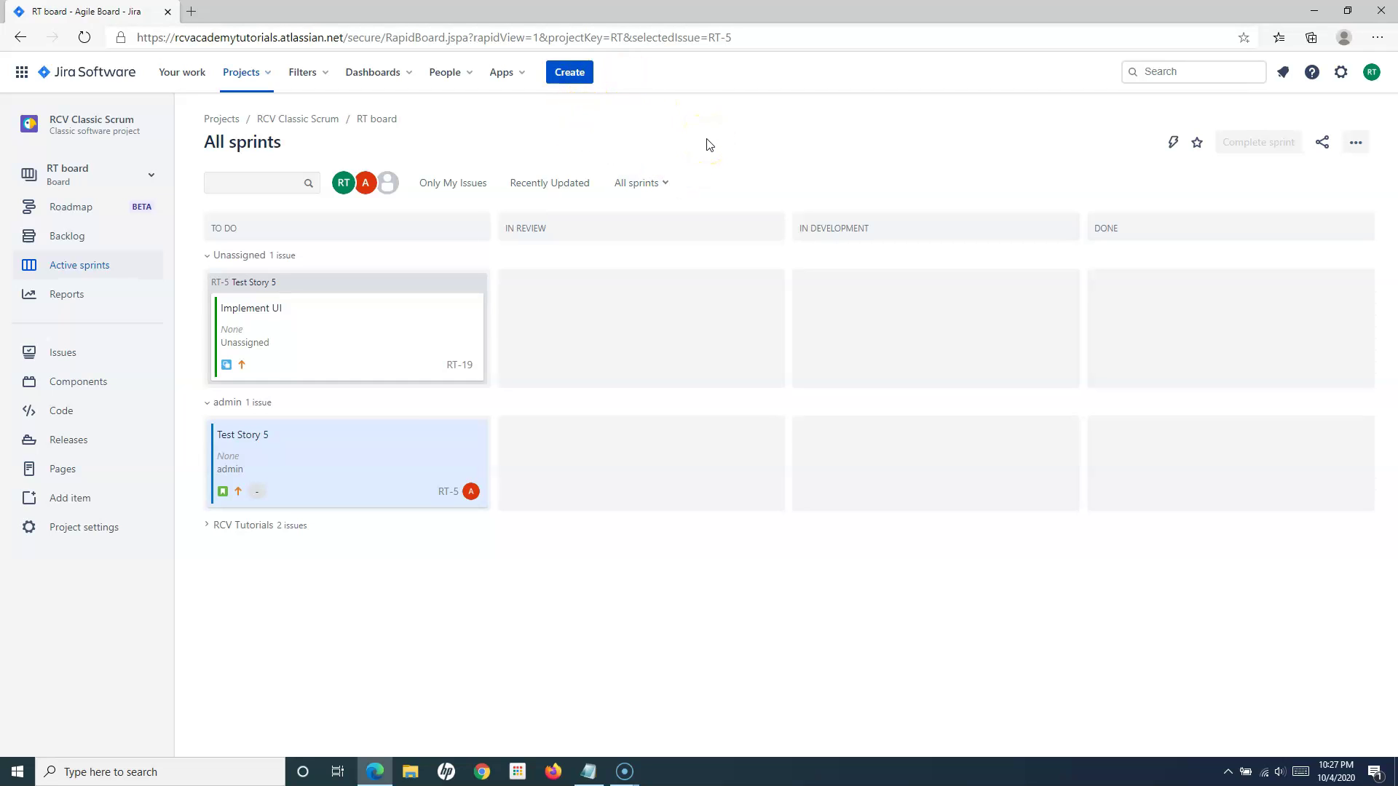
click(570, 74)
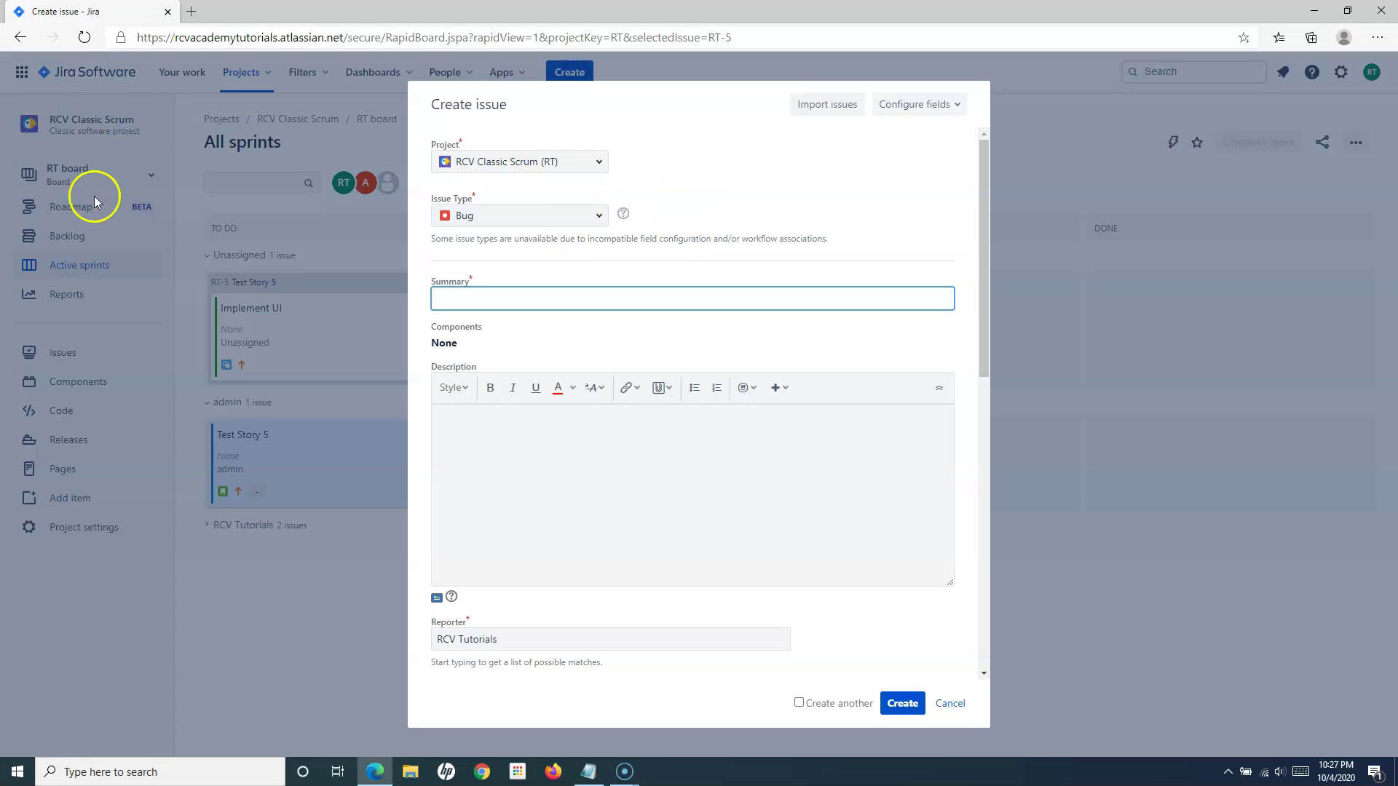
Choose Story as the issue type and check the creation form for the Story Points field.
click(600, 217)
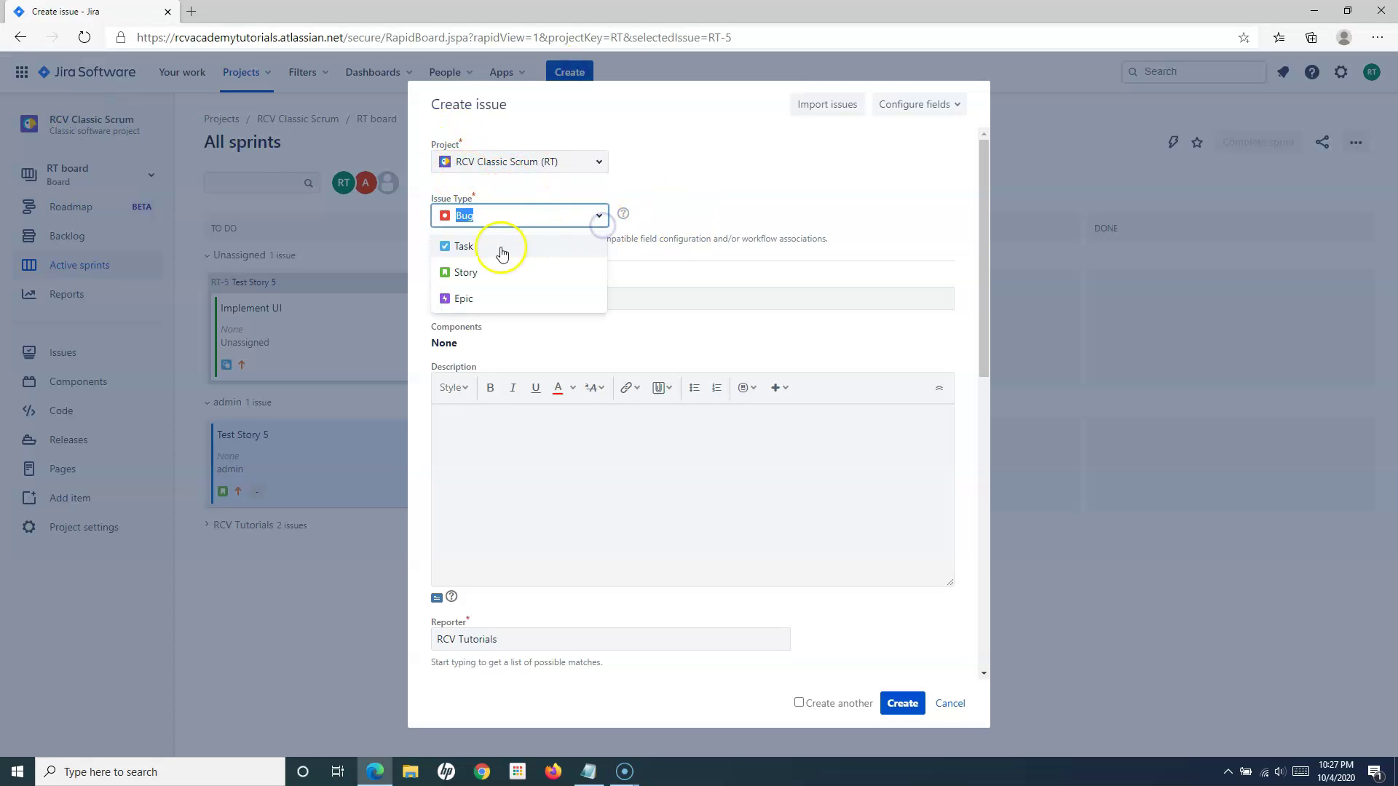
click(468, 276)
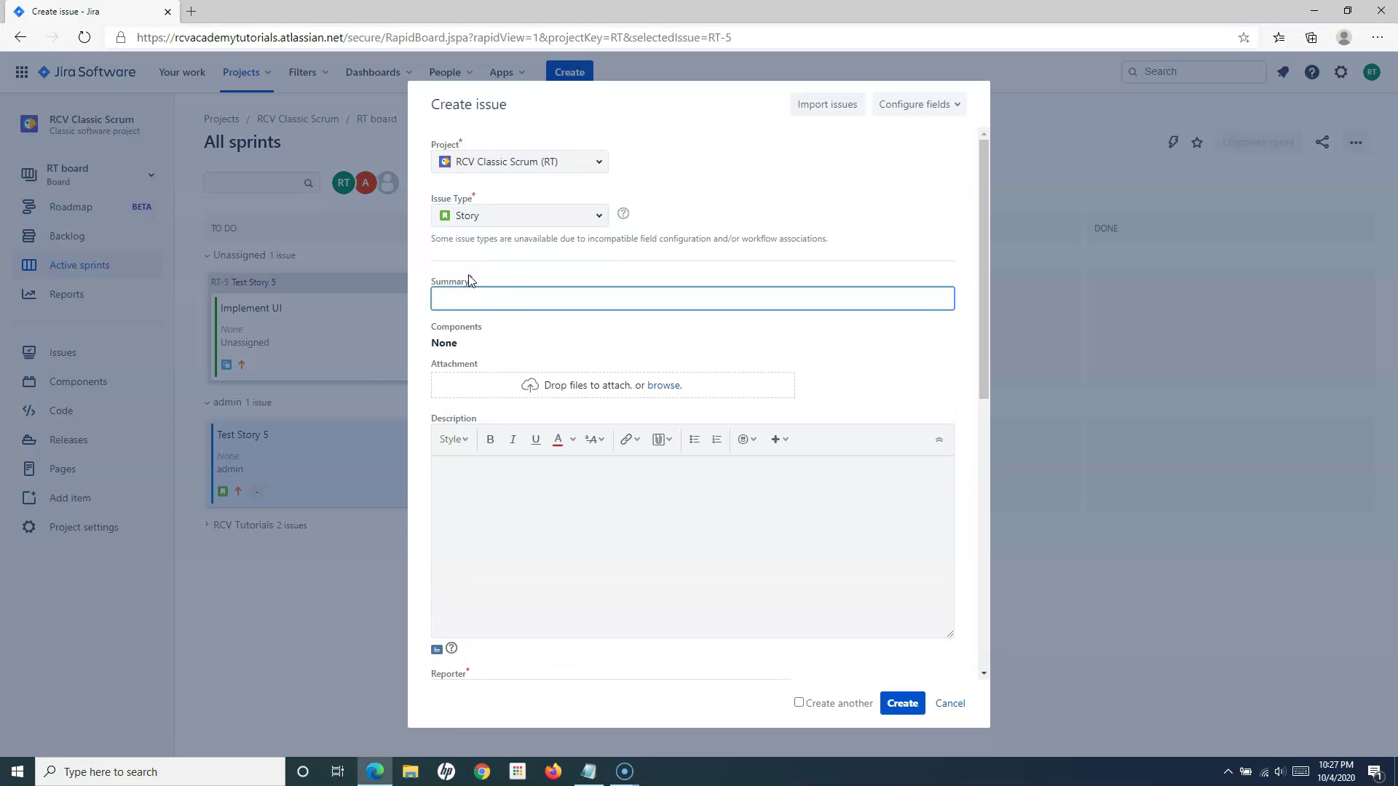
scroll(546, 535, down, 6)
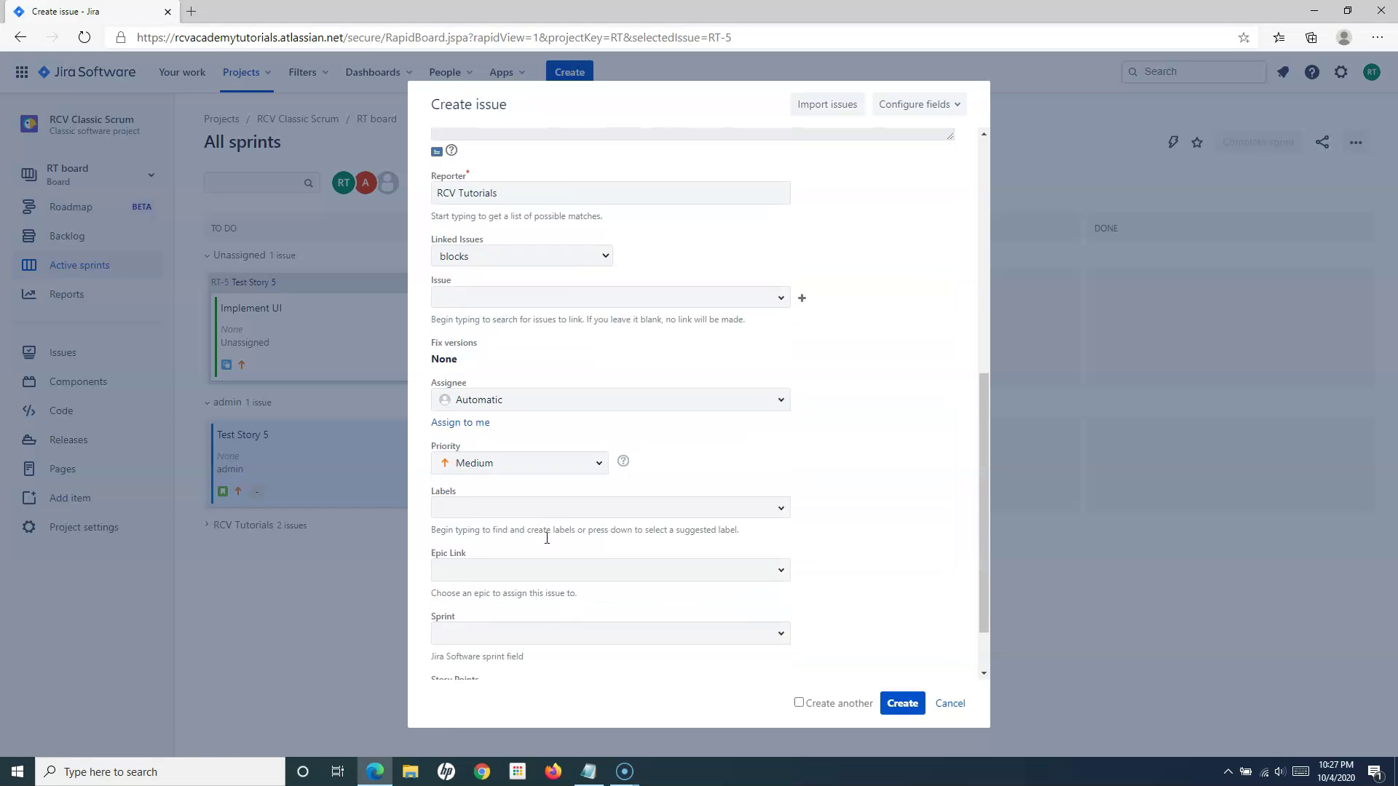
scroll(546, 538, down, 1)
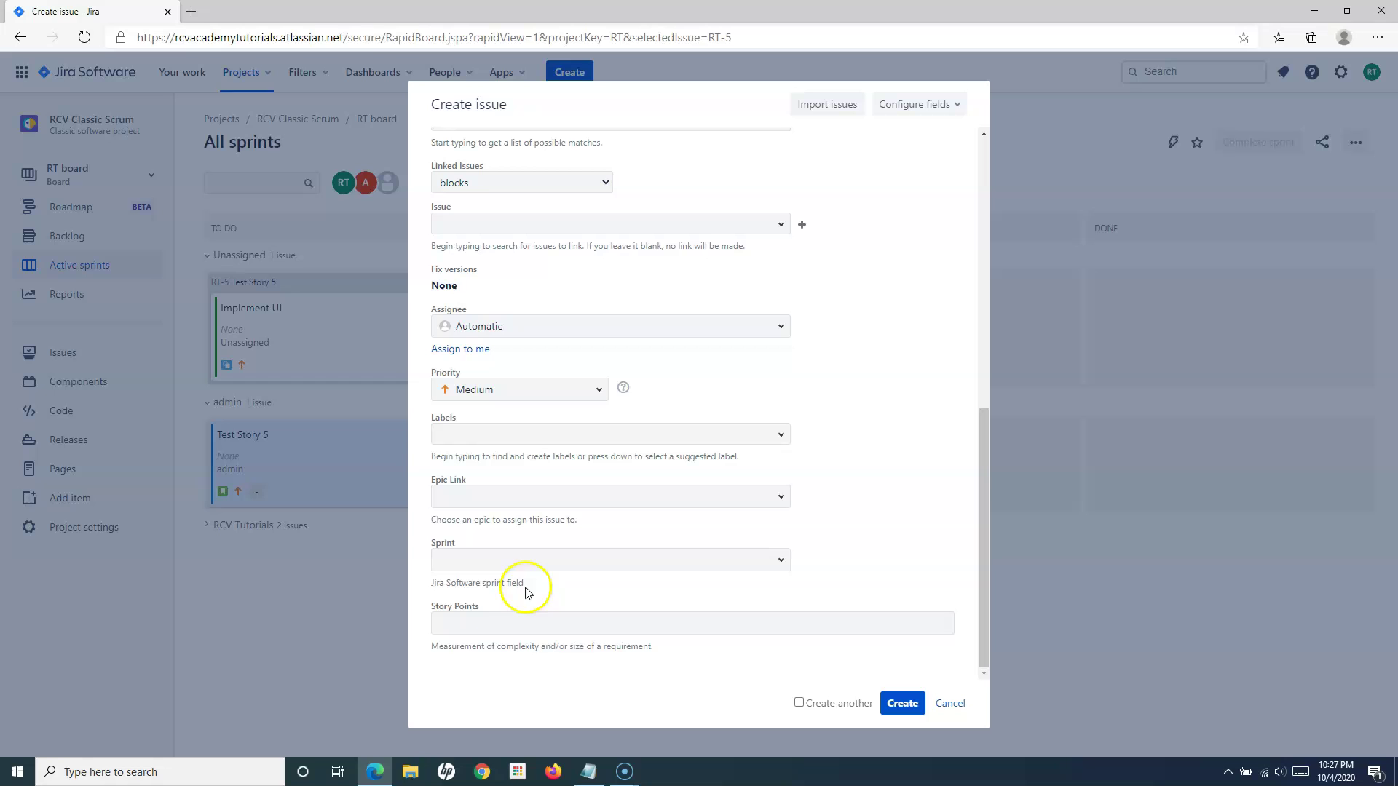
click(481, 625)
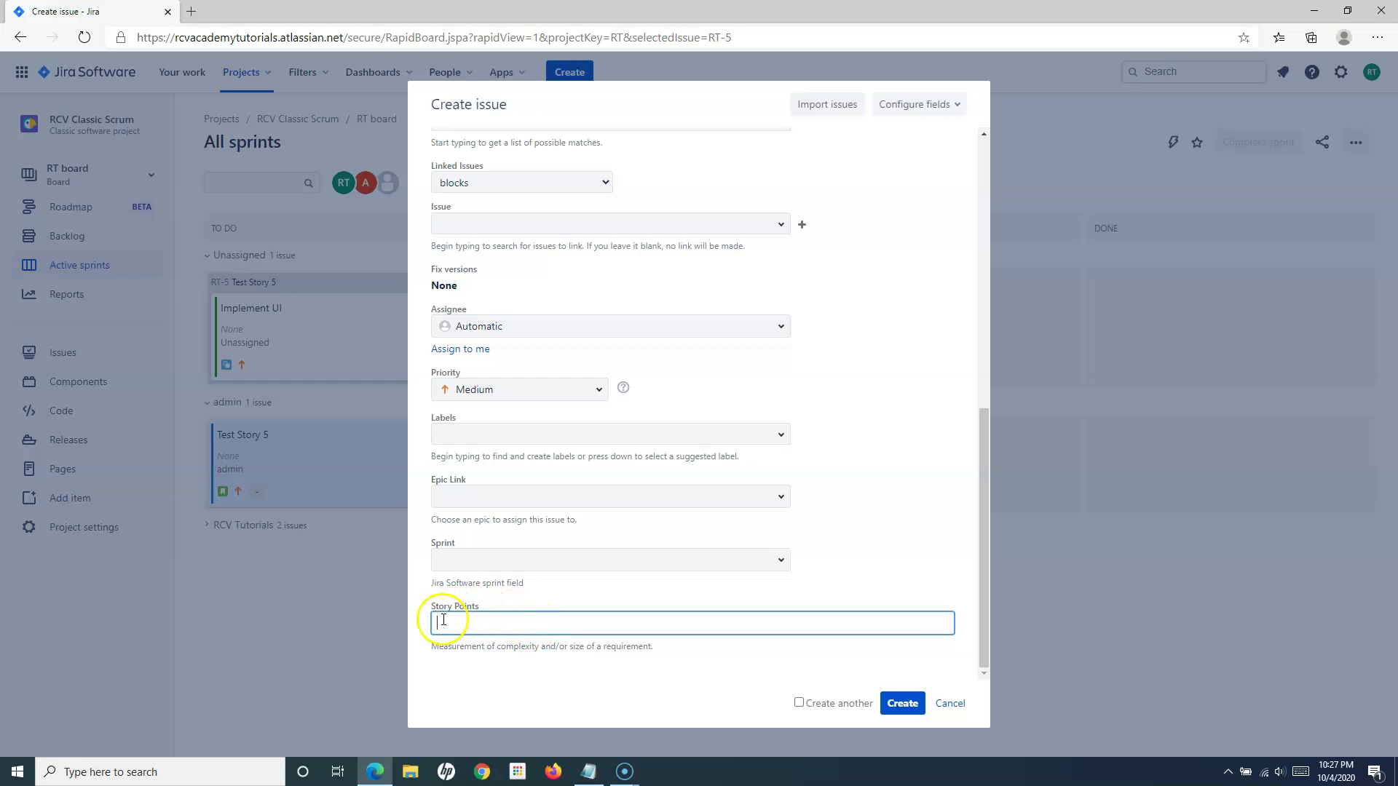
scroll(546, 666, up, 10)
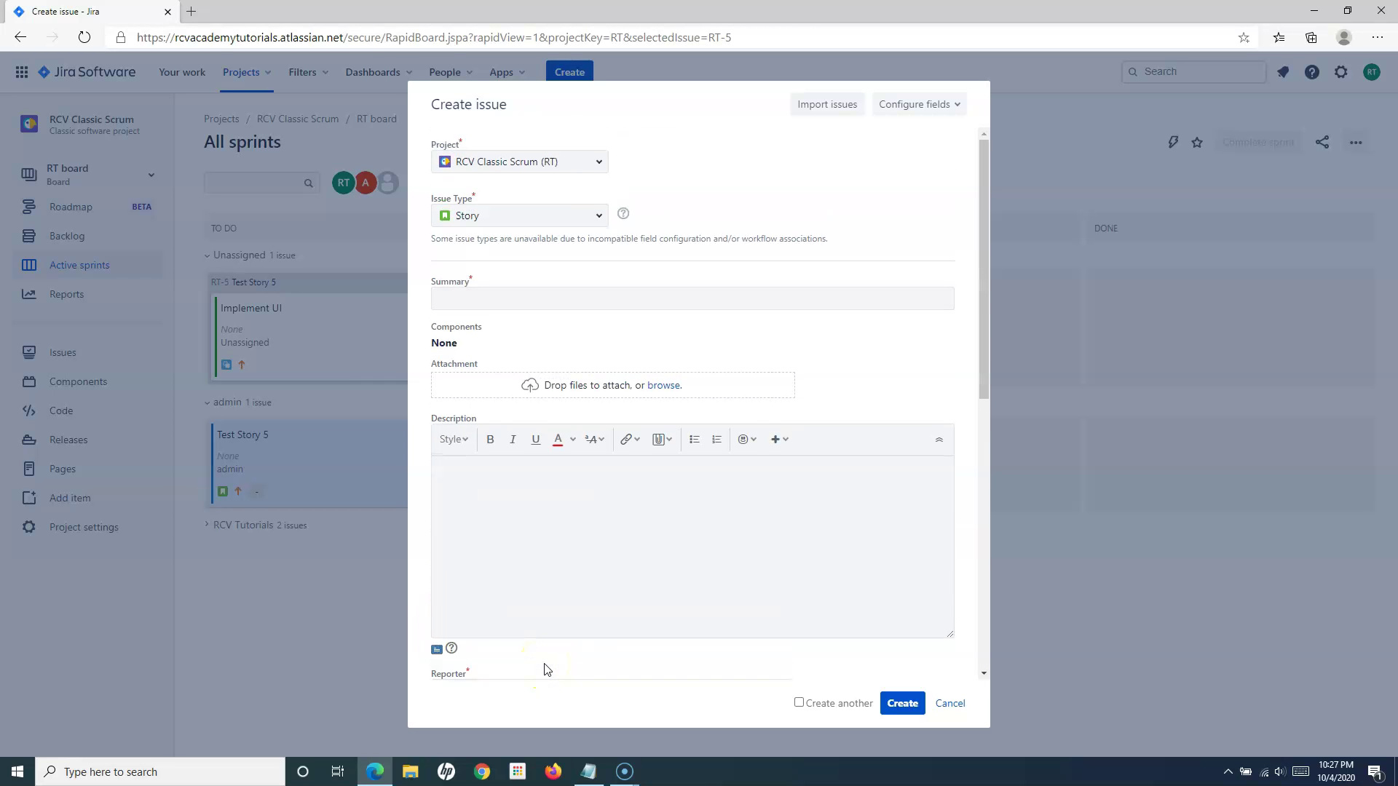
Switch the issue type to Epic and check its creation form for the Story Points field.
click(600, 215)
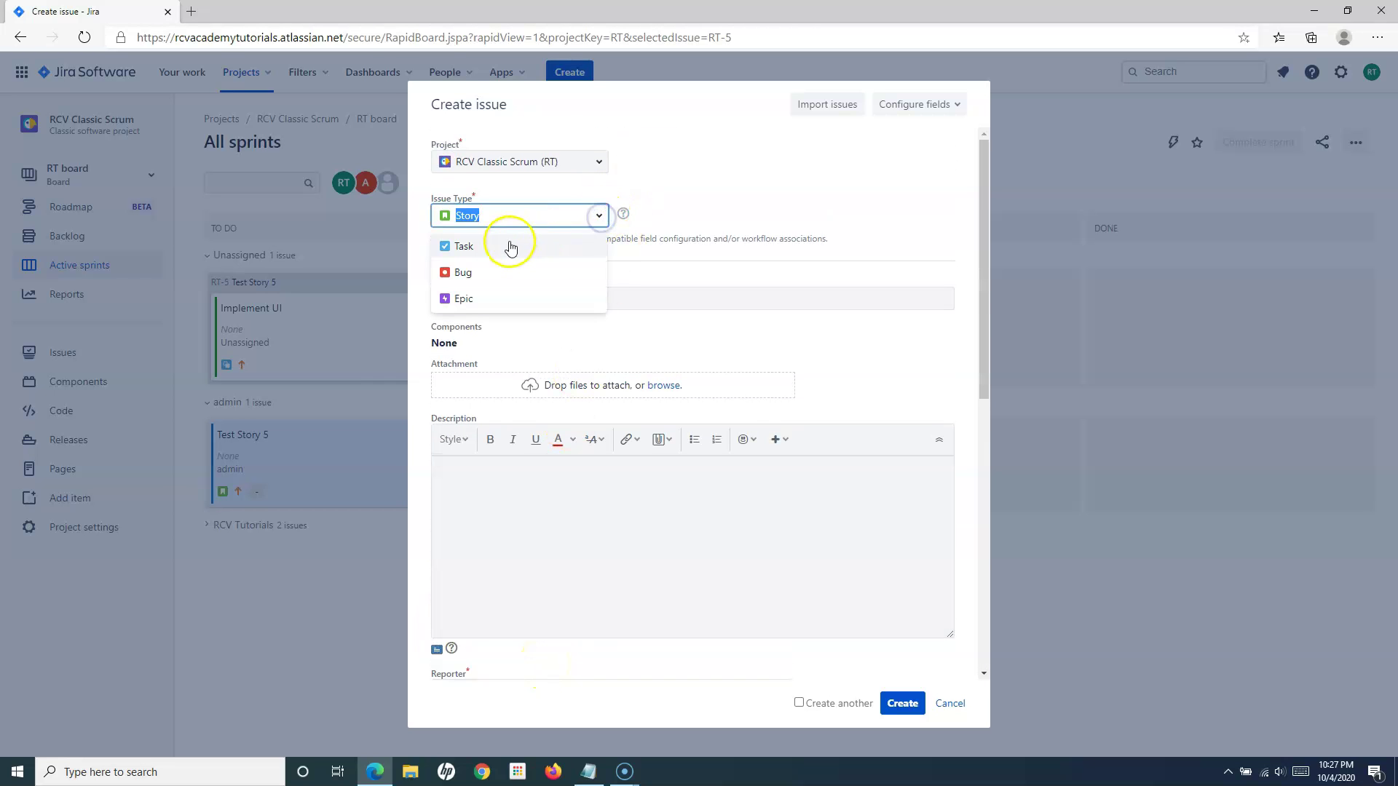
click(472, 298)
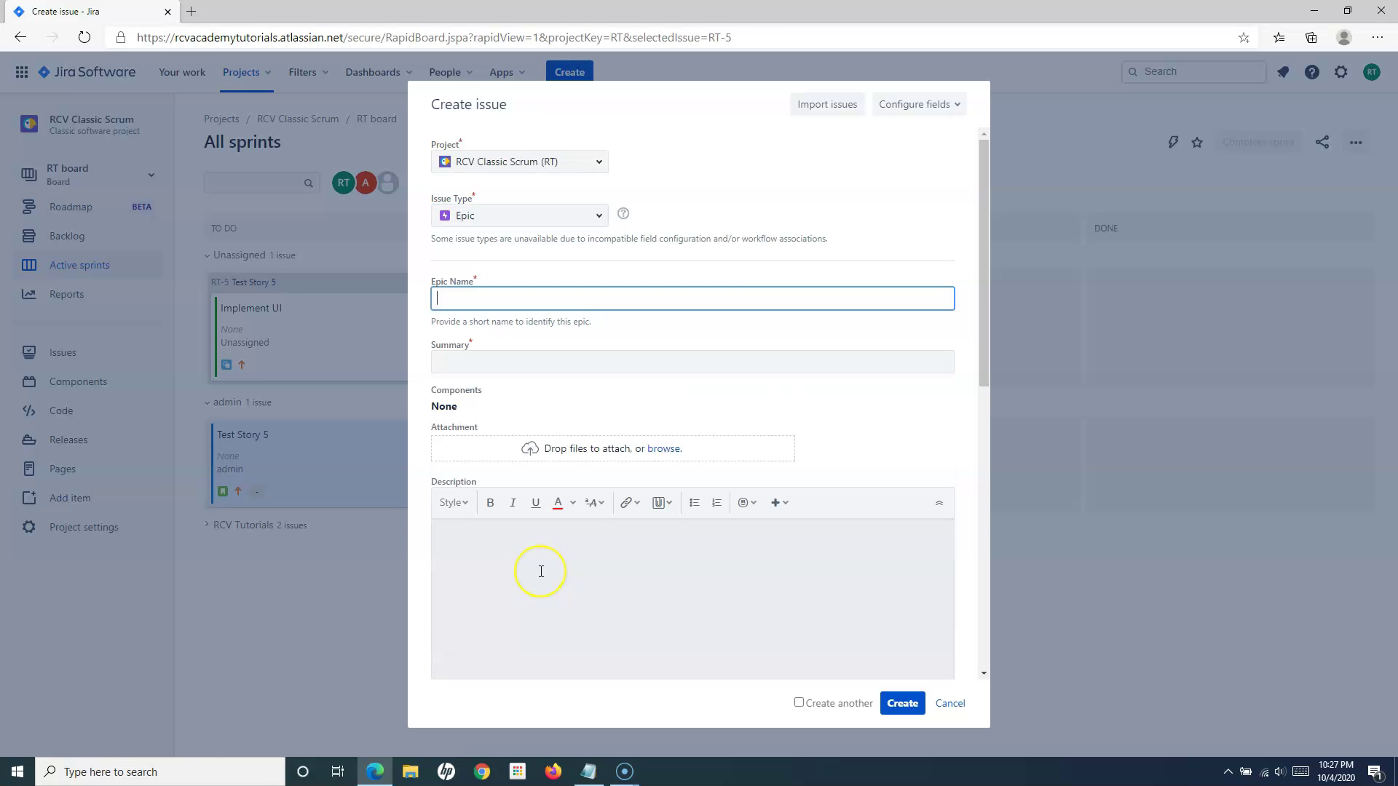
scroll(541, 571, down, 10)
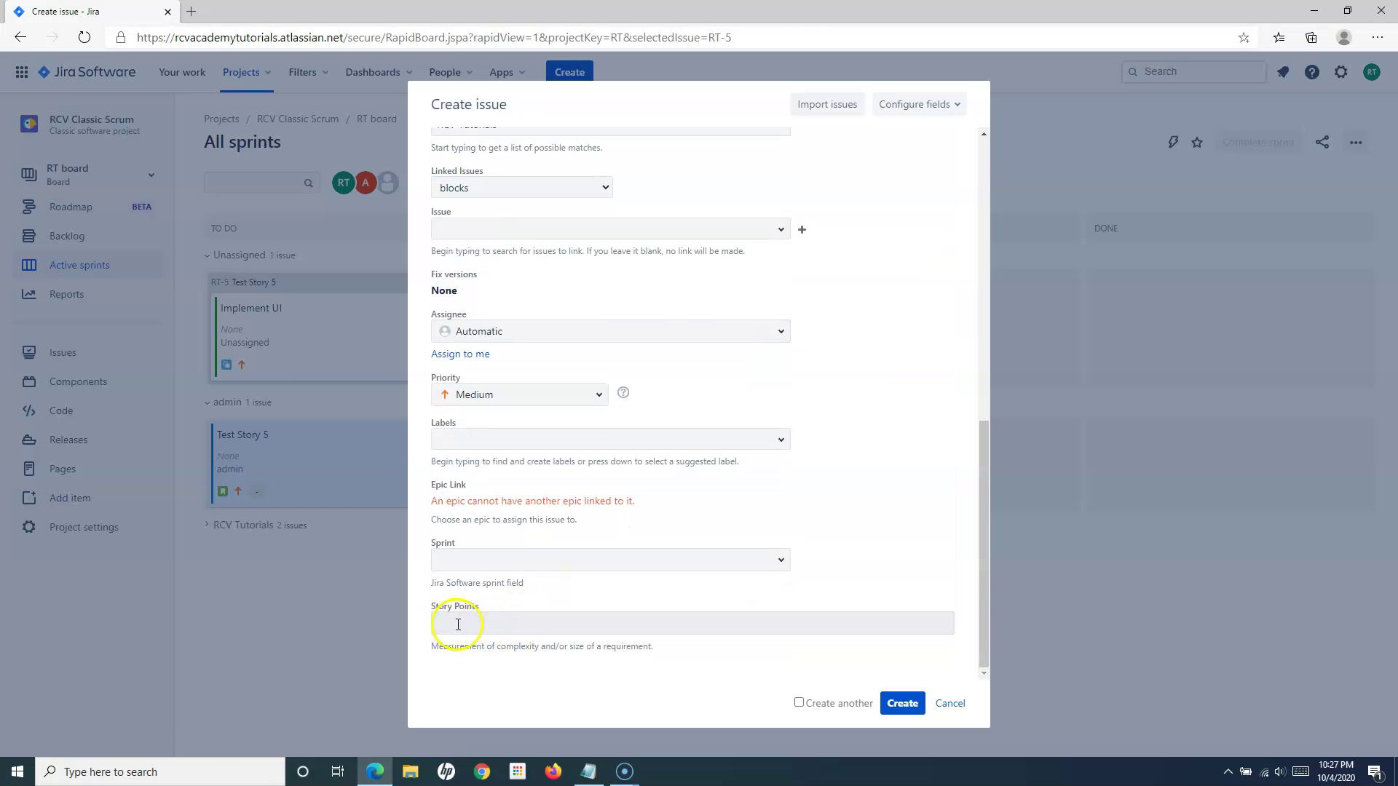
scroll(470, 624, up, 1)
scroll(469, 625, down, 1)
scroll(586, 593, up, 5)
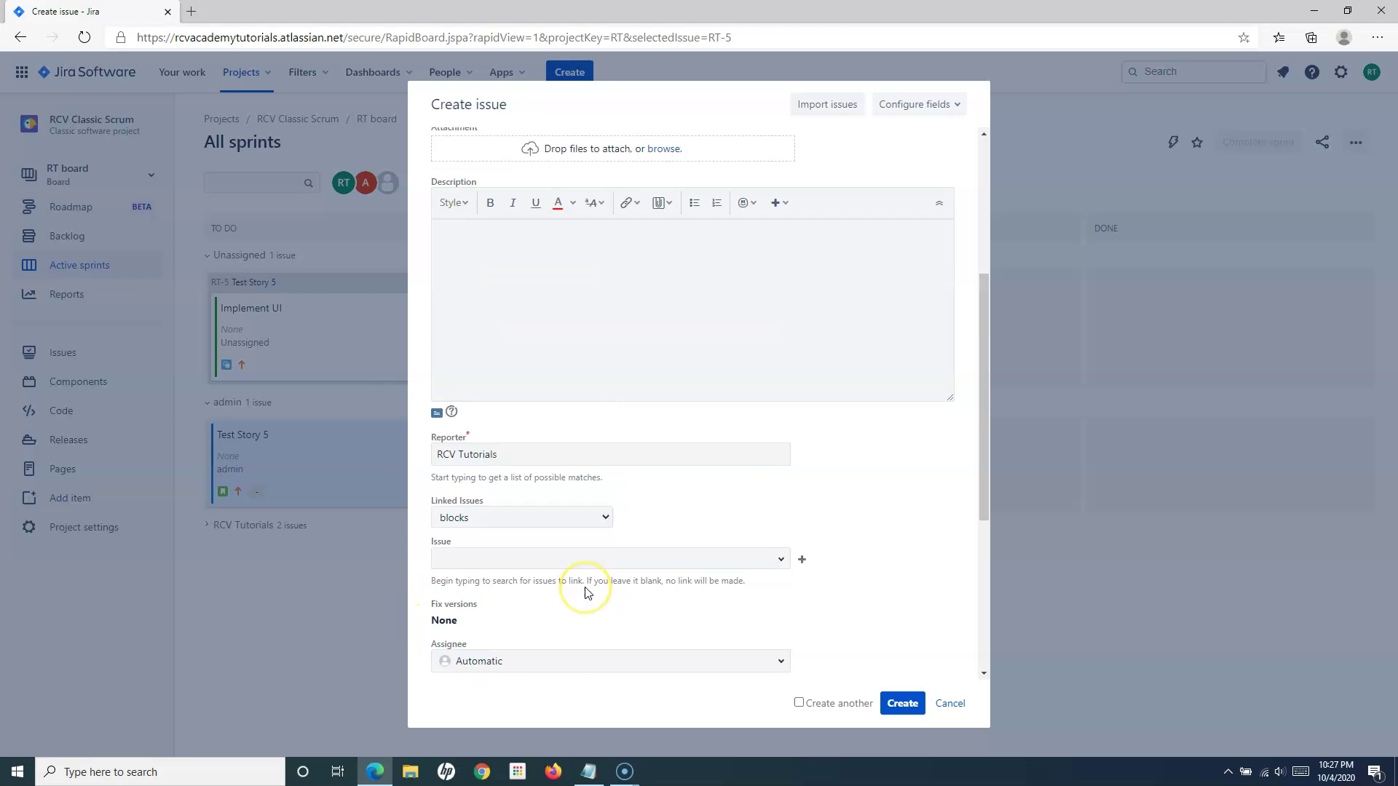
scroll(586, 593, up, 5)
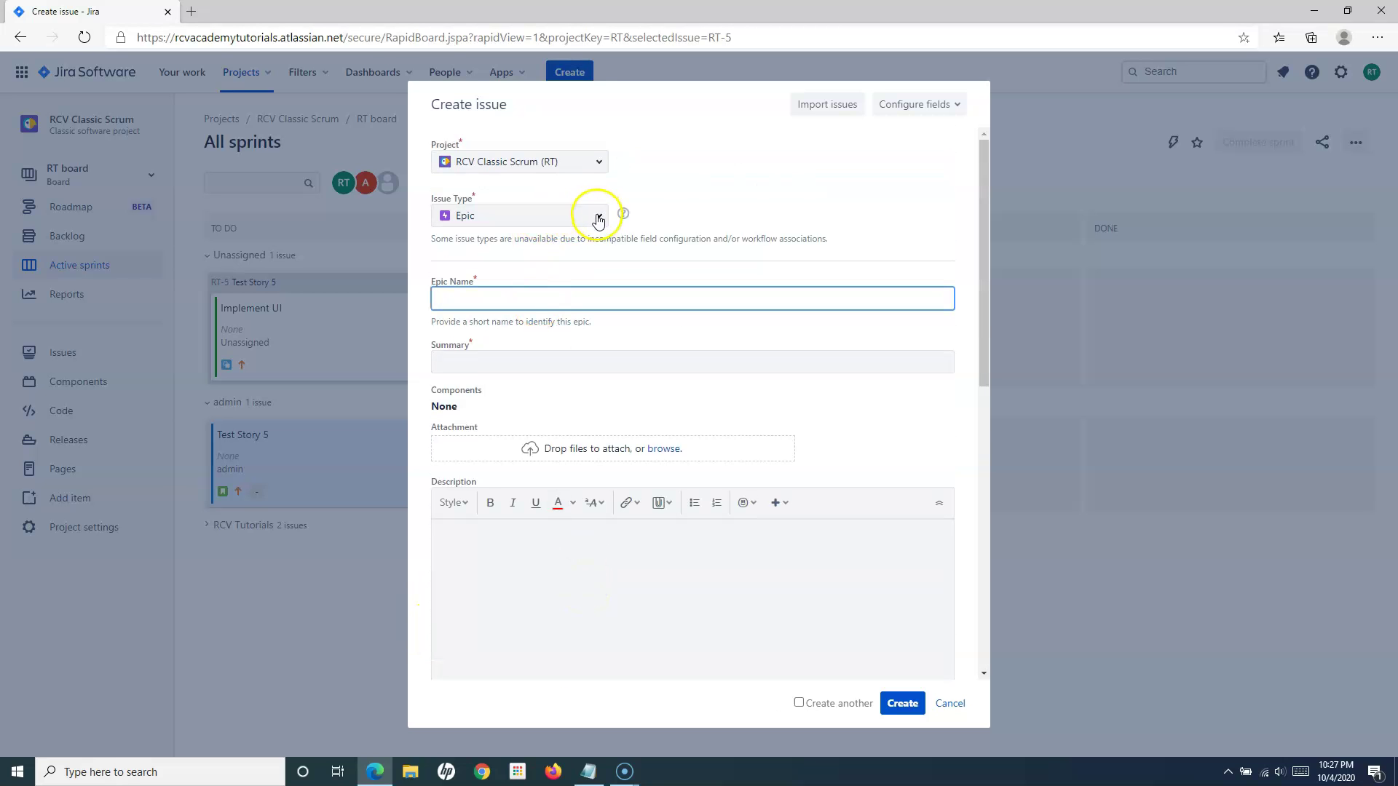
Switch the issue type to Task and check its creation form for the Story Points field.
click(597, 220)
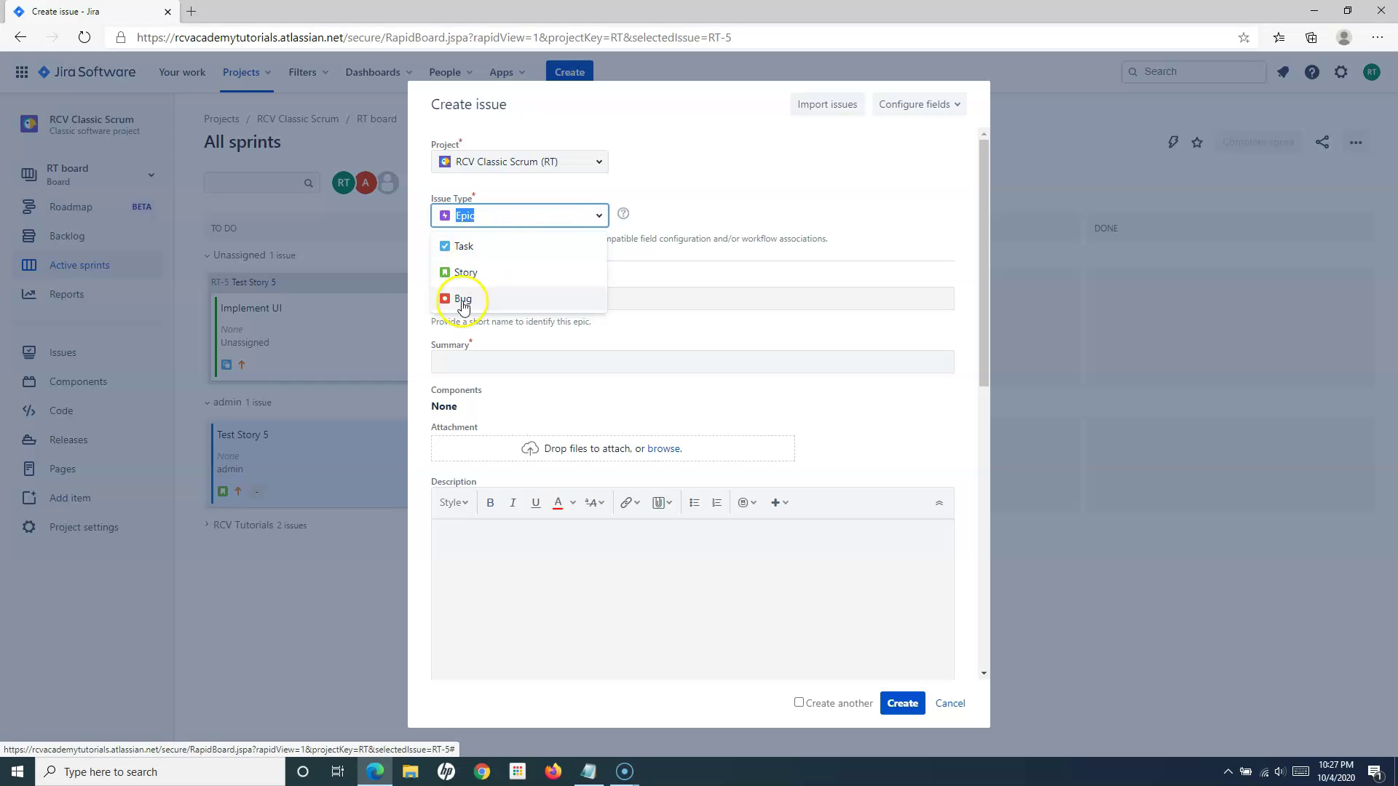
click(466, 247)
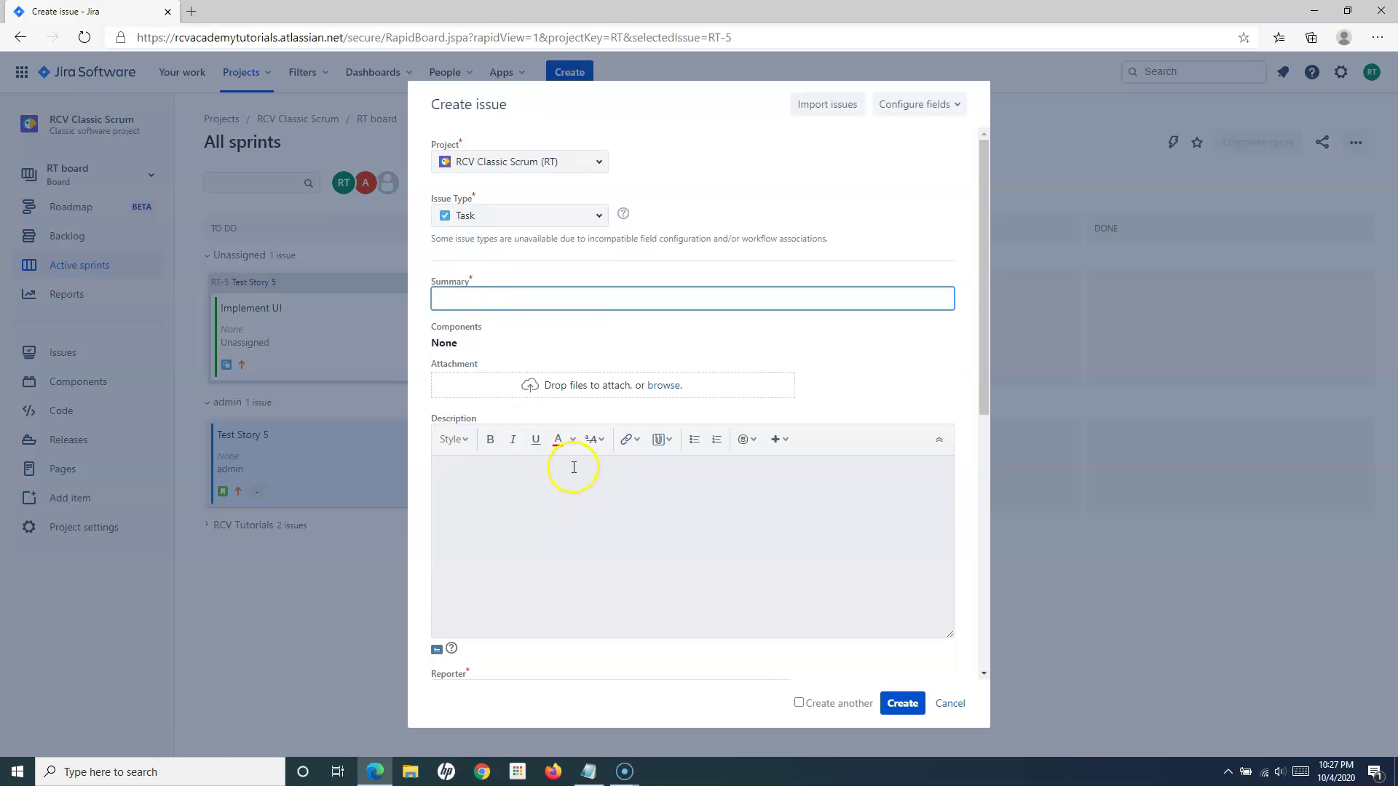
scroll(574, 467, down, 7)
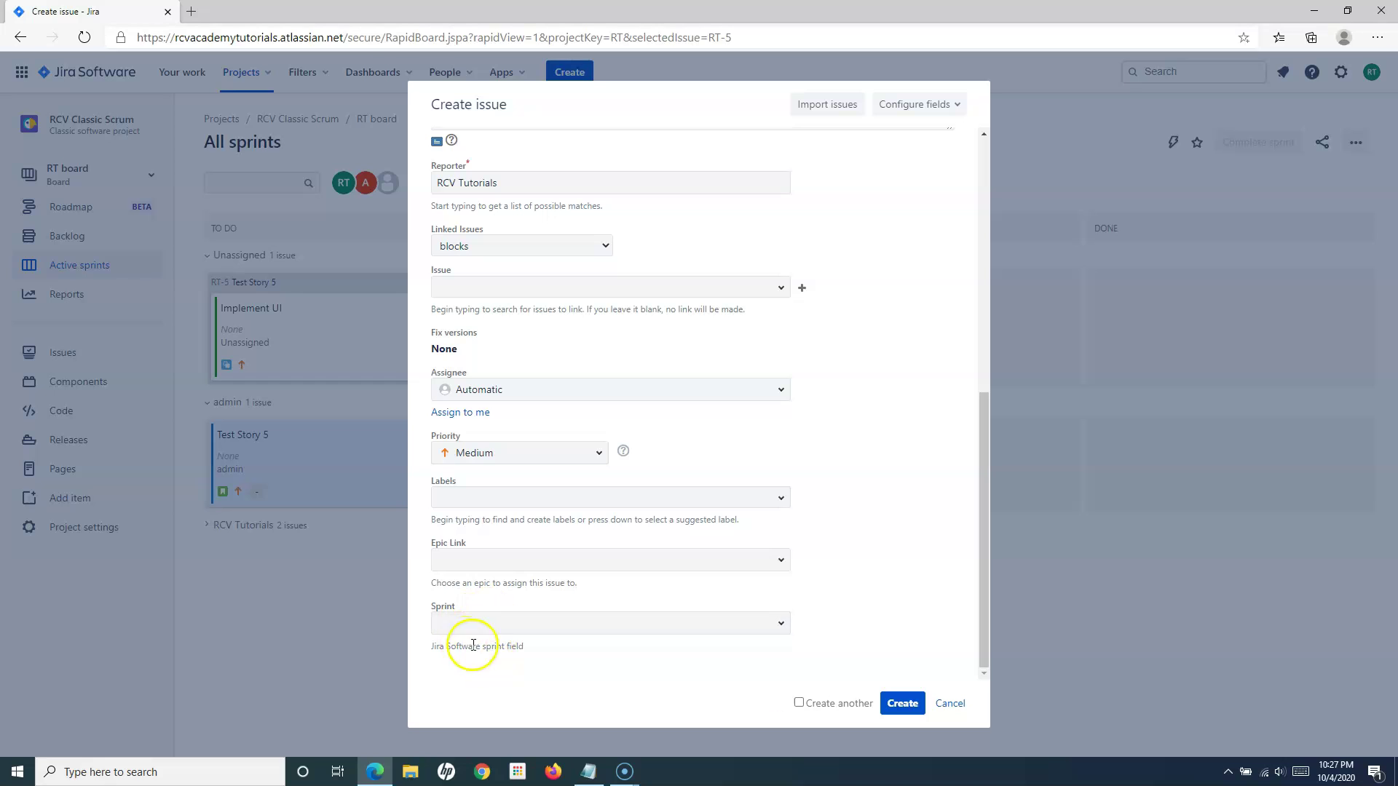
scroll(524, 645, up, 7)
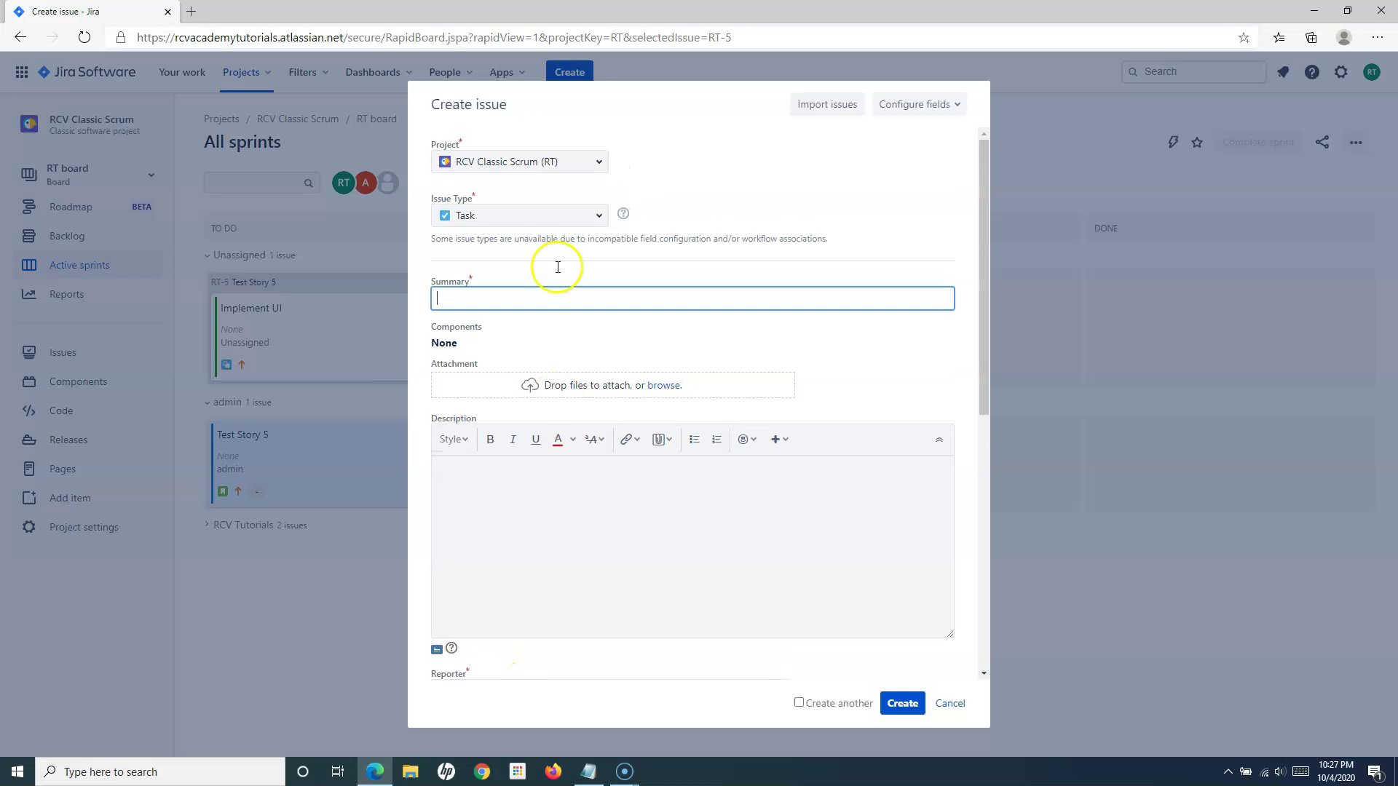
Switch the issue type to Bug and look through all fields of its creation form for Story Points.
click(598, 215)
click(513, 275)
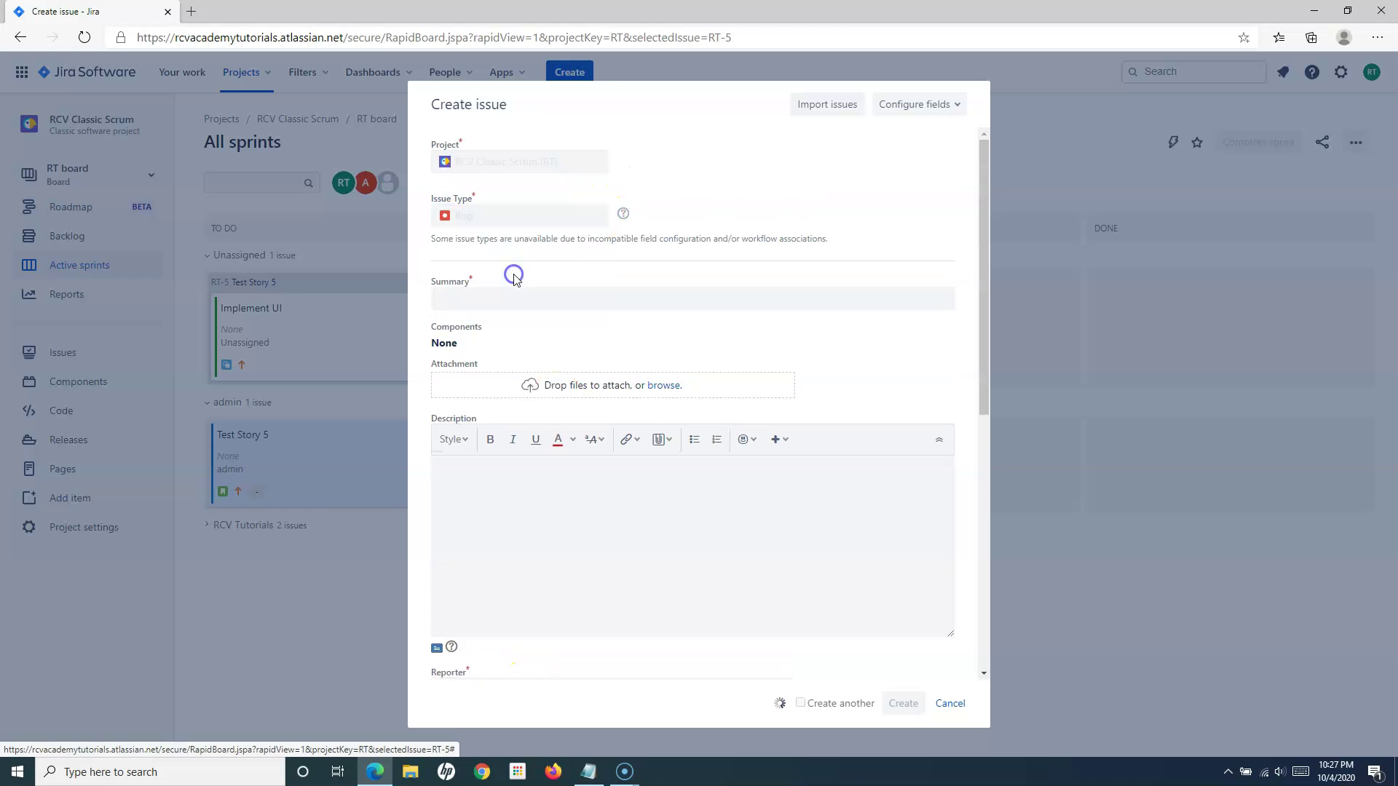
scroll(577, 524, down, 8)
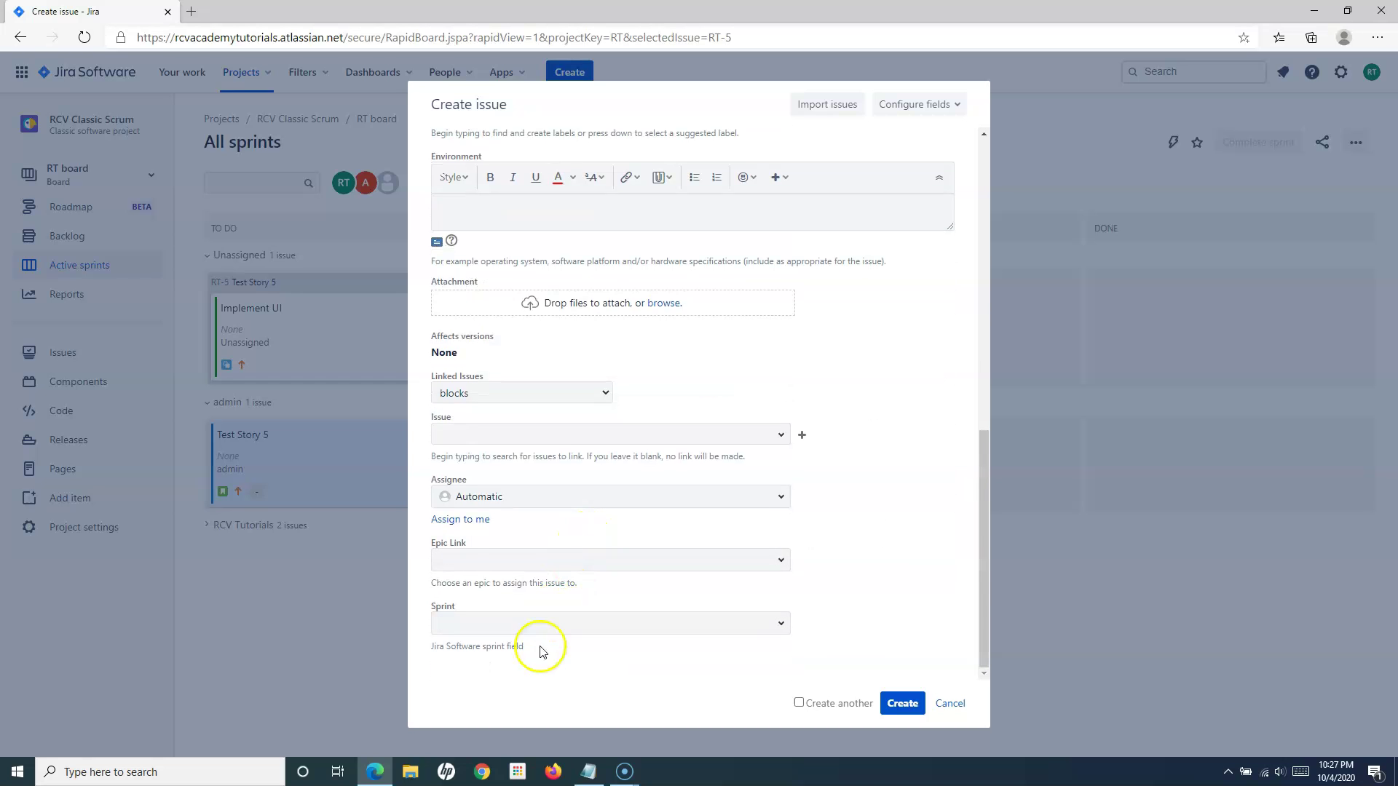
scroll(537, 604, up, 5)
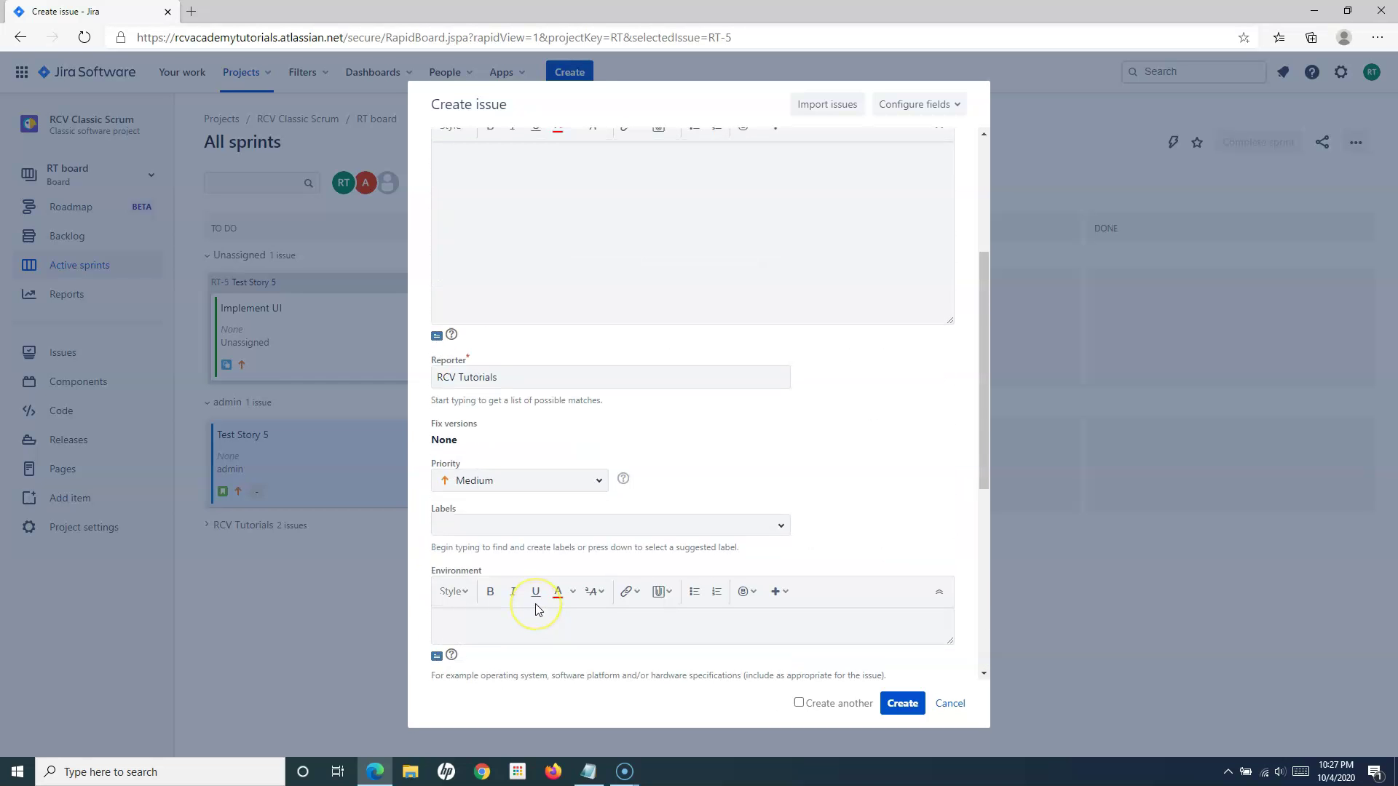
scroll(537, 610, up, 4)
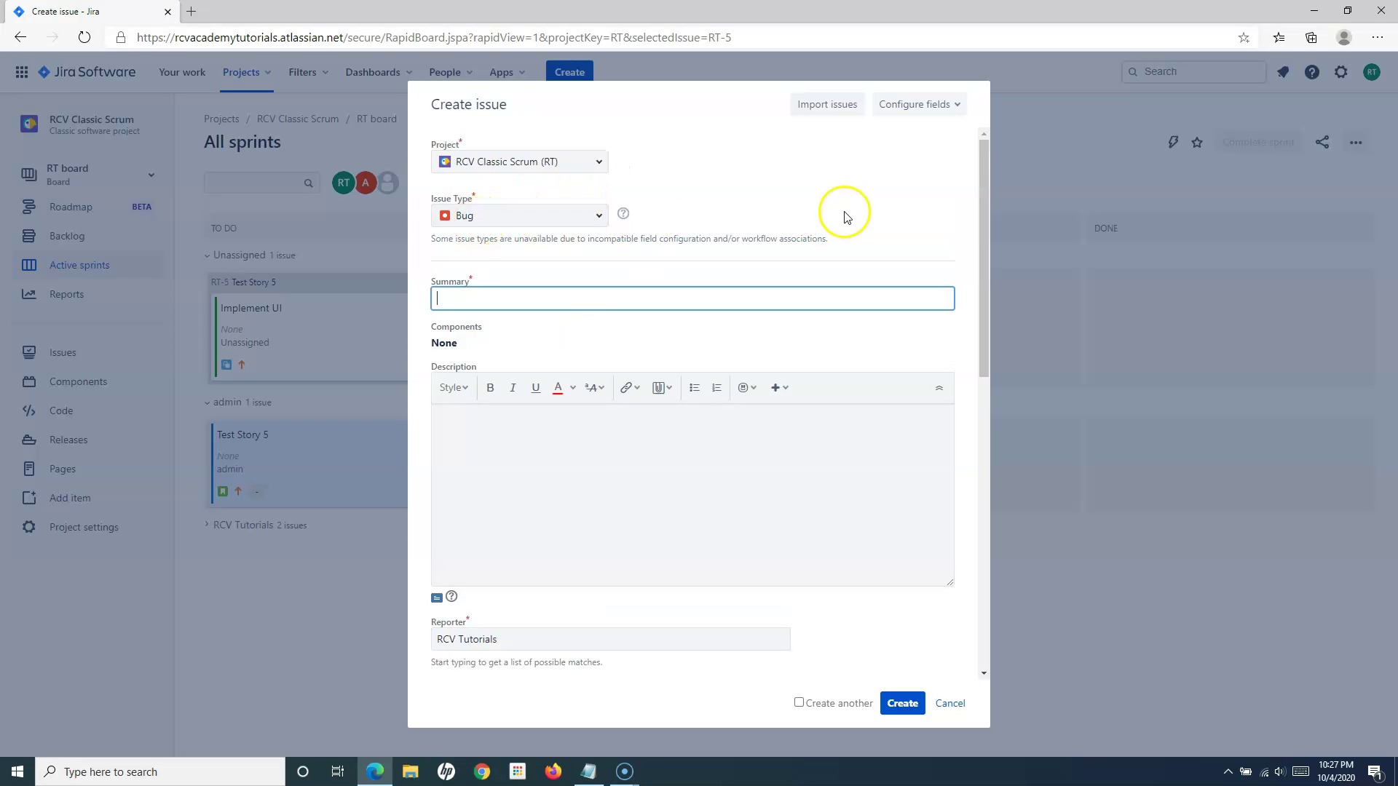
Set the issue type back to Task and open the field configuration of the creation form.
click(596, 215)
click(466, 247)
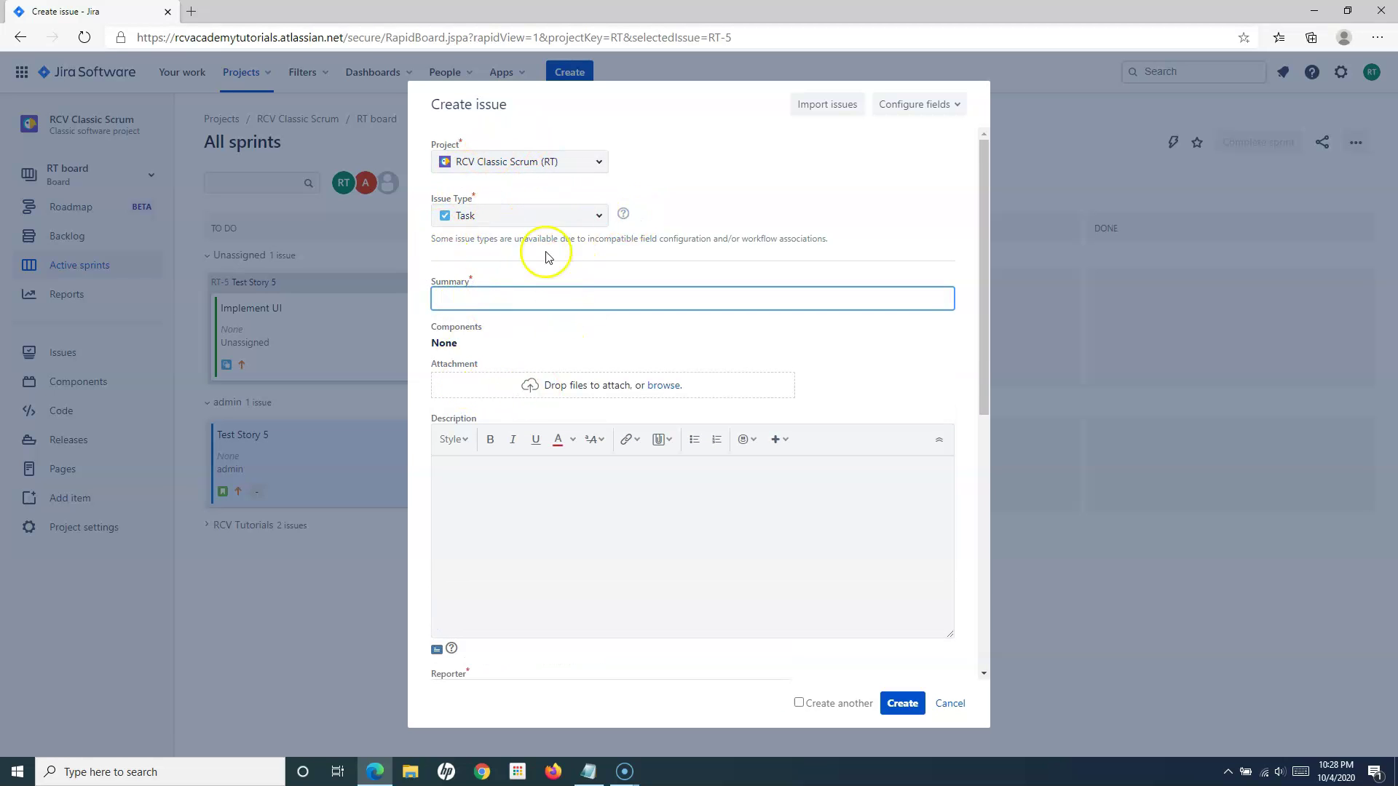
click(960, 109)
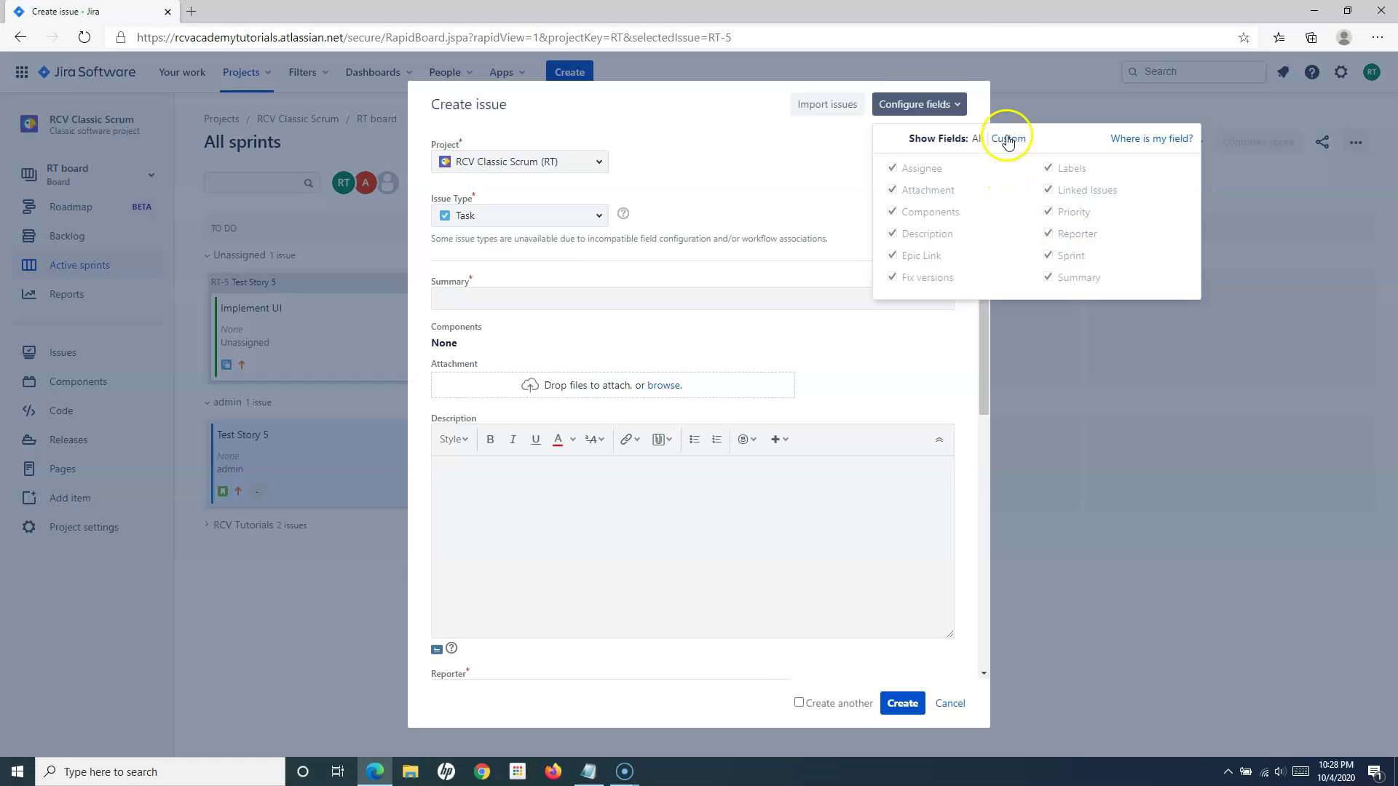
Try the custom field display with Fix versions added, and restore the display of all fields.
click(1050, 190)
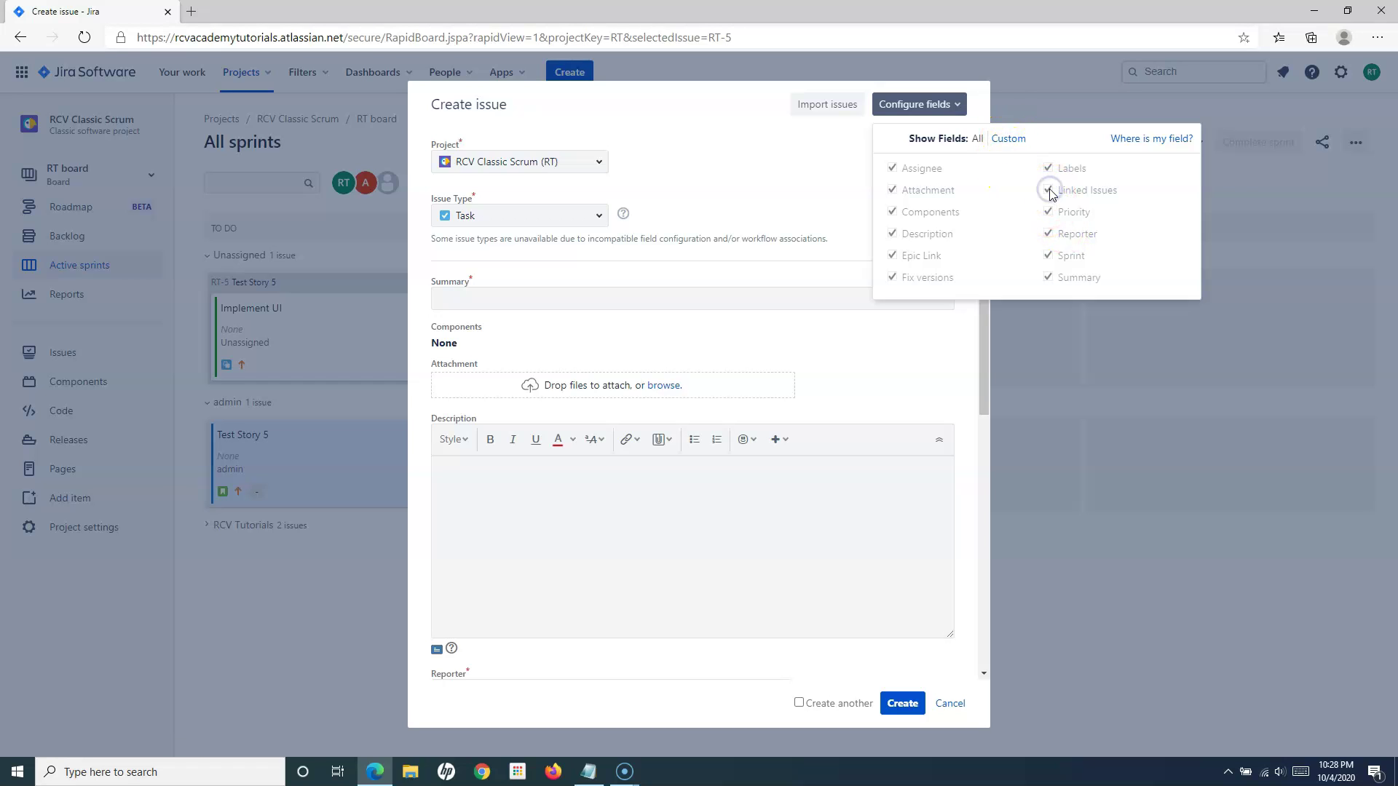
click(1008, 138)
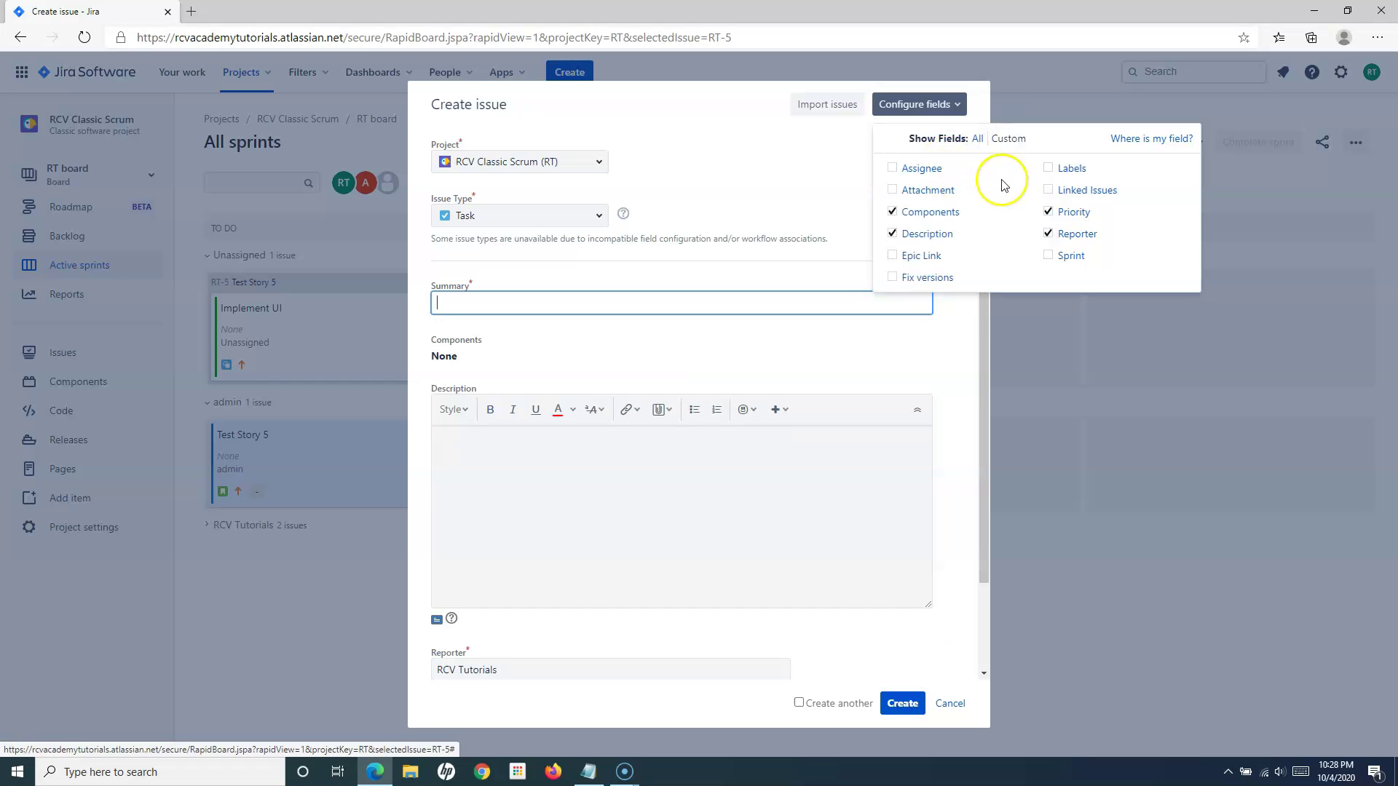
click(912, 278)
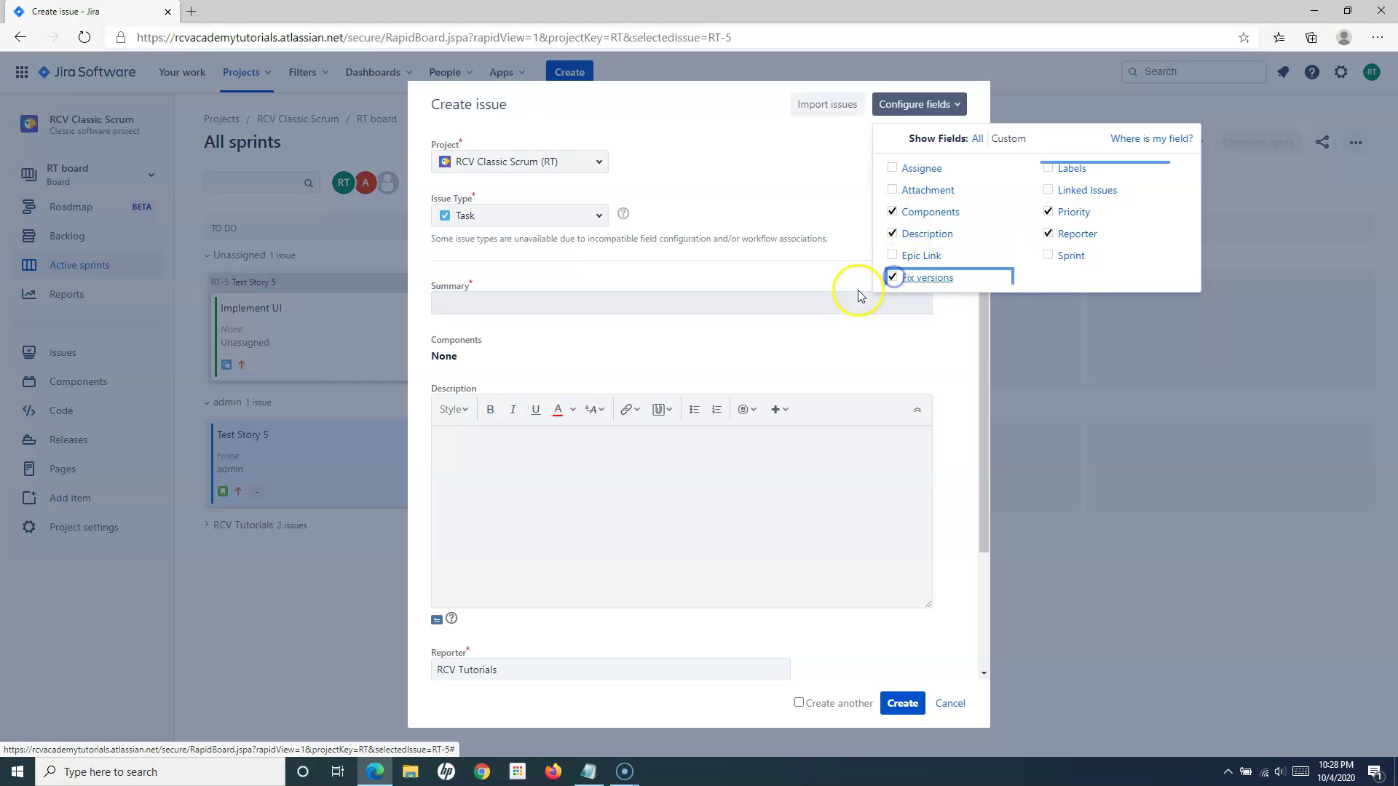
click(978, 139)
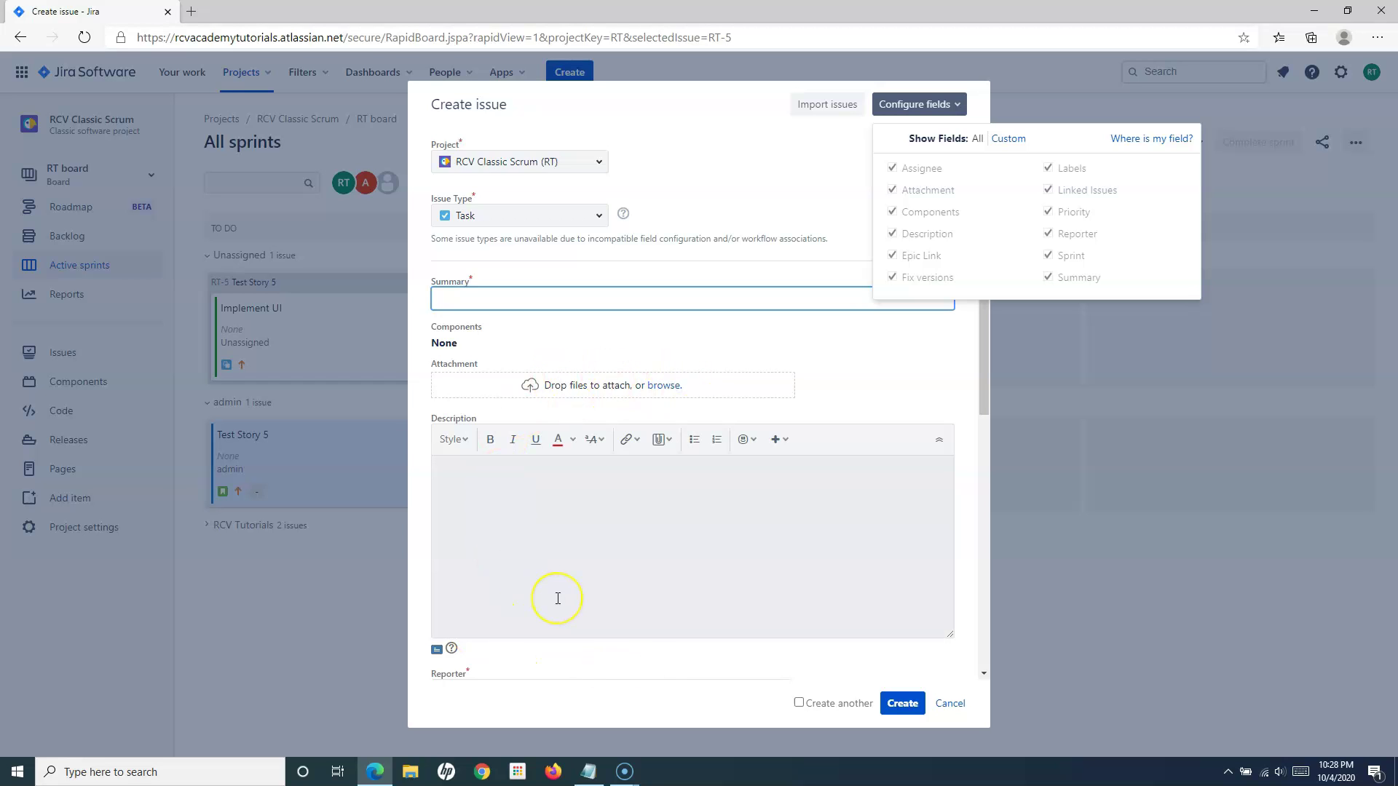
Look up Story Points with "Where is my field?" and read its details through the project and issue type scope.
click(1147, 141)
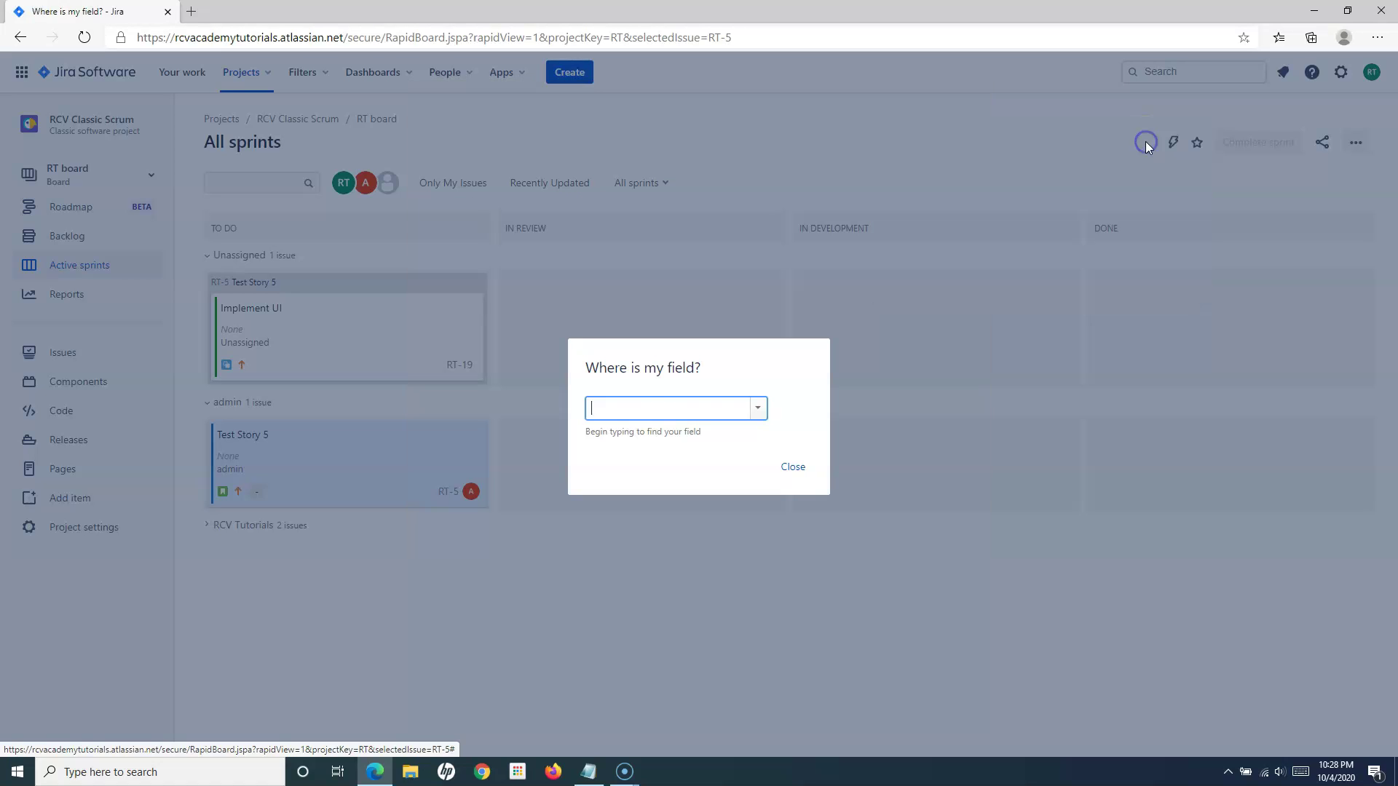
text(story)
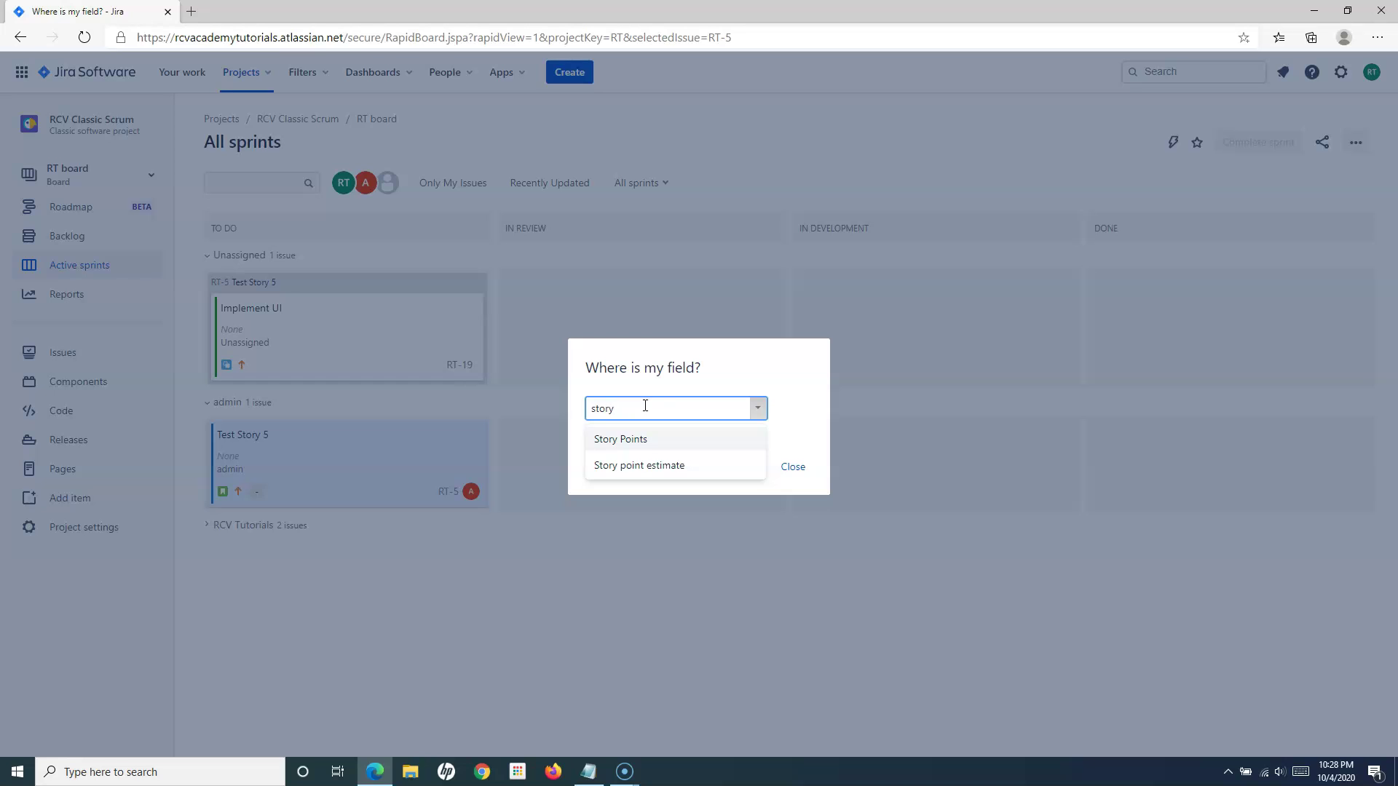
click(648, 442)
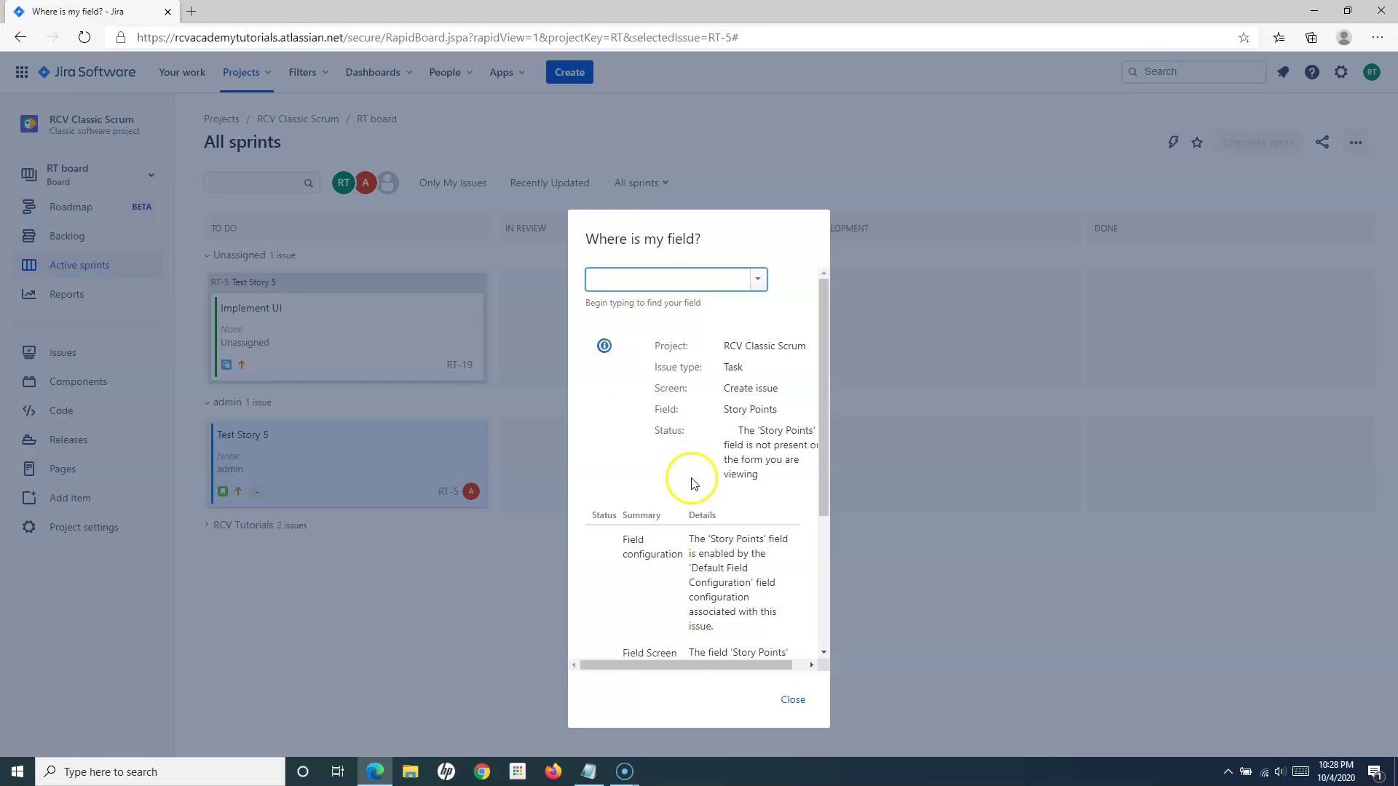
scroll(694, 481, down, 1)
scroll(693, 399, down, 1)
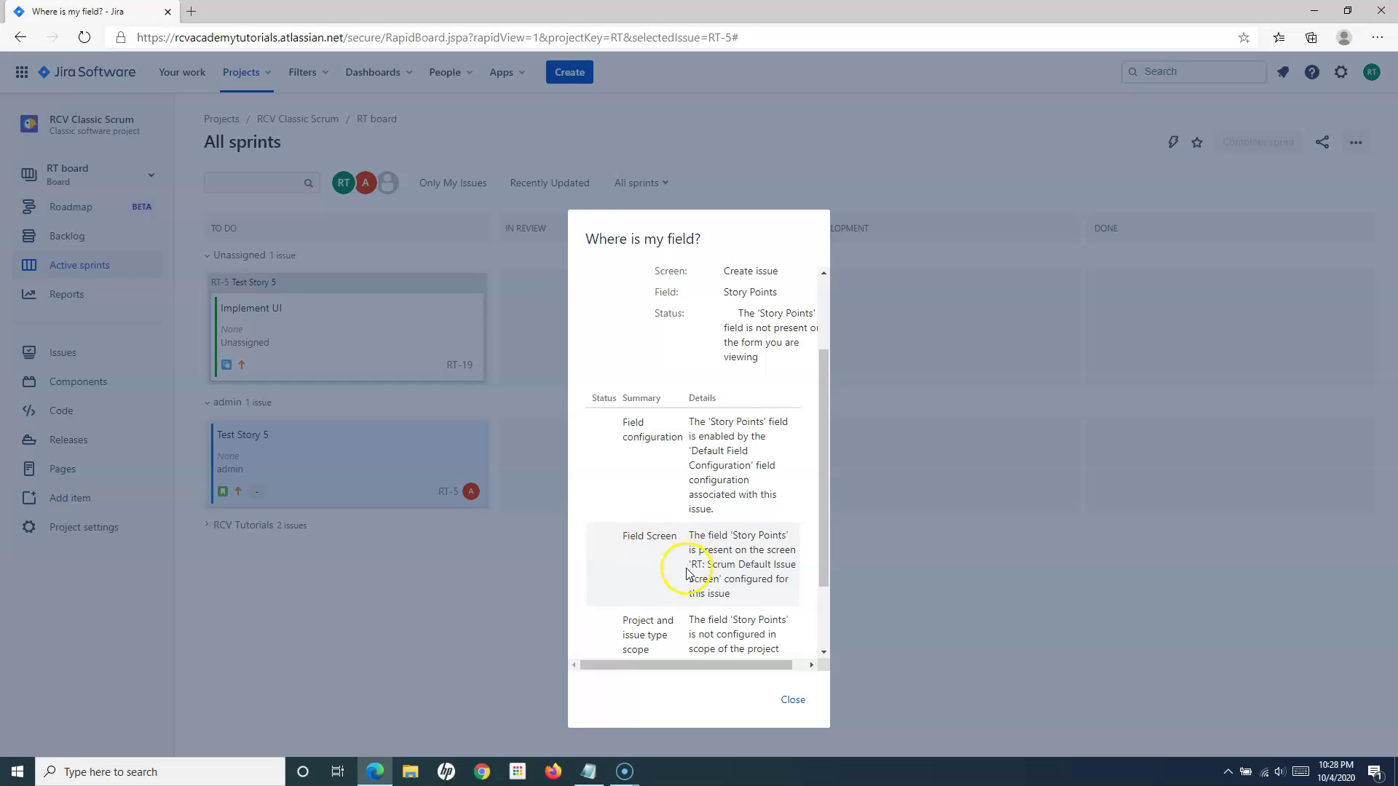
scroll(689, 568, down, 1)
scroll(712, 524, down, 1)
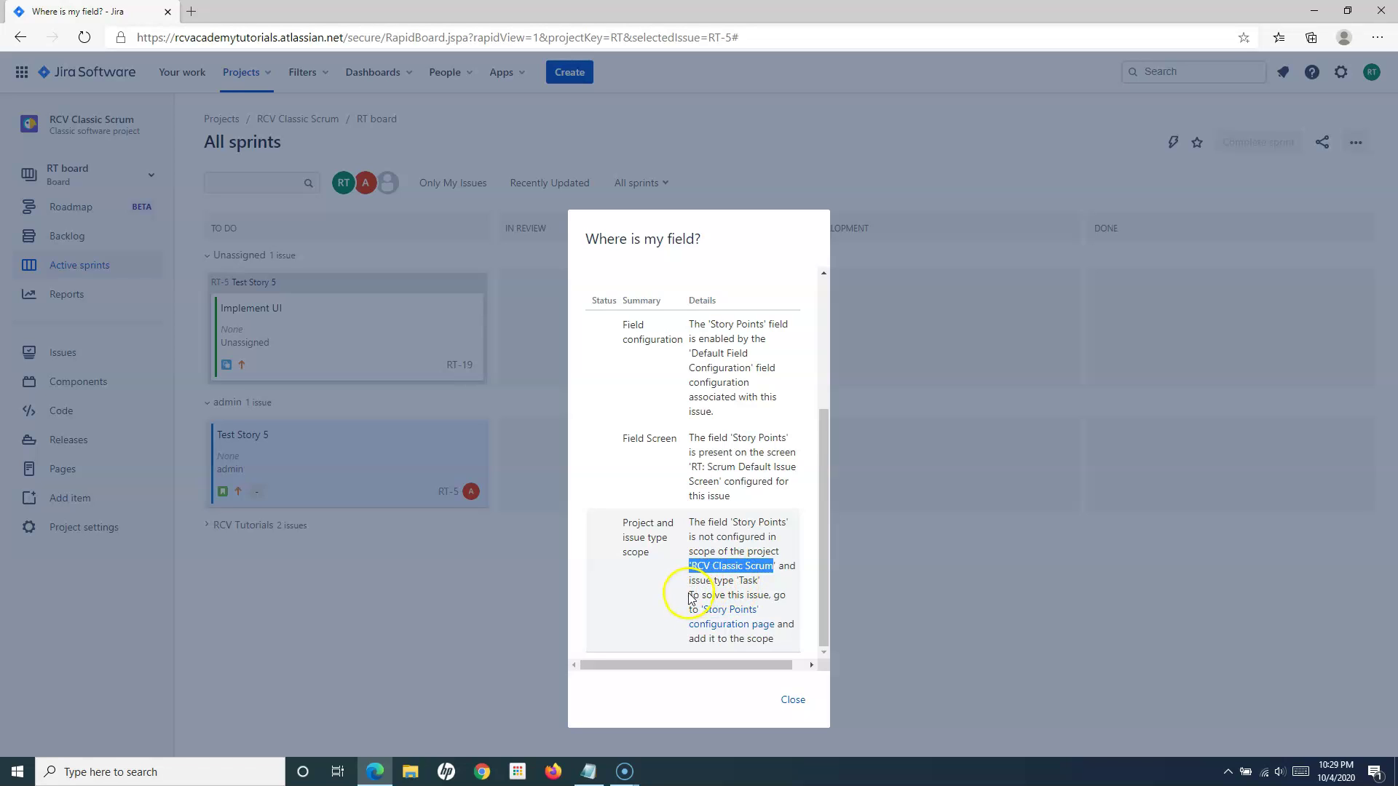
click(743, 580)
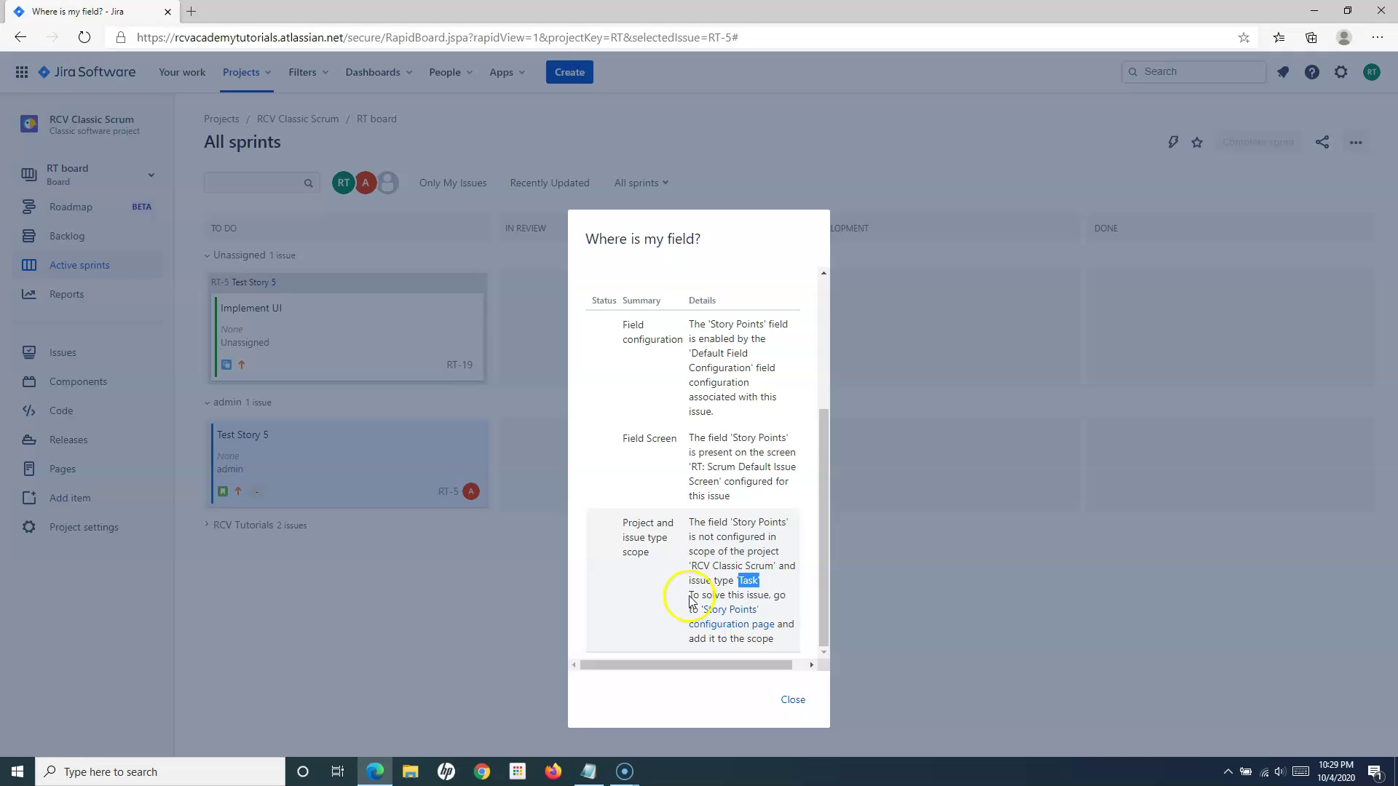
Open the Story Points configuration page and examine the issue types in its default configuration scheme.
click(735, 616)
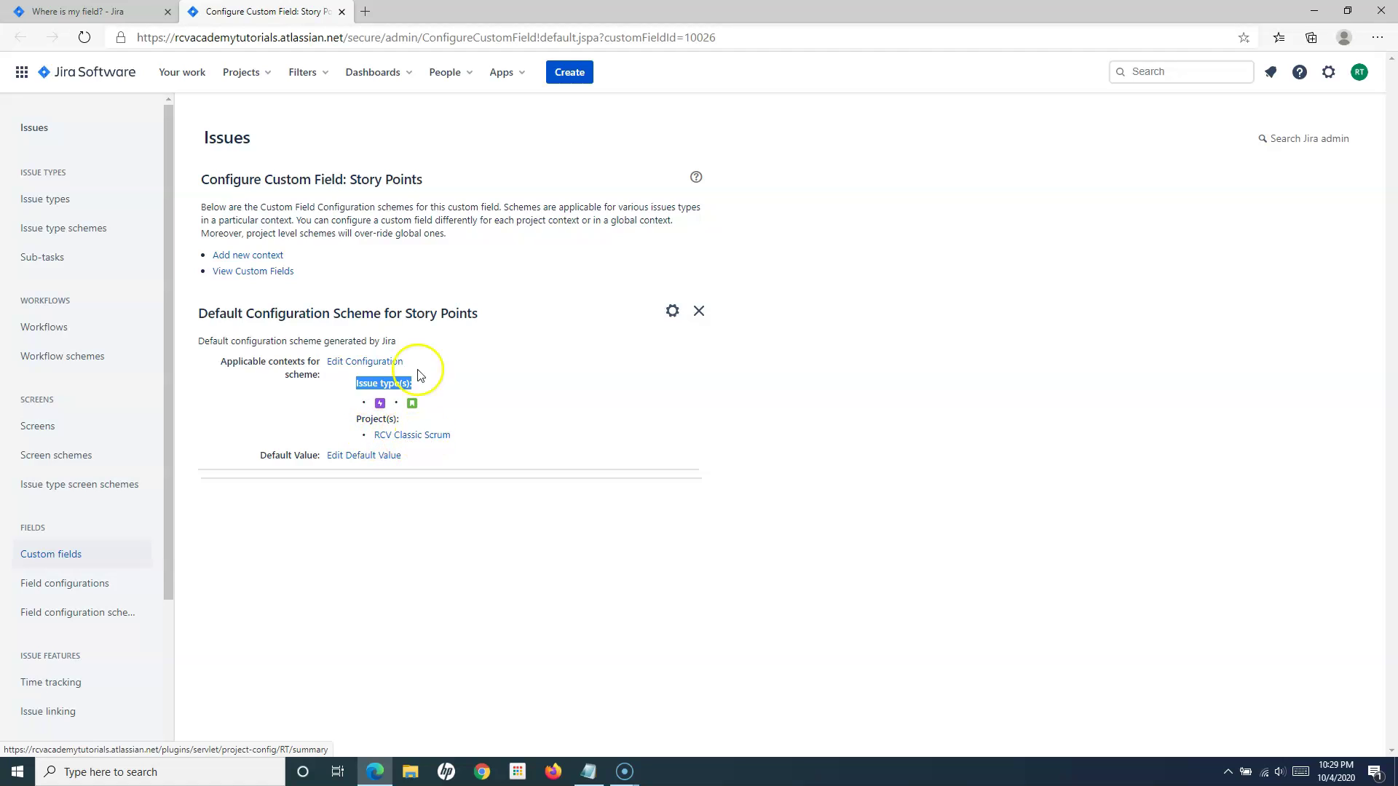
click(325, 397)
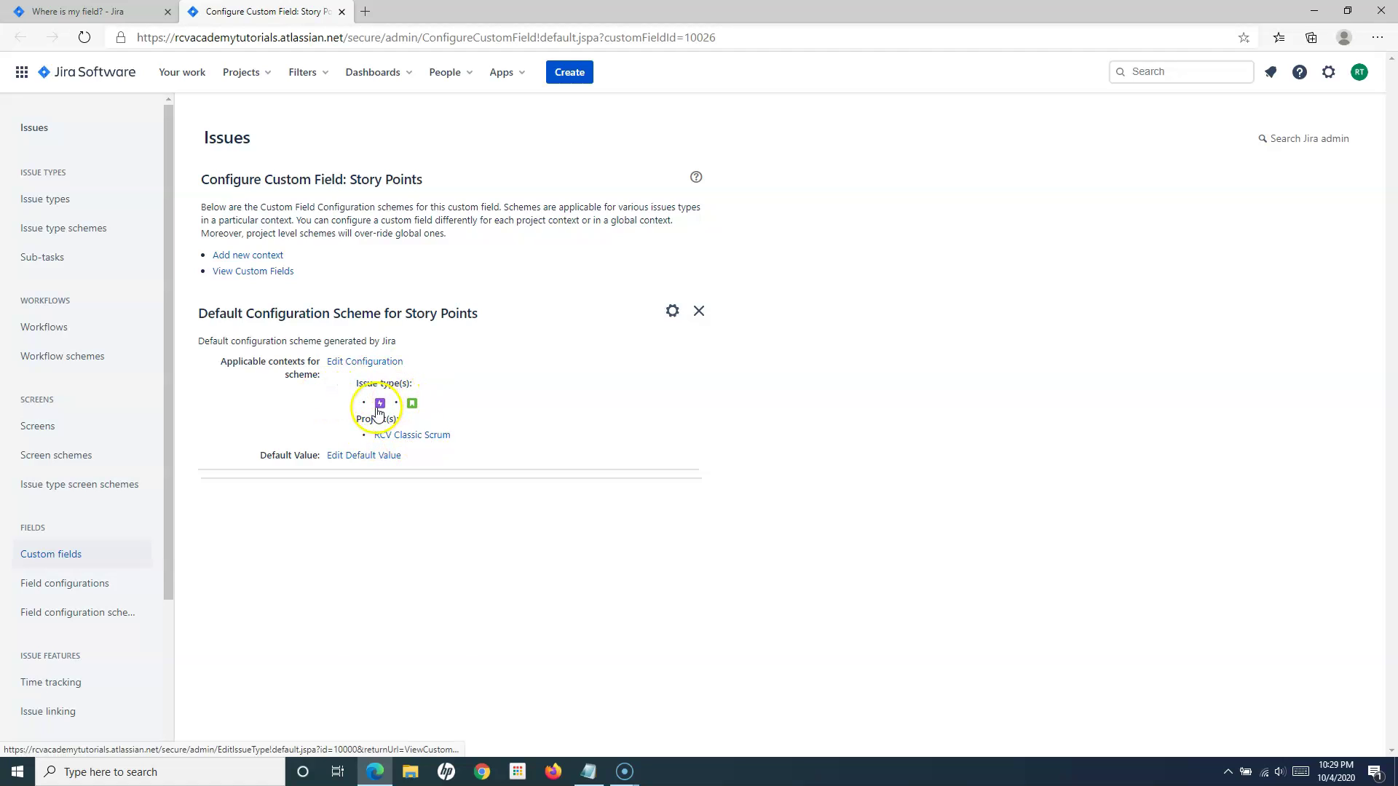
Open the Story Points default configuration for editing and review the issue types it applies to.
click(372, 368)
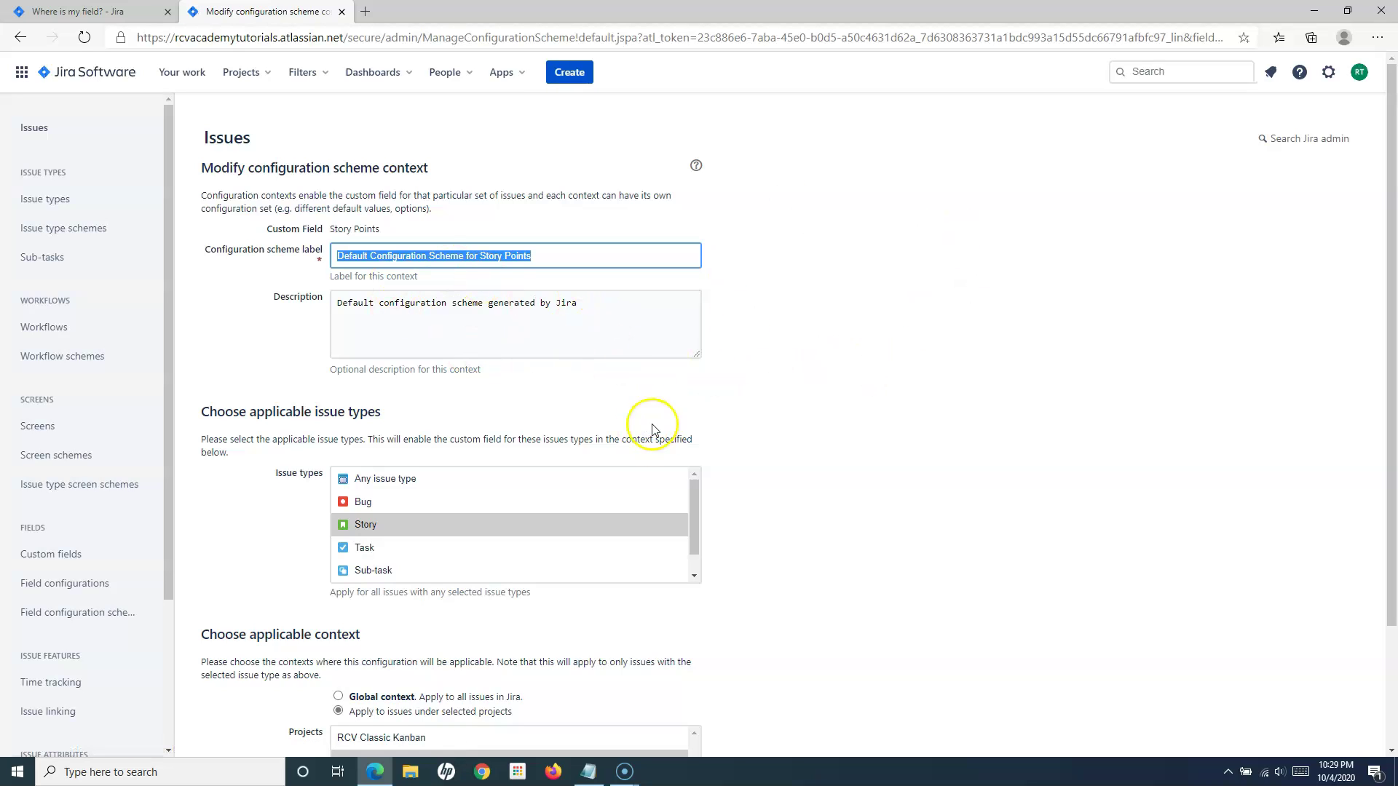
click(776, 395)
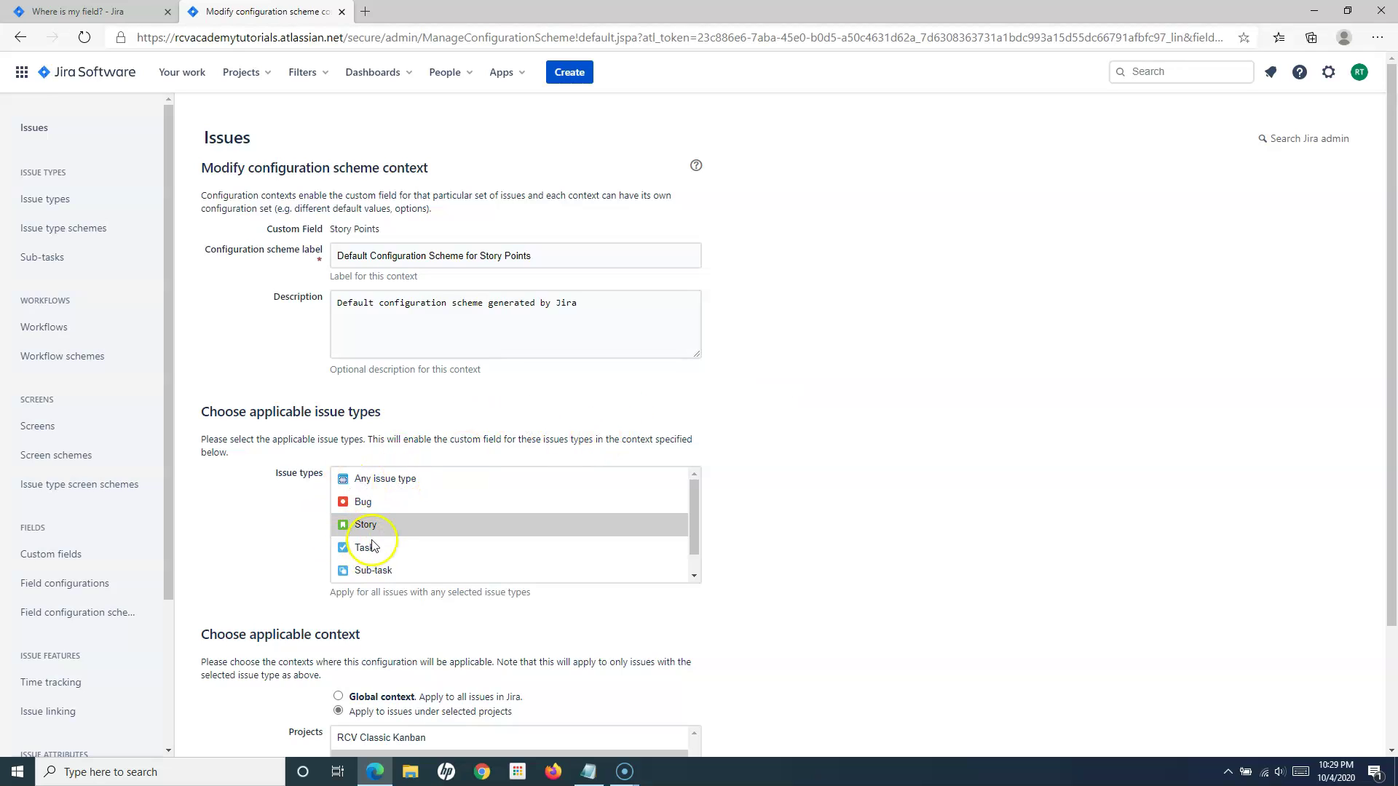
scroll(368, 555, down, 1)
ctrl+click(380, 563)
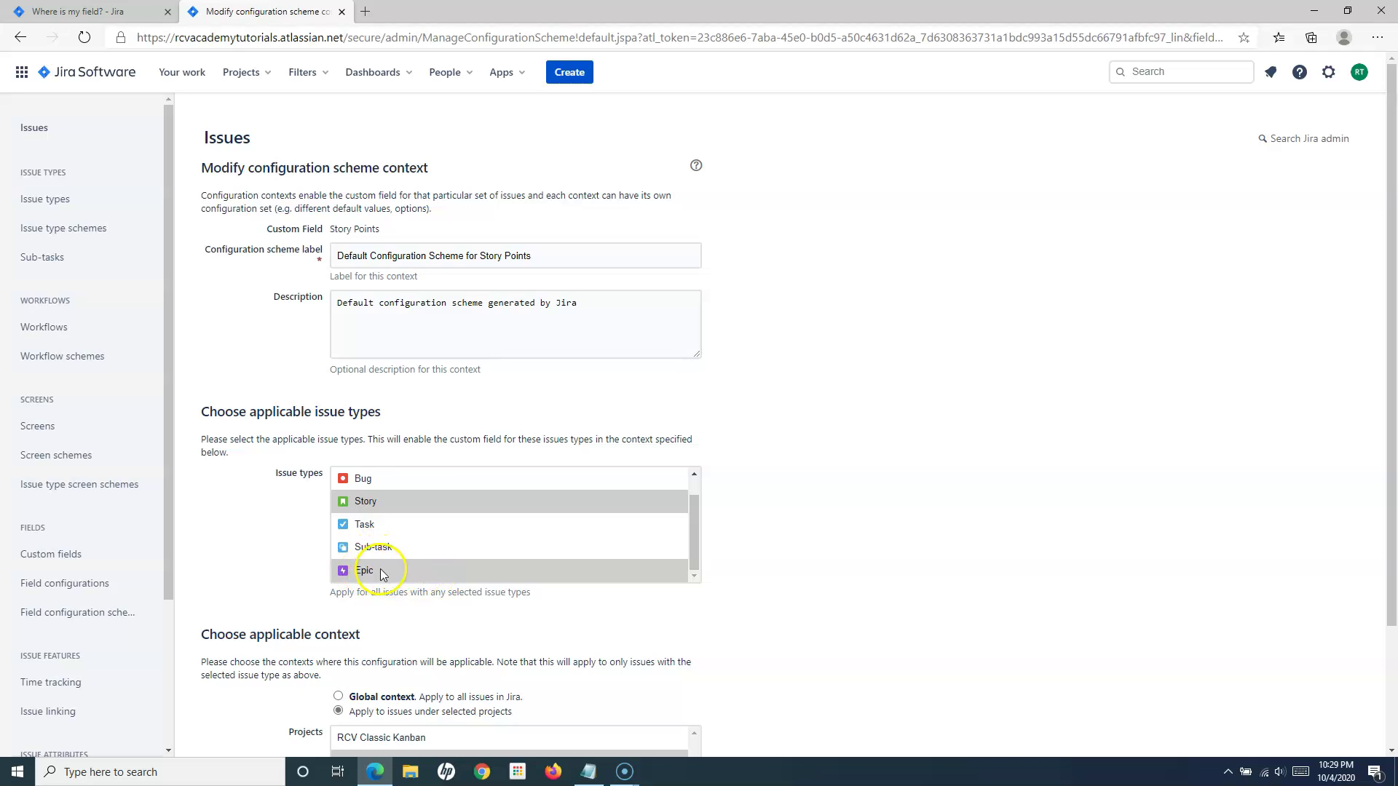
scroll(379, 531, up, 1)
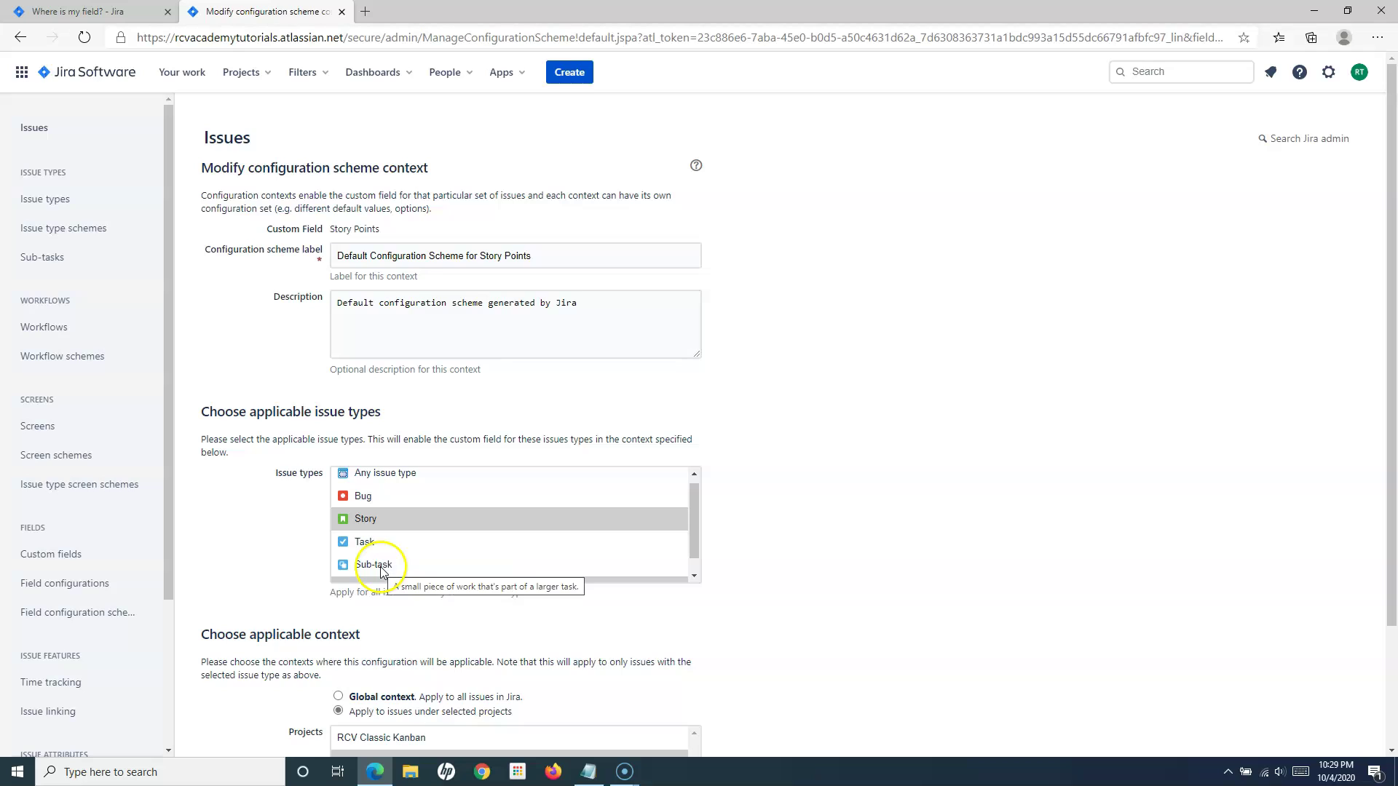
scroll(397, 479, up, 1)
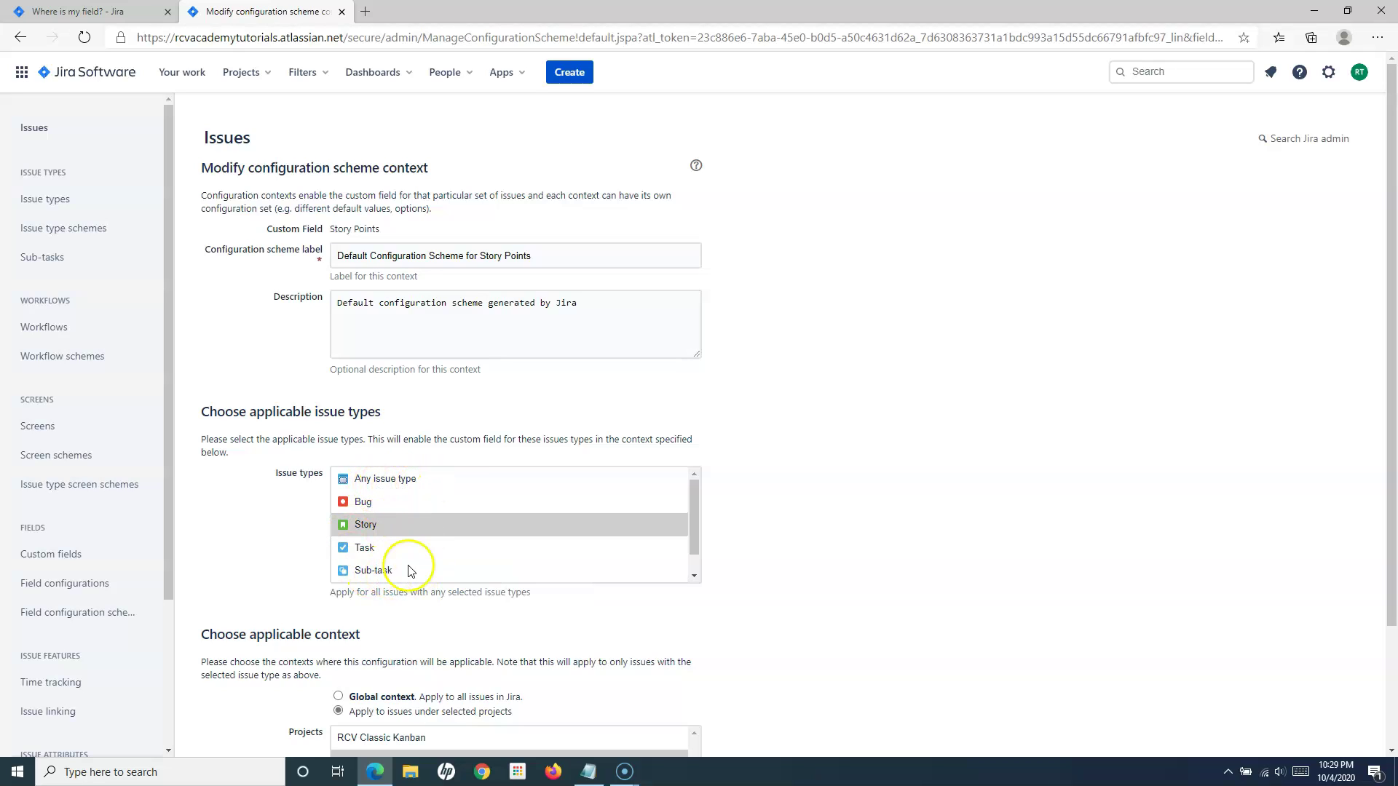
scroll(390, 563, down, 1)
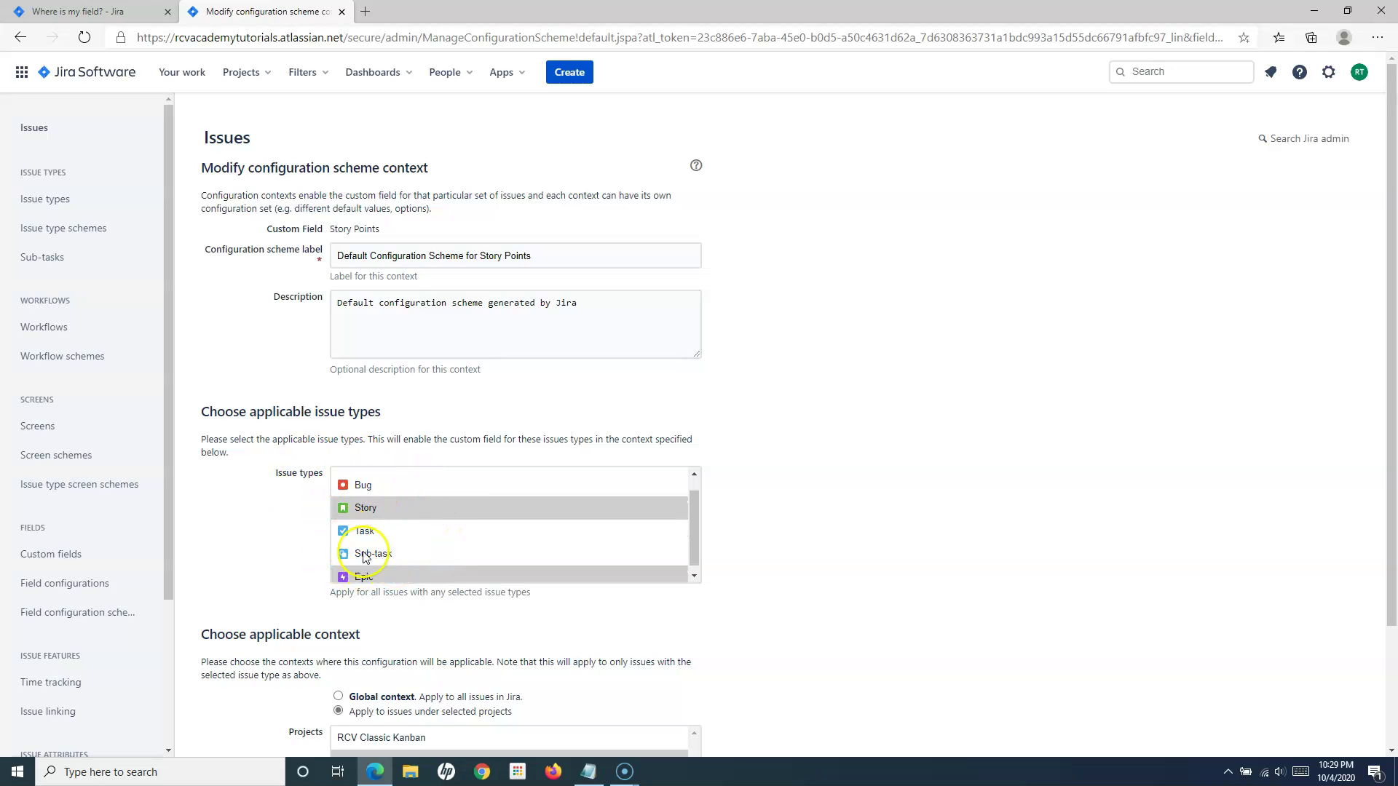
scroll(384, 558, up, 1)
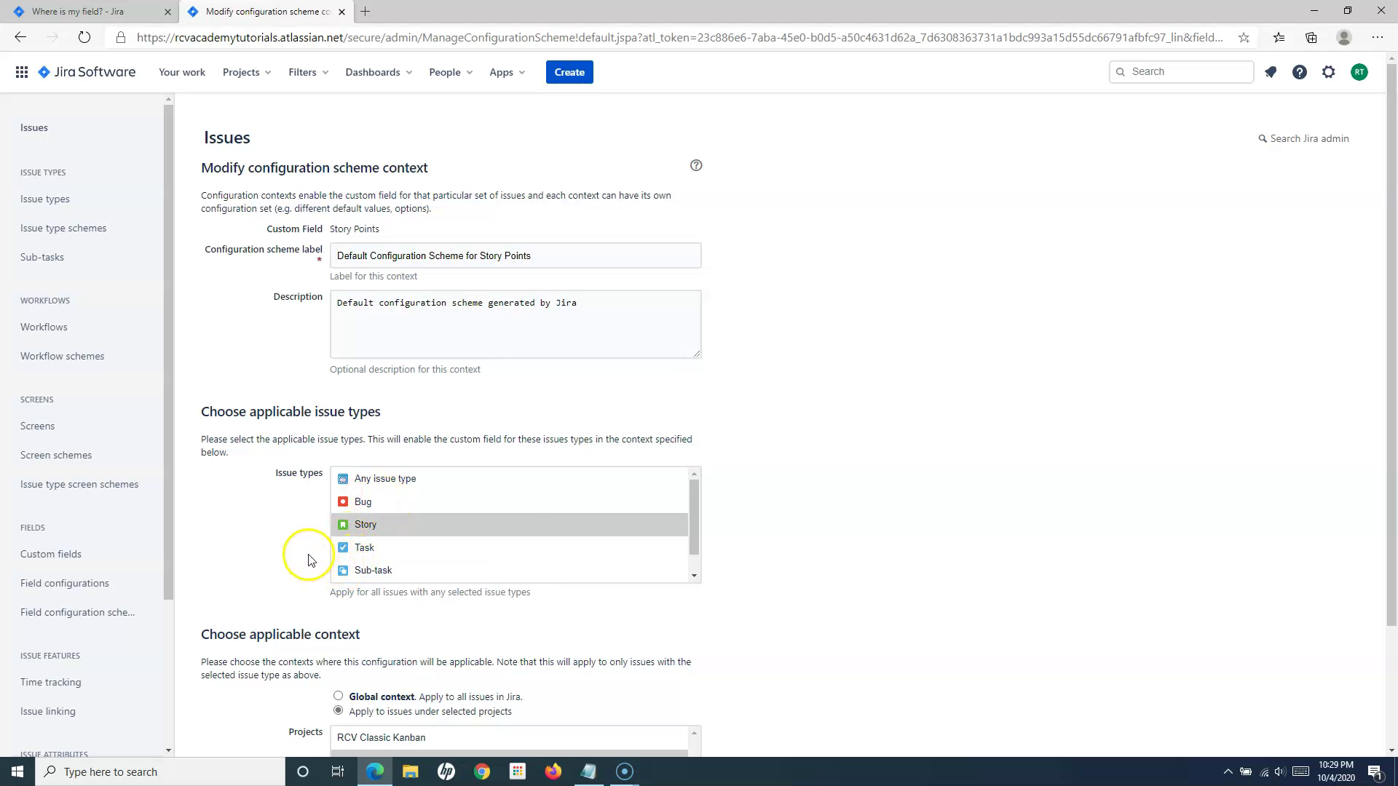
Apply the configuration scheme to any issue type within the selected project RCV Classic Scrum and save the modified context.
click(391, 484)
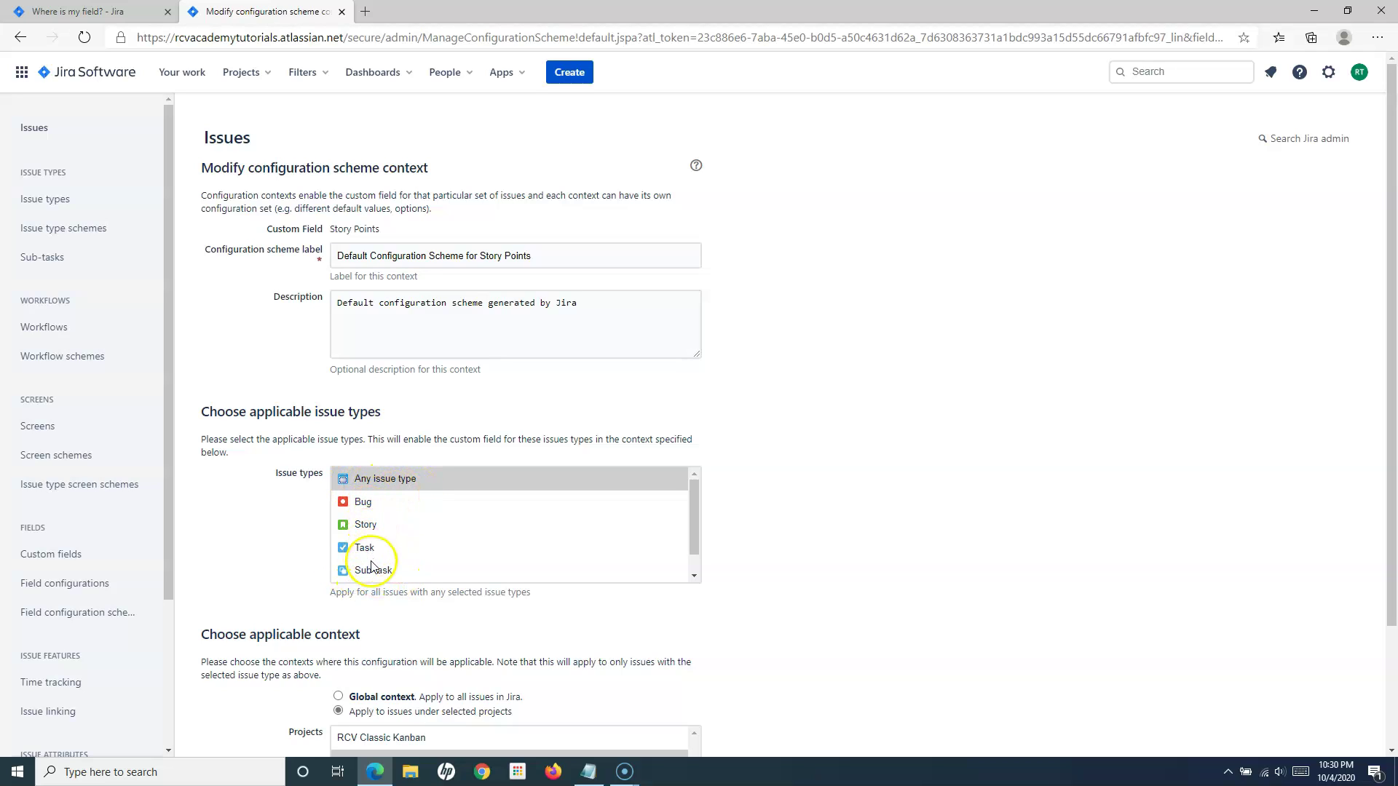
scroll(379, 561, down, 1)
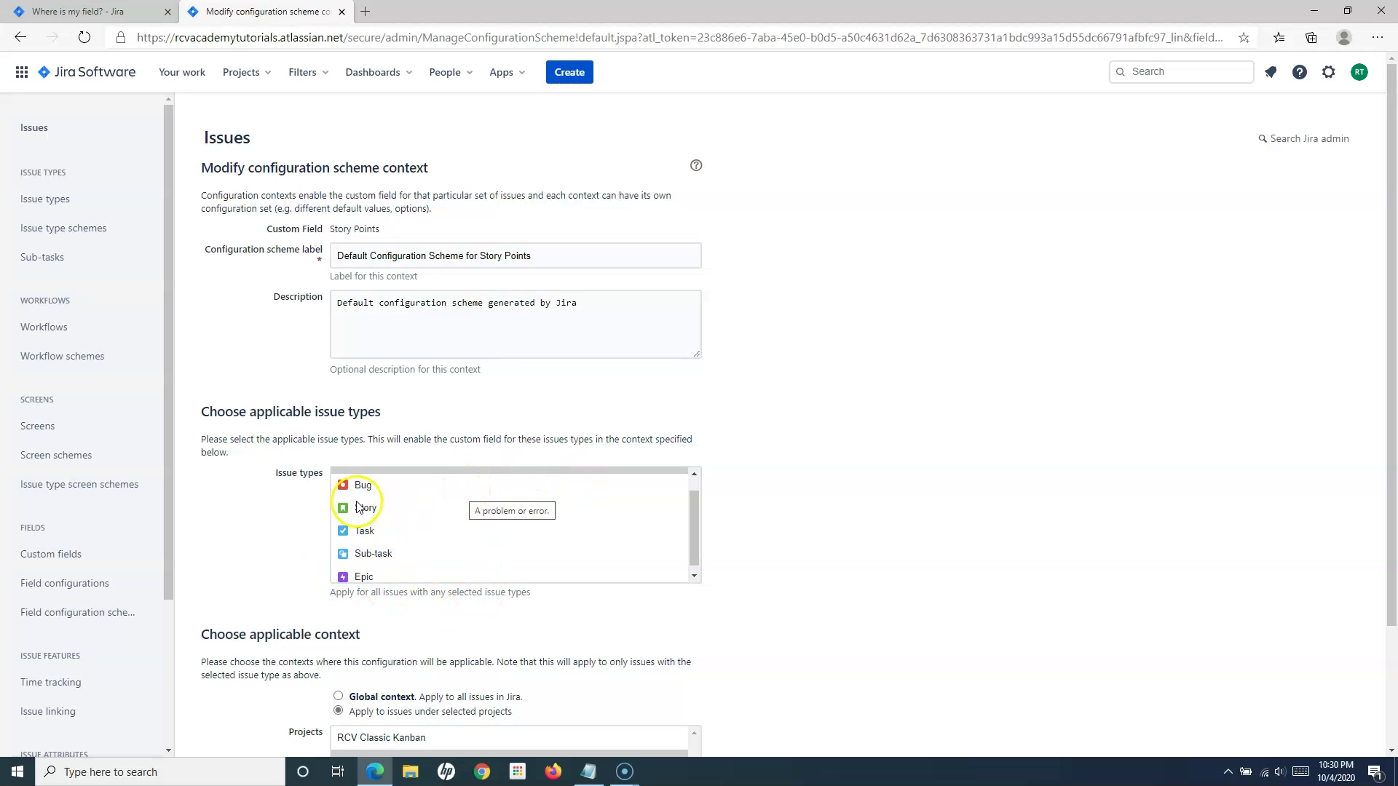
scroll(406, 515, down, 1)
scroll(681, 628, down, 2)
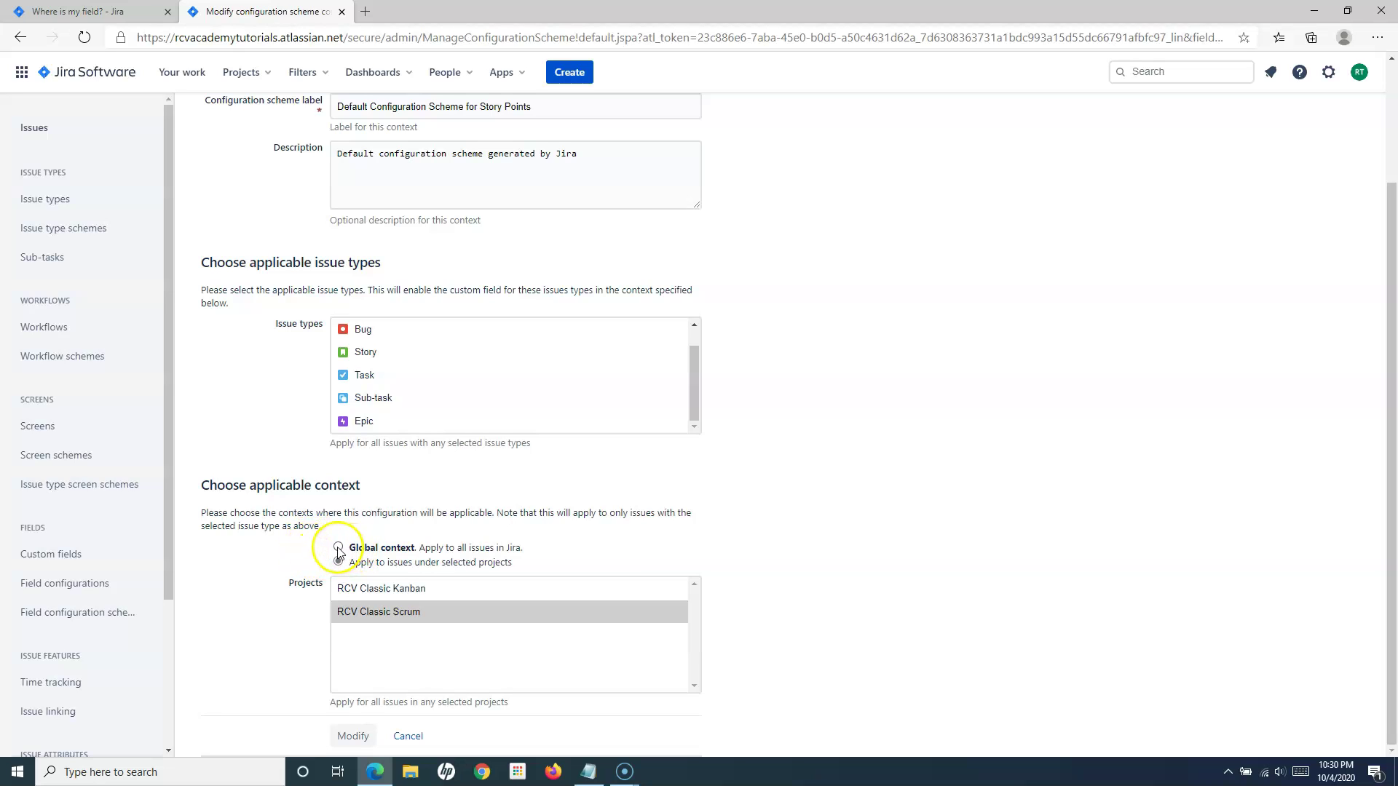
click(338, 547)
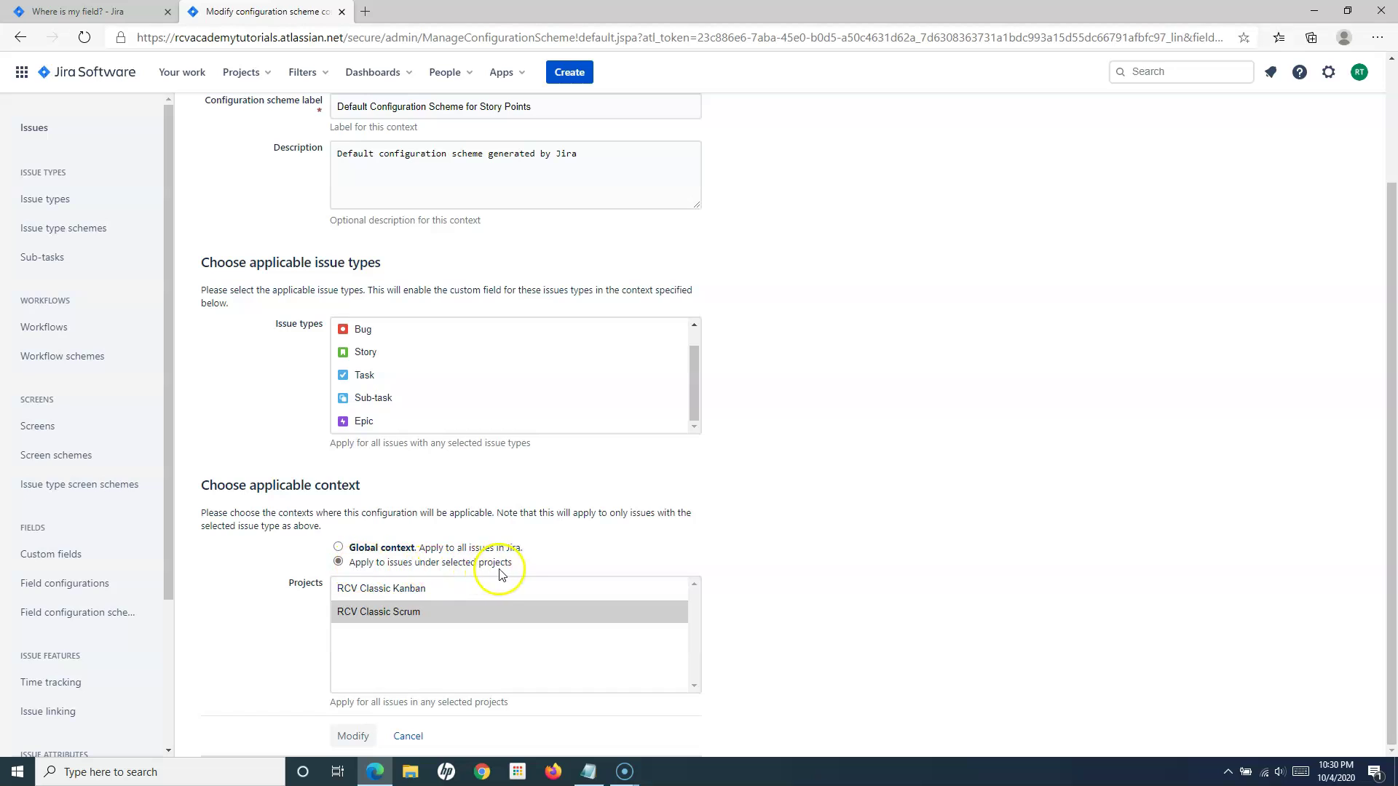
click(383, 614)
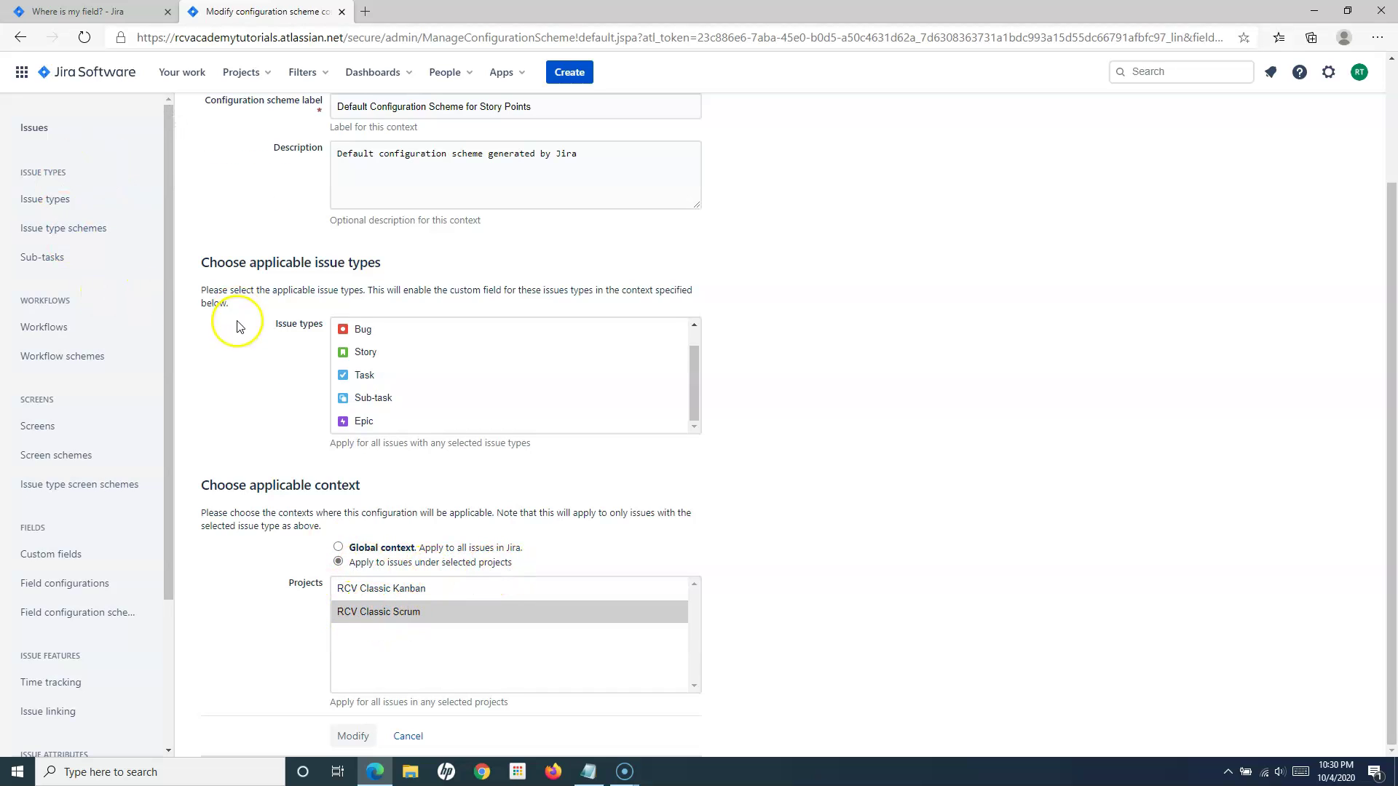
scroll(238, 321, up, 3)
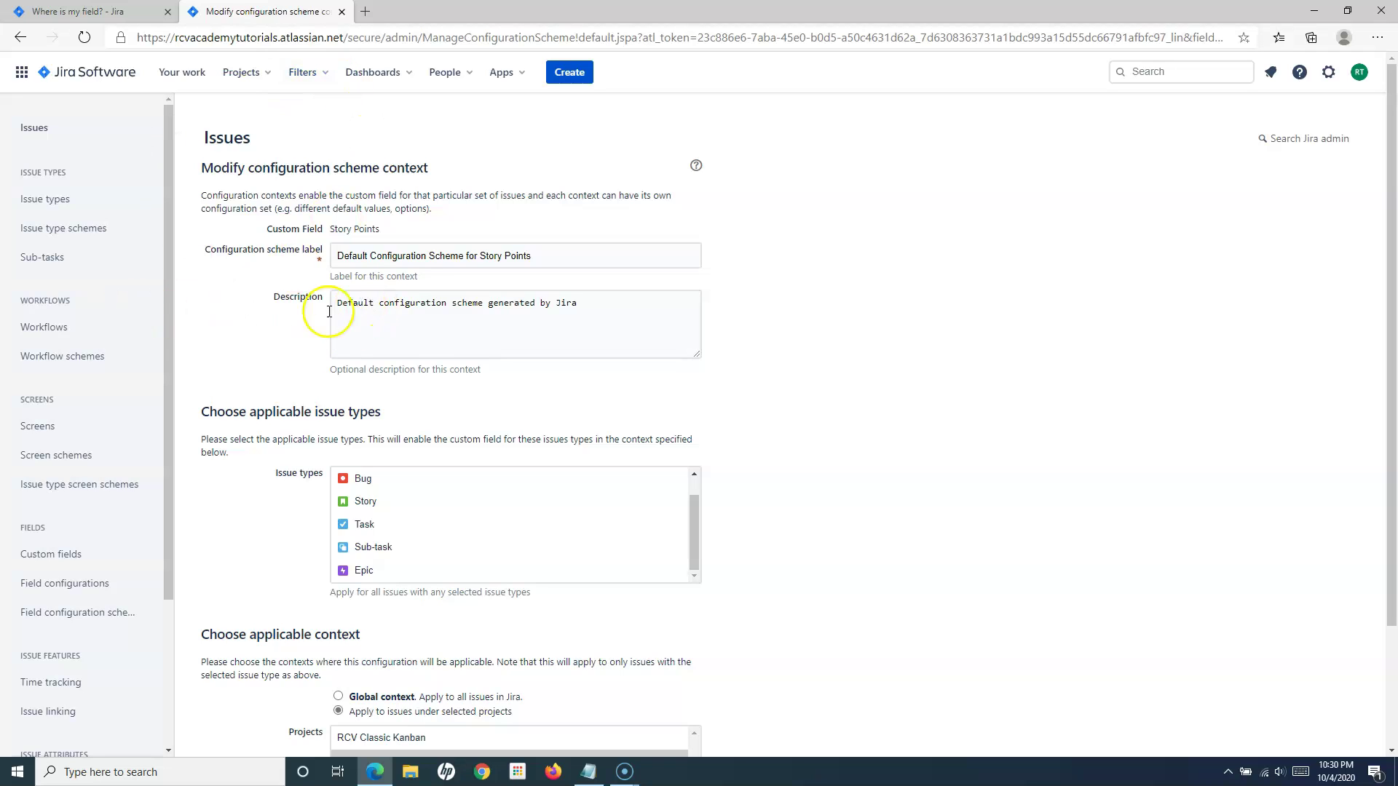
scroll(511, 435, down, 3)
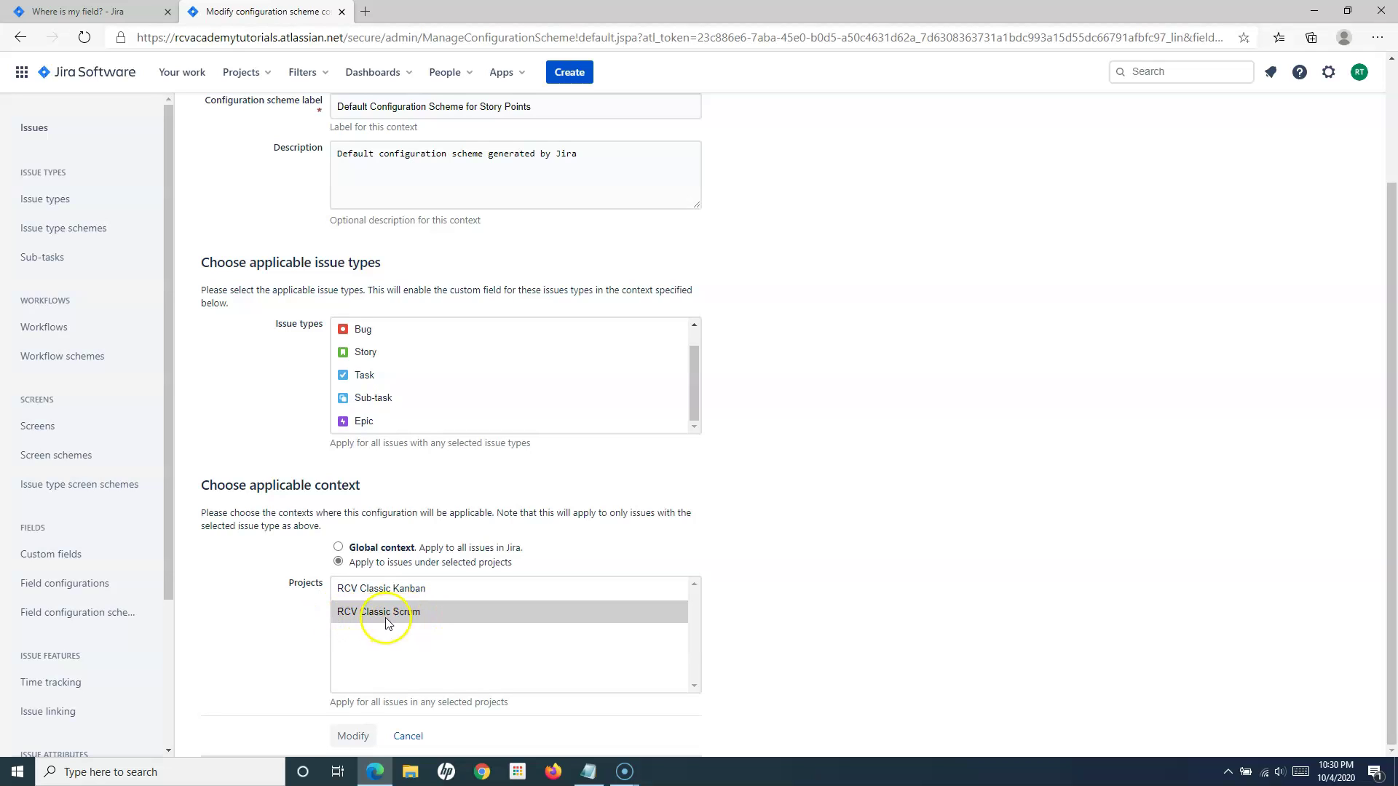
click(356, 738)
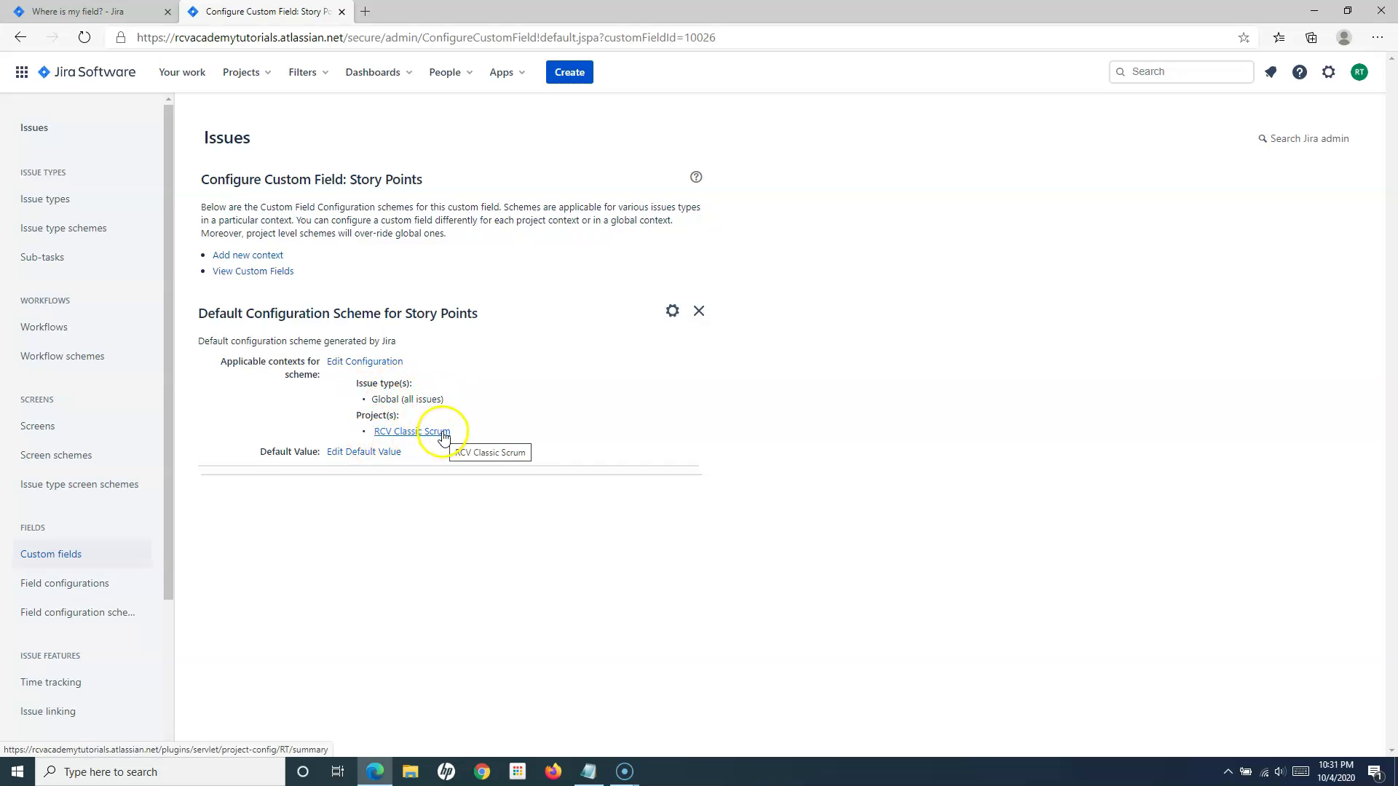
Return to the board, close the field lookup, discard the open issue form and reopen the RCV Classic Scrum project.
click(93, 12)
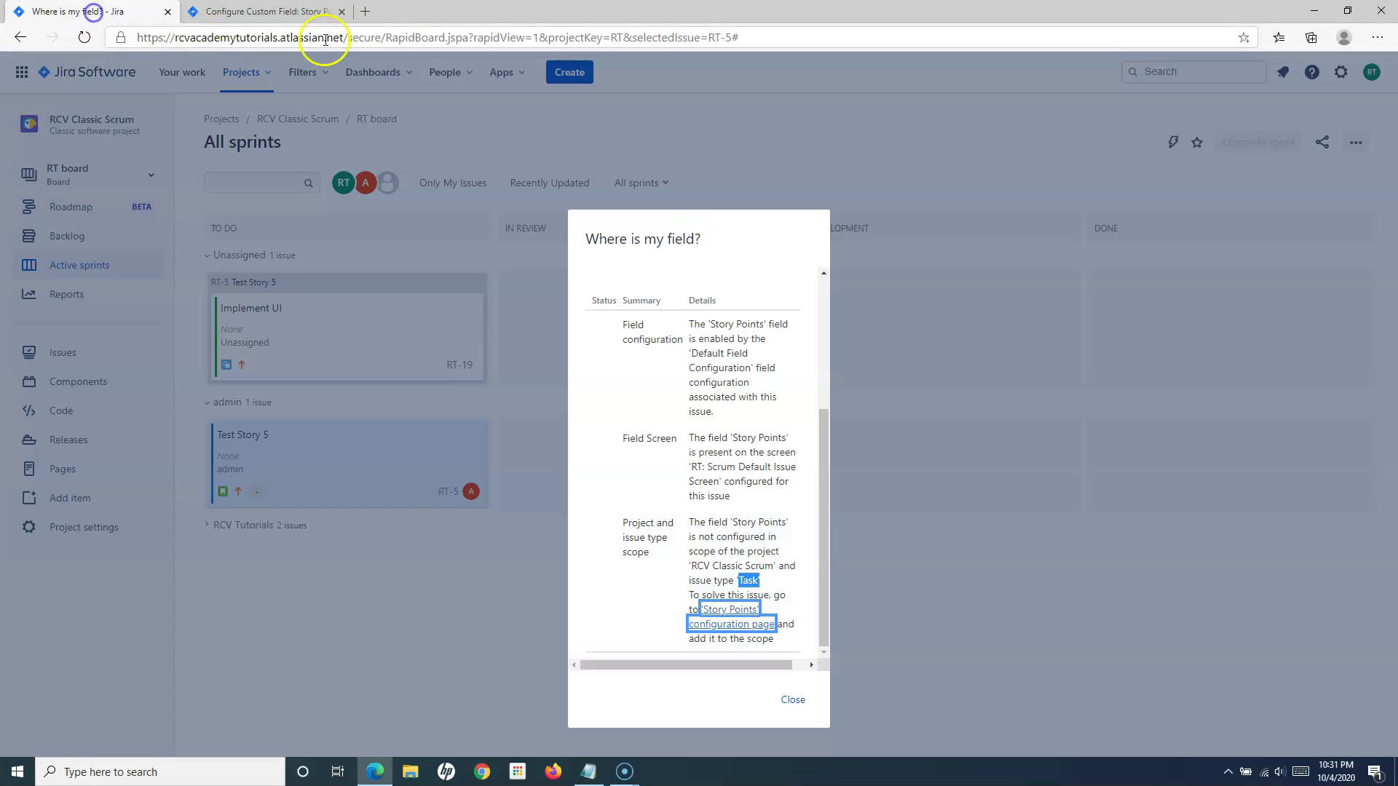
click(793, 698)
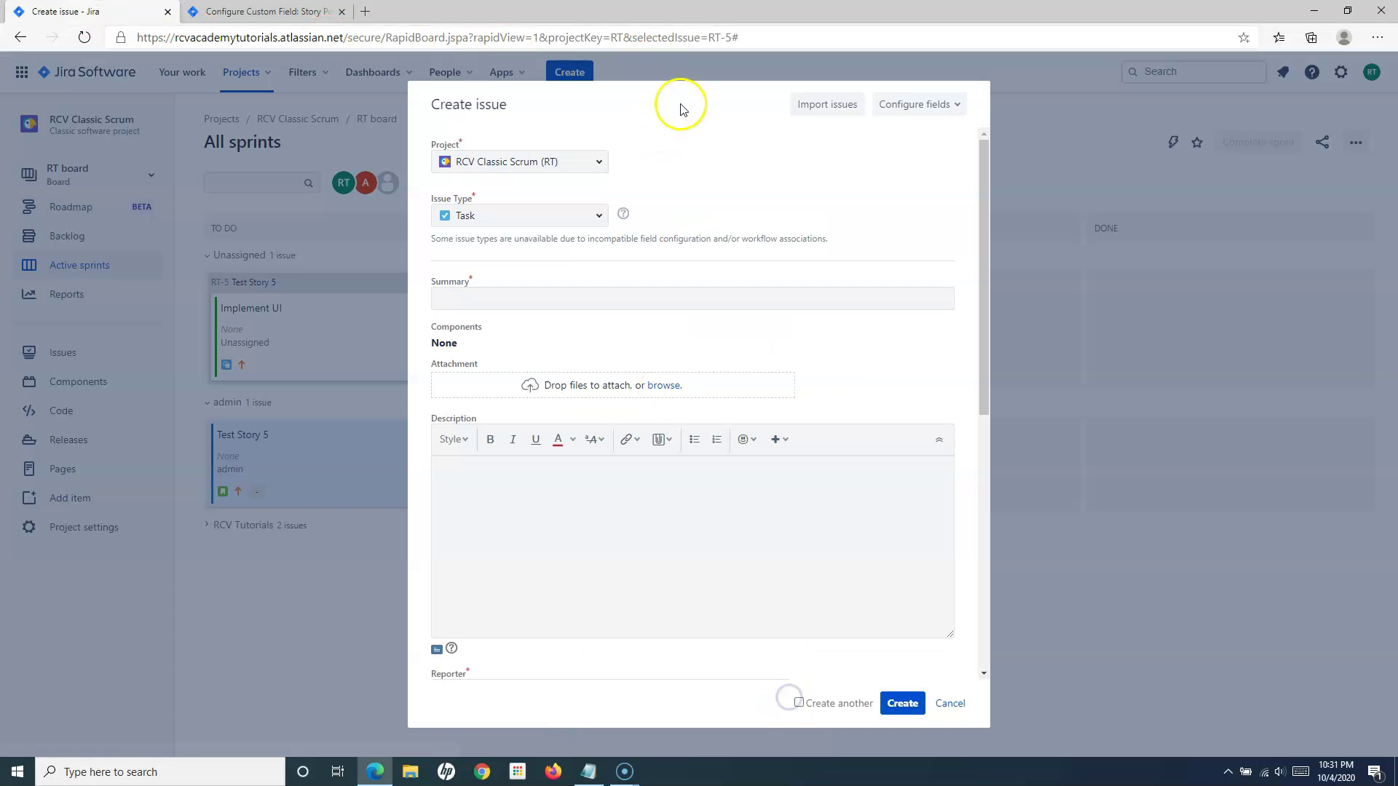
click(950, 704)
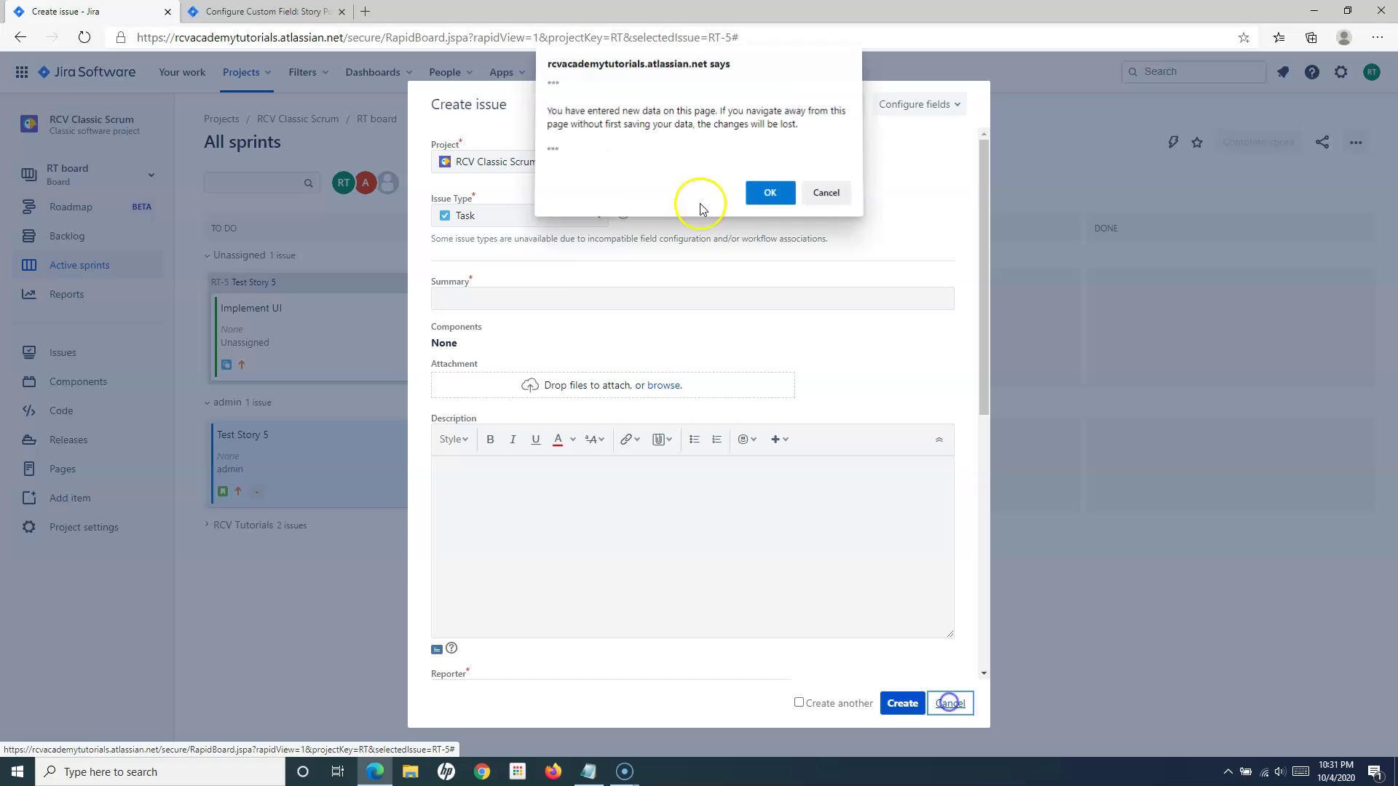
click(764, 187)
click(106, 69)
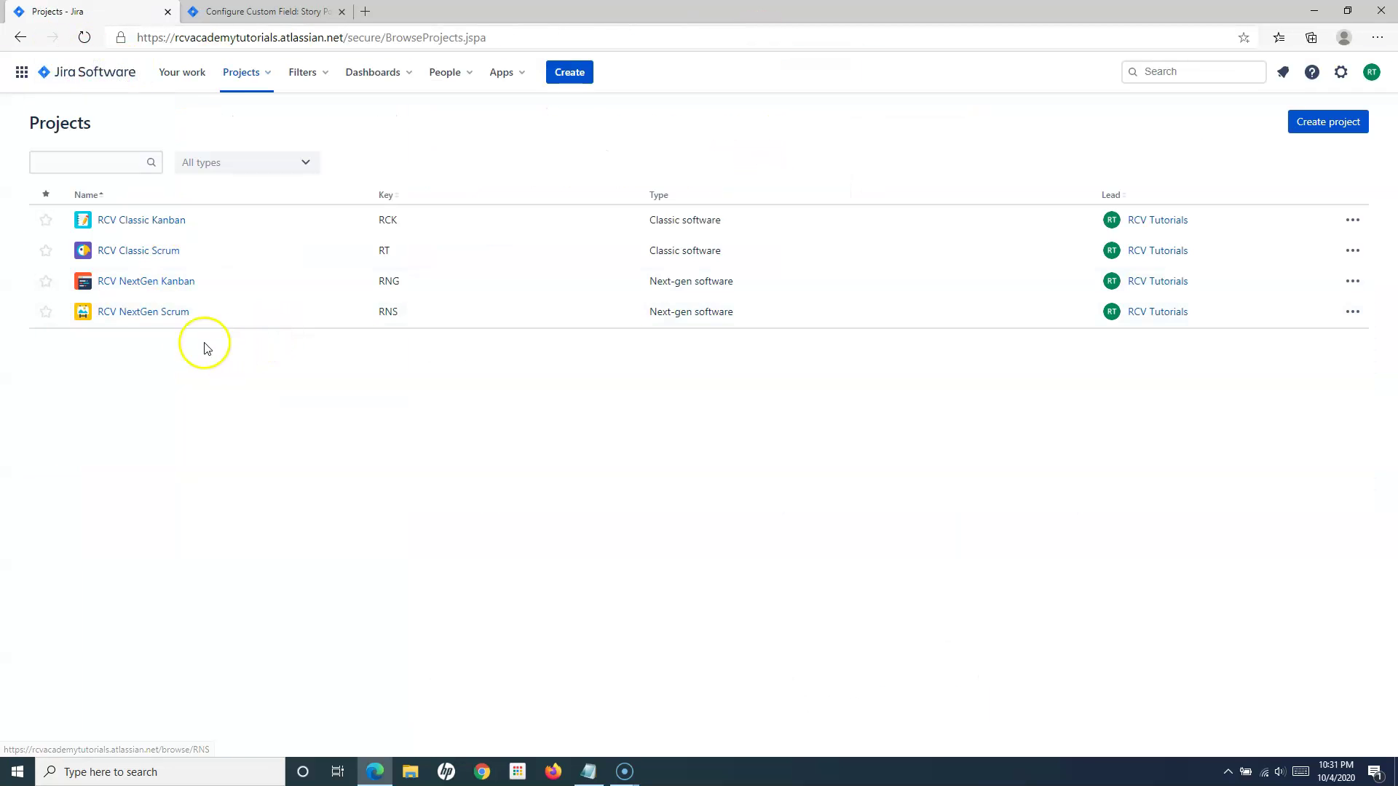
click(155, 252)
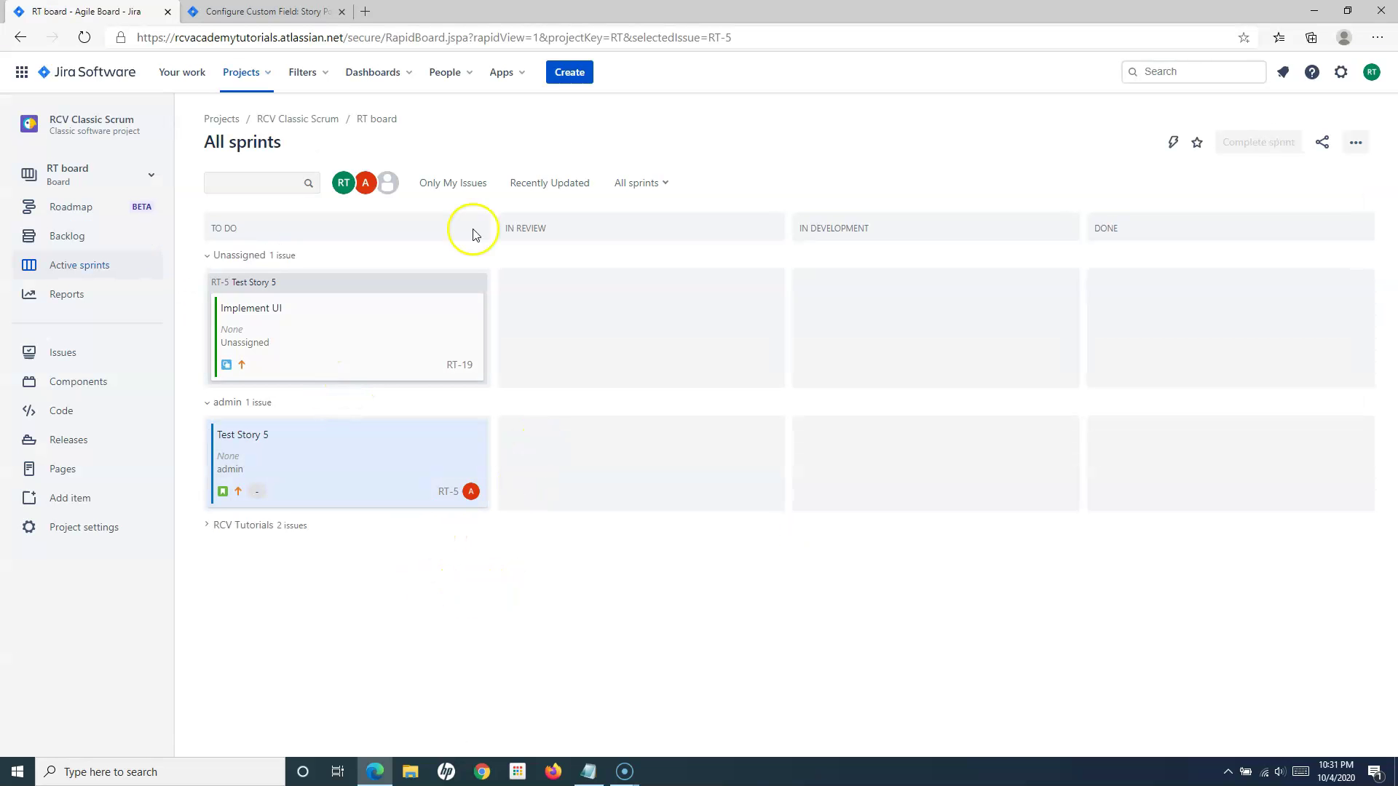
Start a new issue of type Task and check its creation form for the Story Points field.
click(574, 74)
click(475, 225)
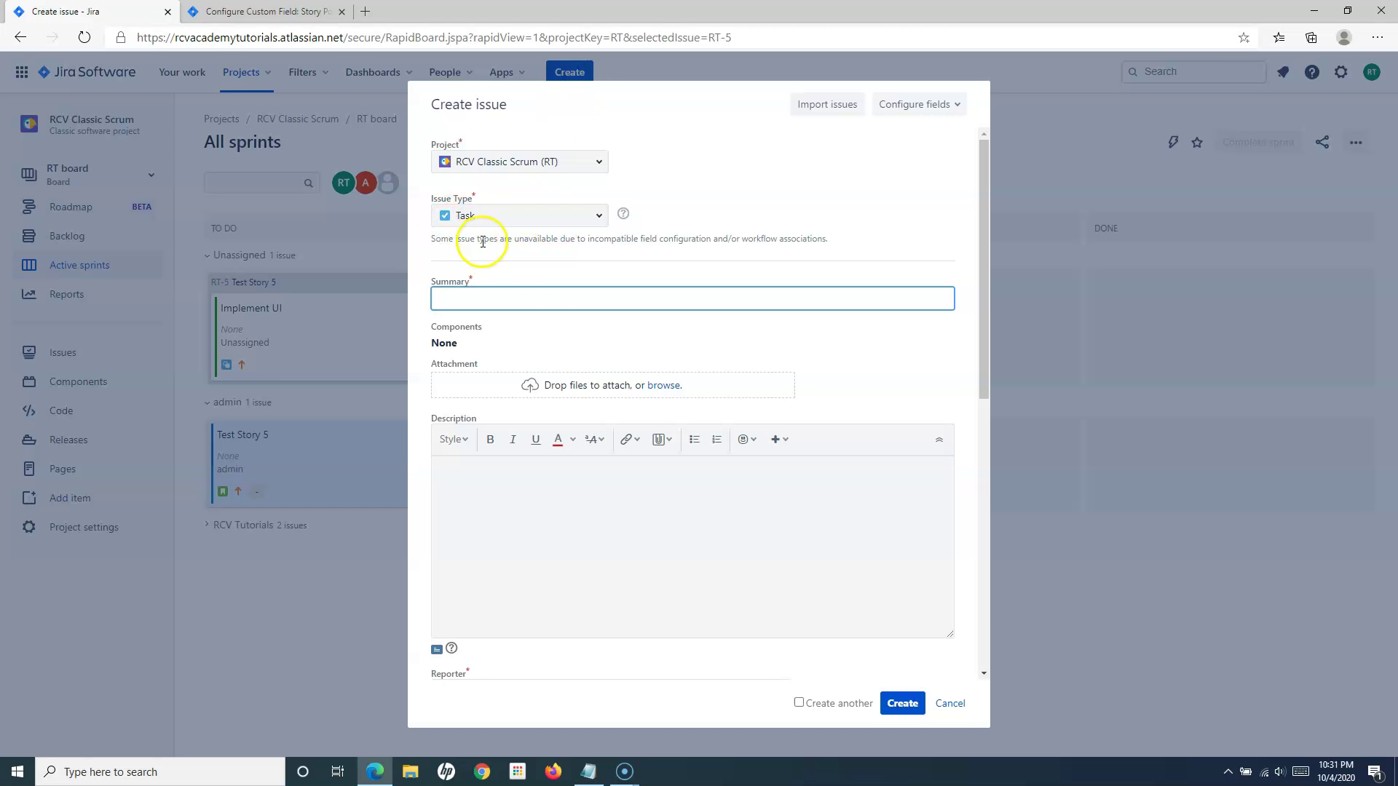
scroll(603, 535, down, 10)
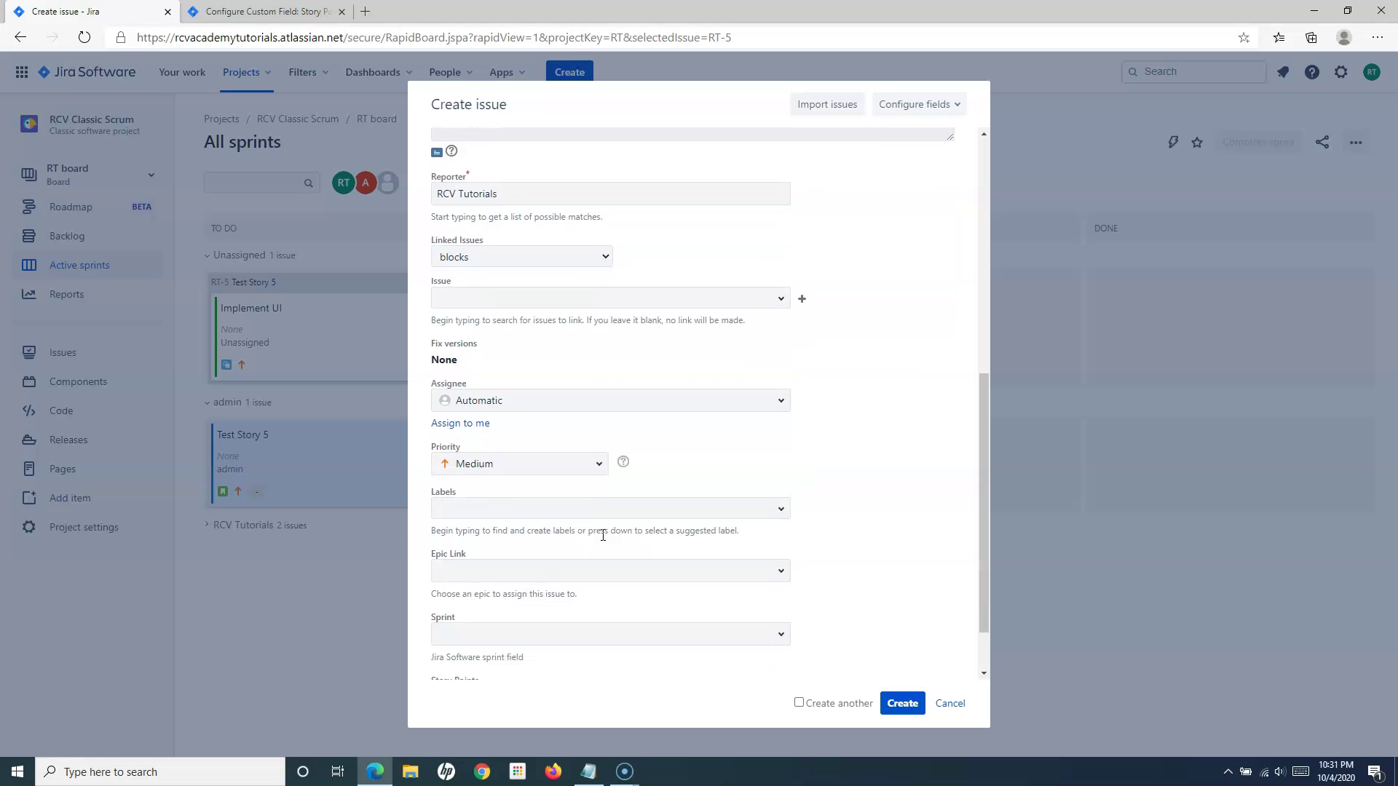
click(453, 622)
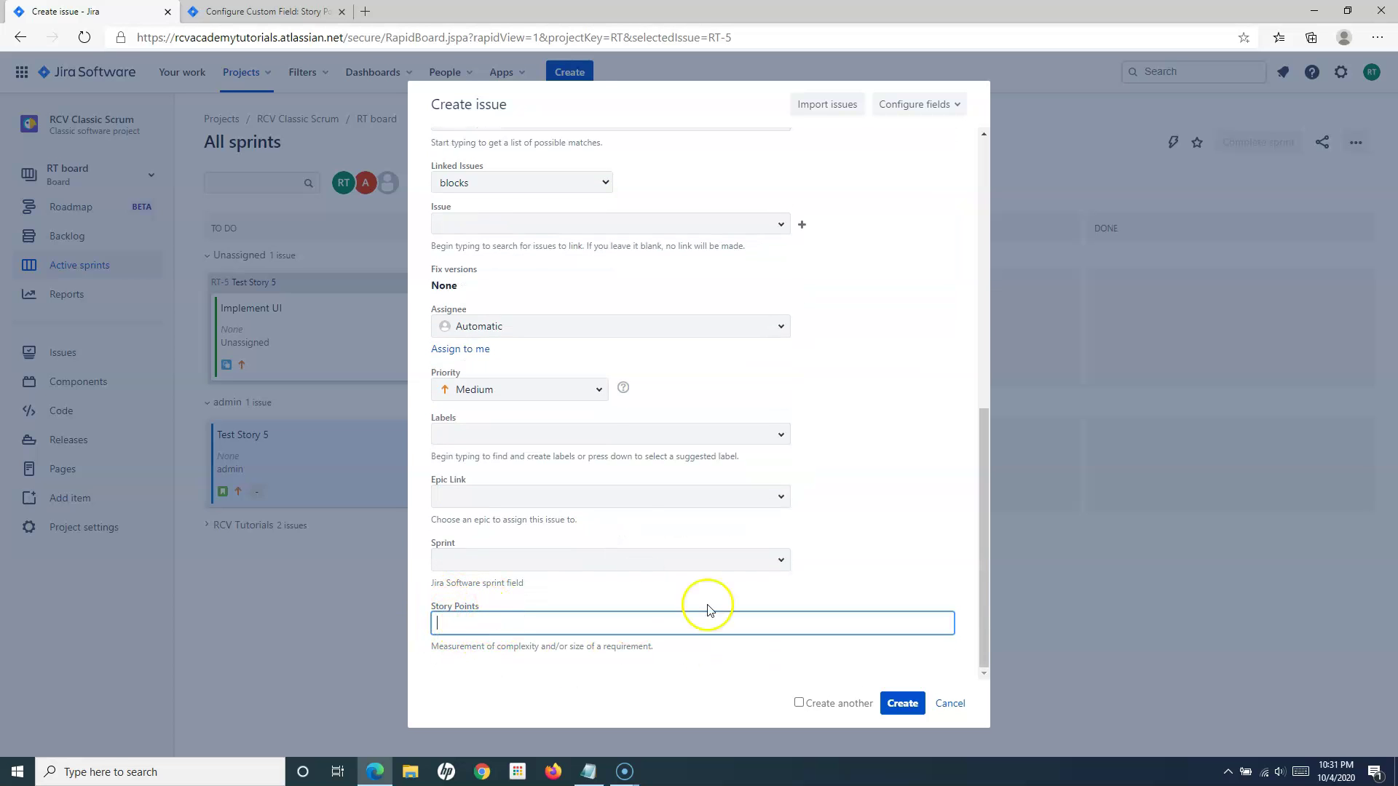
scroll(727, 581, up, 10)
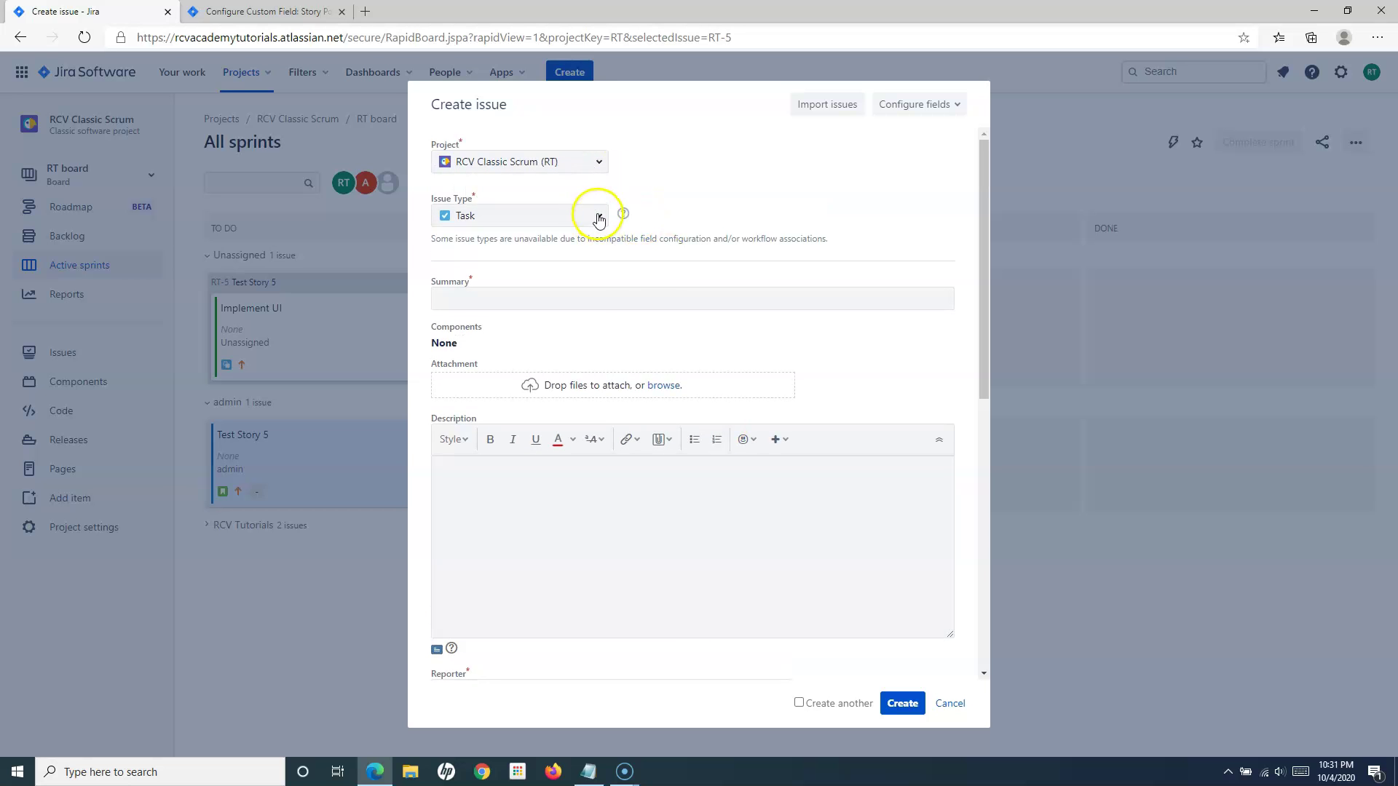
Switch the new issue's type to Bug and check its form for the Story Points field.
click(598, 219)
click(463, 272)
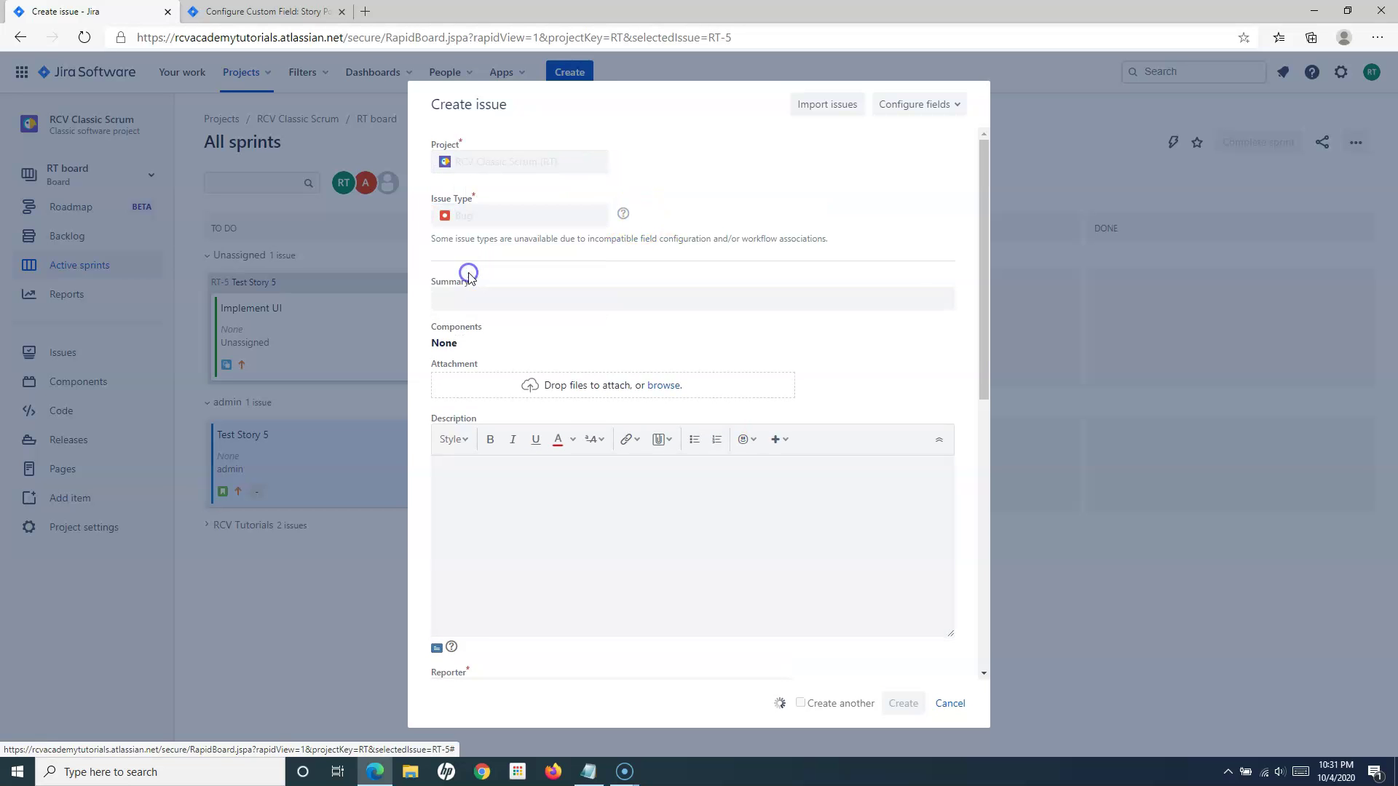
scroll(674, 460, down, 10)
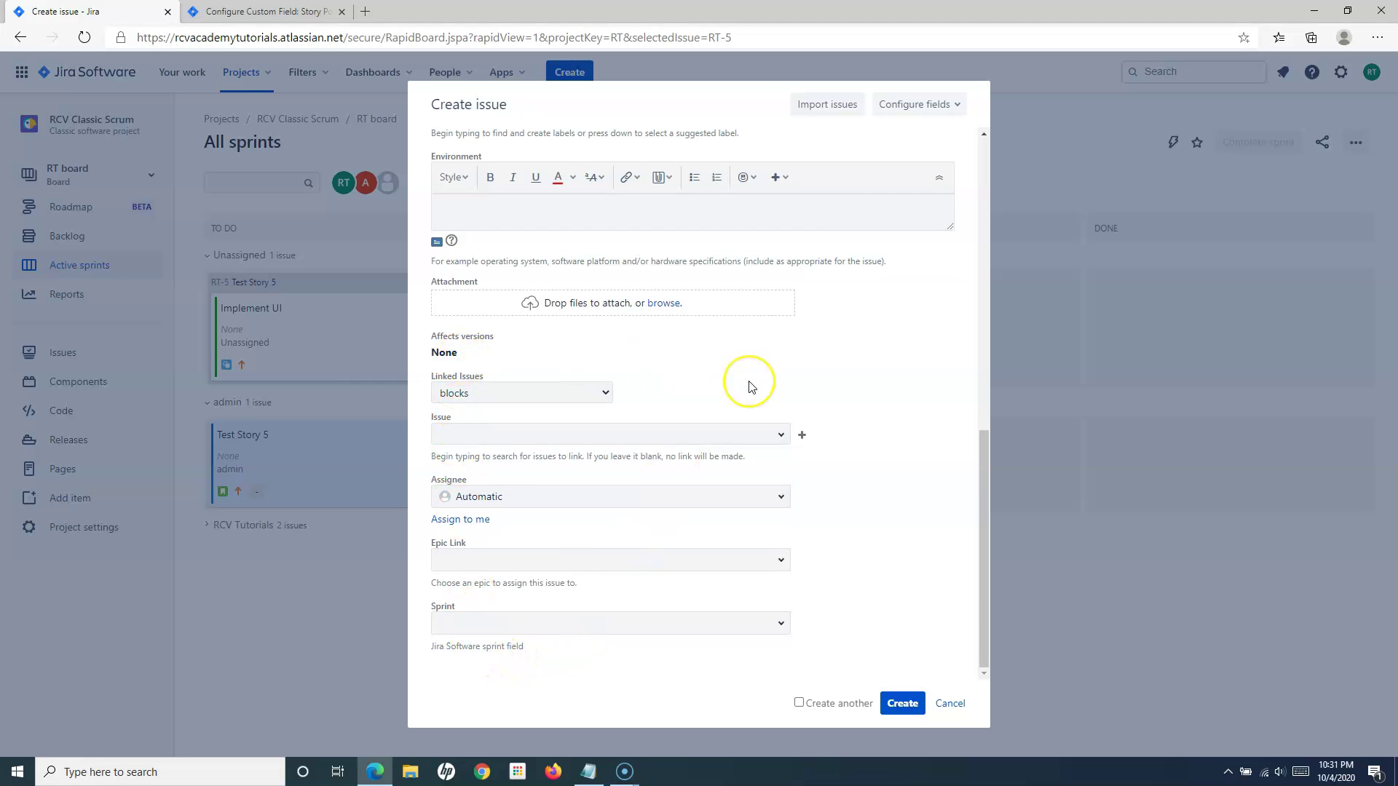
scroll(749, 386, up, 10)
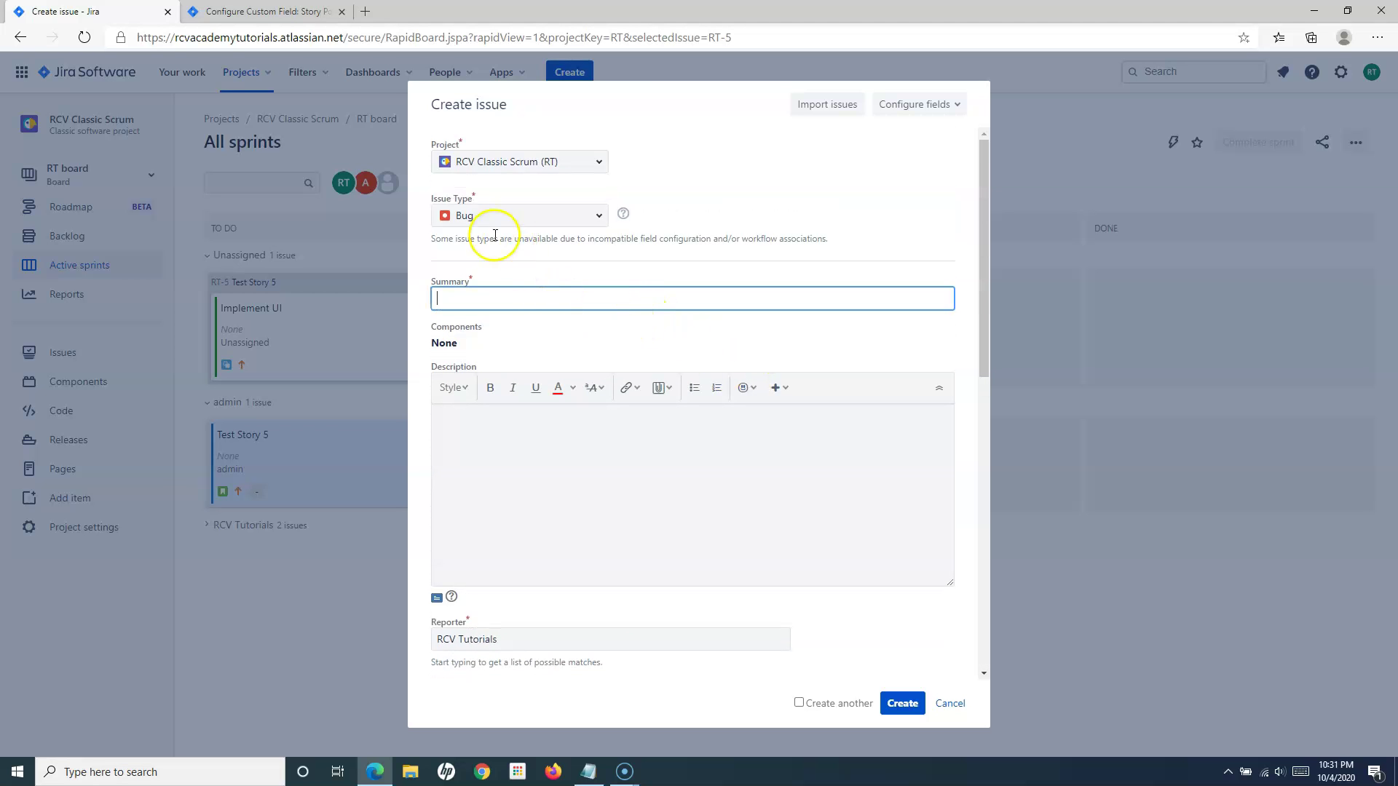
click(718, 193)
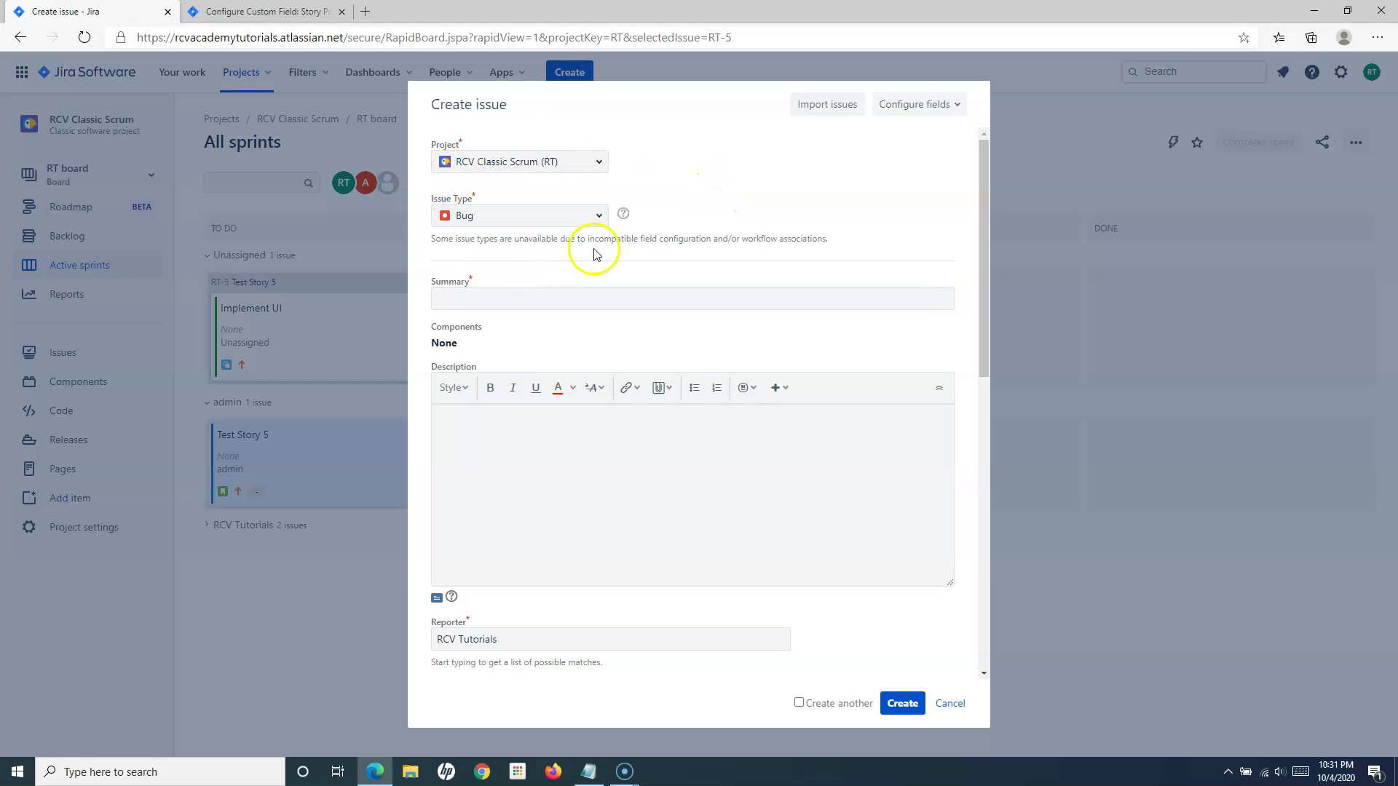
Look up Story Points with "Where is my field?" for the Bug form and read the scope, configuration and screen details.
click(960, 111)
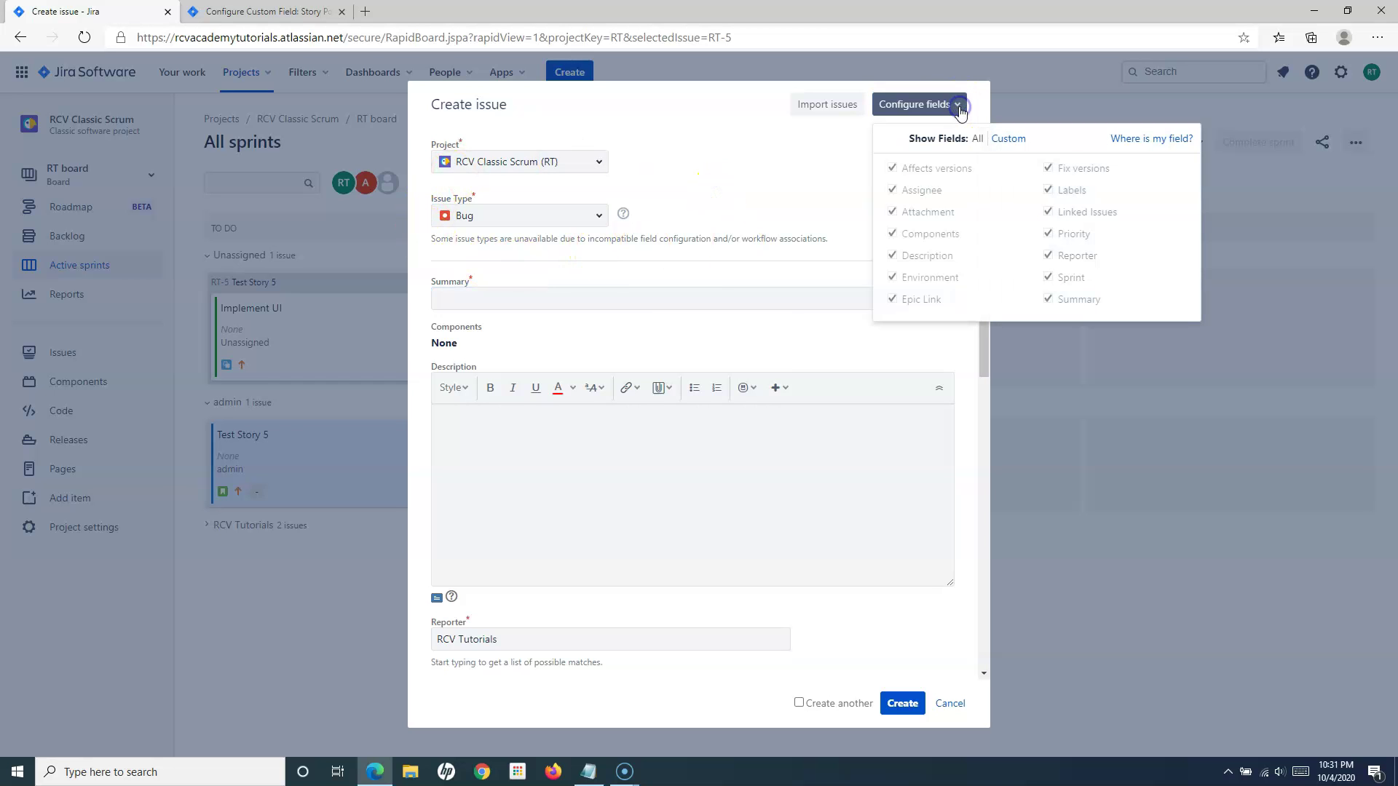
click(1157, 140)
click(714, 410)
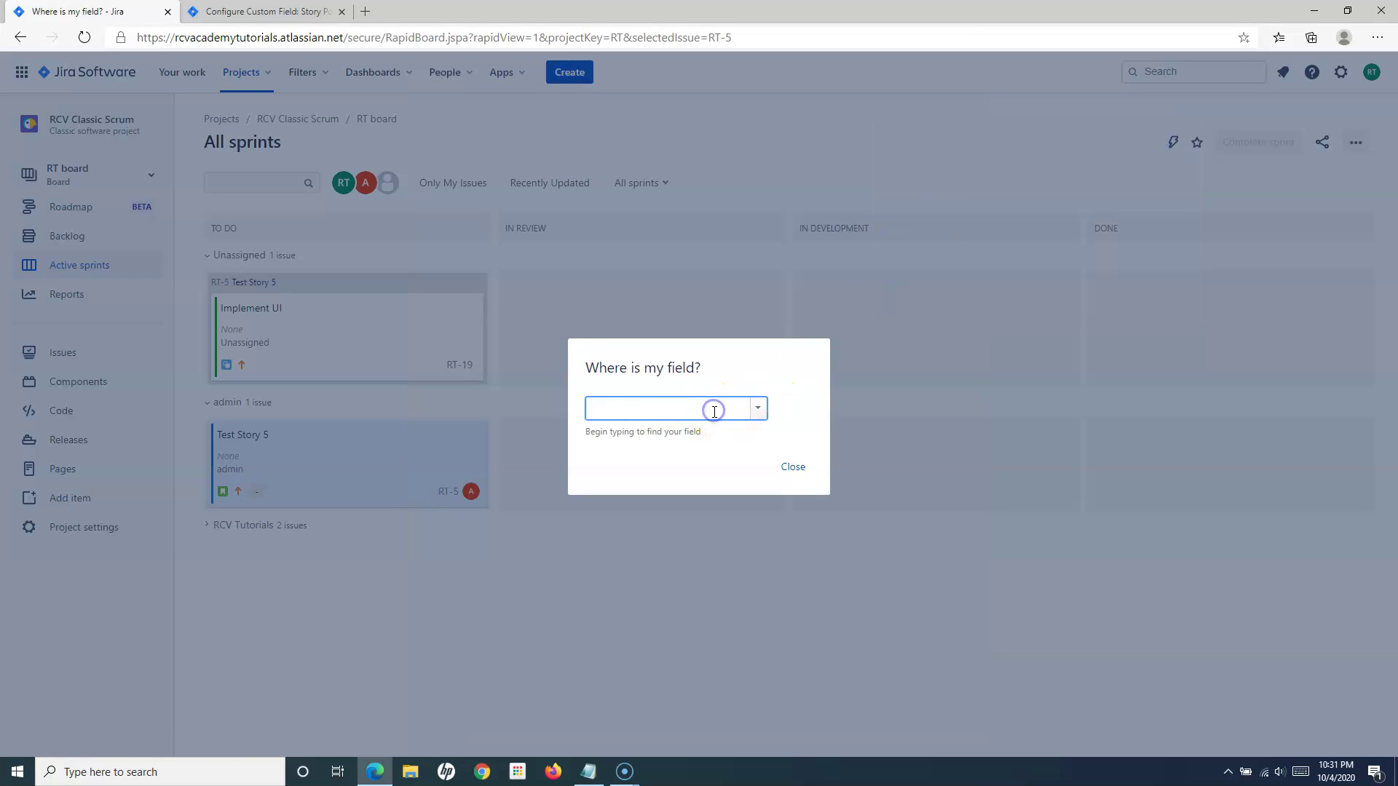
text(story)
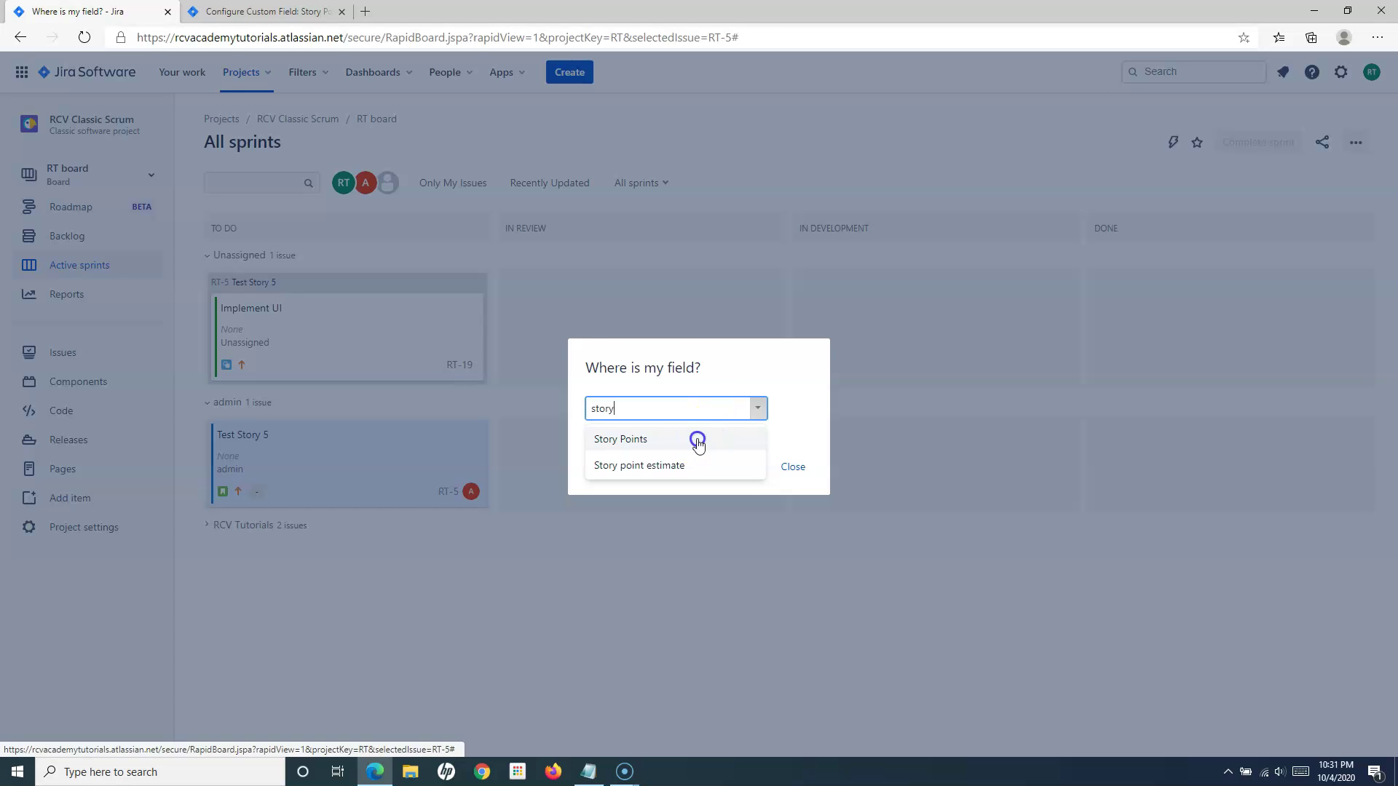
click(699, 439)
scroll(736, 474, down, 3)
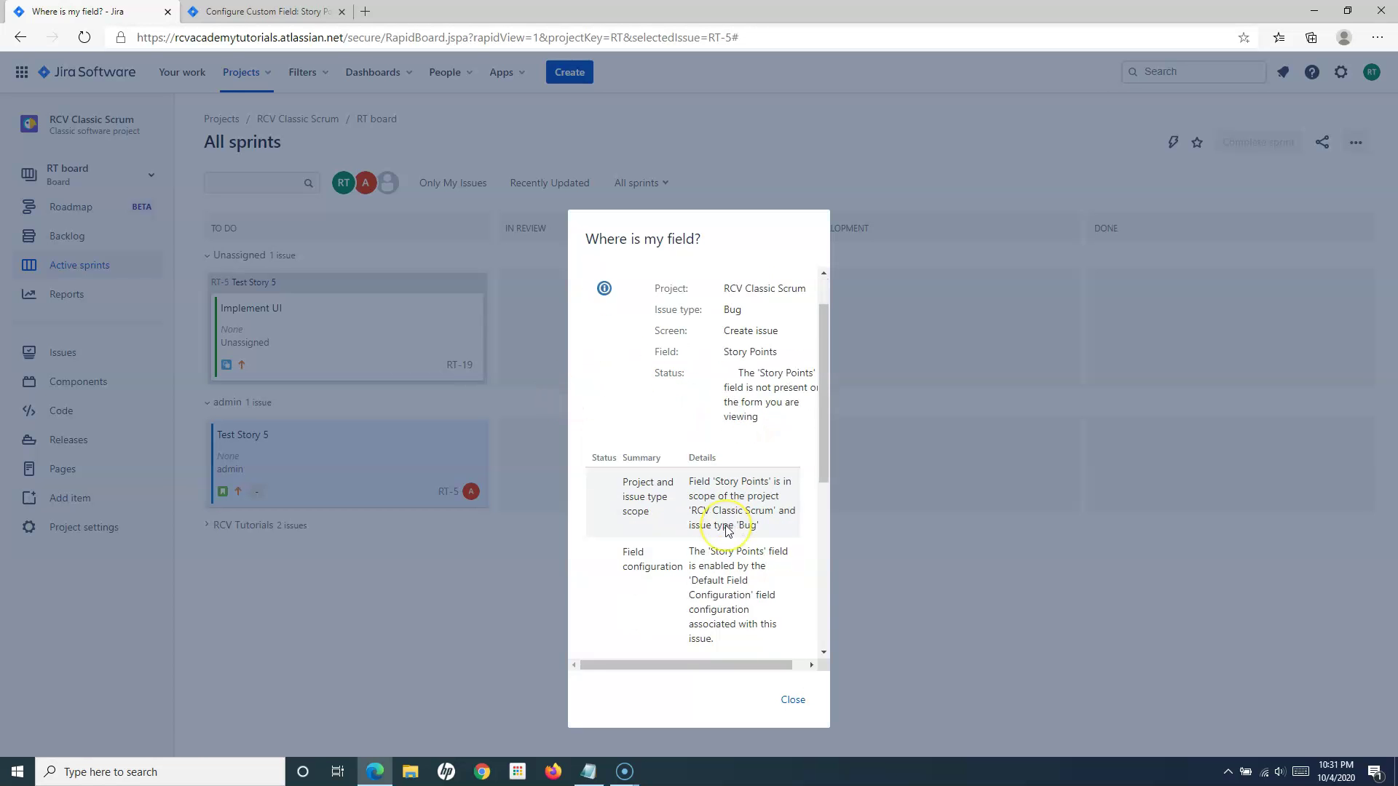
scroll(727, 526, up, 3)
scroll(727, 526, down, 5)
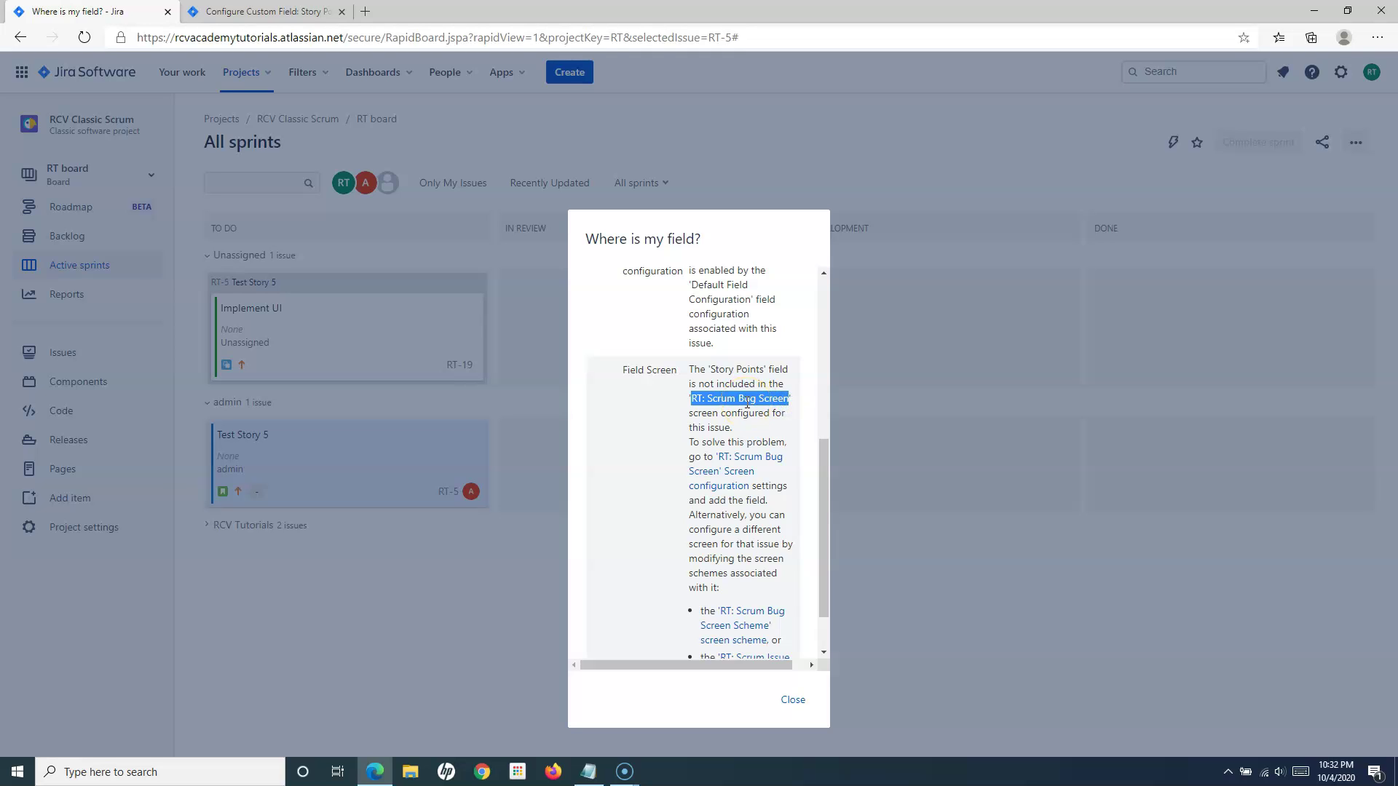
Open the configuration page of the RT: Scrum Bug Screen from the suggested solution in the Field Screen details.
click(689, 445)
drag(688, 445, 728, 485)
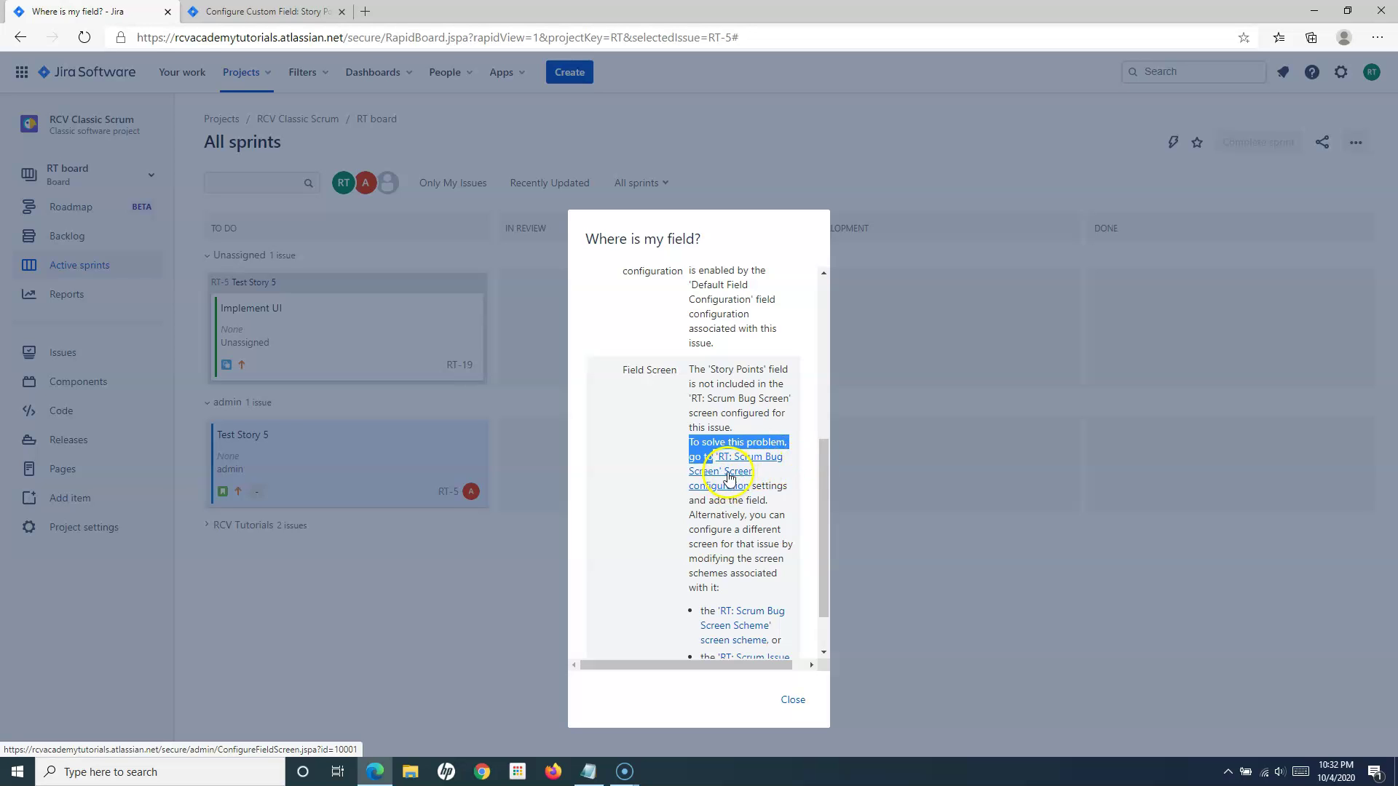
click(728, 477)
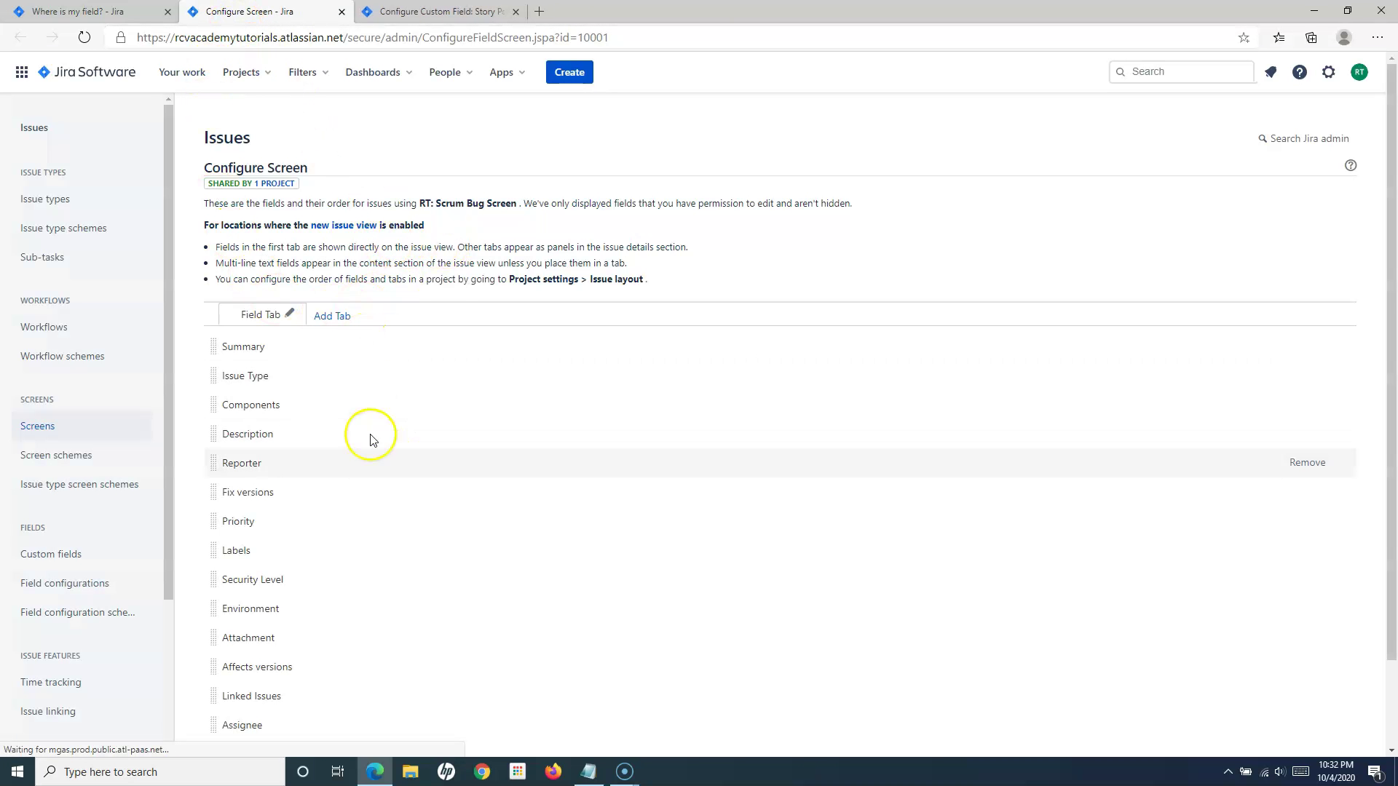
Add the Story Points field to the Field Tab of the RT: Scrum Bug Screen.
scroll(385, 578, down, 1)
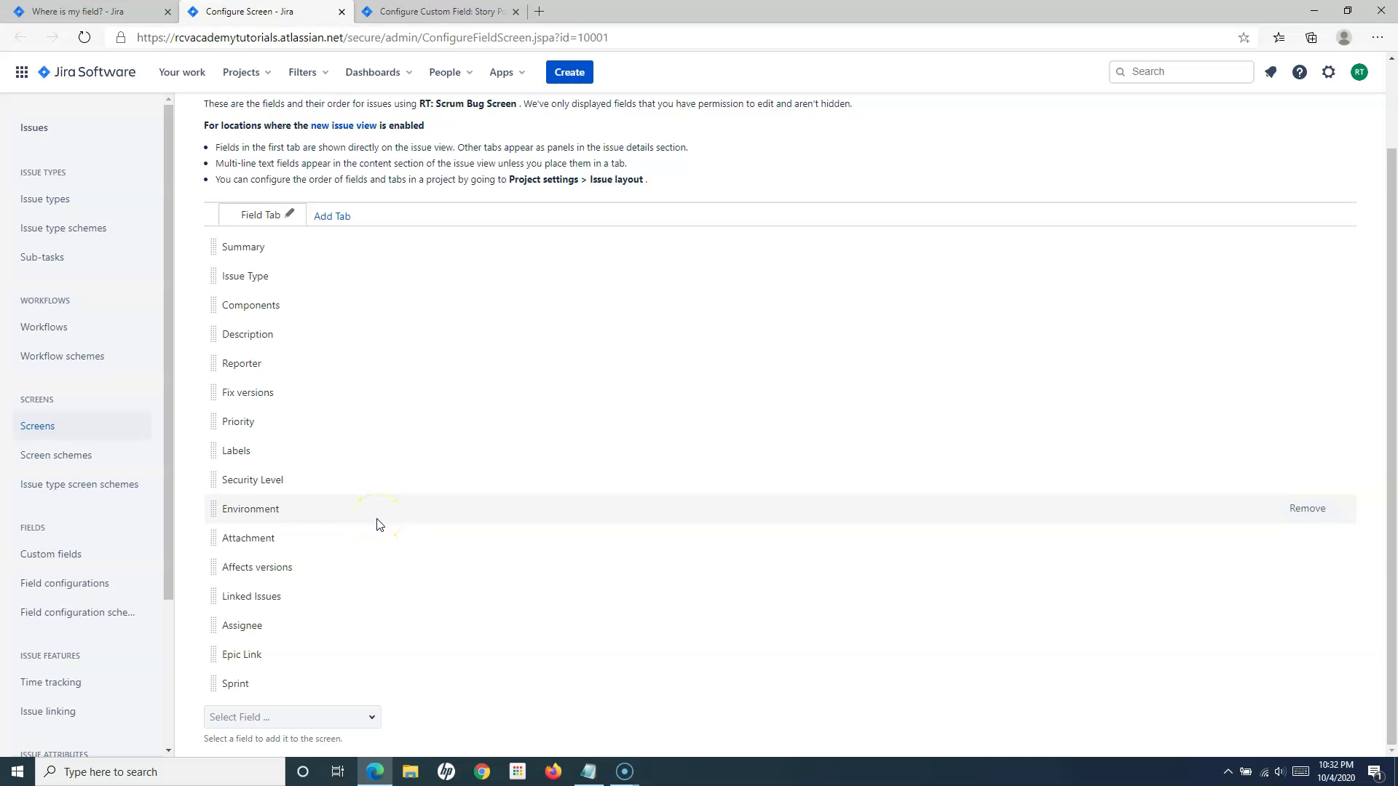
click(273, 716)
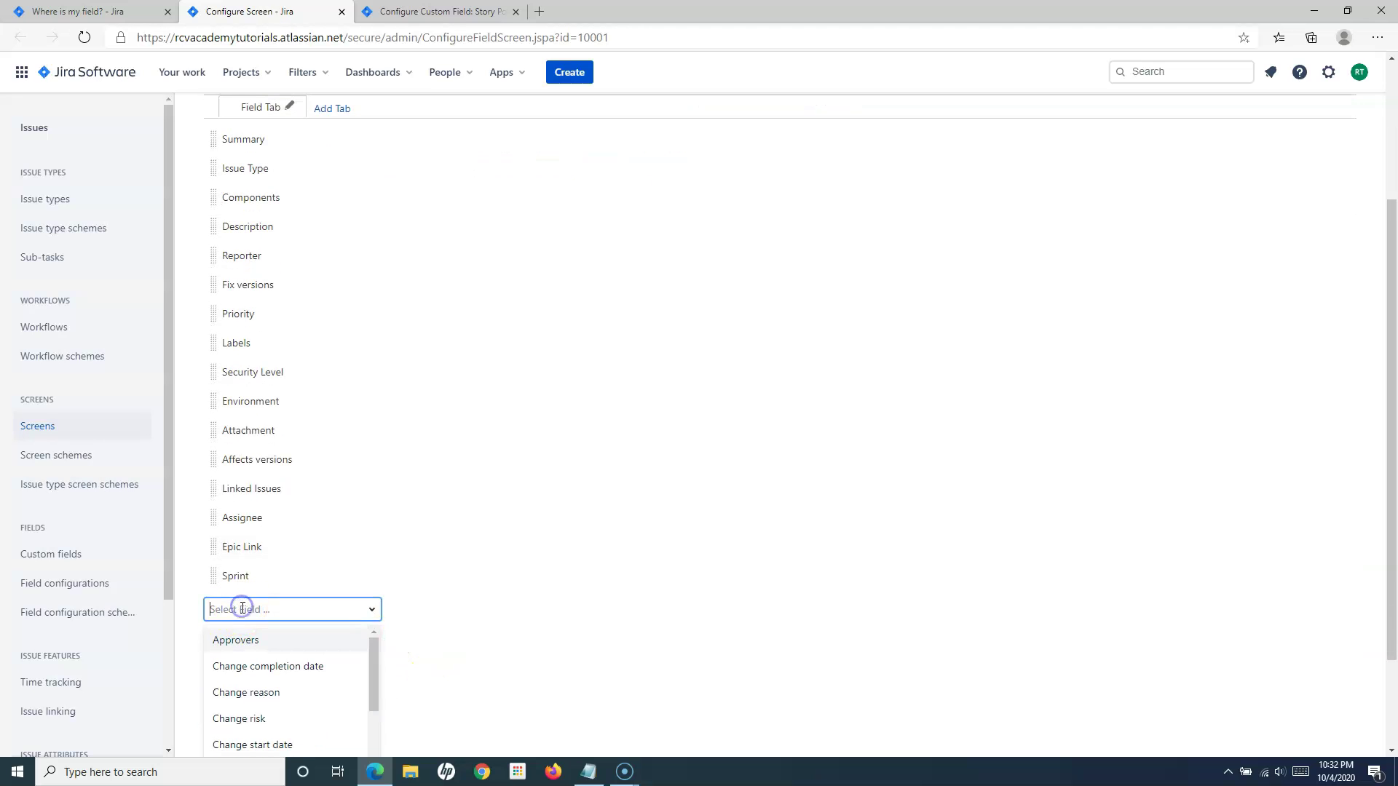
text(sto)
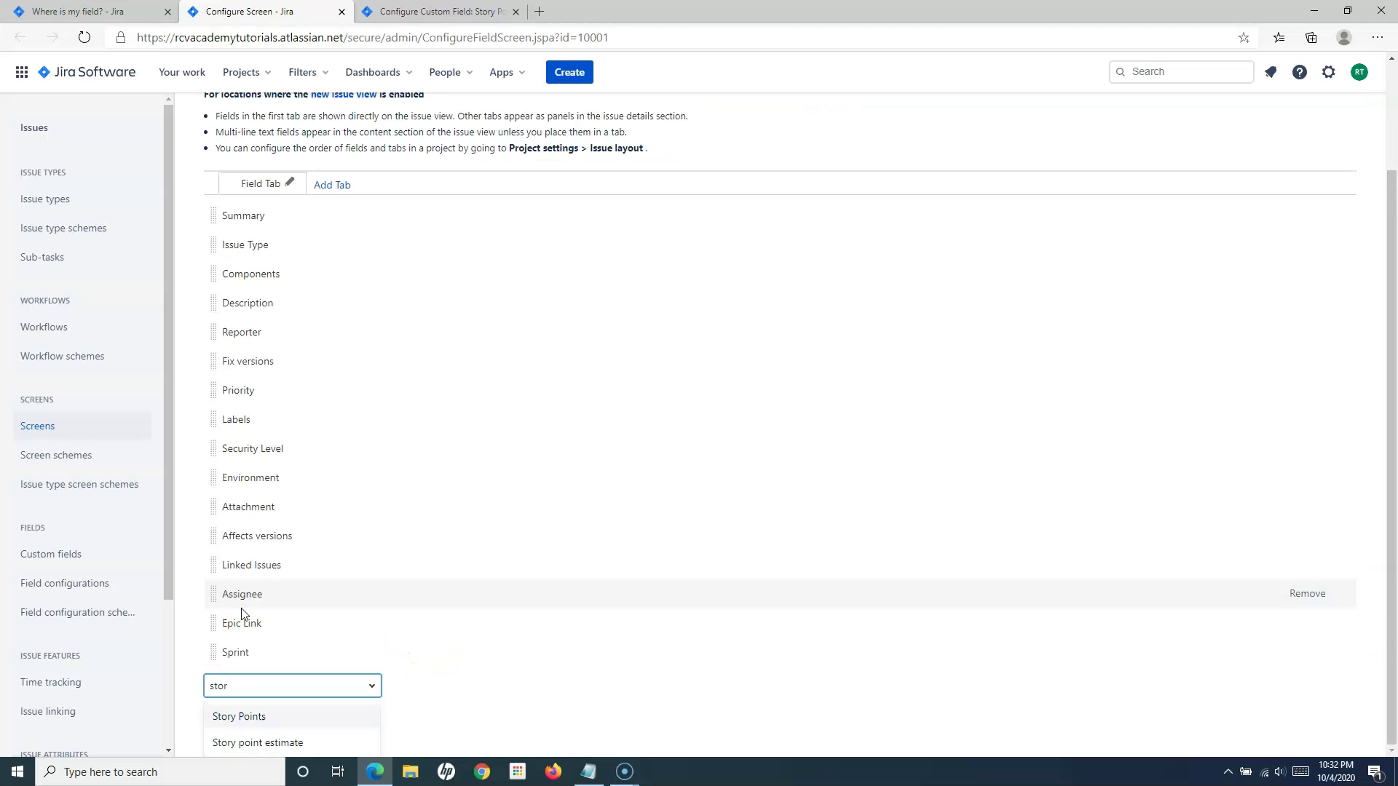
text(r)
click(251, 717)
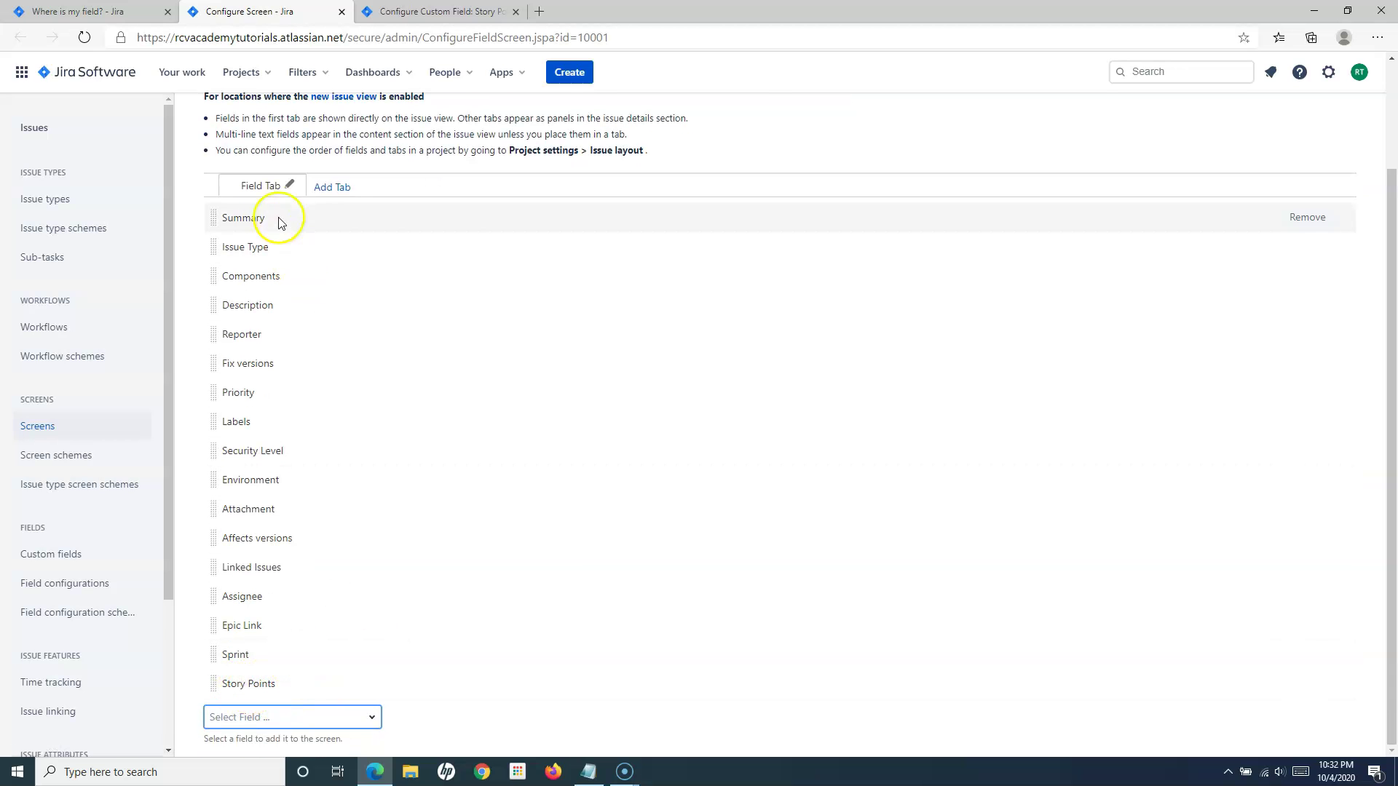
scroll(362, 621, up, 2)
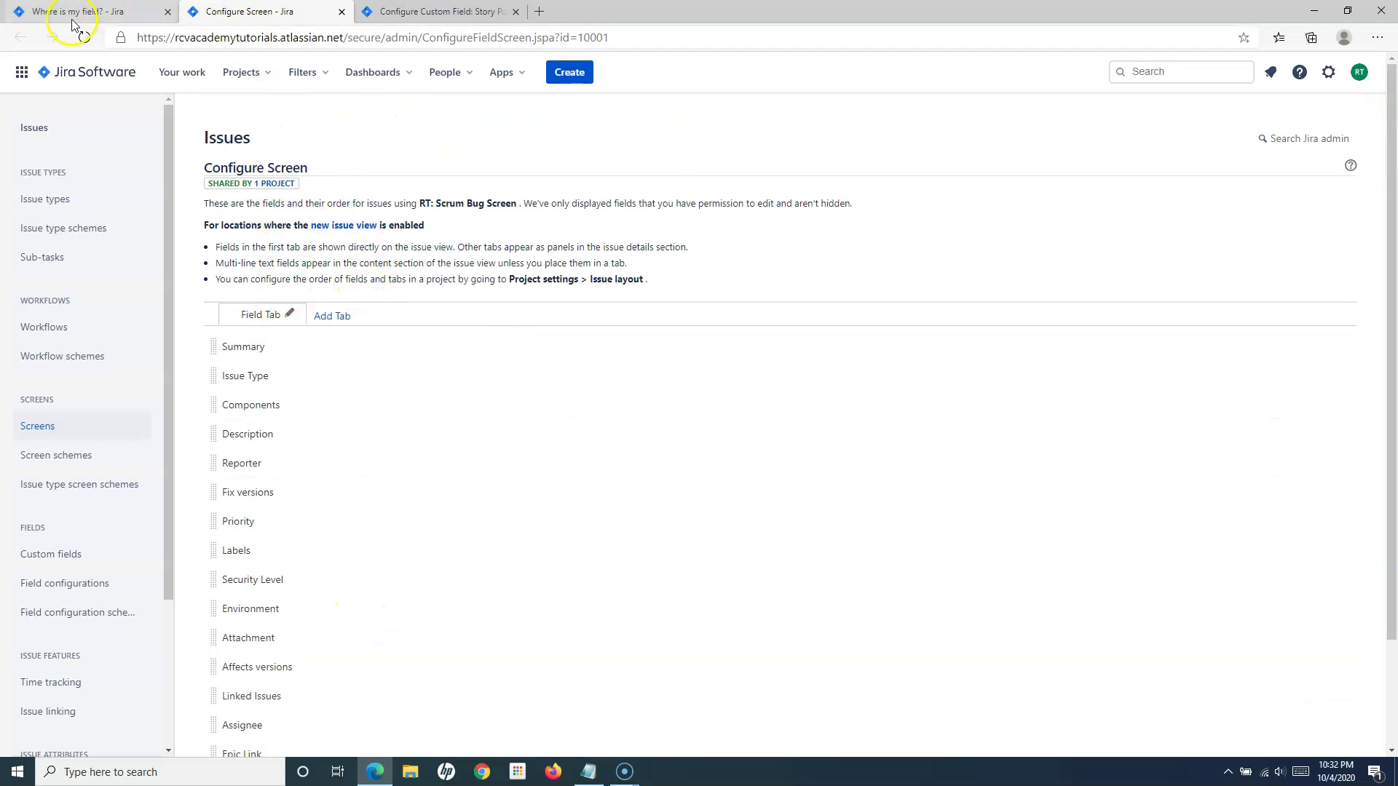
scroll(393, 473, down, 2)
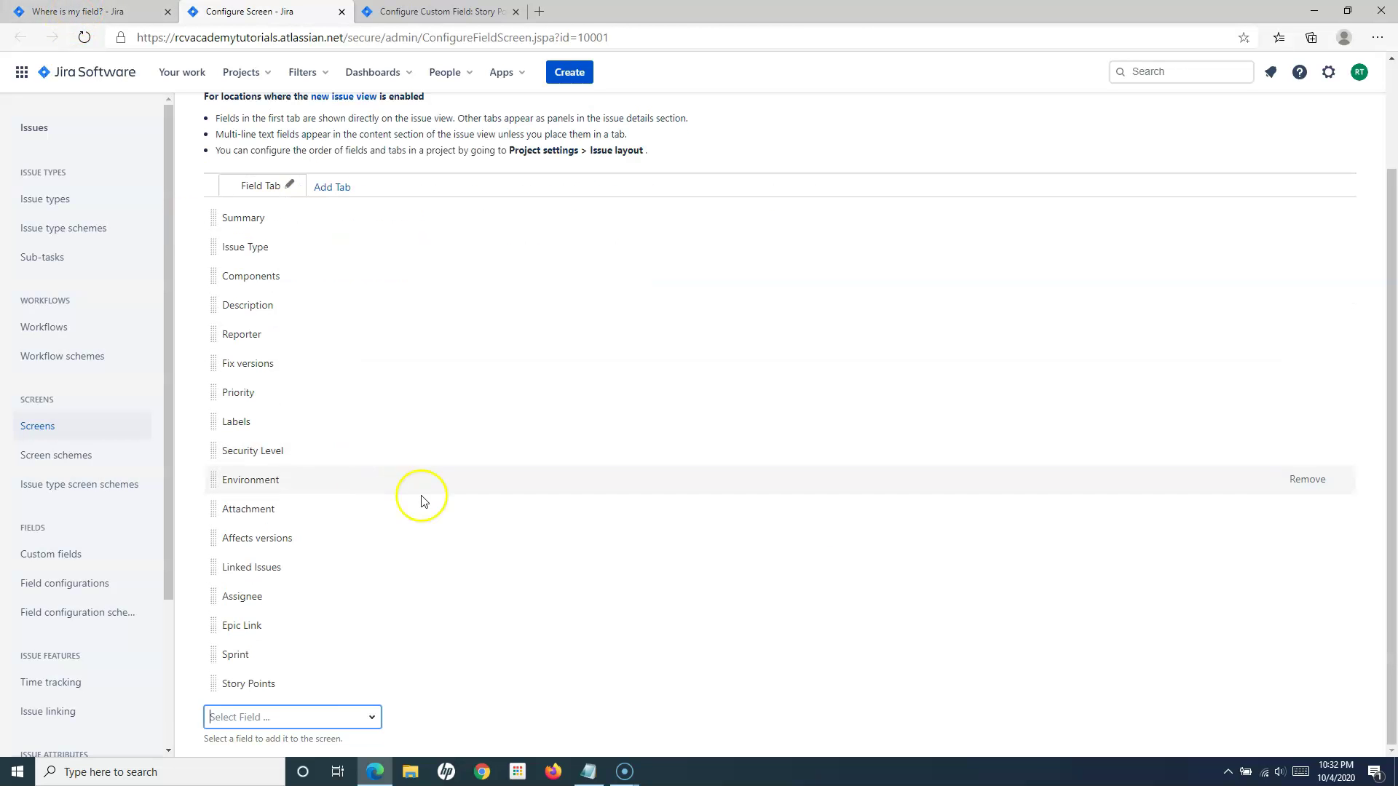
scroll(517, 679, up, 2)
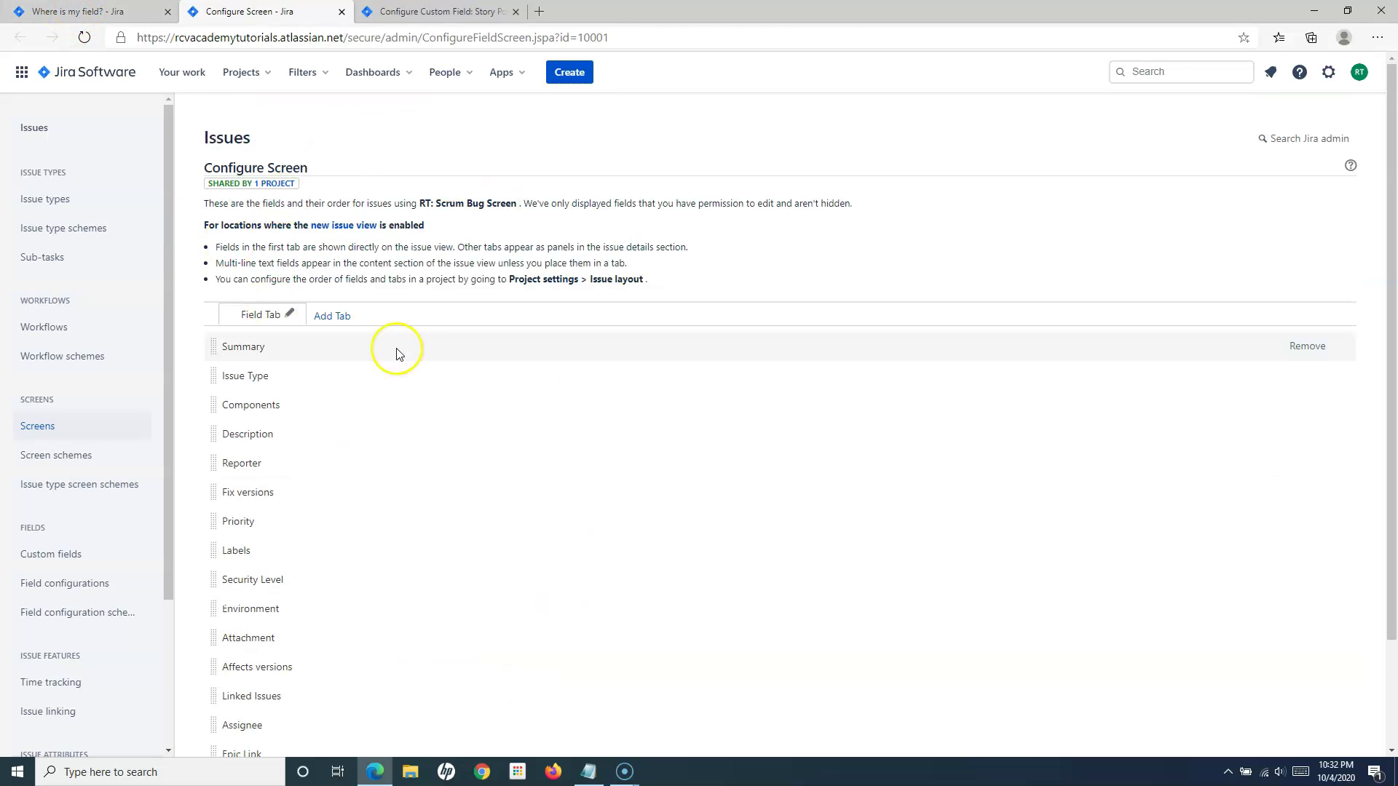
Return to the RT board, discard the open Bug creation form and reload the page.
click(66, 11)
click(786, 701)
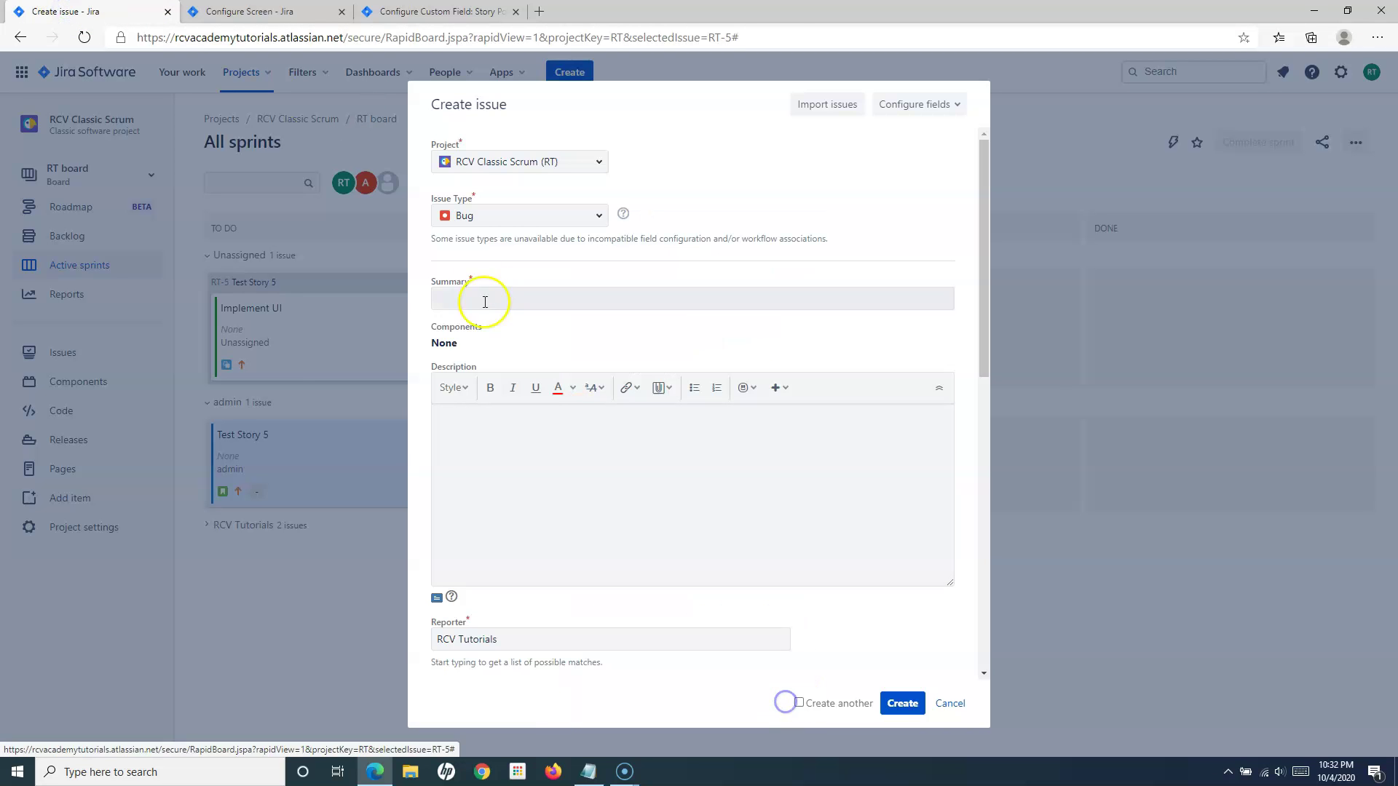
click(950, 703)
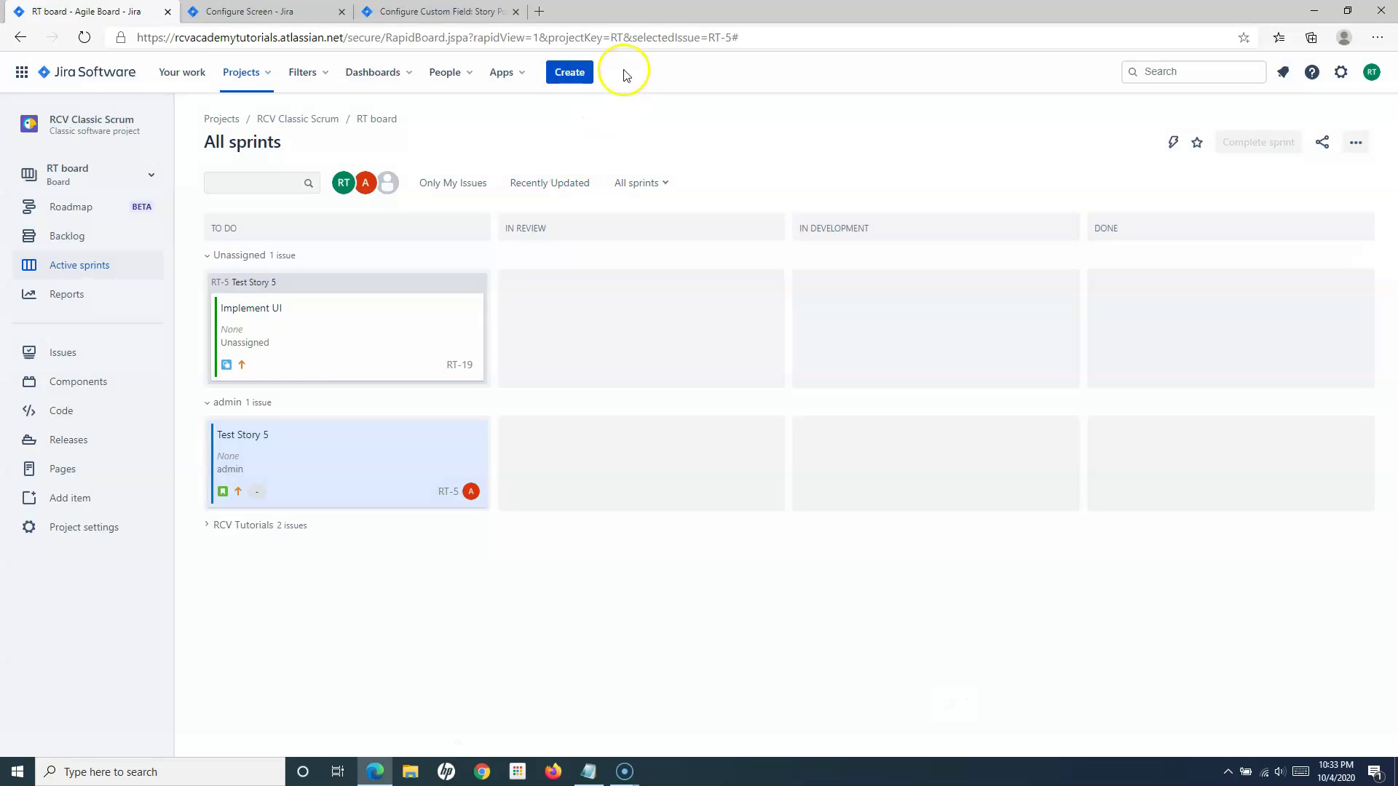
click(583, 38)
key(Return)
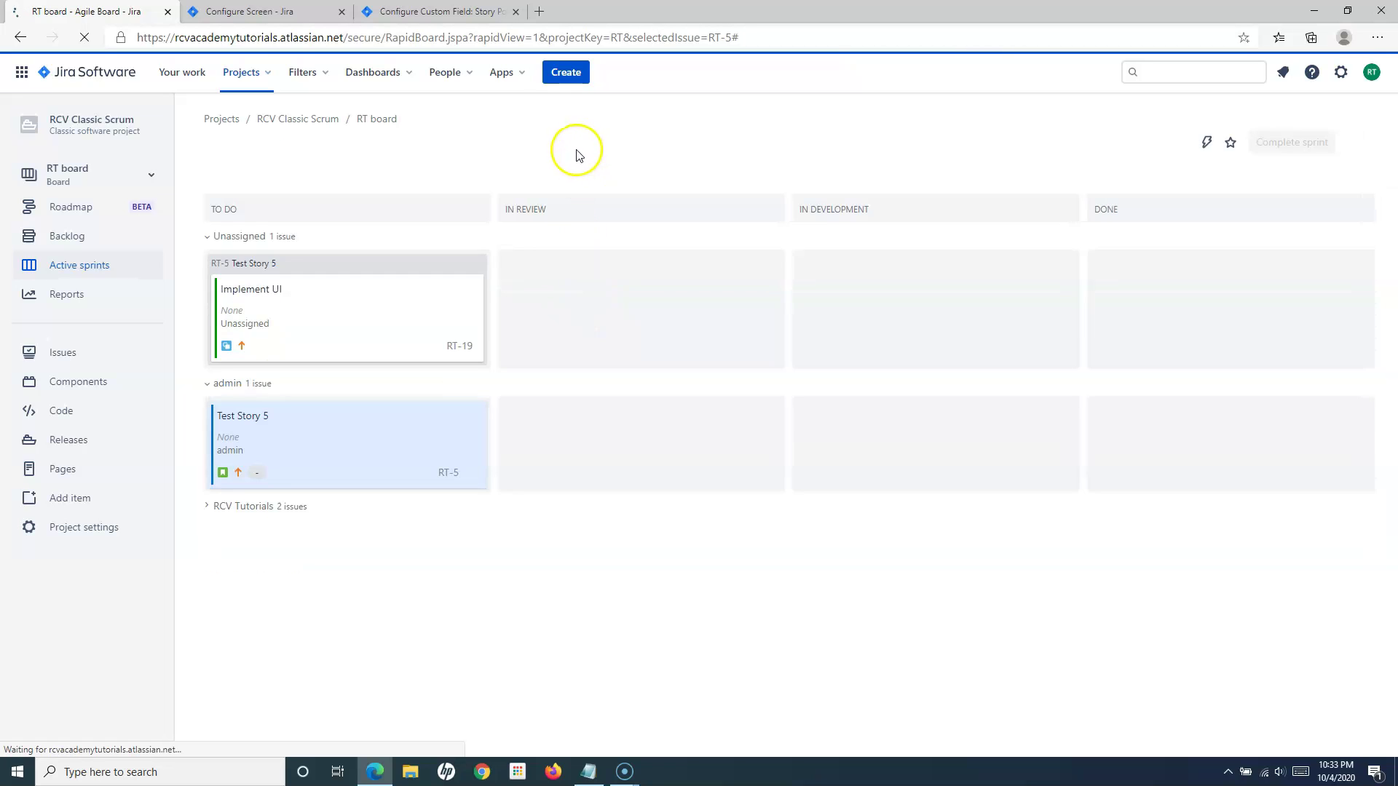
Open a new Bug creation form in RCV Classic Scrum and check it for the Story Points field.
click(575, 73)
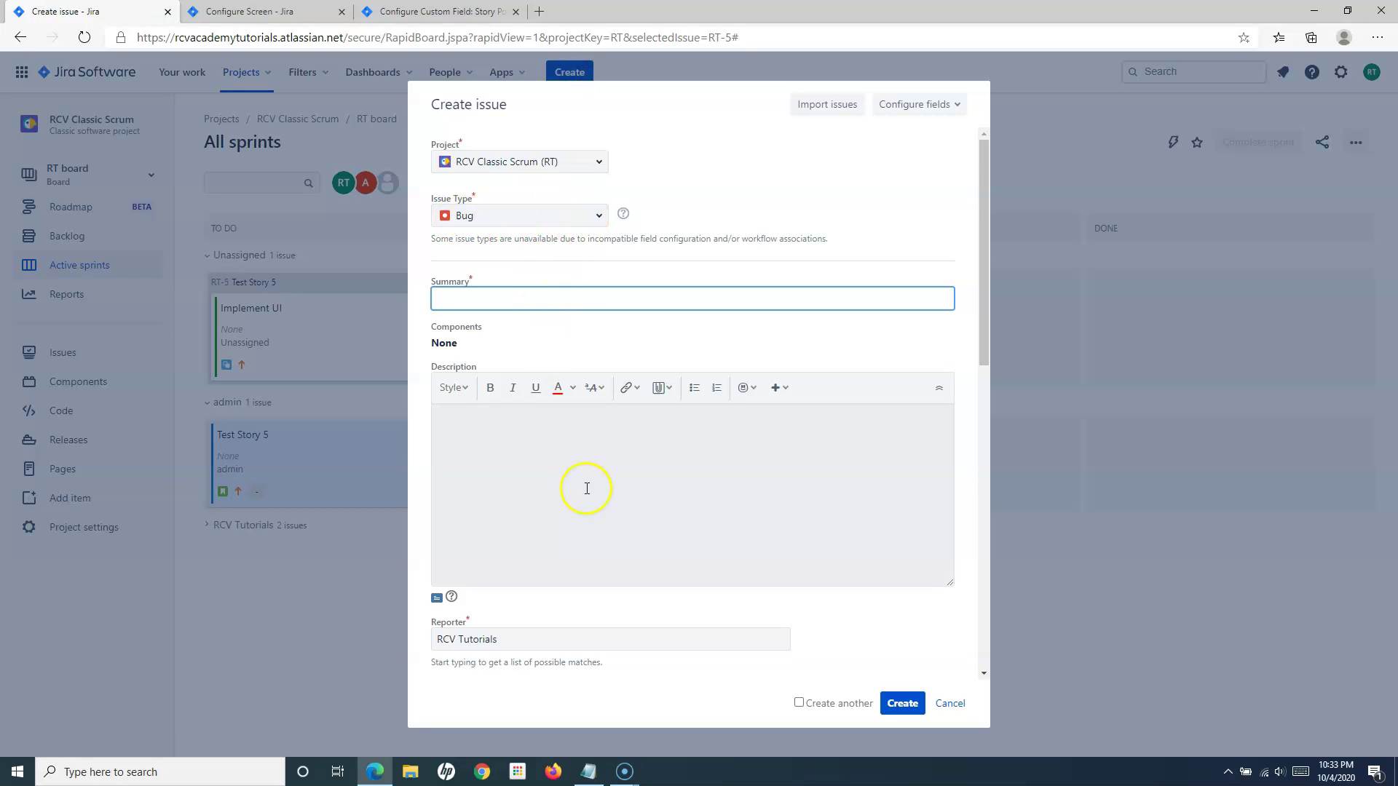
scroll(584, 487, down, 10)
click(449, 626)
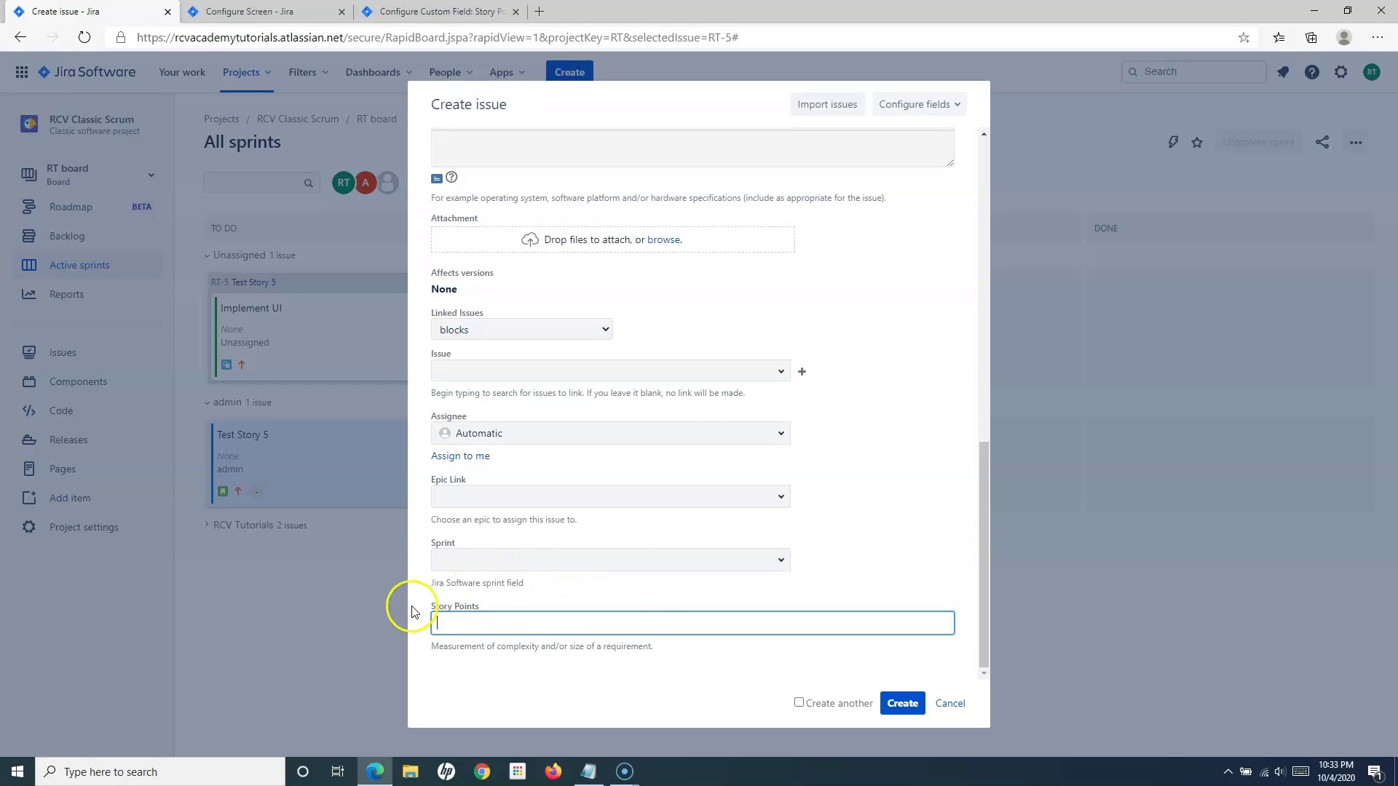
scroll(550, 647, up, 2)
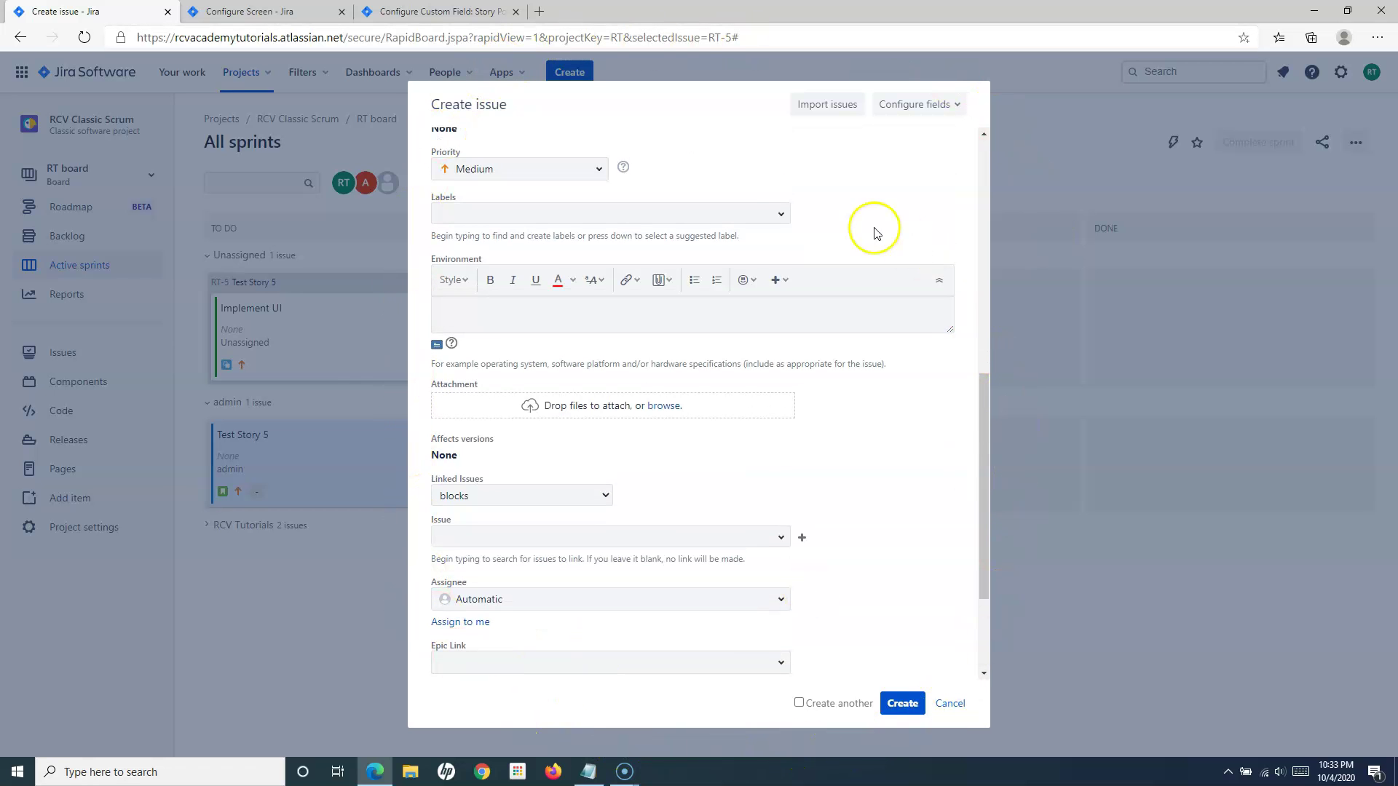
scroll(699, 593, up, 6)
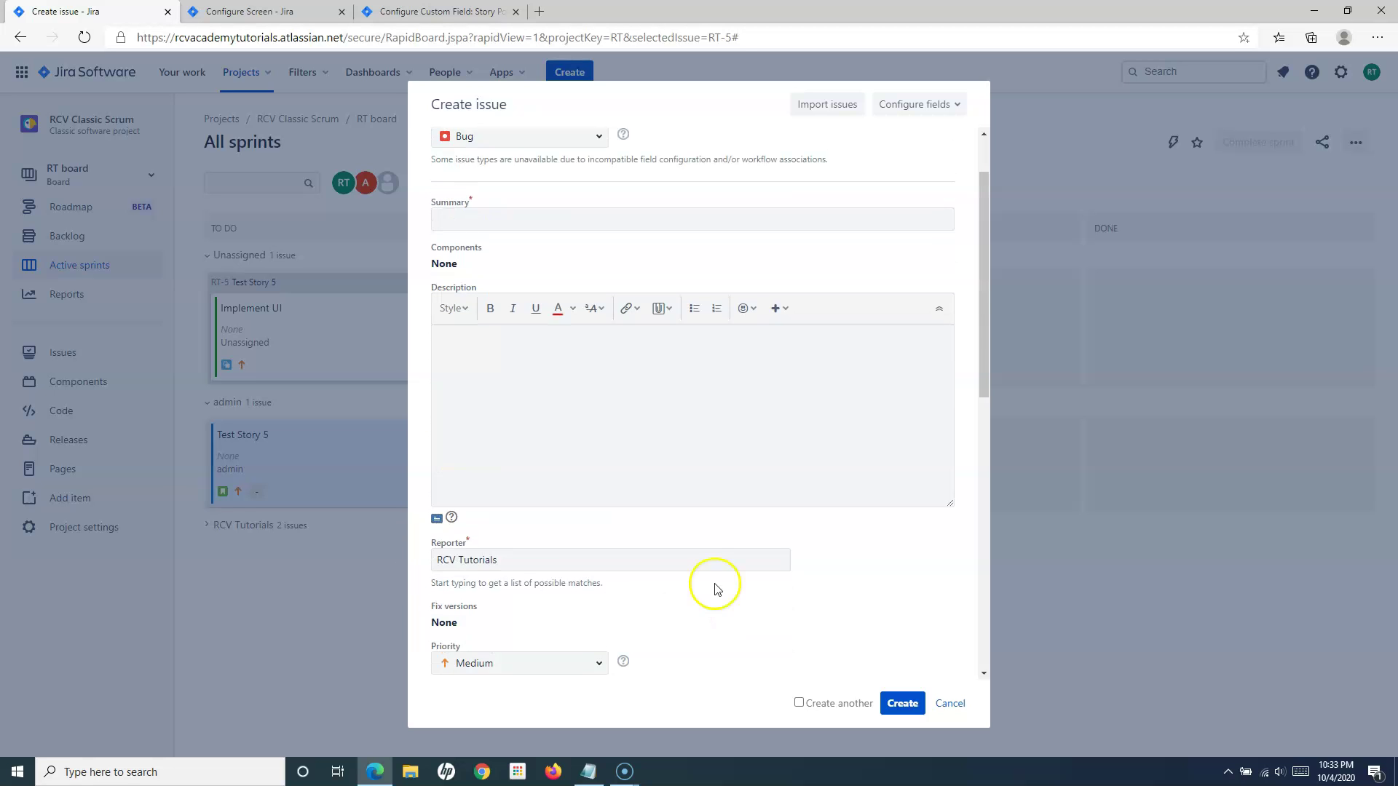
scroll(927, 335, up, 2)
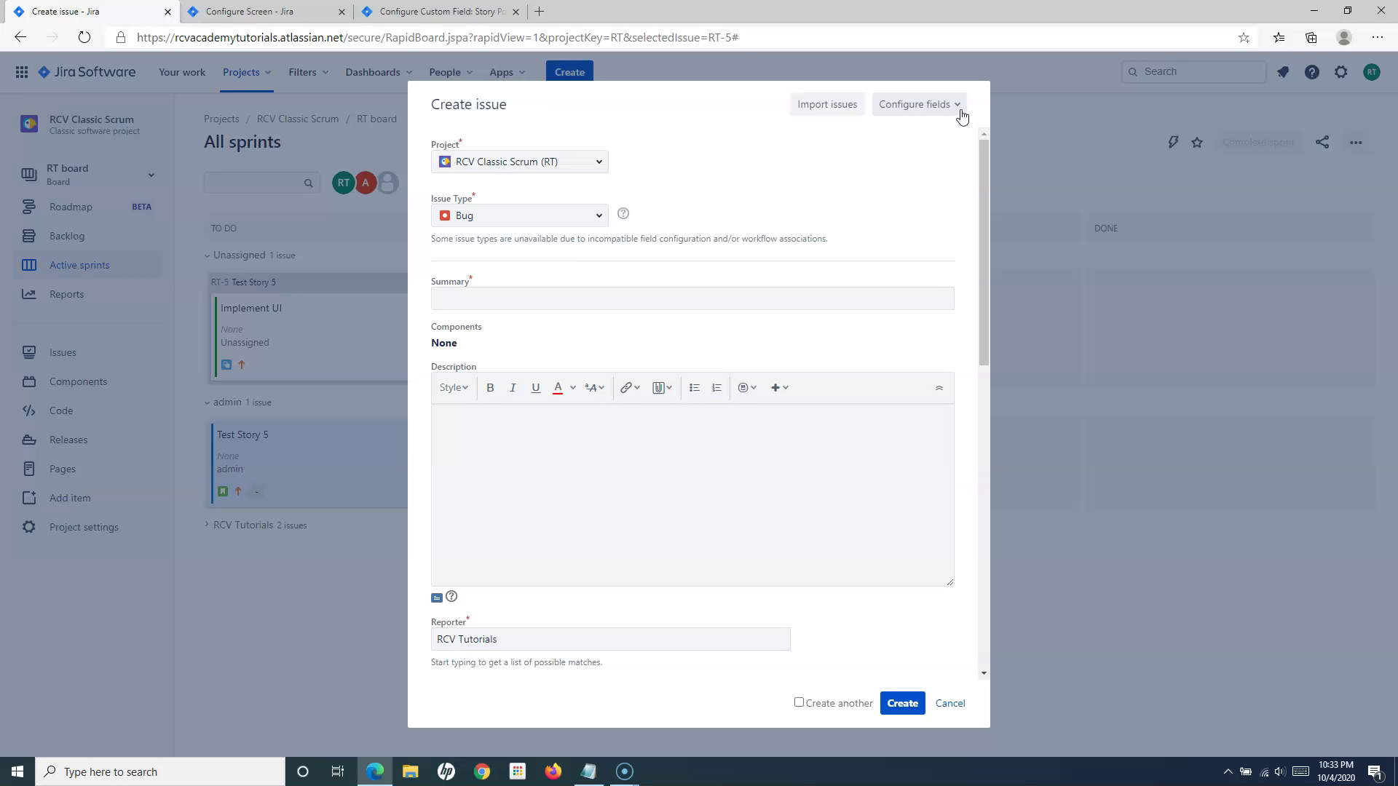
Review the list of configurable fields on the Bug form, including its "Where is my field?" option, and discard the form.
click(961, 109)
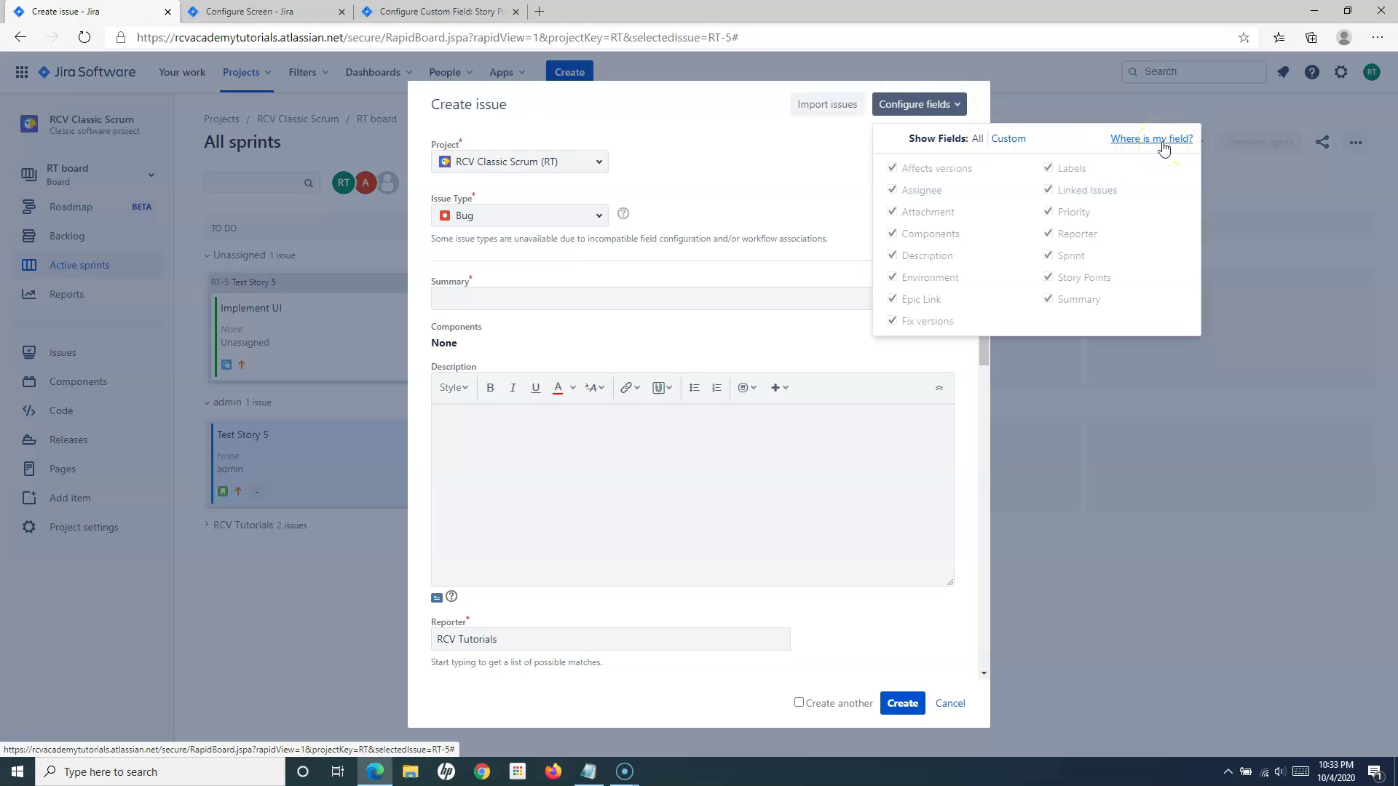
click(801, 141)
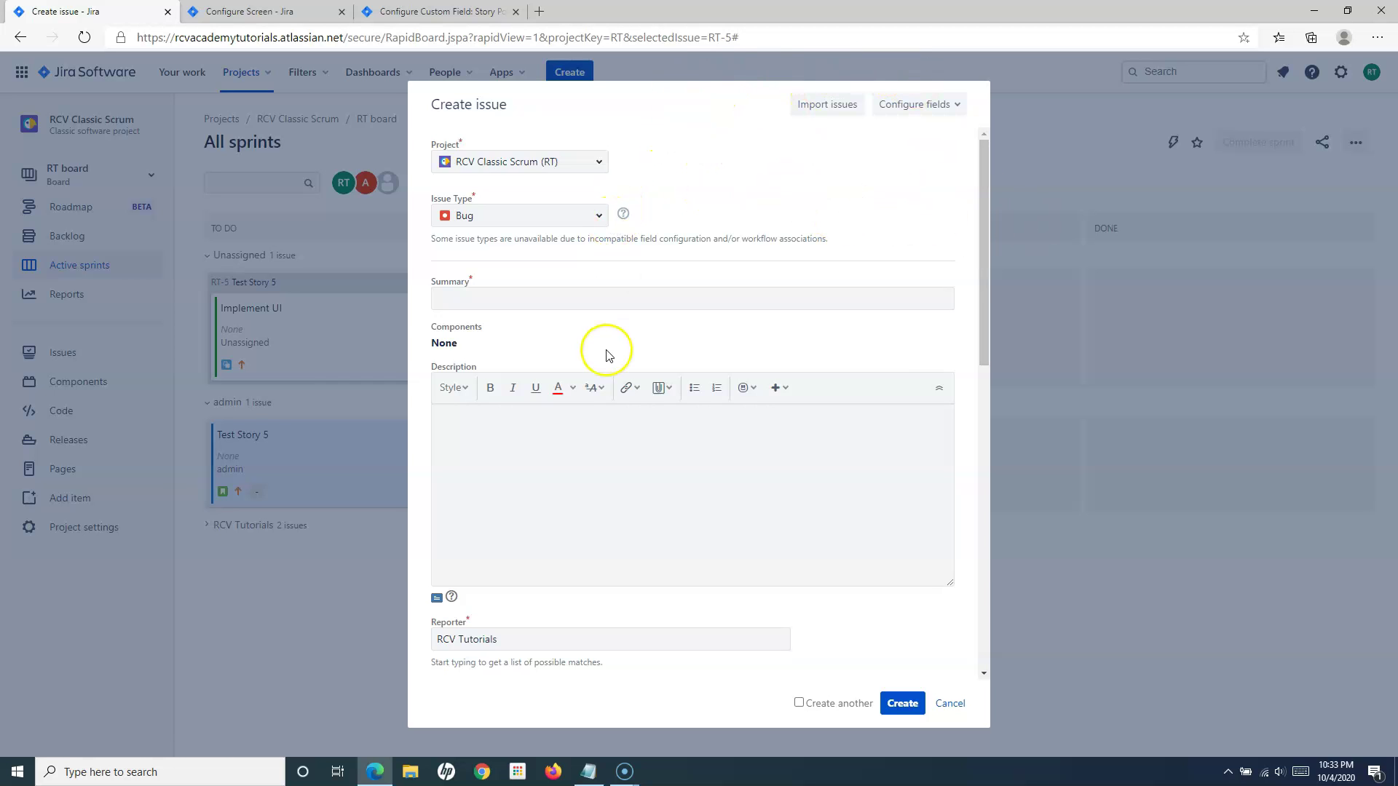
click(948, 703)
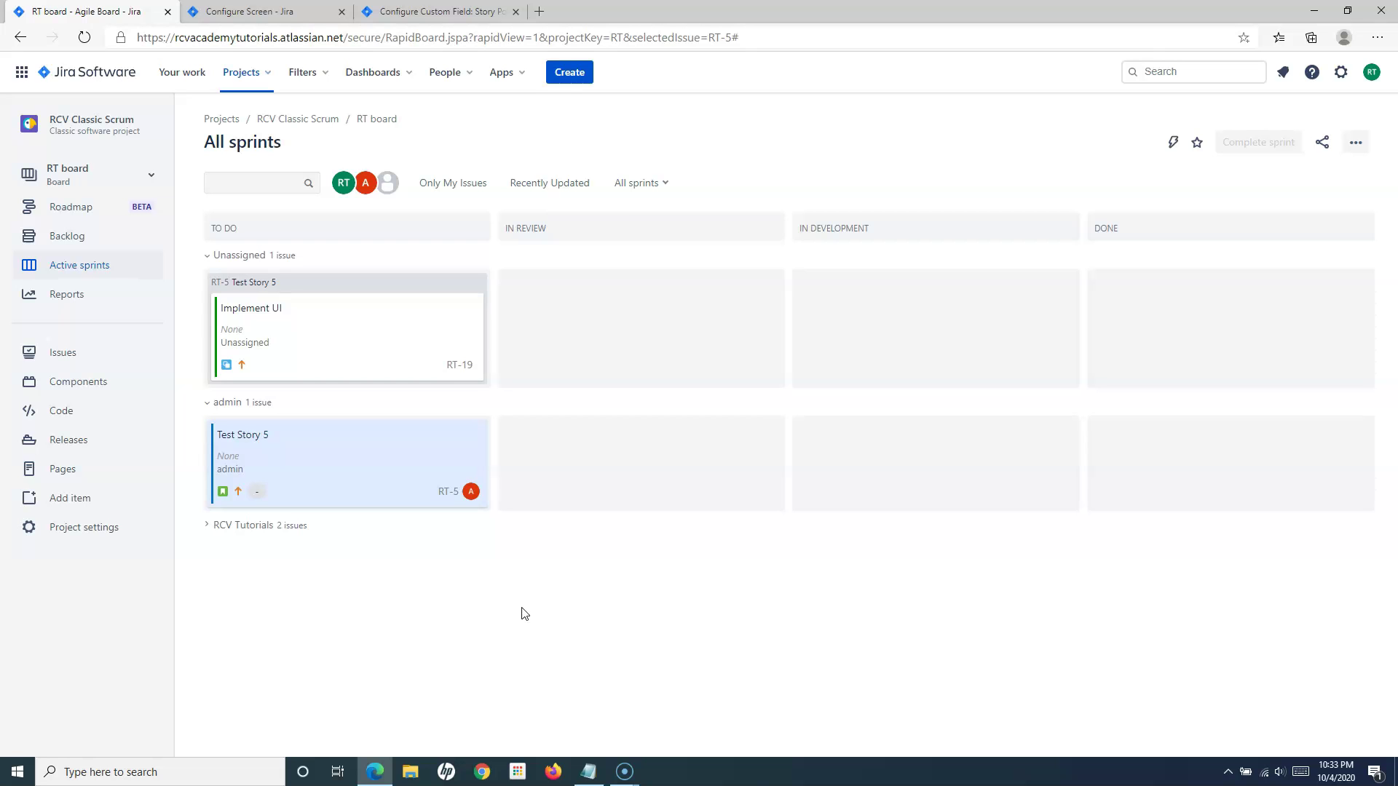
Start a new Bug with the summary "test bug" and set its Story Points to 3.
click(559, 73)
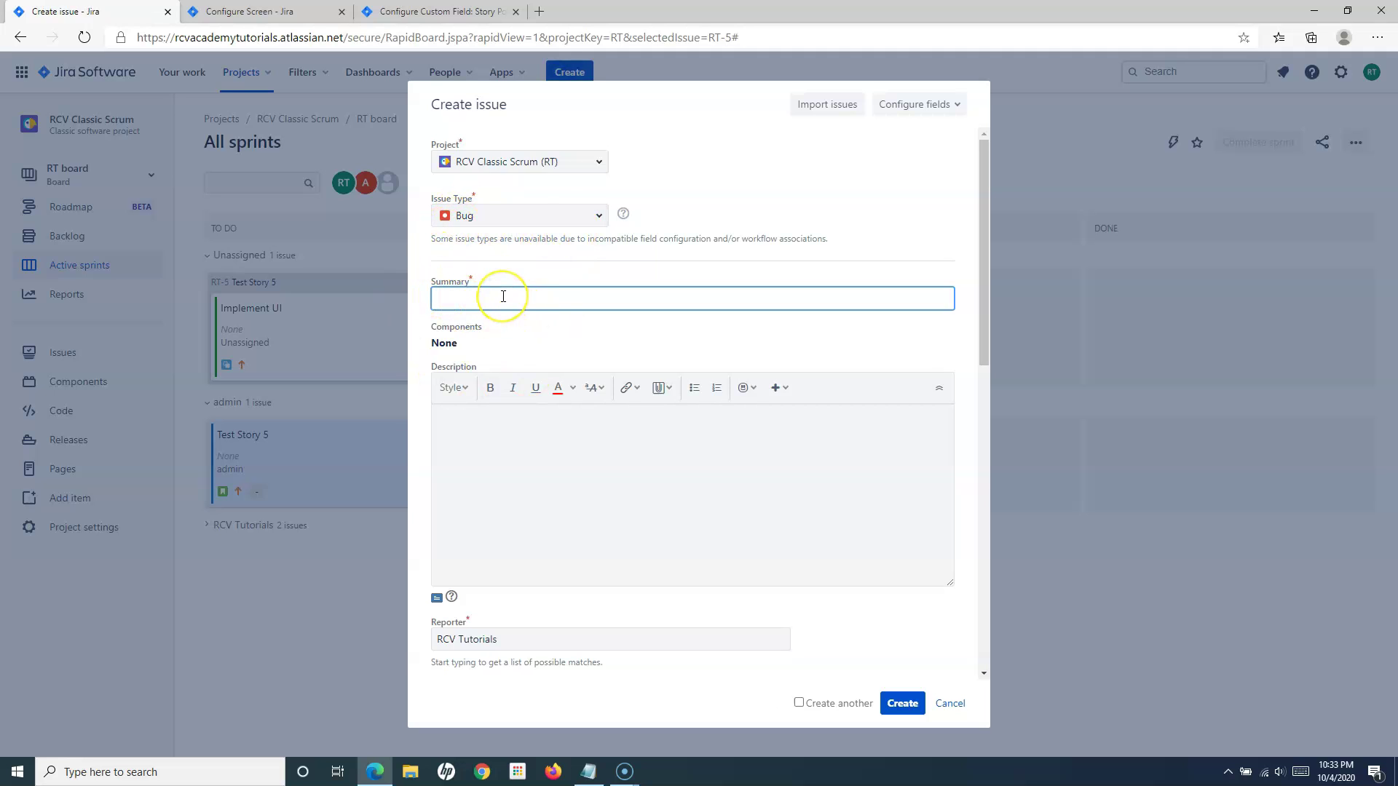
text(test b)
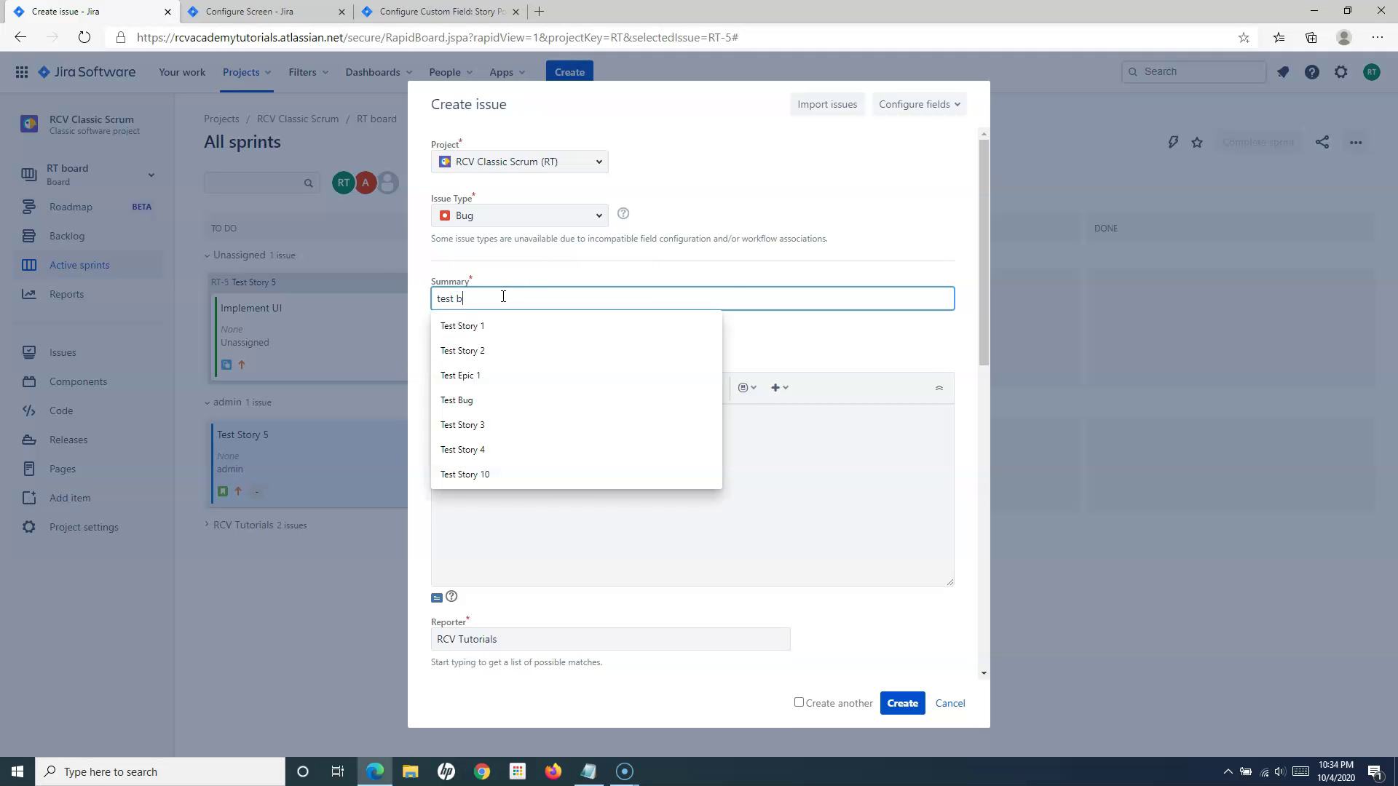
text(ug)
click(541, 265)
scroll(627, 378, down, 10)
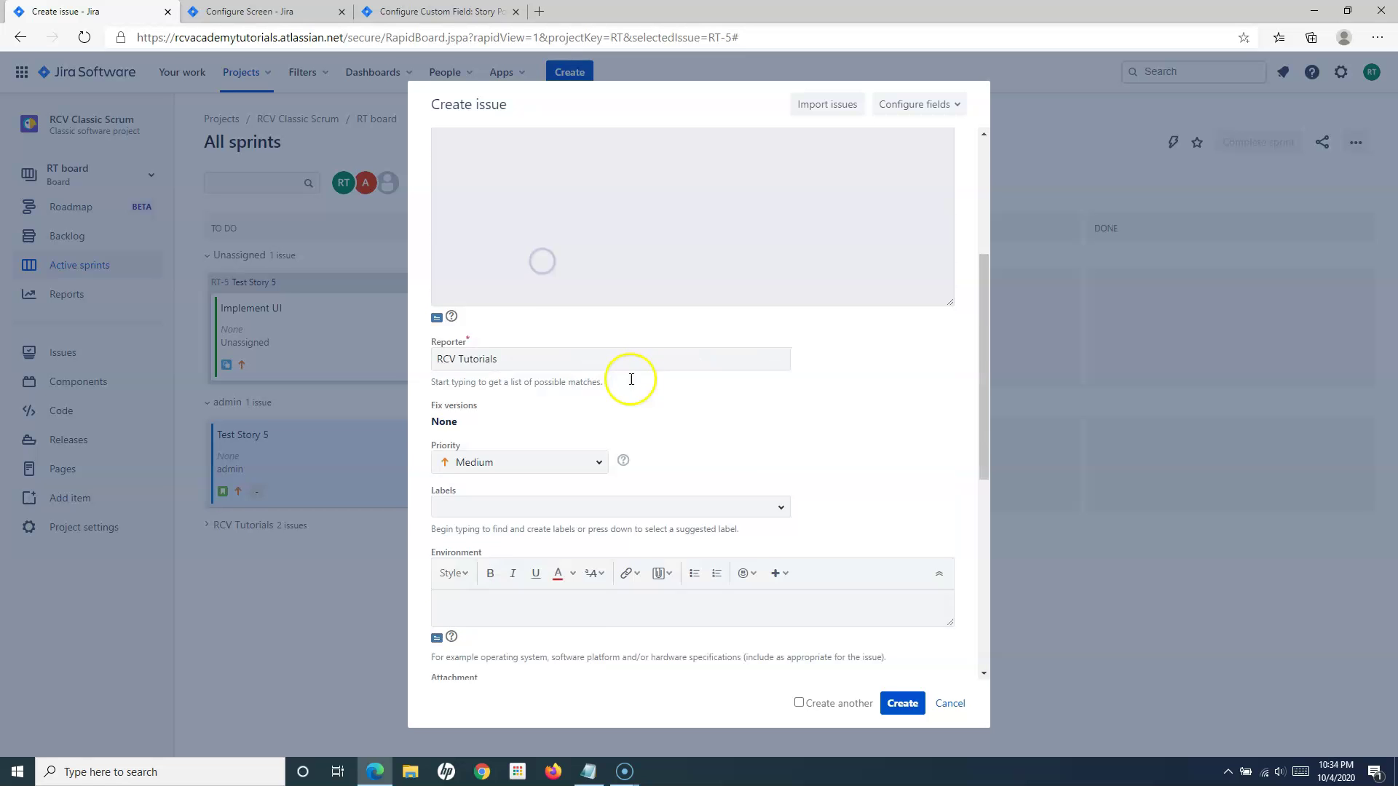
click(520, 616)
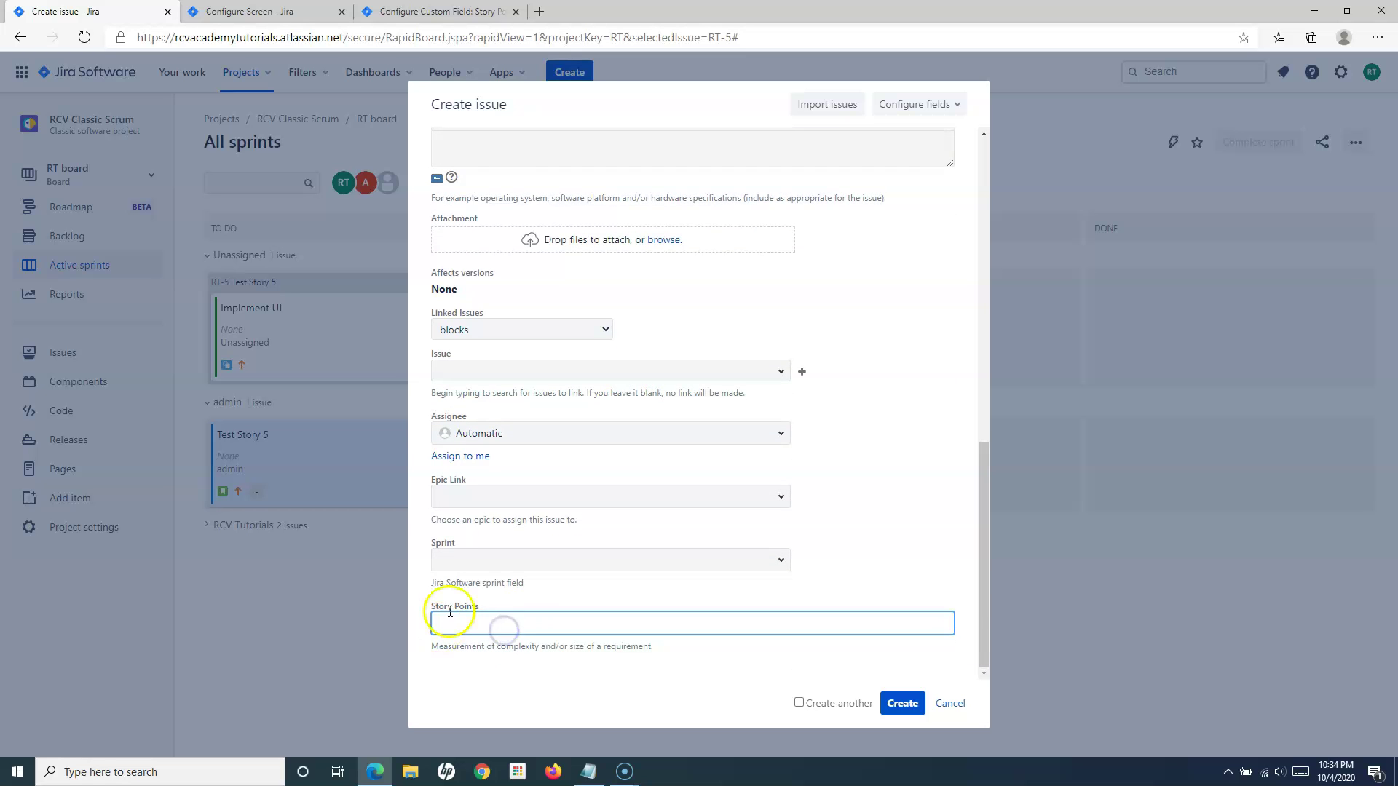
scroll(633, 388, up, 2)
scroll(634, 388, down, 2)
click(486, 675)
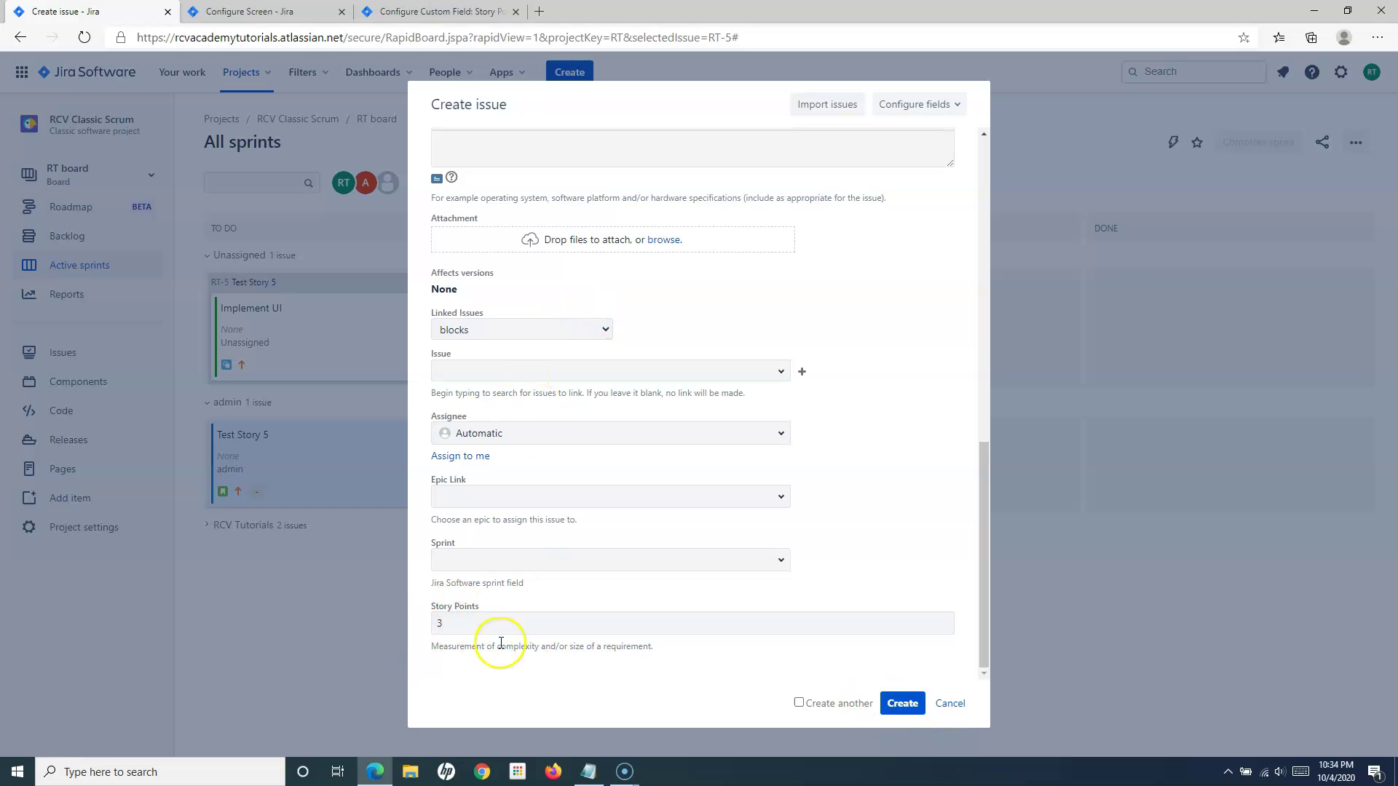
Switch the new issue's type from Bug to Task and set its Story Points to 5.
scroll(717, 538, up, 5)
scroll(717, 538, up, 5)
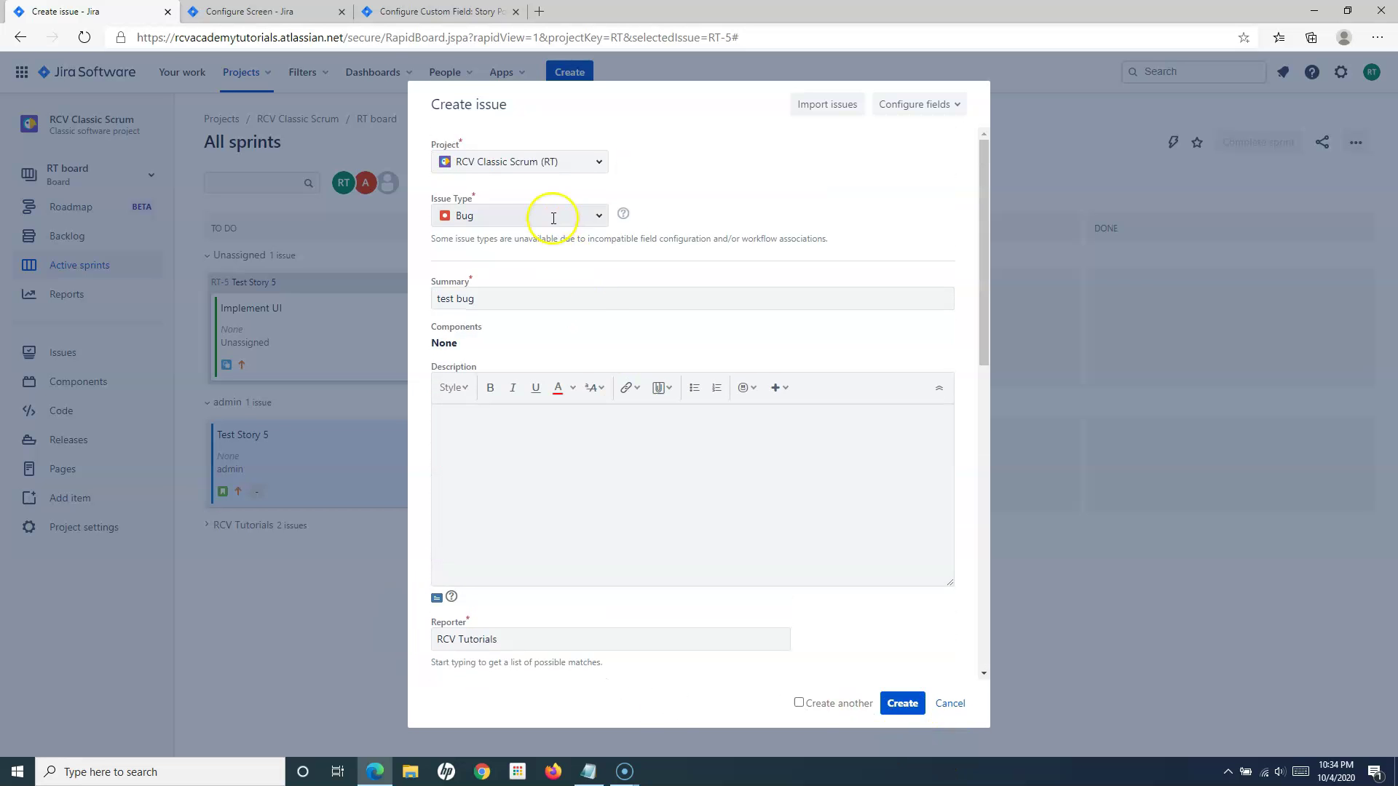
click(549, 215)
click(465, 247)
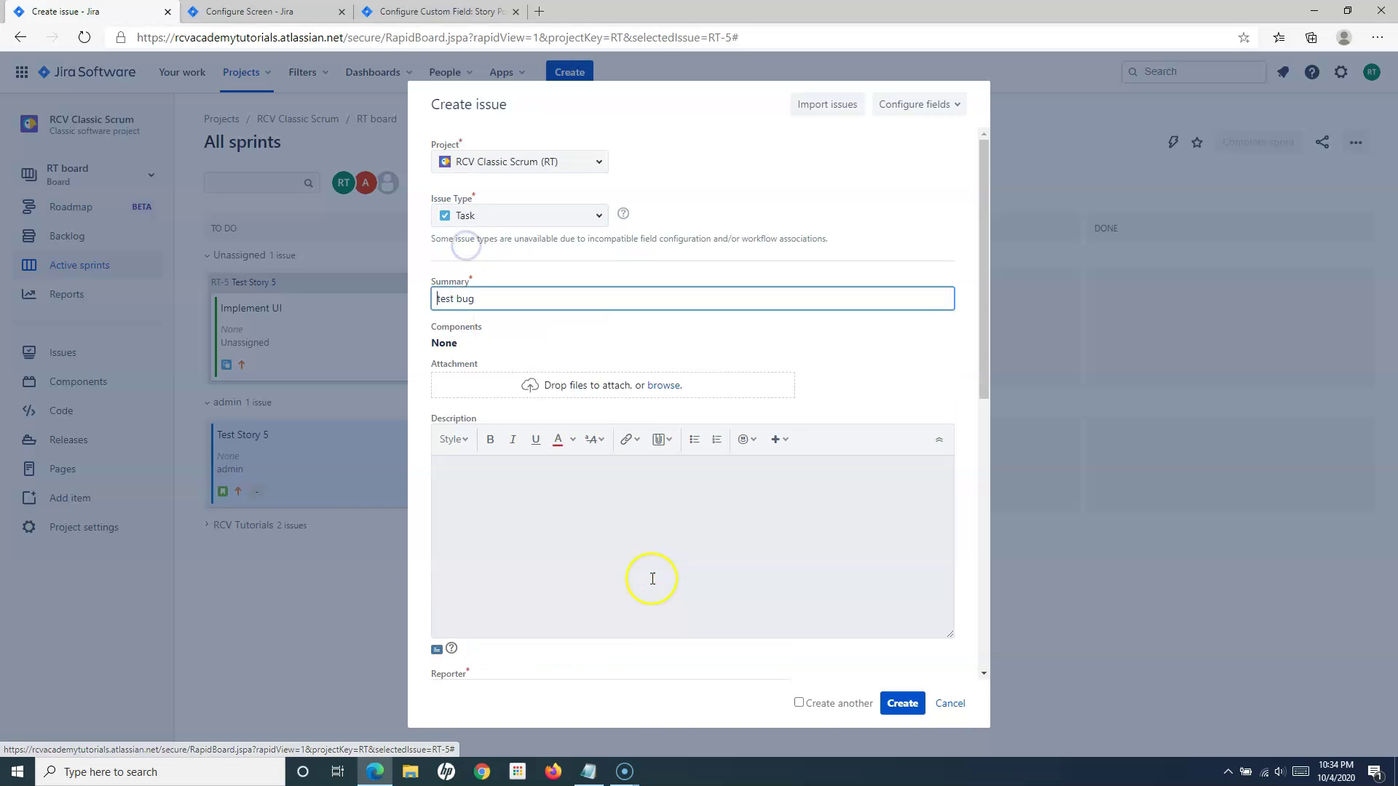
scroll(649, 577, down, 10)
click(447, 616)
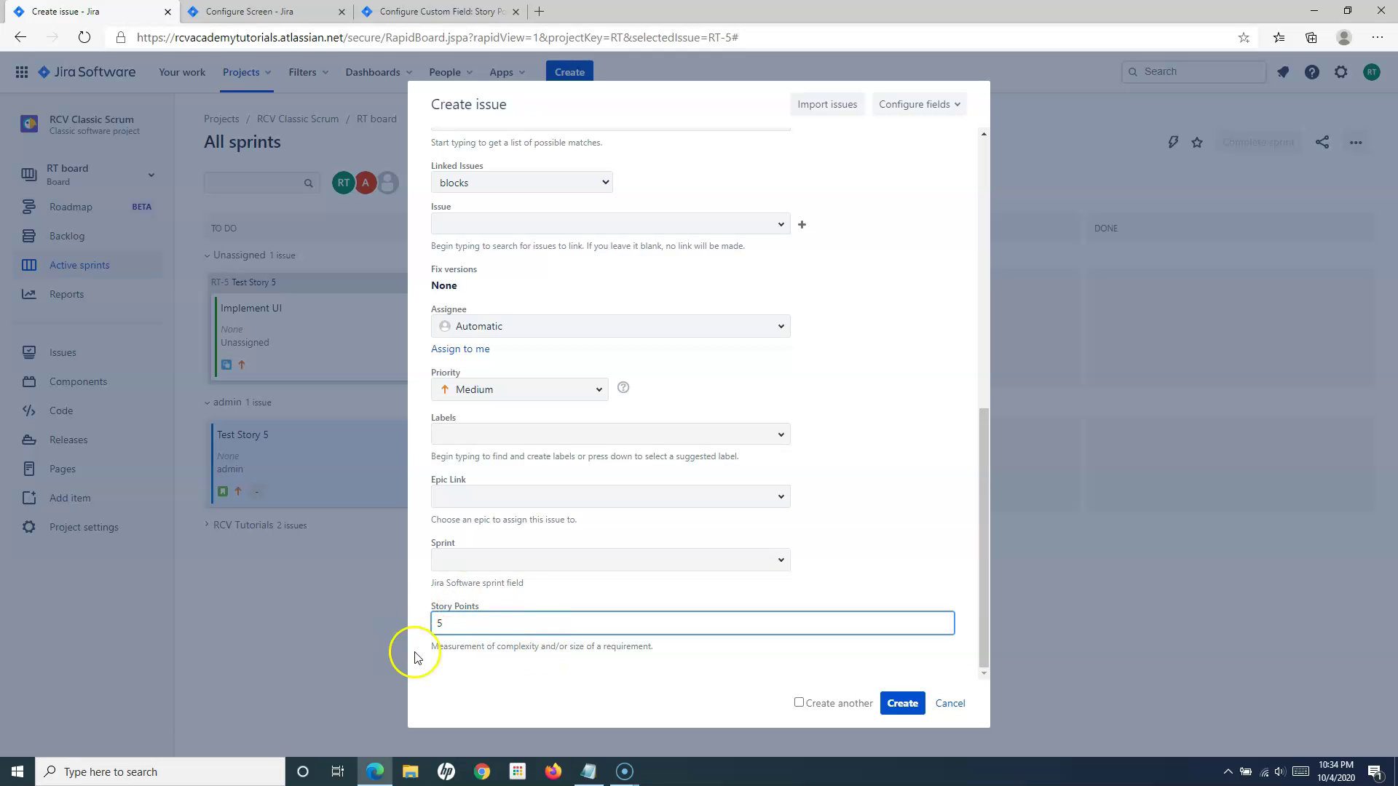
click(524, 680)
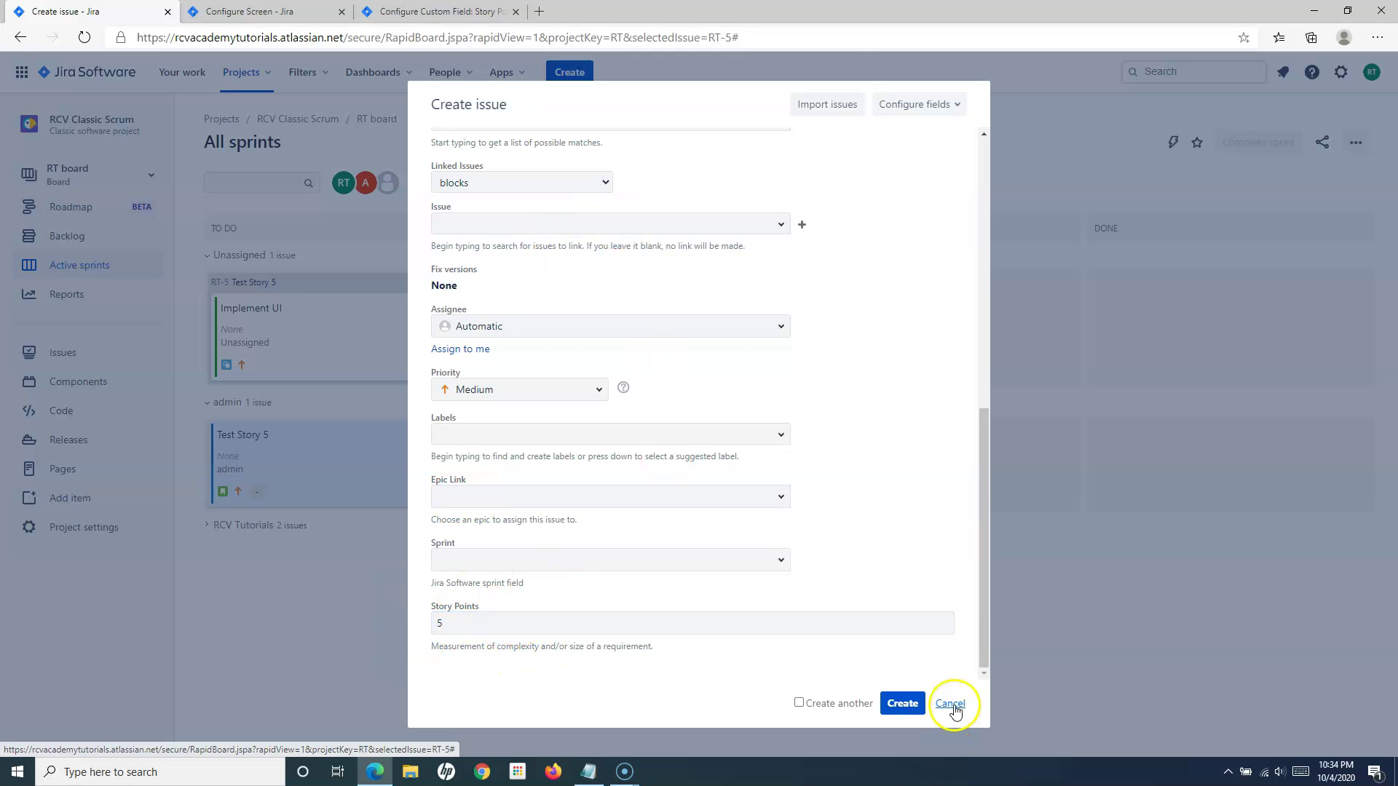
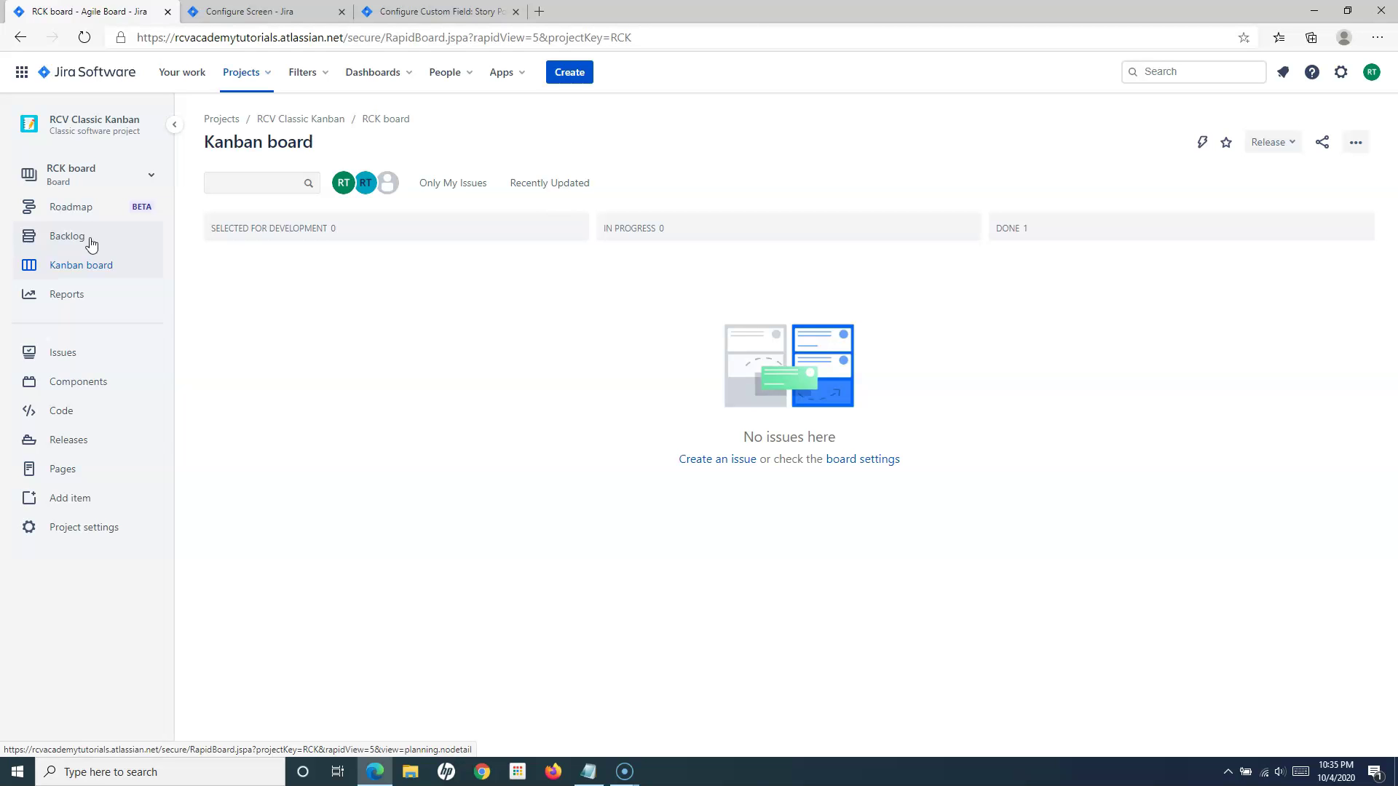
Open the RCV Classic Kanban backlog, start a new Task and check its creation form for the Story Points field.
click(91, 243)
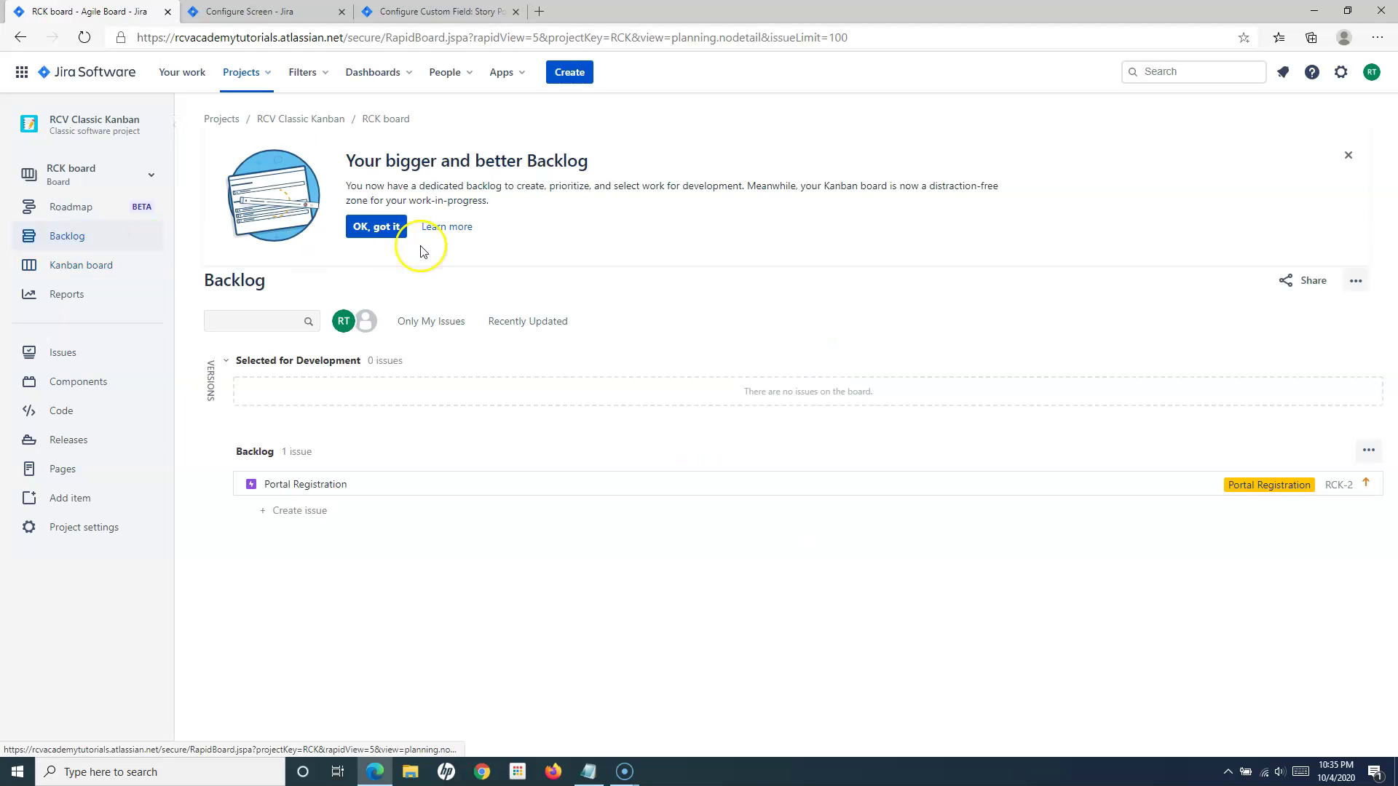
click(571, 86)
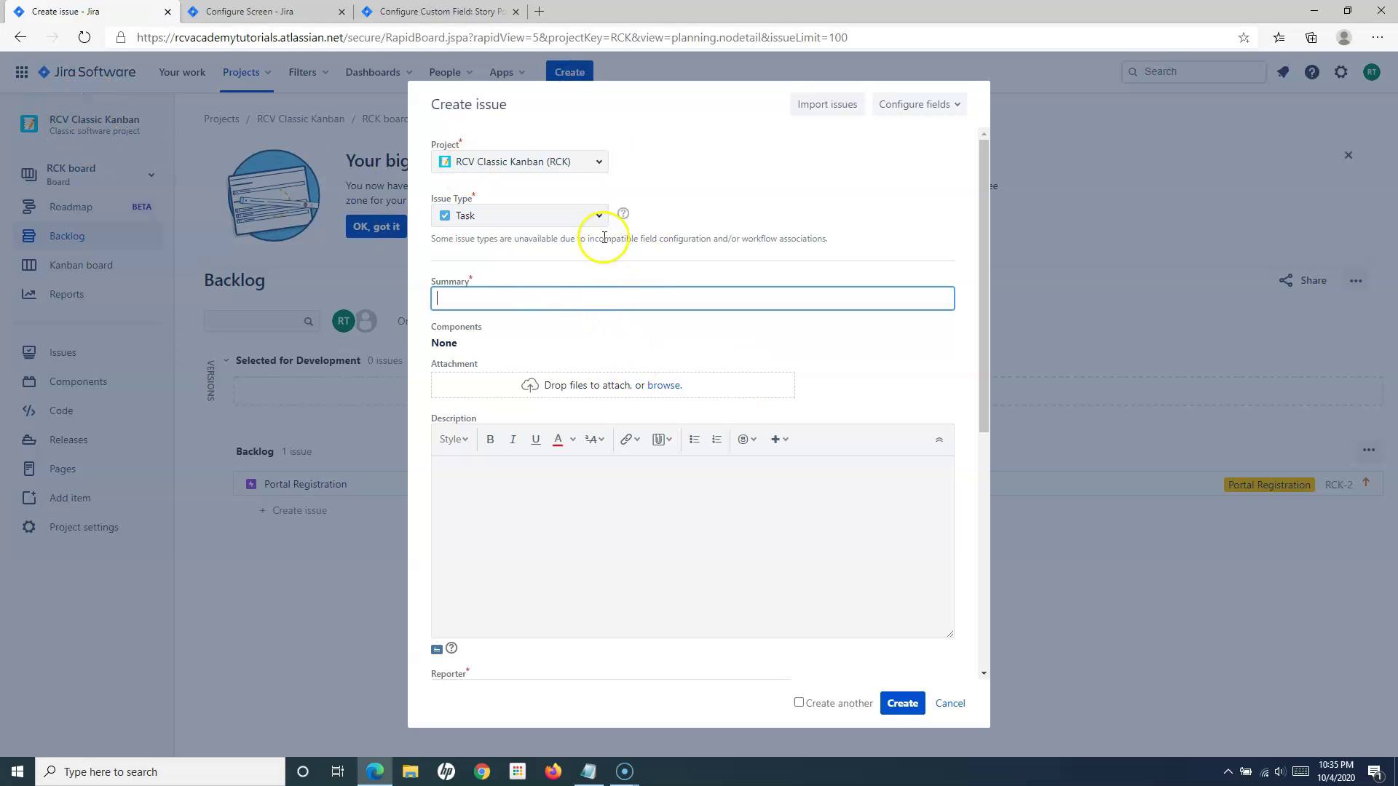
scroll(612, 565, down, 6)
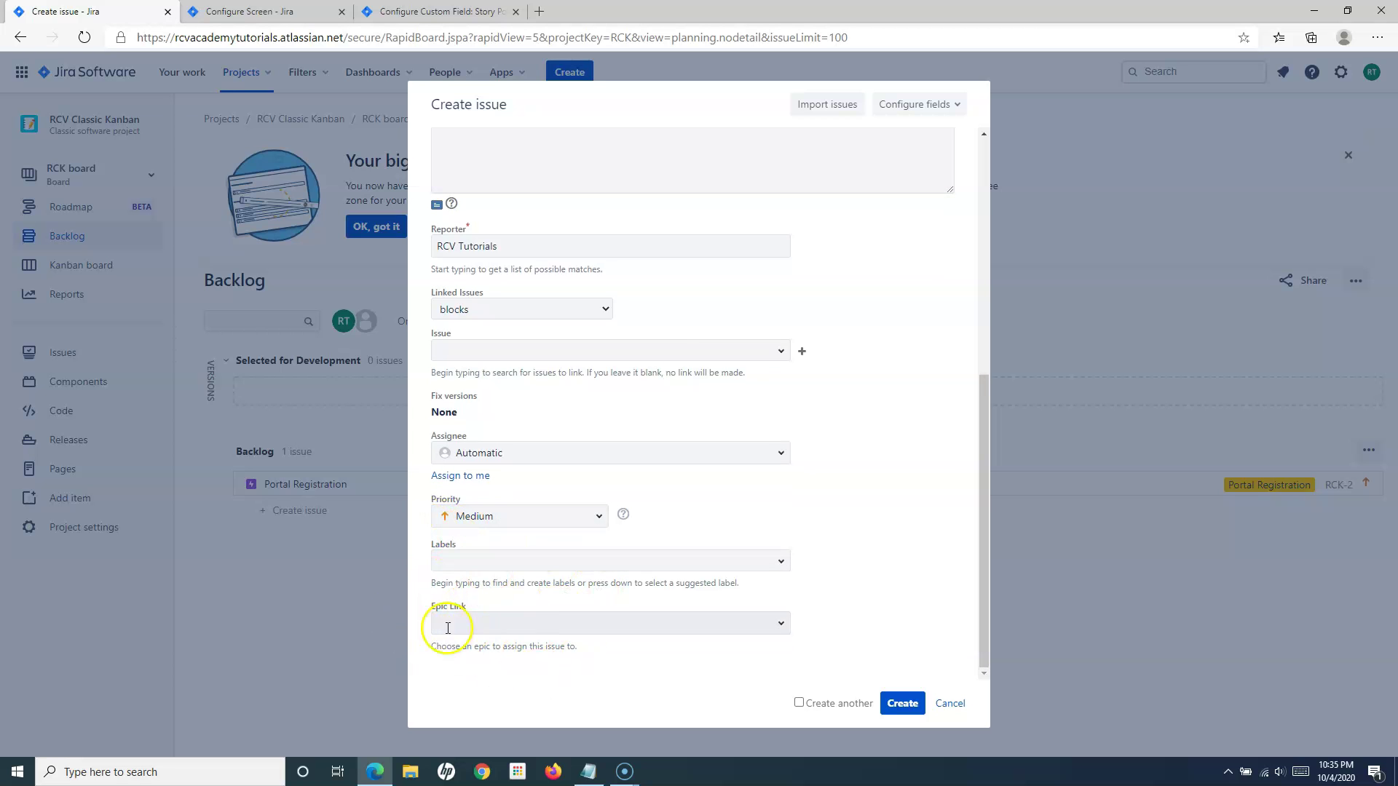
scroll(572, 632, up, 3)
scroll(565, 565, down, 3)
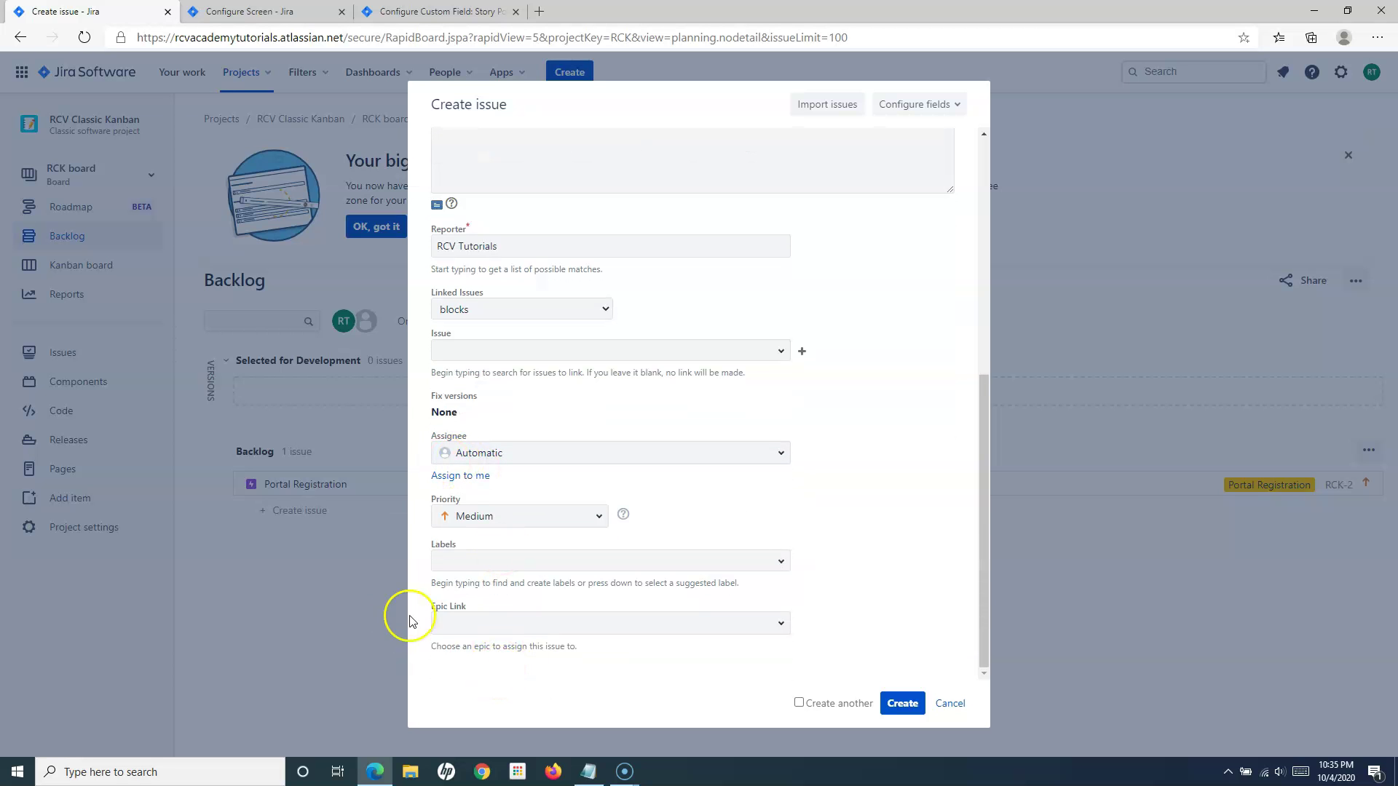
scroll(519, 620, up, 10)
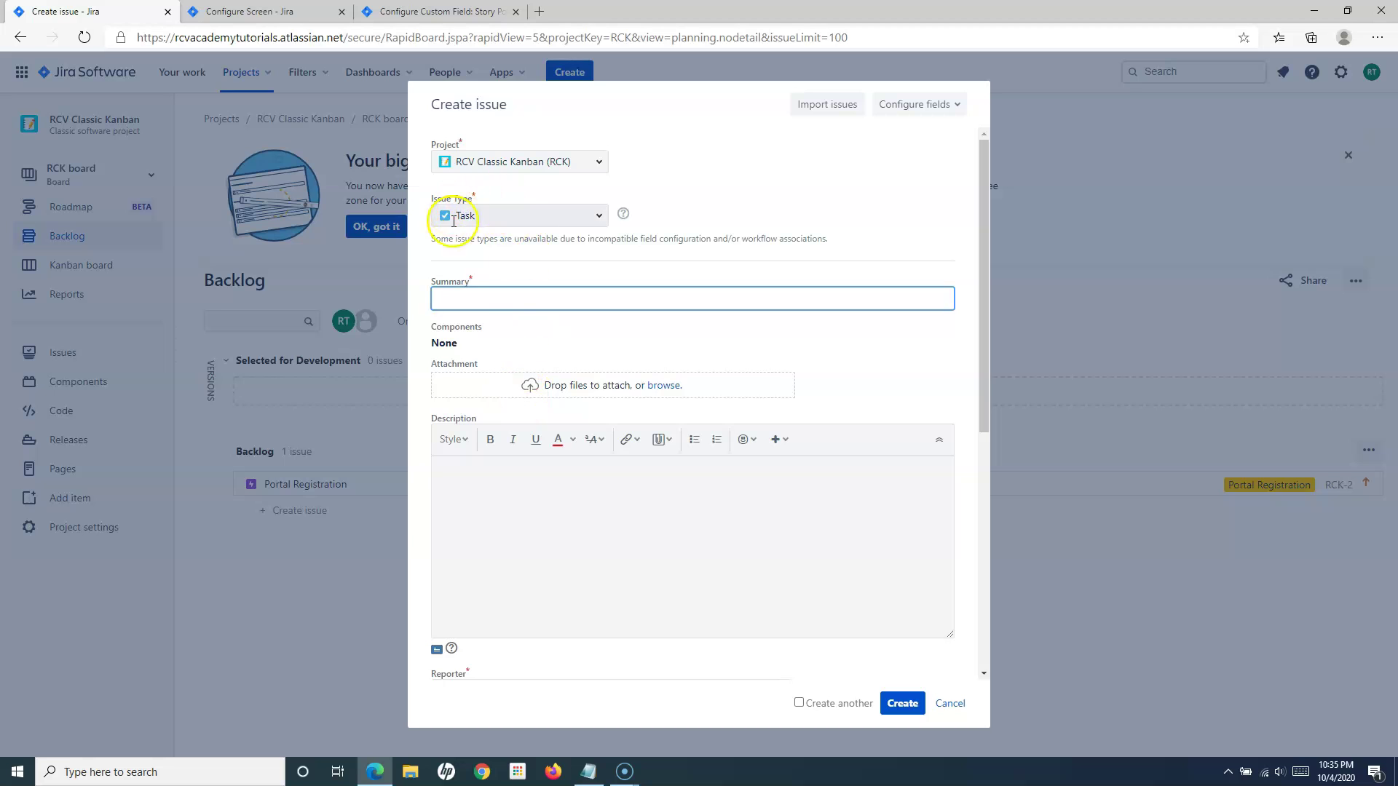
Look up Story Points with "Where is my field?" on the RCV Classic Kanban Task form and read the diagnosis.
click(957, 109)
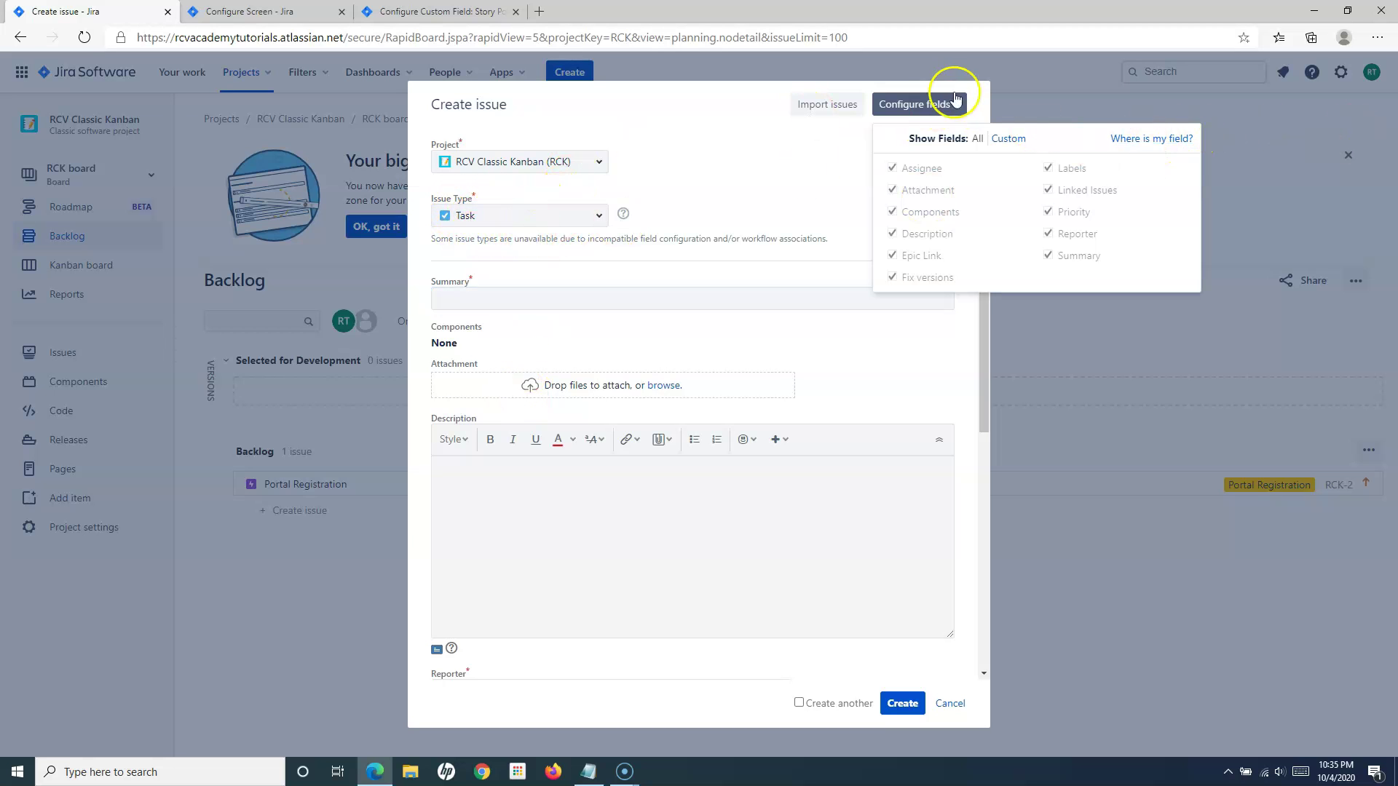
click(1156, 139)
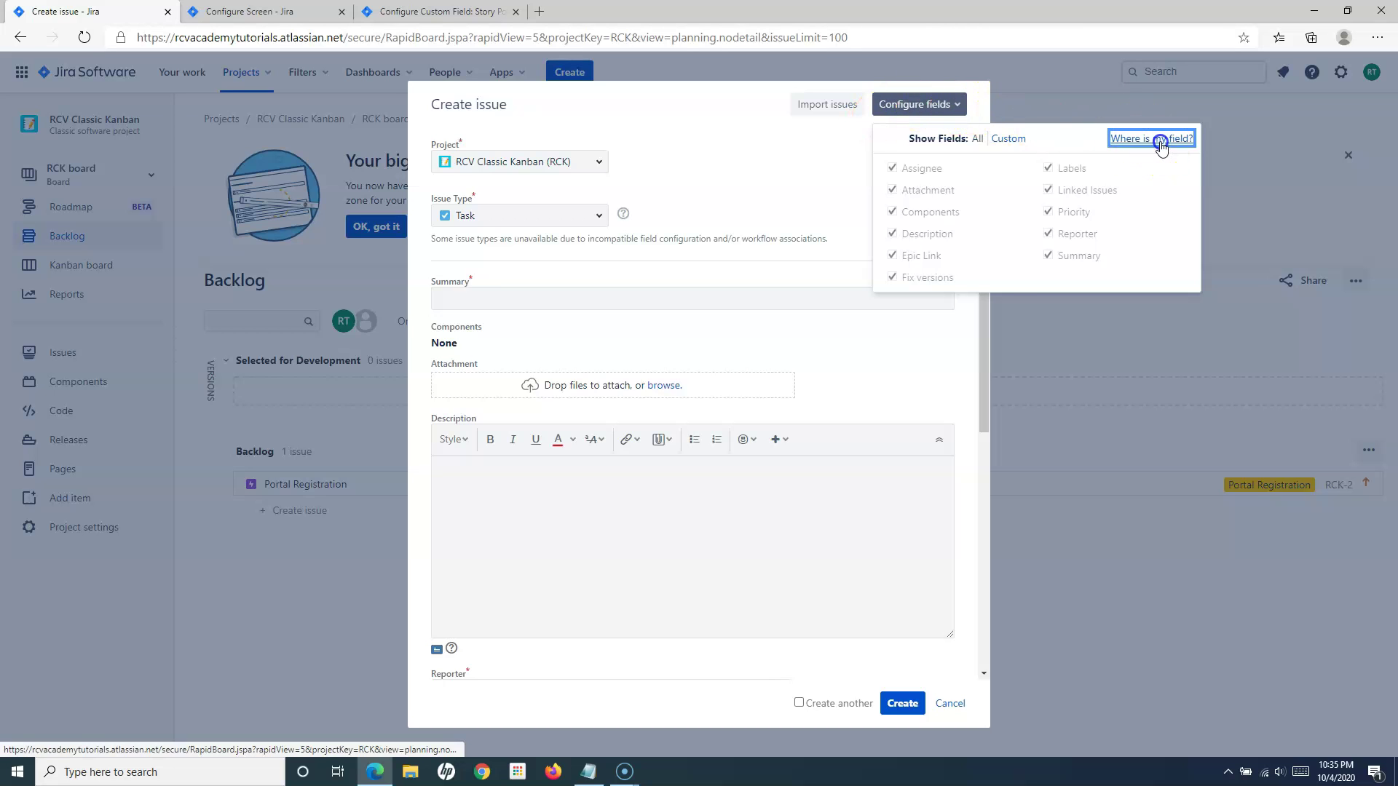
text(s)
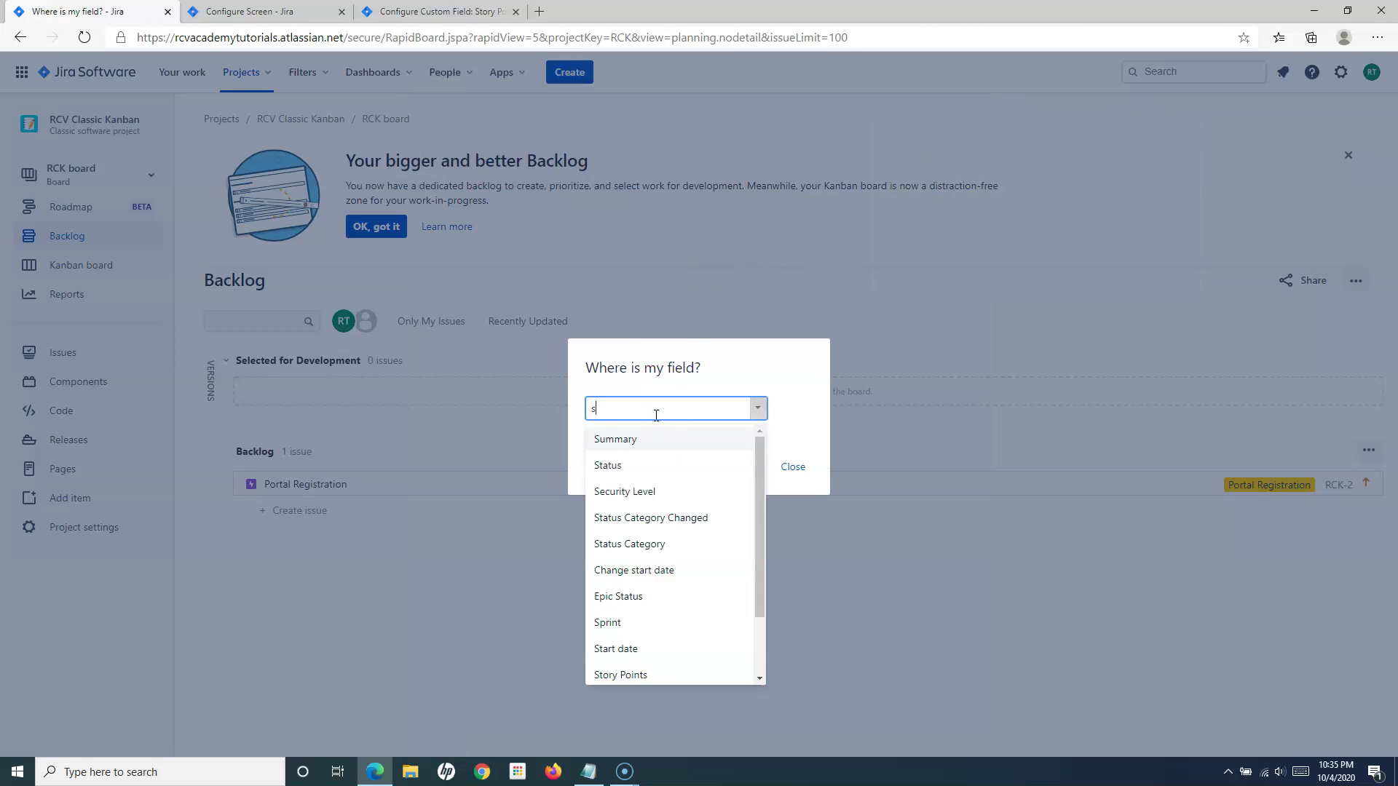
text(tory)
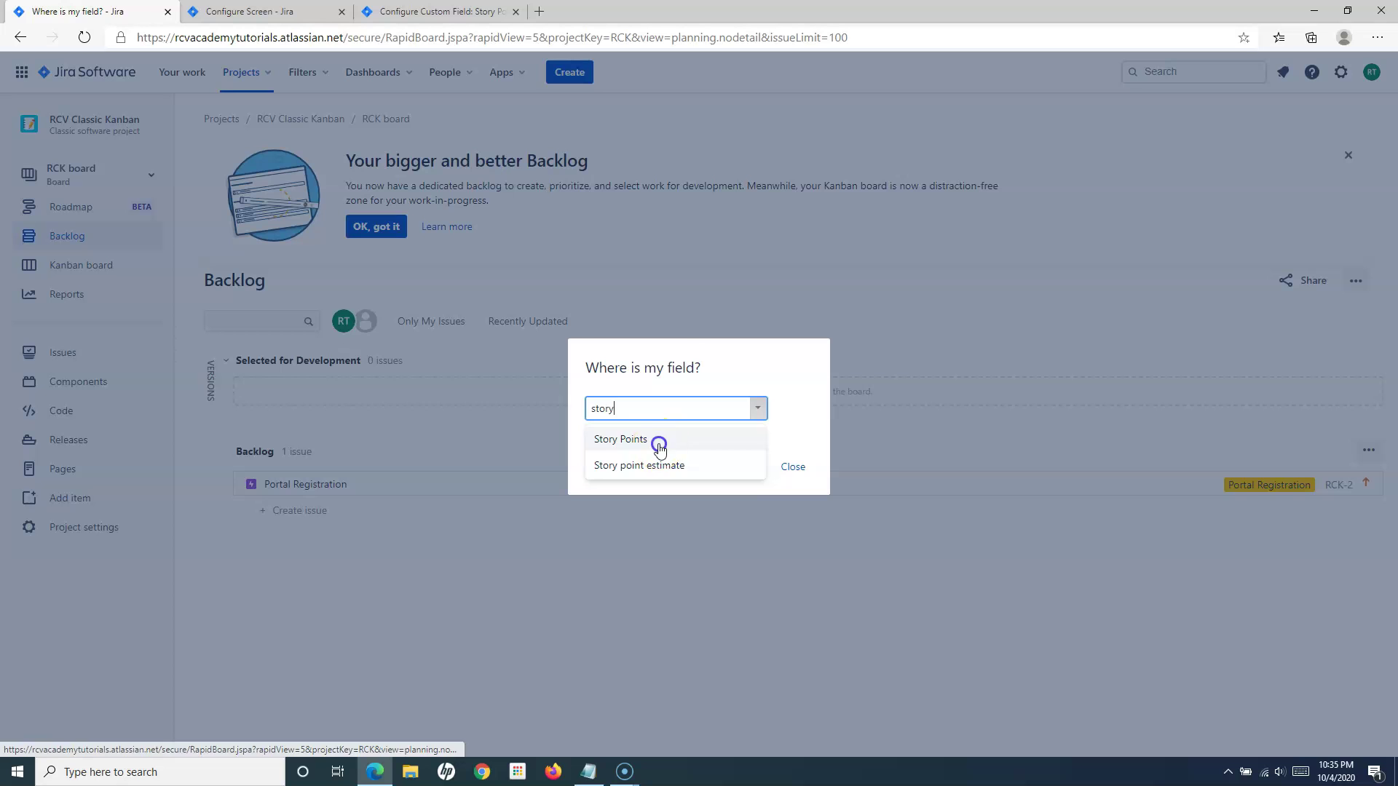
click(655, 440)
scroll(737, 585, down, 3)
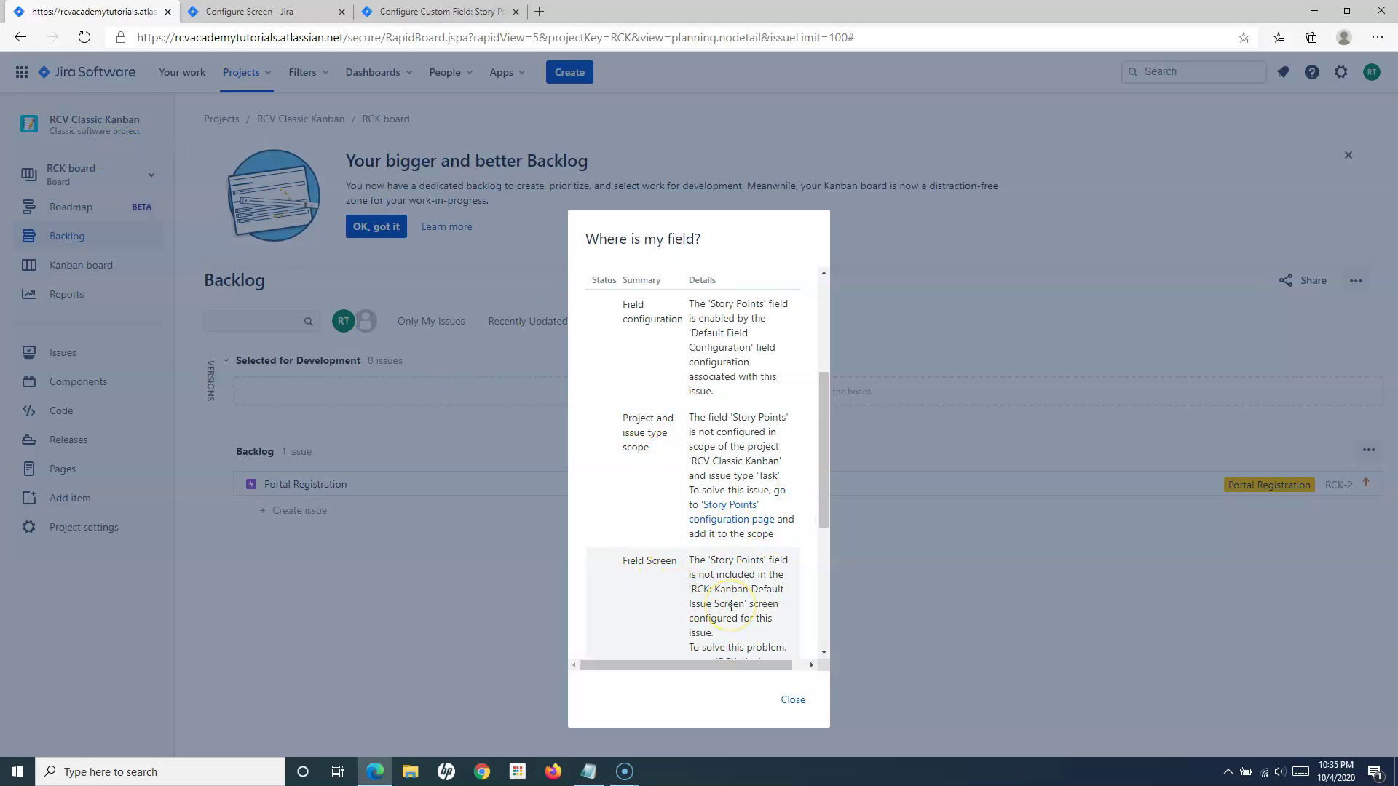
Open the Story Points configuration page and add RCV Classic Kanban to the default scheme's applicable projects alongside RCV Classic Scrum.
click(732, 513)
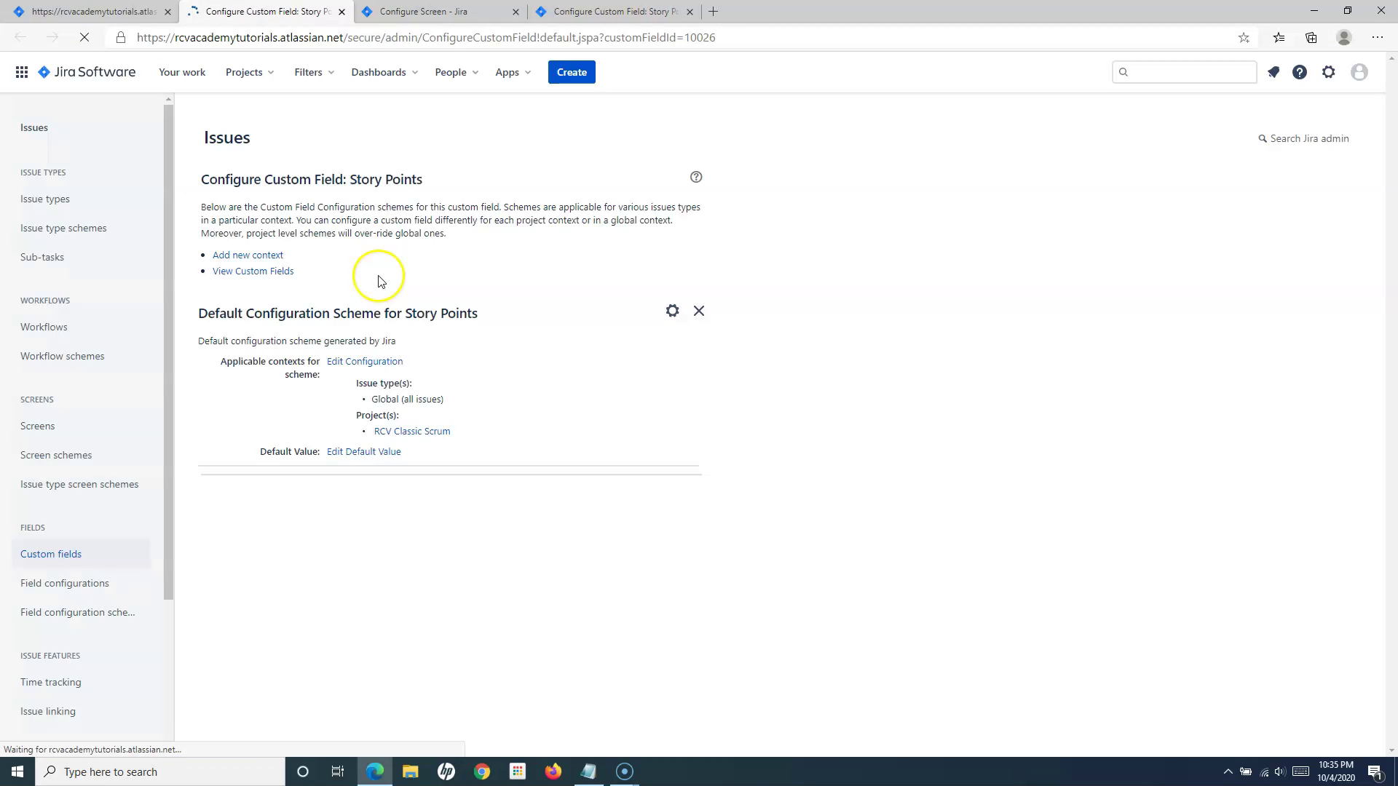
drag(370, 400, 429, 399)
click(373, 396)
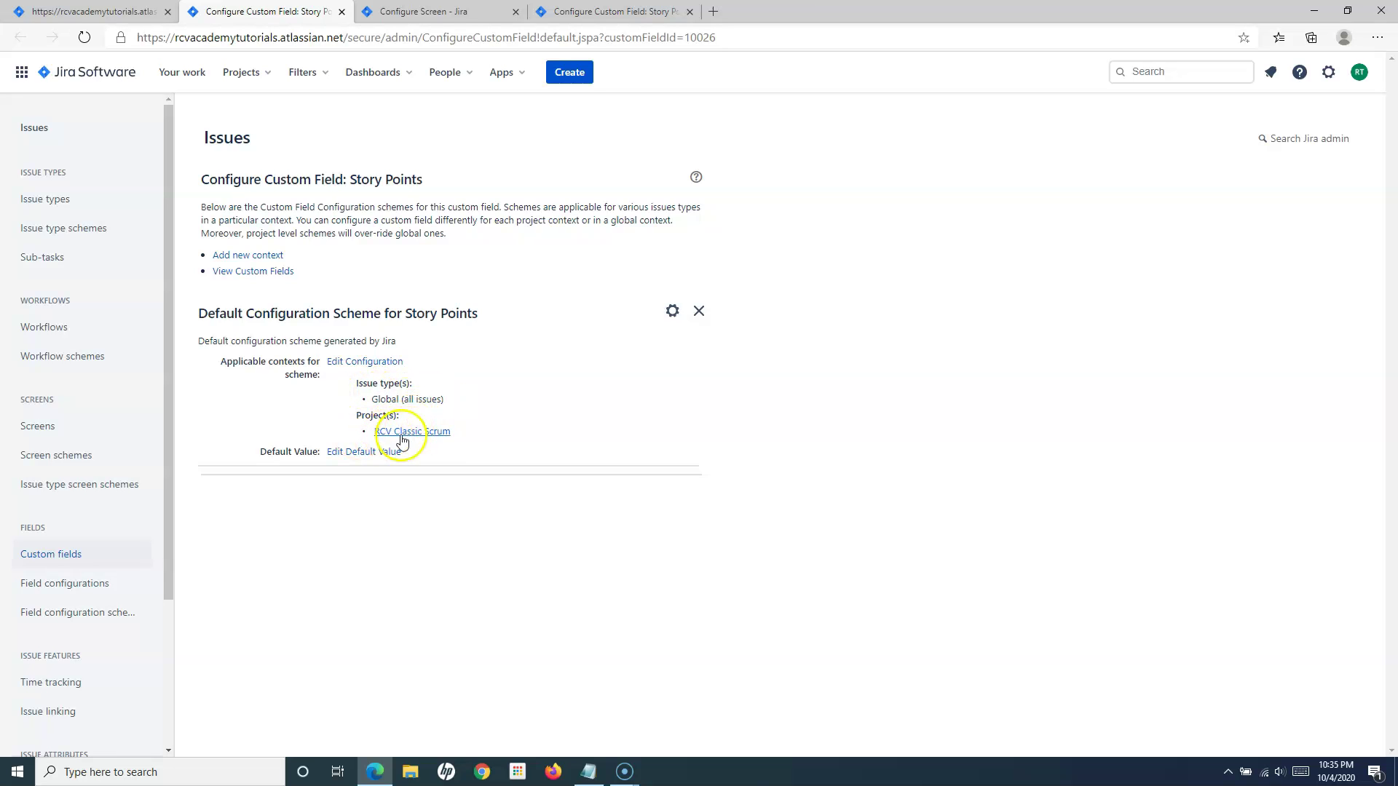
click(367, 363)
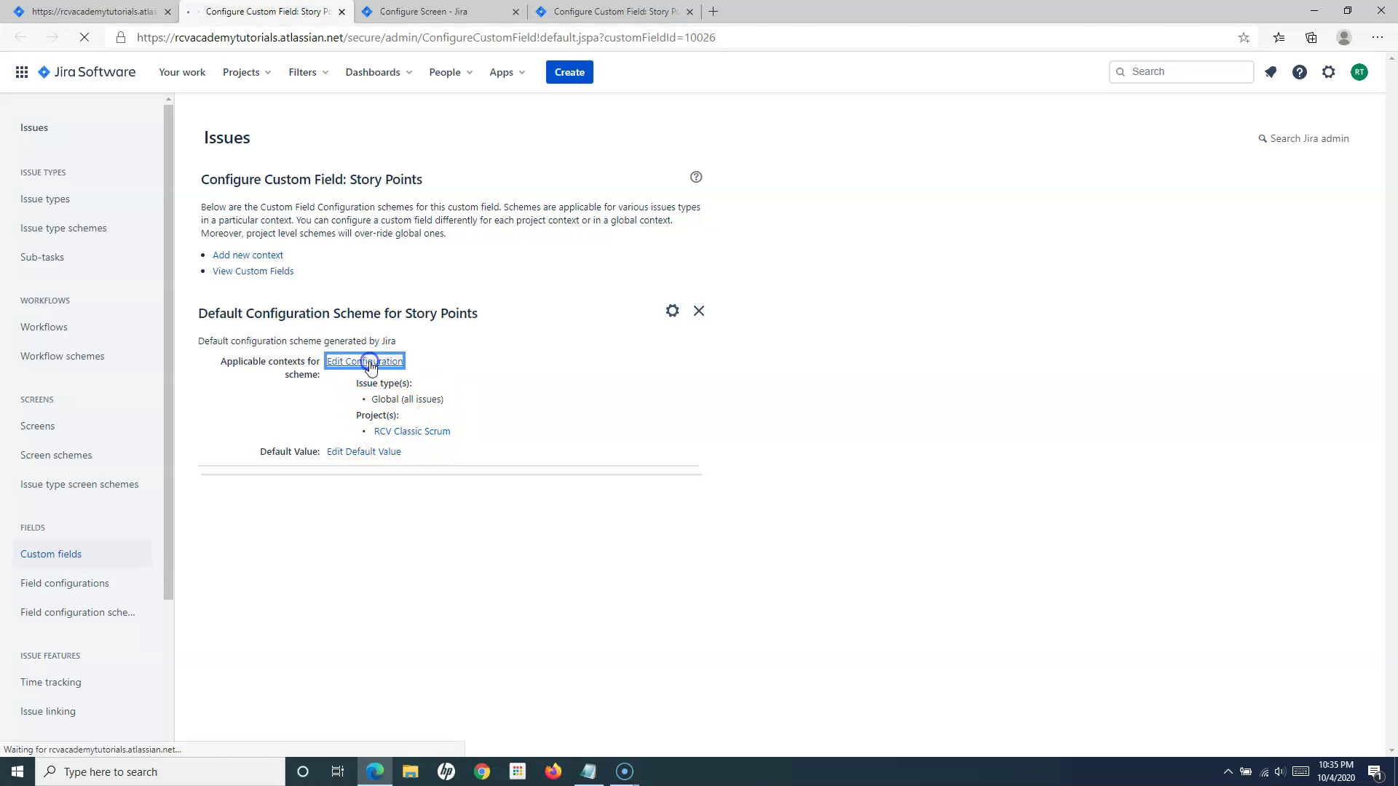
scroll(453, 536, down, 1)
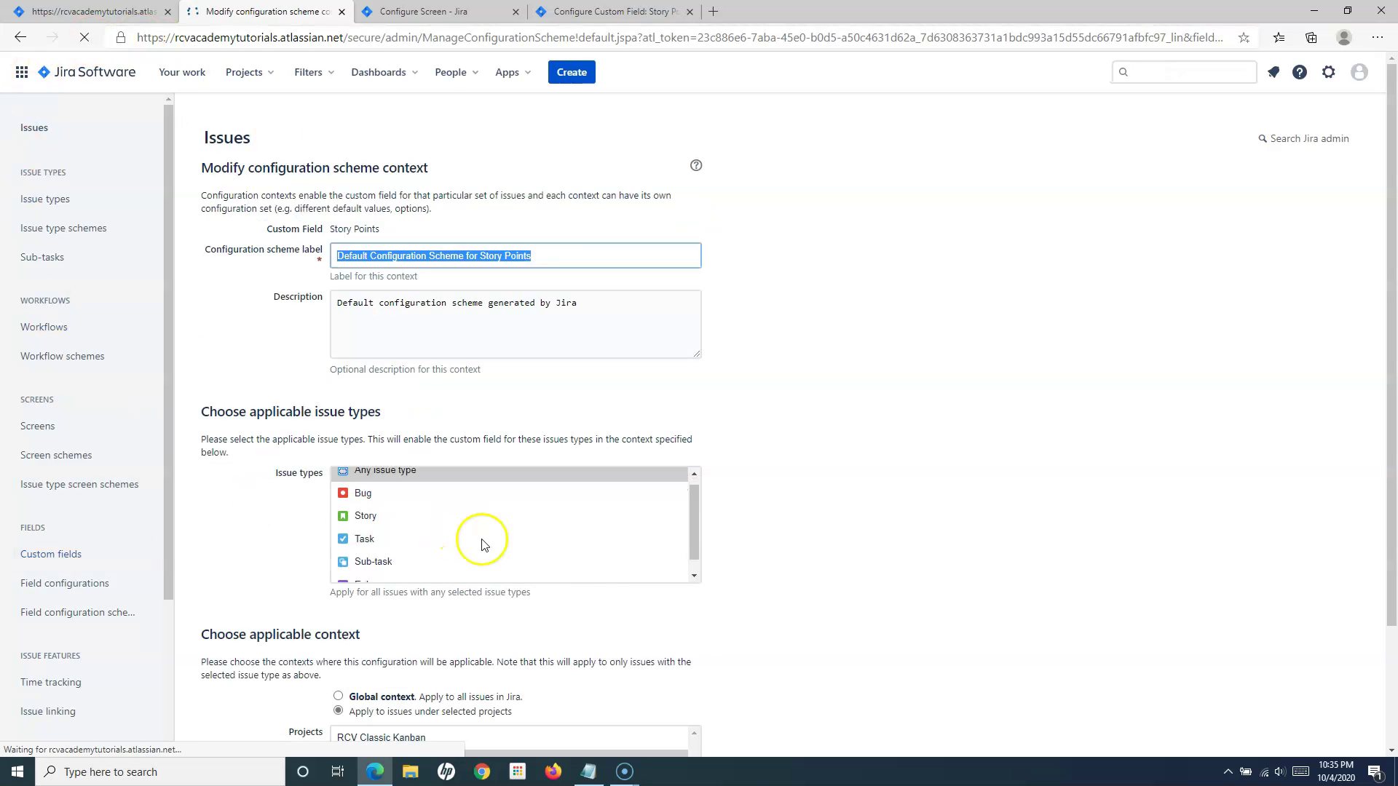
scroll(685, 641, down, 2)
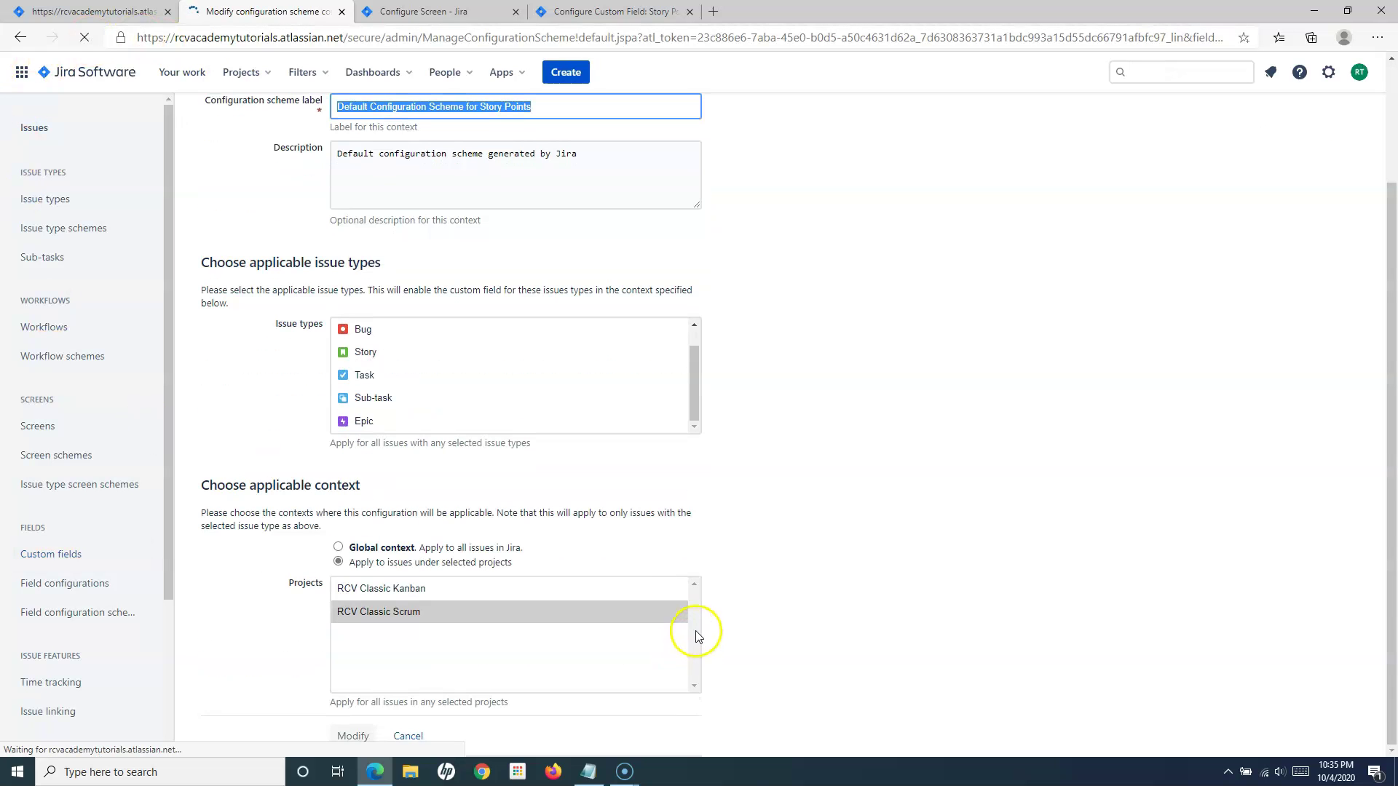
ctrl+click(399, 589)
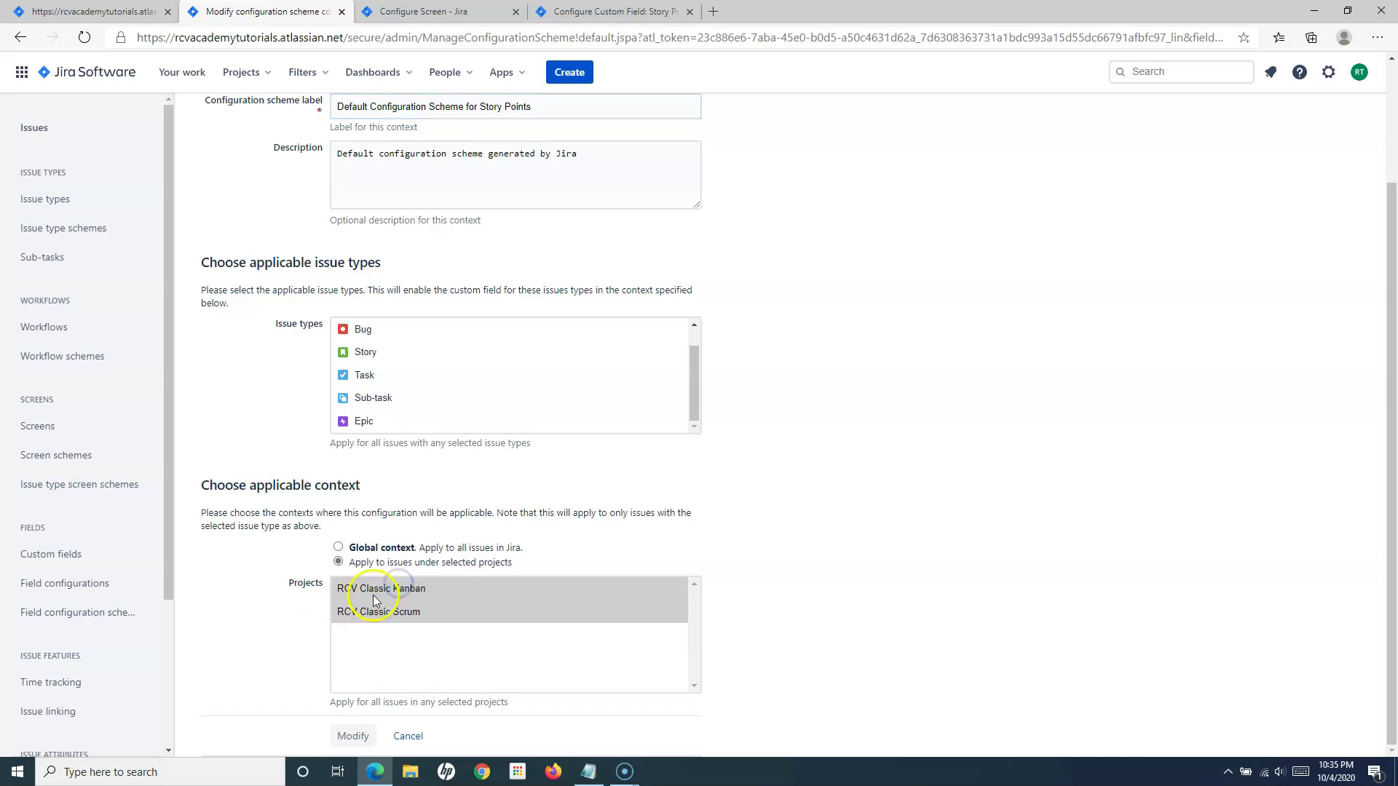
click(353, 737)
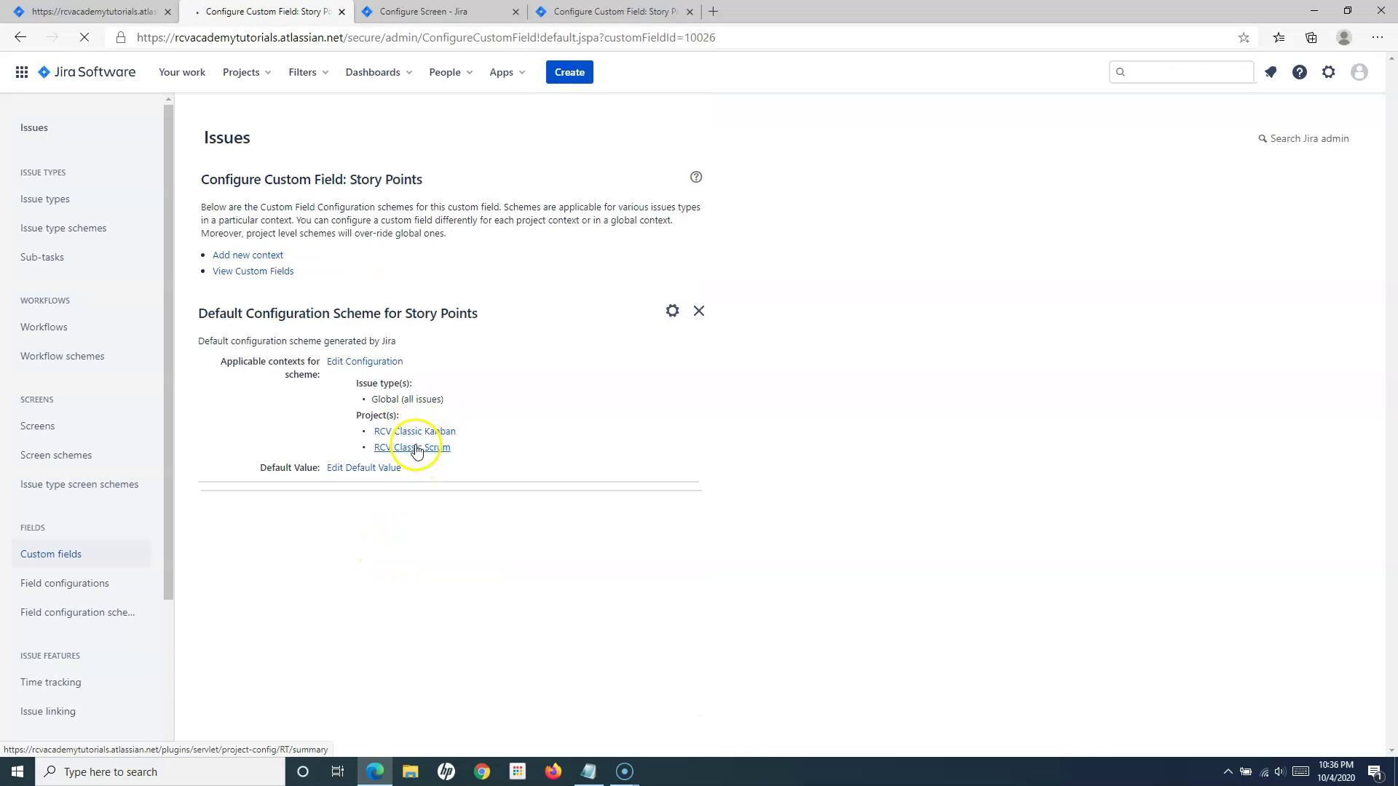
Return to the Kanban backlog, discard the old form, and check a new Task form and its configurable fields for Story Points.
click(47, 12)
click(793, 701)
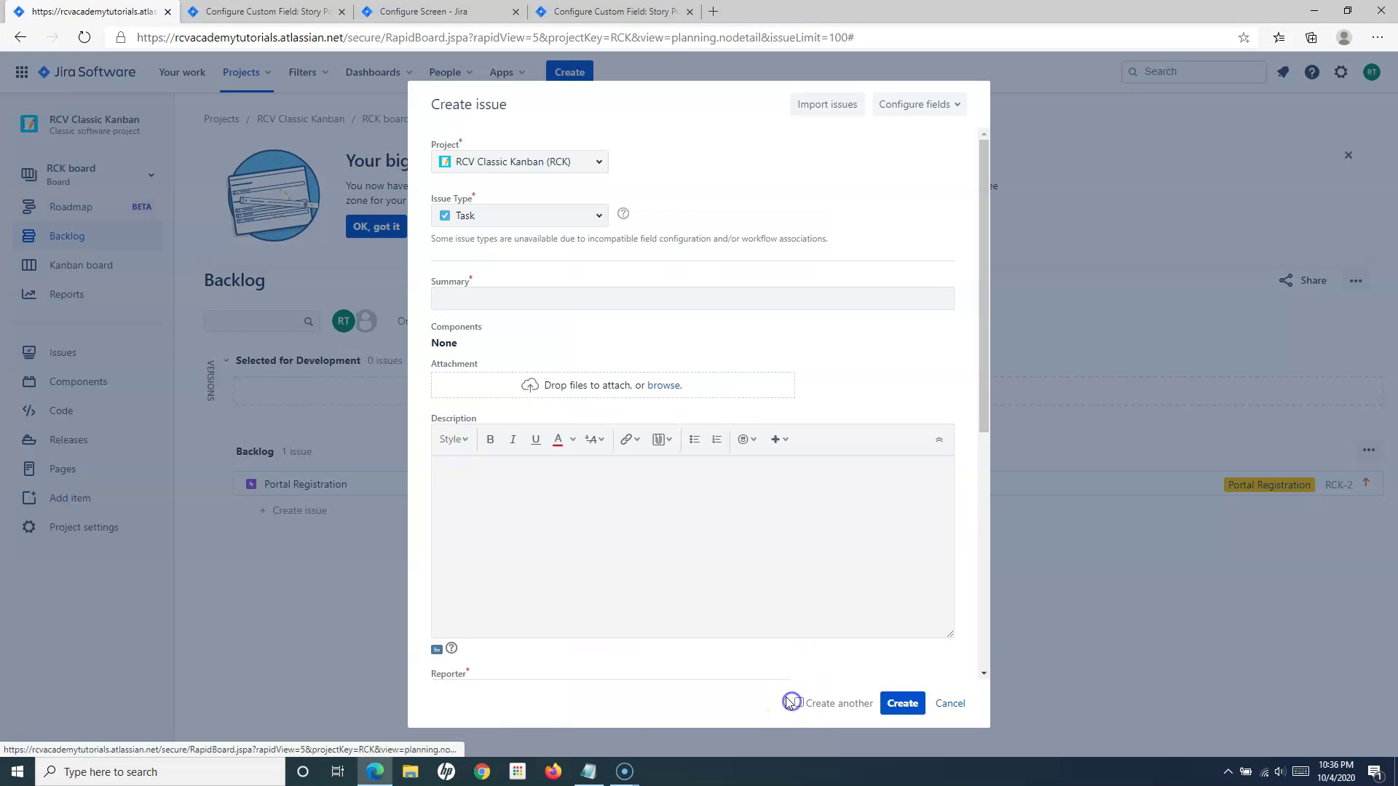
click(948, 704)
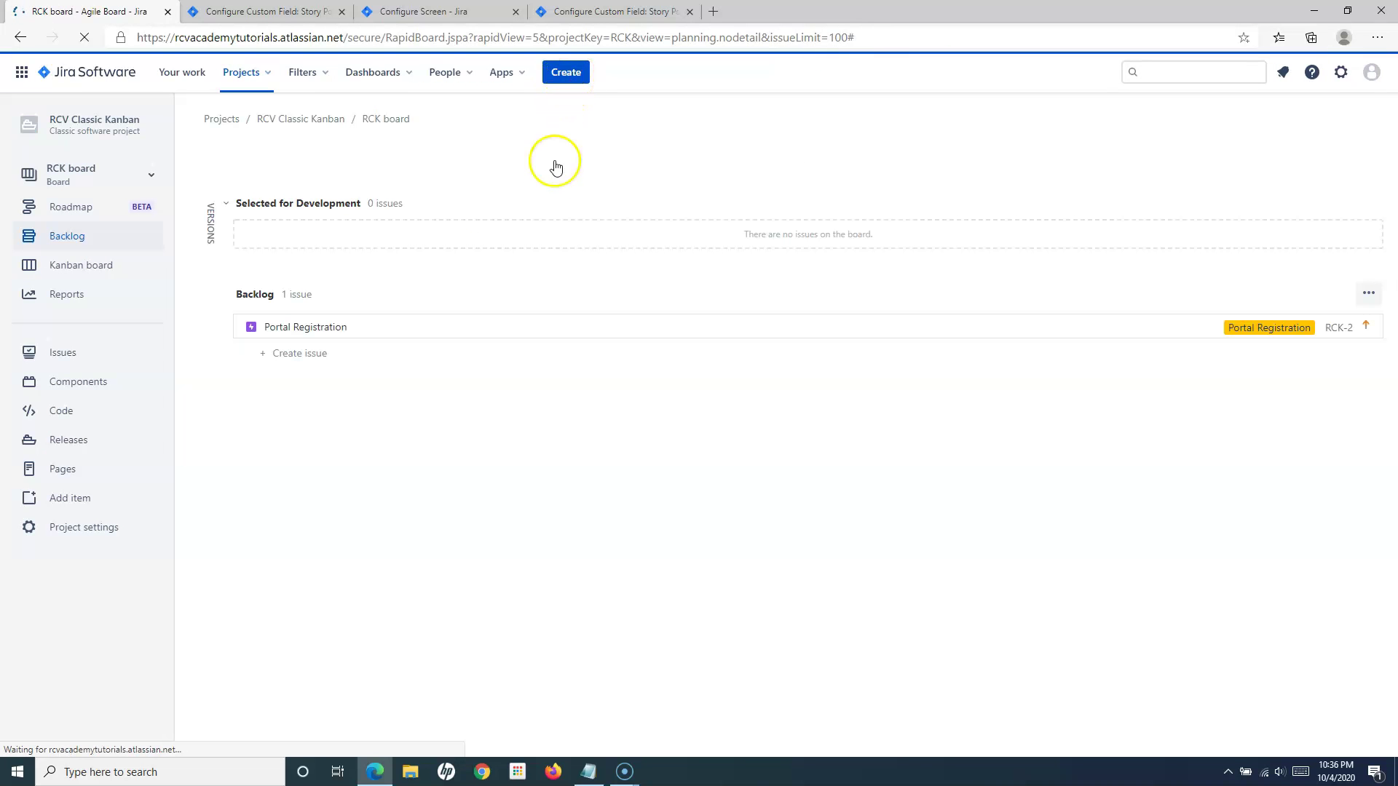
click(570, 72)
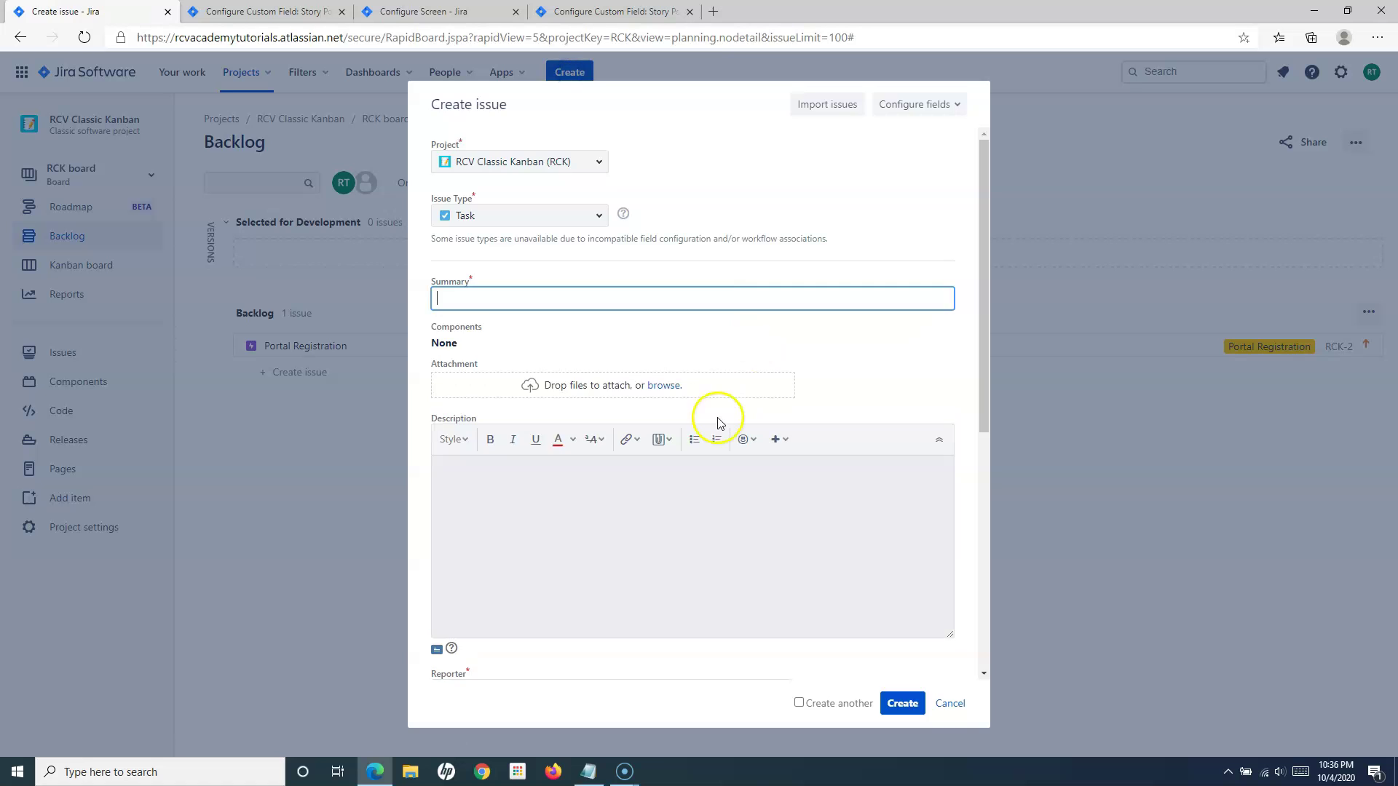
scroll(590, 510, down, 6)
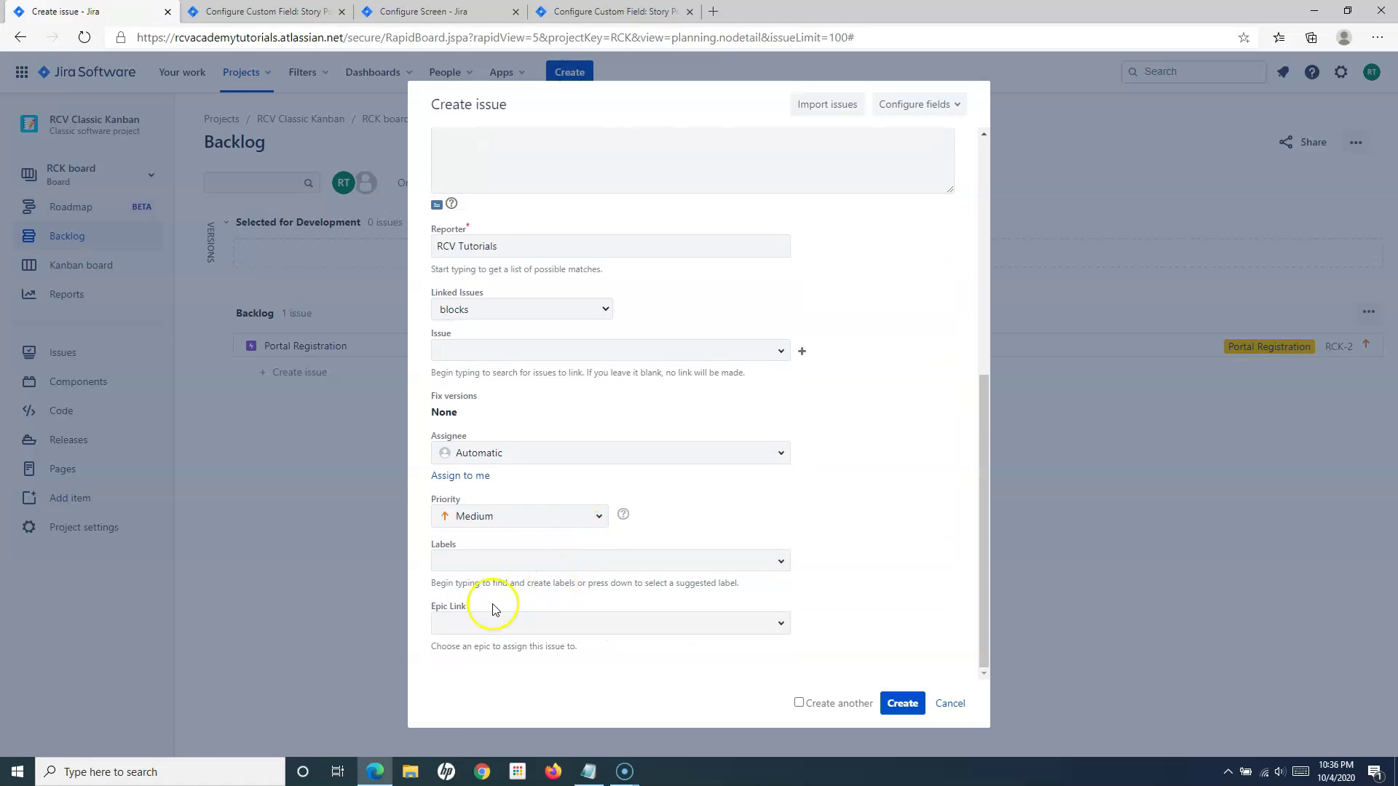
scroll(470, 610, up, 4)
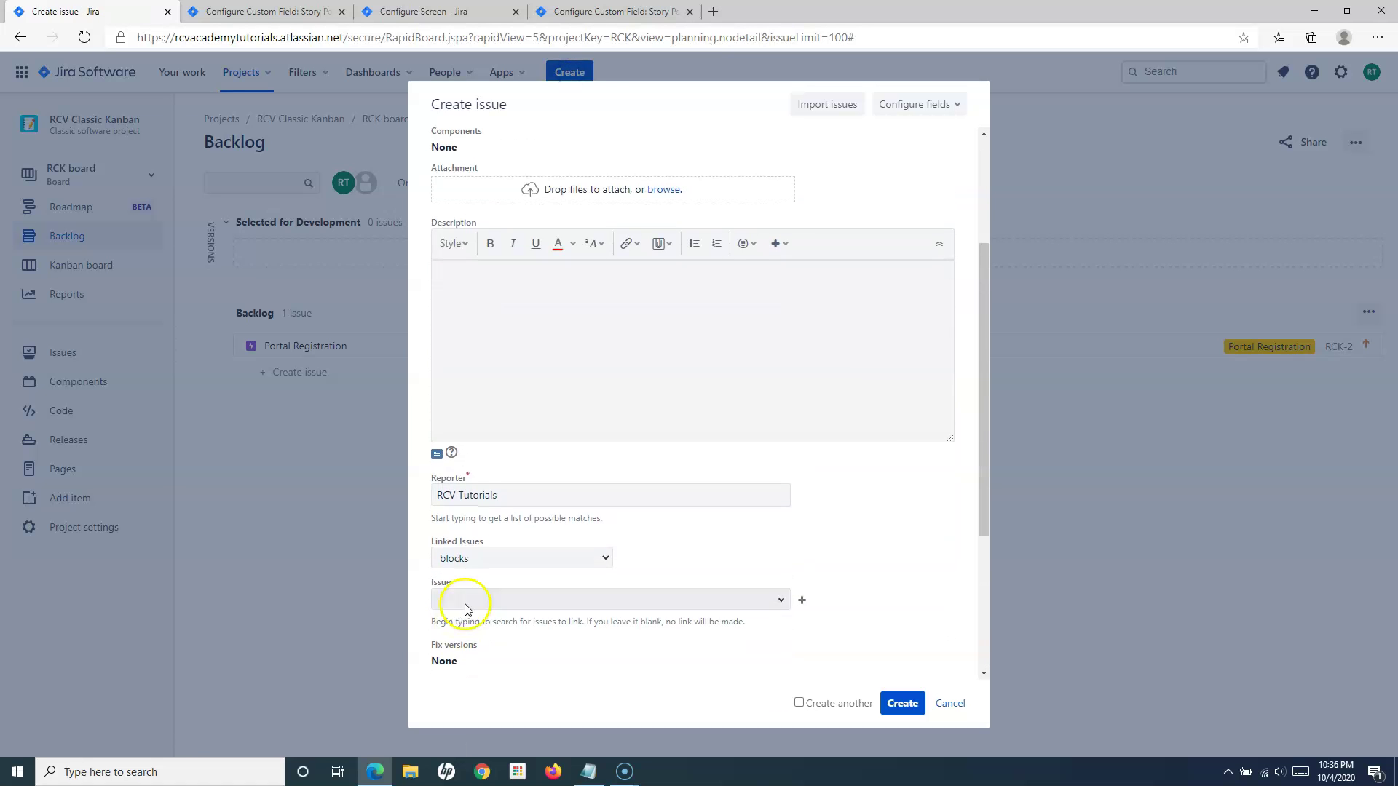
scroll(441, 422, up, 3)
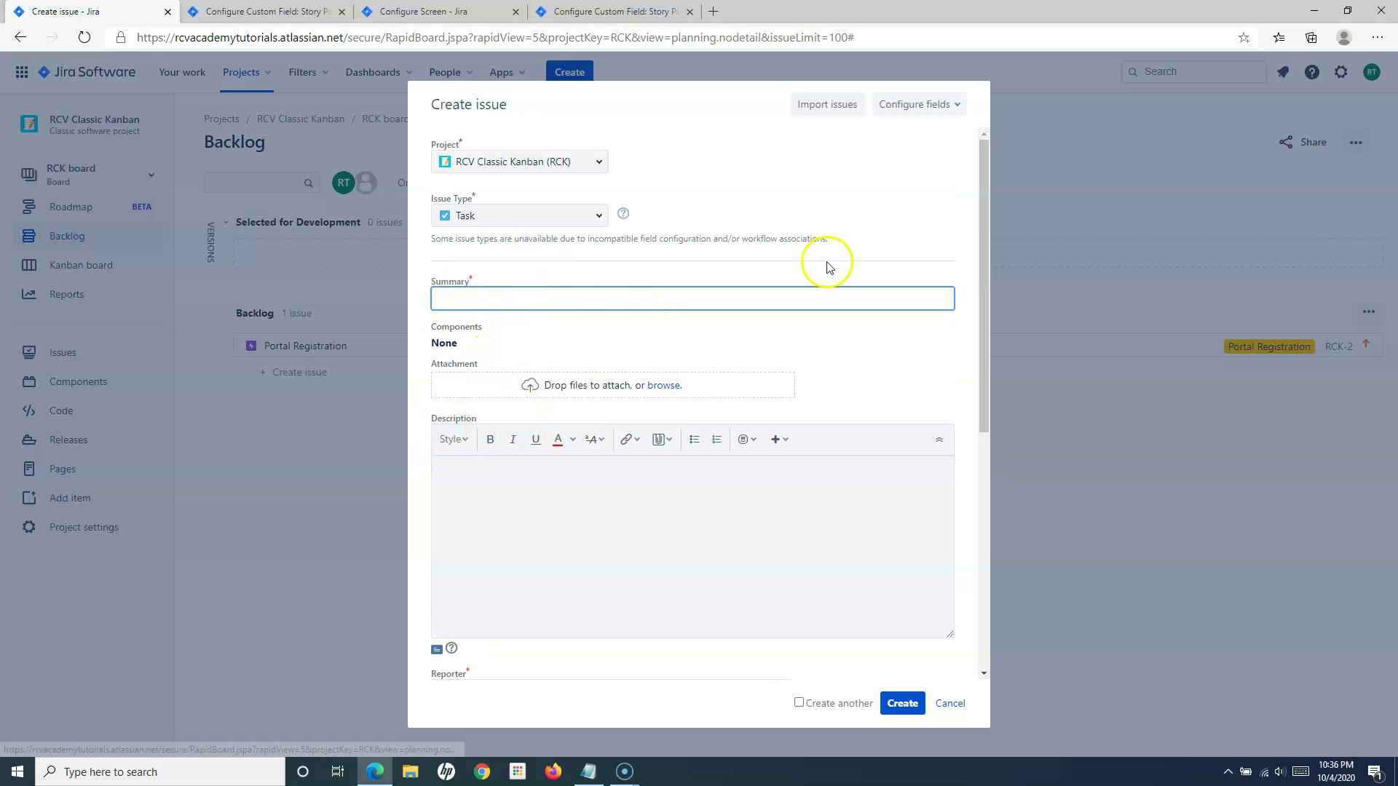
click(954, 109)
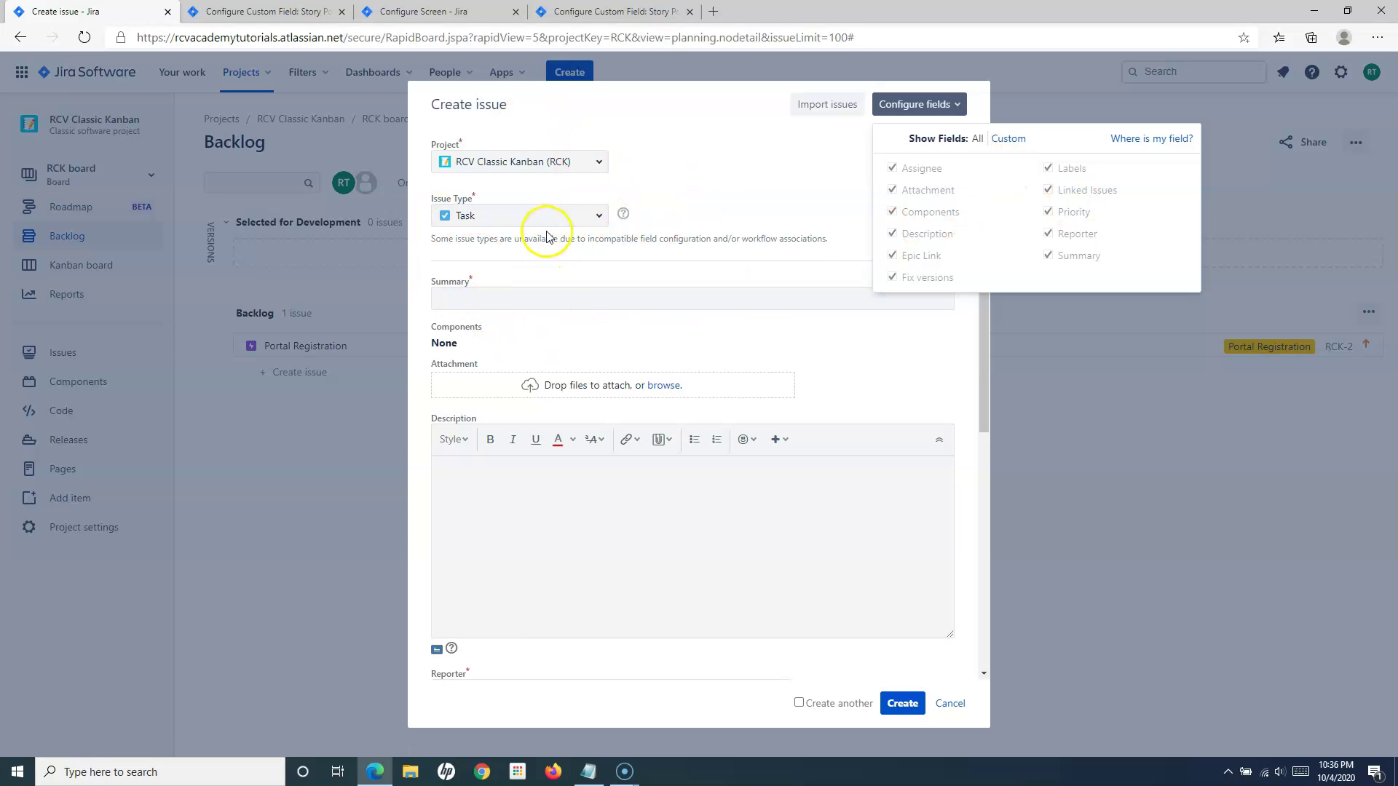
Switch the new issue's type to Story and to Bug, checking each form for the Story Points field.
click(599, 219)
click(523, 249)
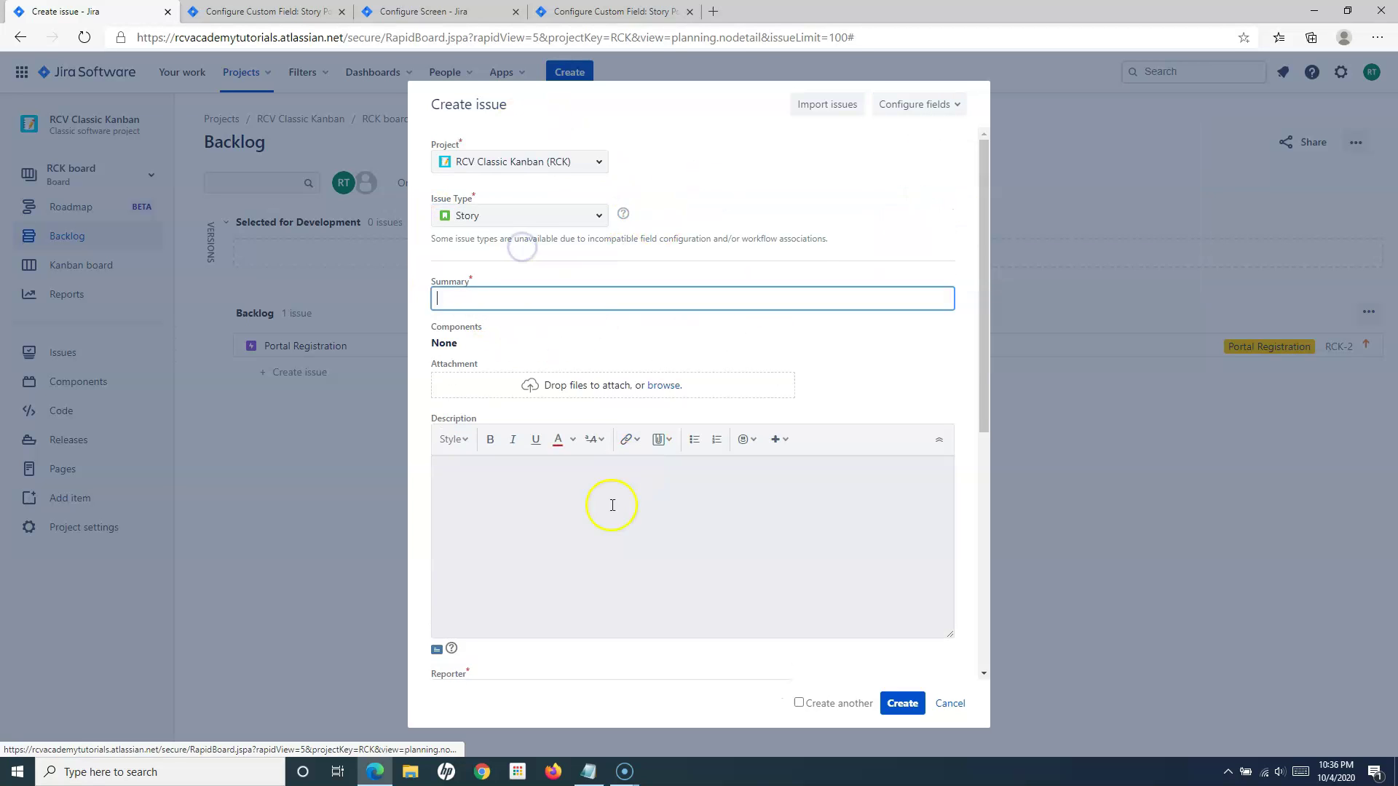
scroll(610, 514, down, 6)
scroll(521, 612, up, 6)
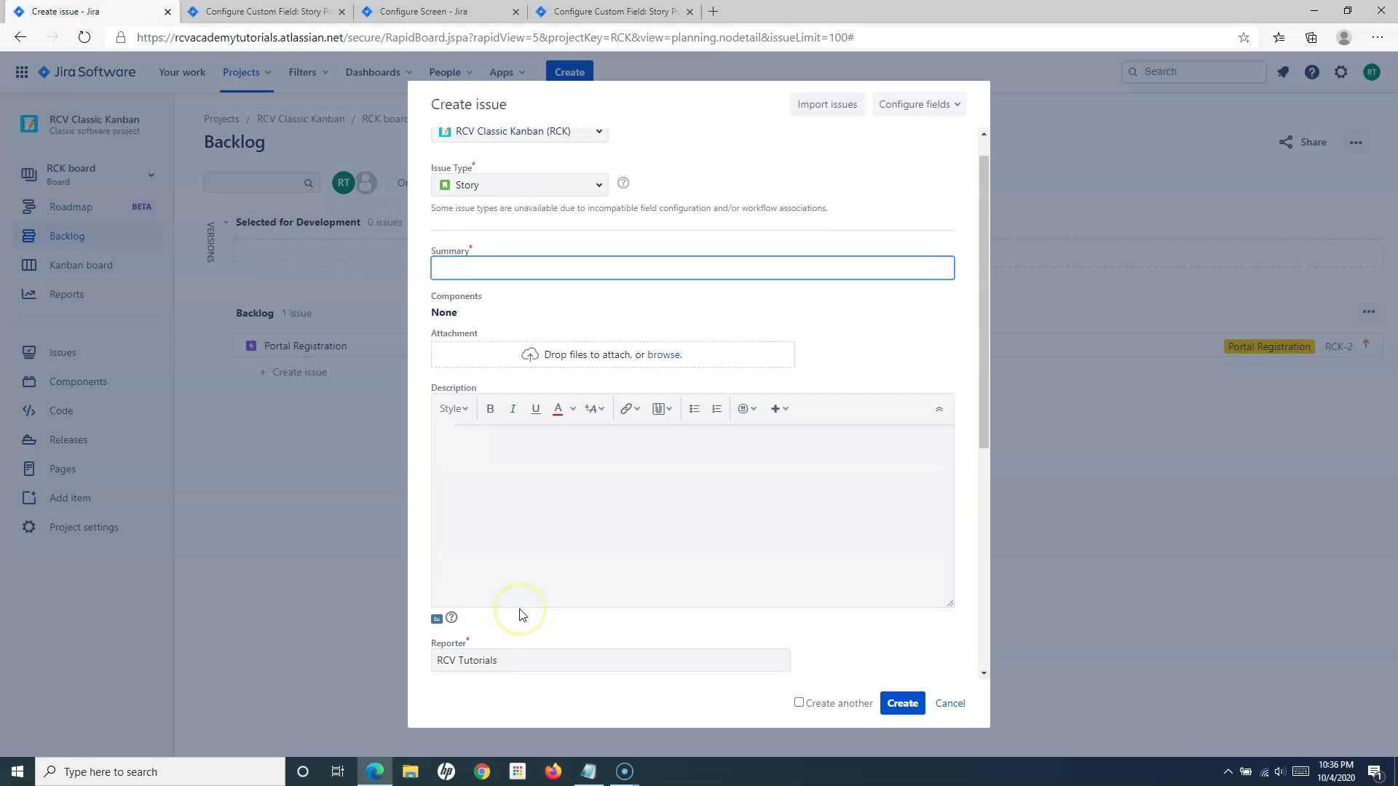
click(608, 212)
click(515, 273)
scroll(537, 579, down, 6)
scroll(537, 582, down, 2)
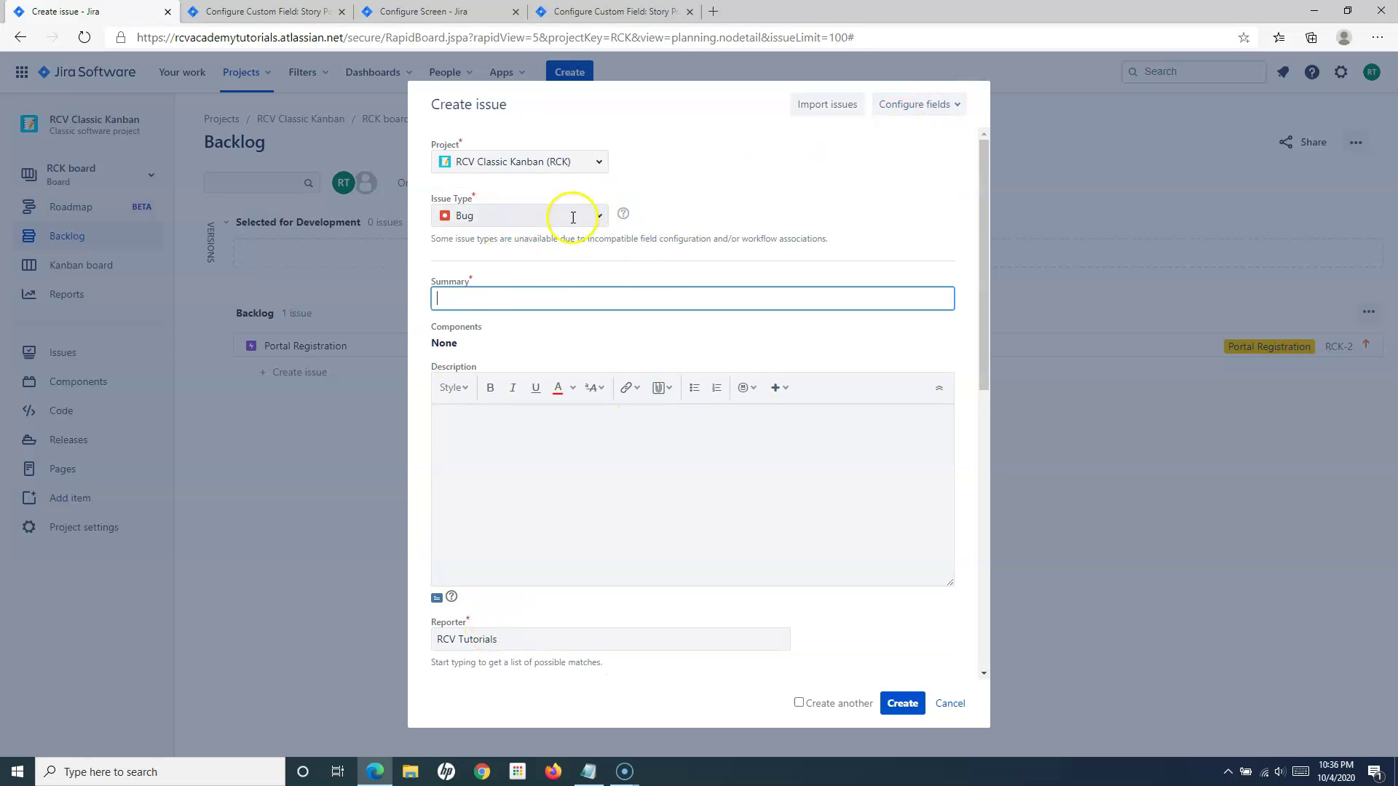
Look up Story Points with "Where is my field?" on the Bug form and review the field screen details.
click(952, 105)
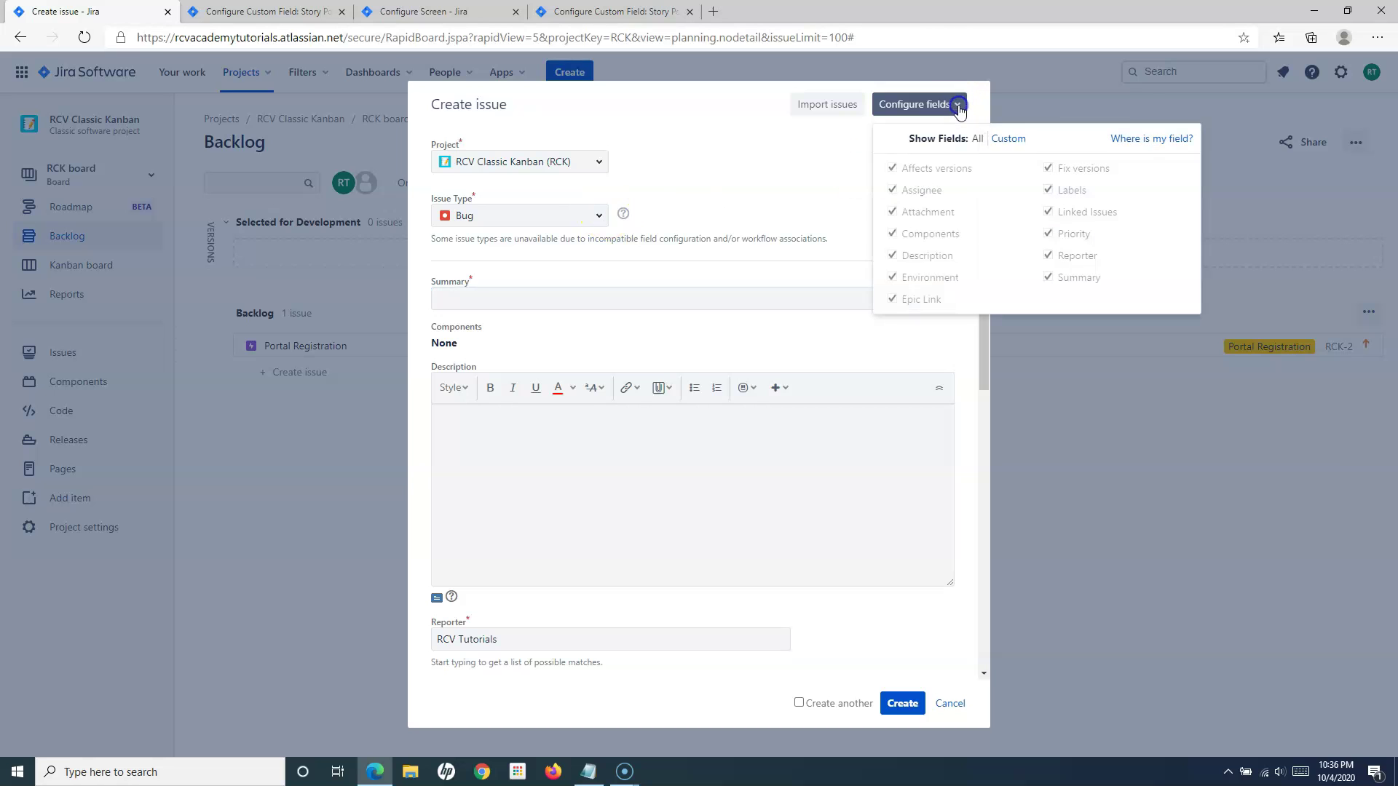
click(1143, 140)
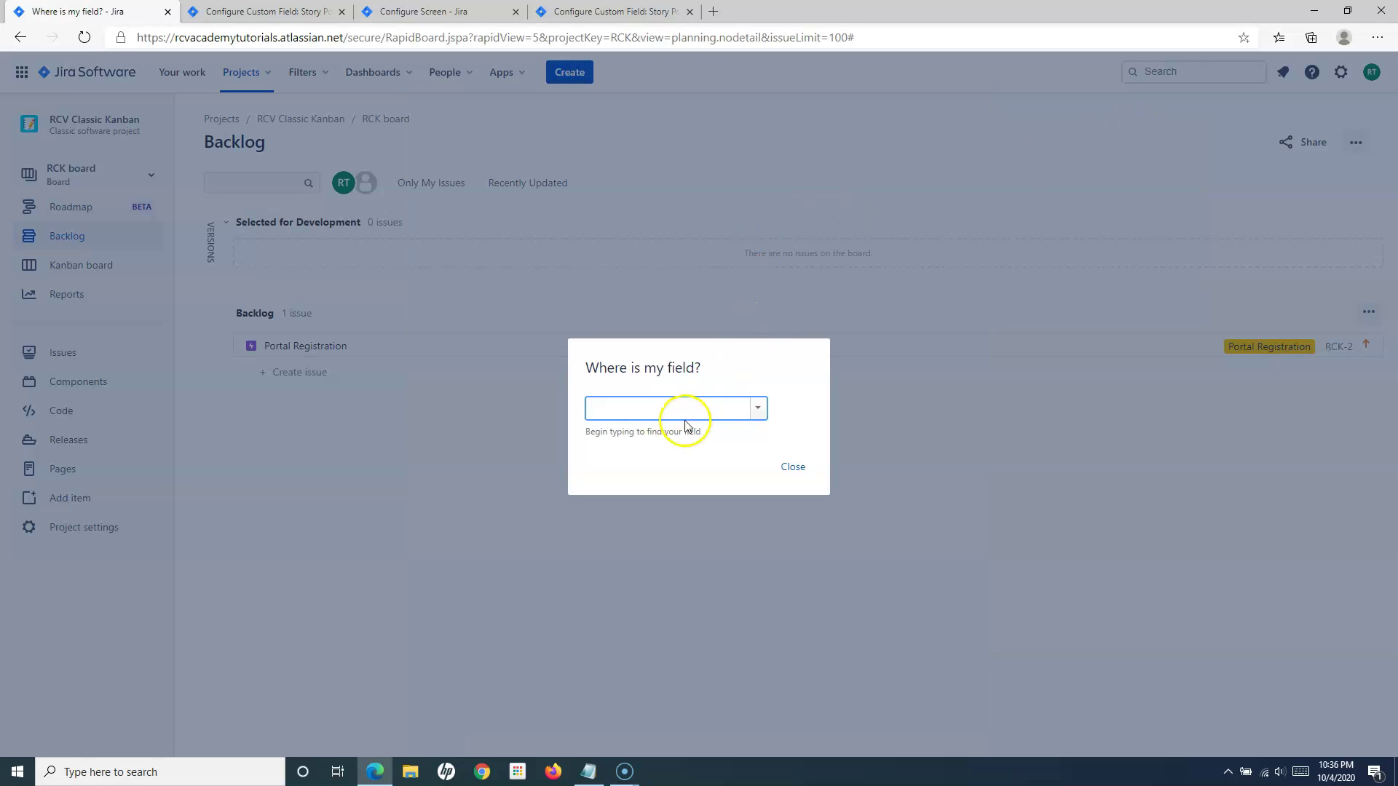
text(sto)
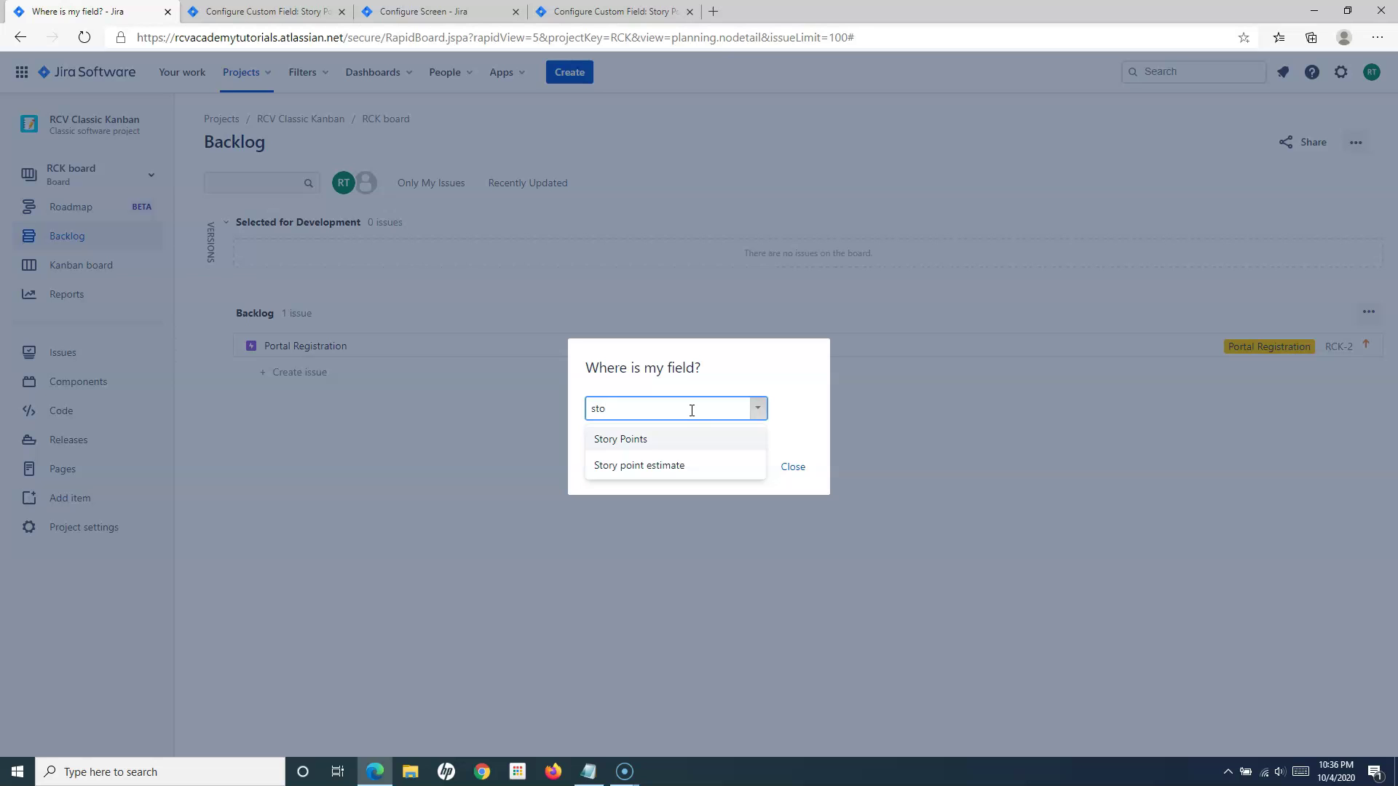
click(685, 437)
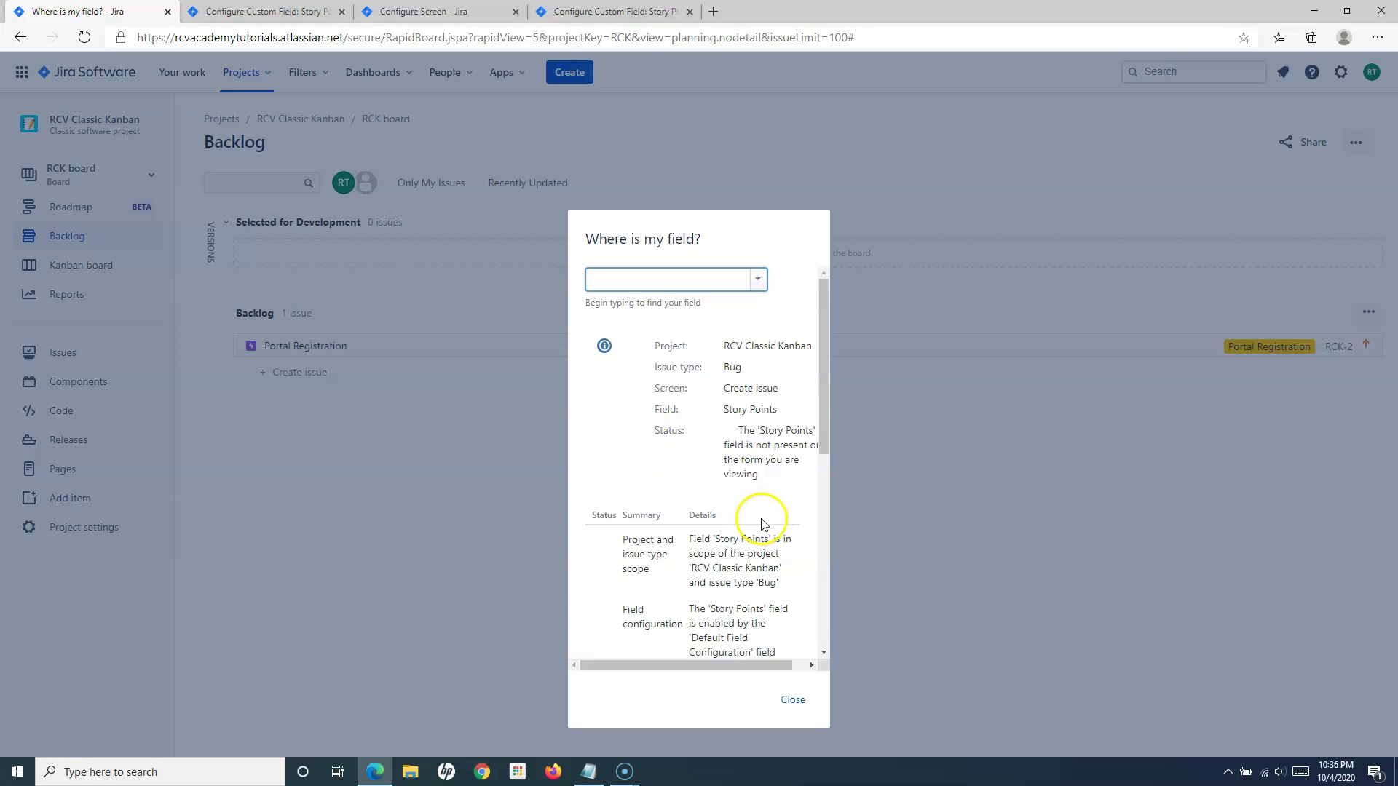
scroll(760, 524, down, 4)
scroll(759, 524, down, 1)
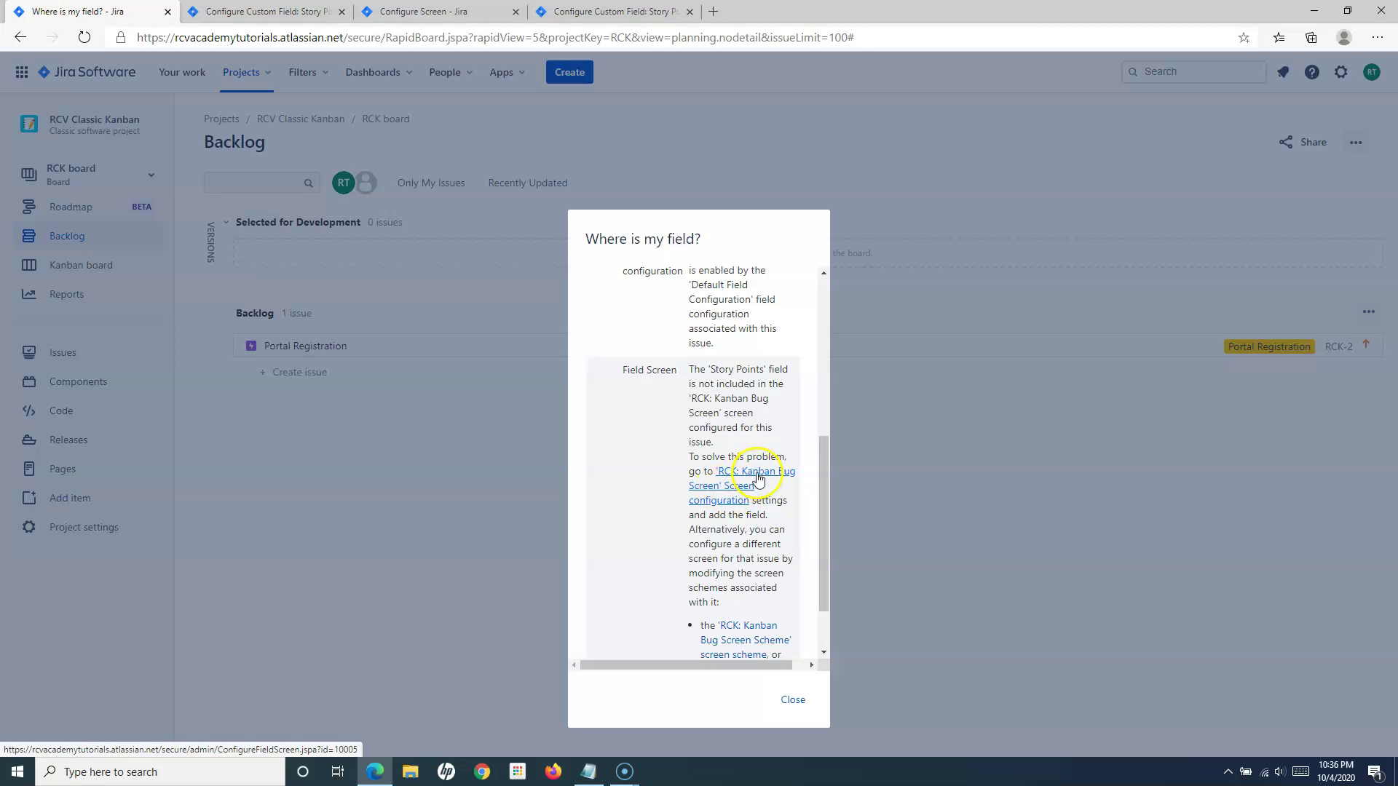
Open the RCK: Kanban Bug Screen configuration and add the Story Points field to it.
click(742, 493)
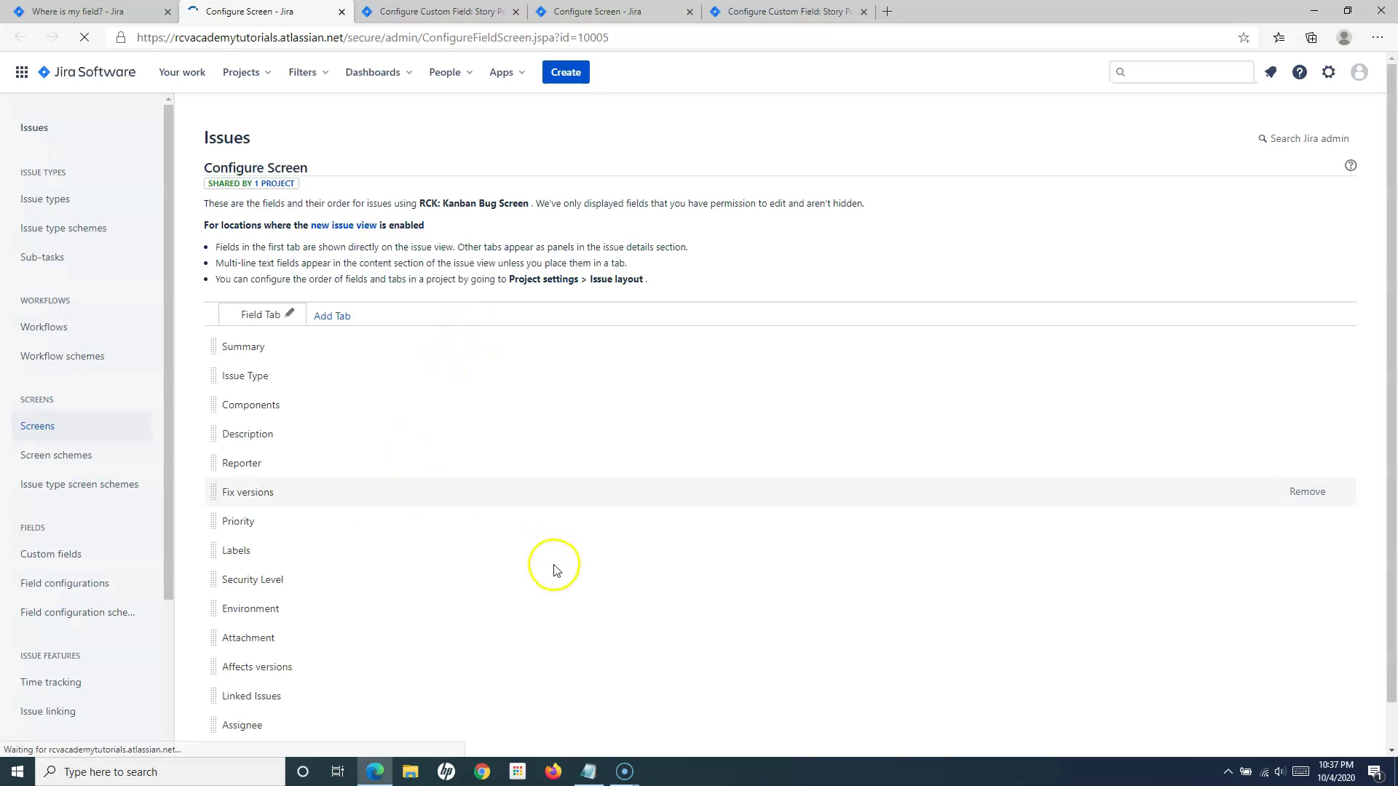
scroll(439, 536, down, 1)
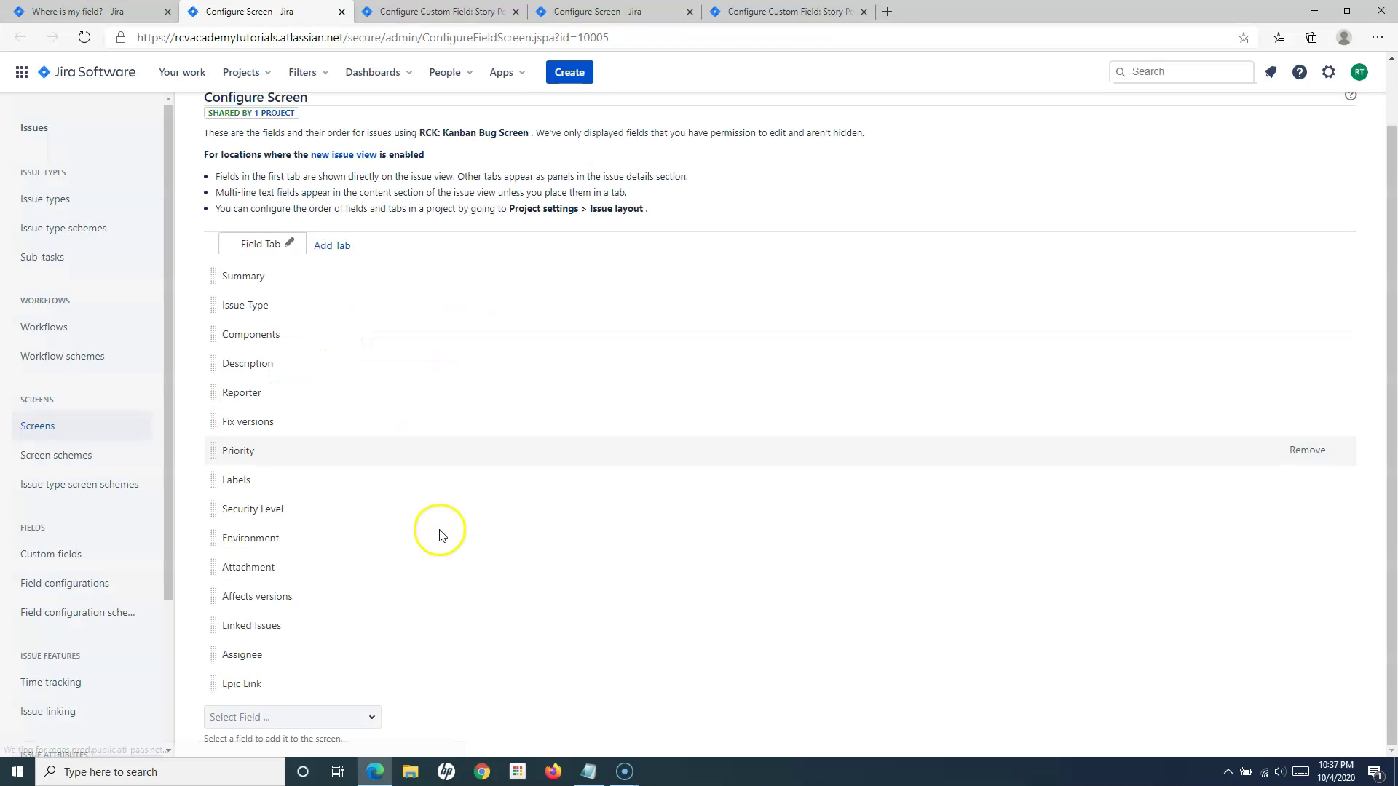
click(277, 717)
text(sto)
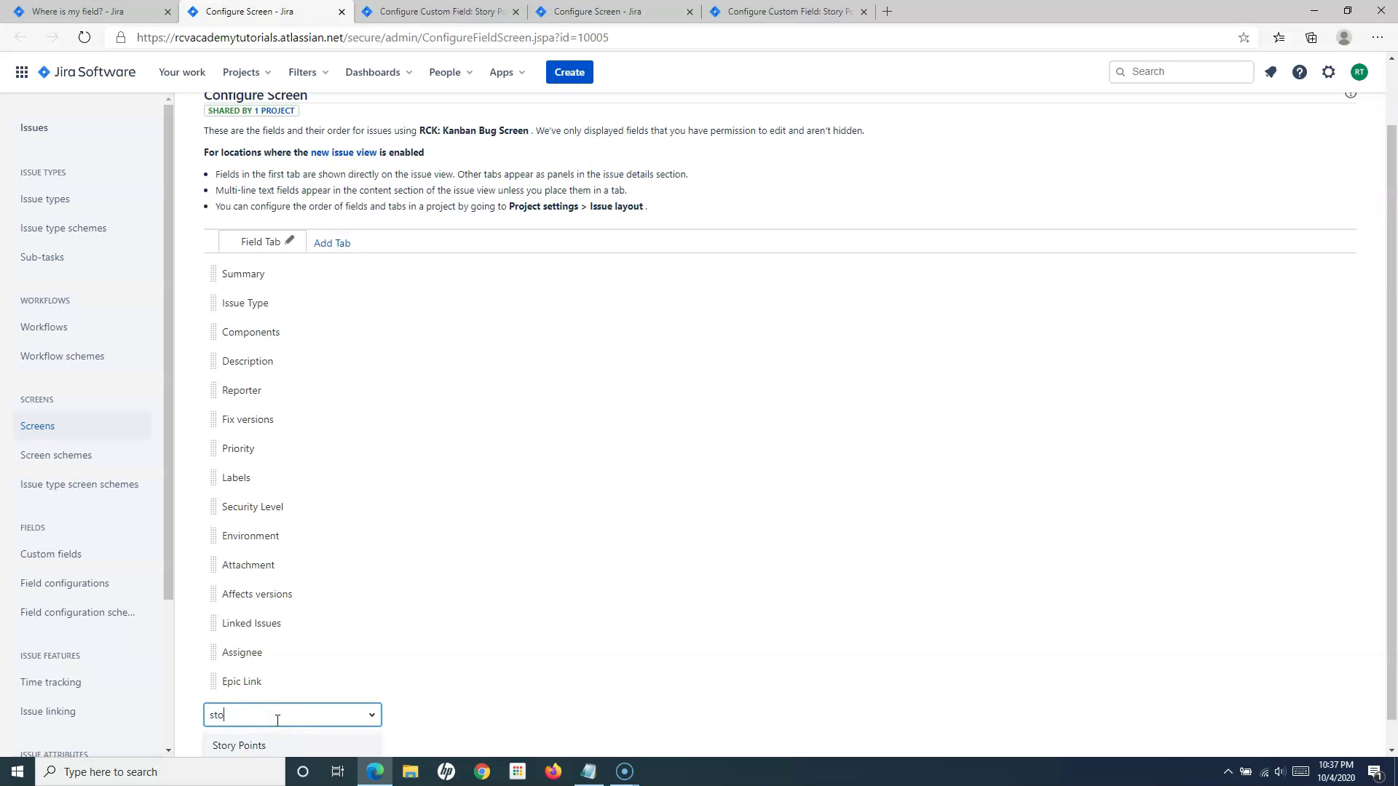
click(281, 744)
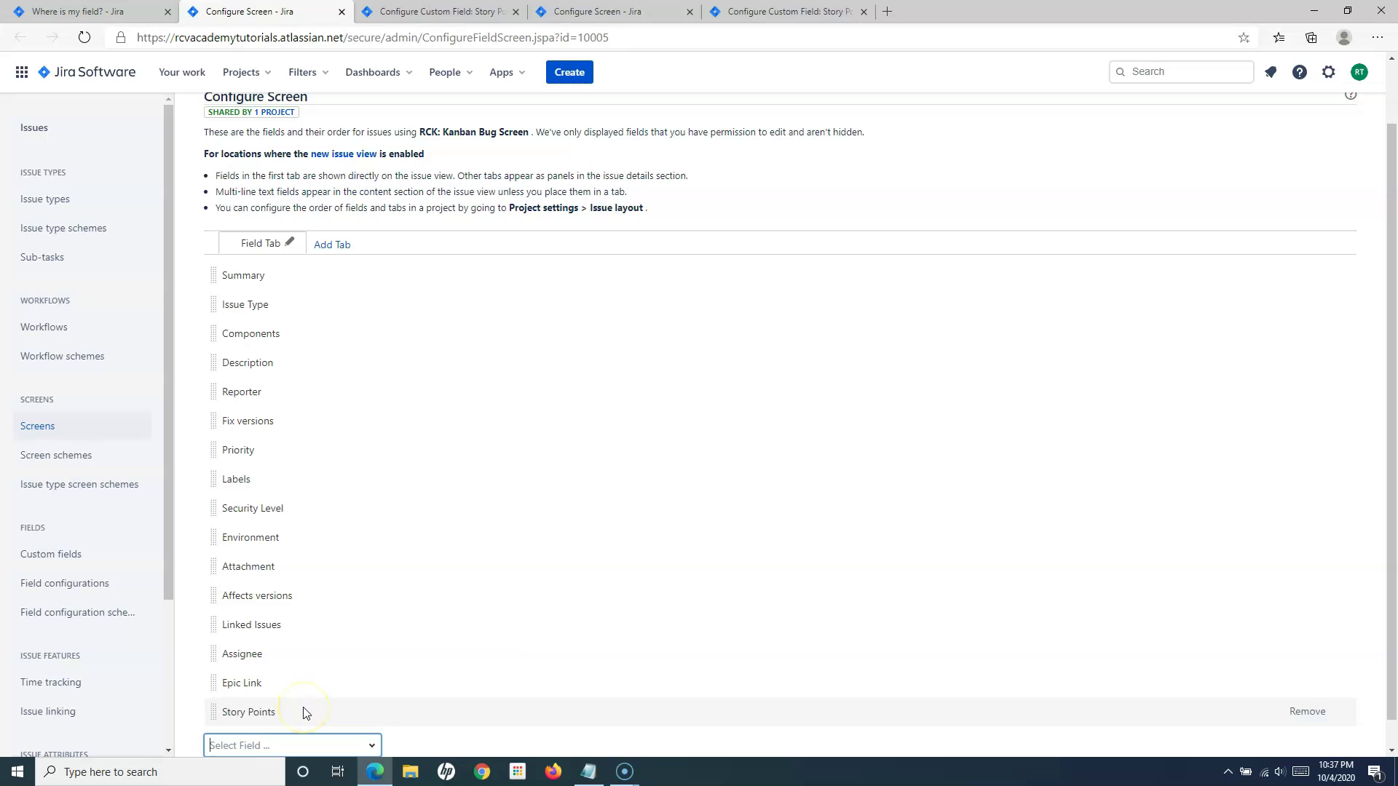
drag(304, 712, 292, 620)
Return to the Kanban backlog, discard the old form, and check a fresh Bug form for the Story Points field.
click(53, 13)
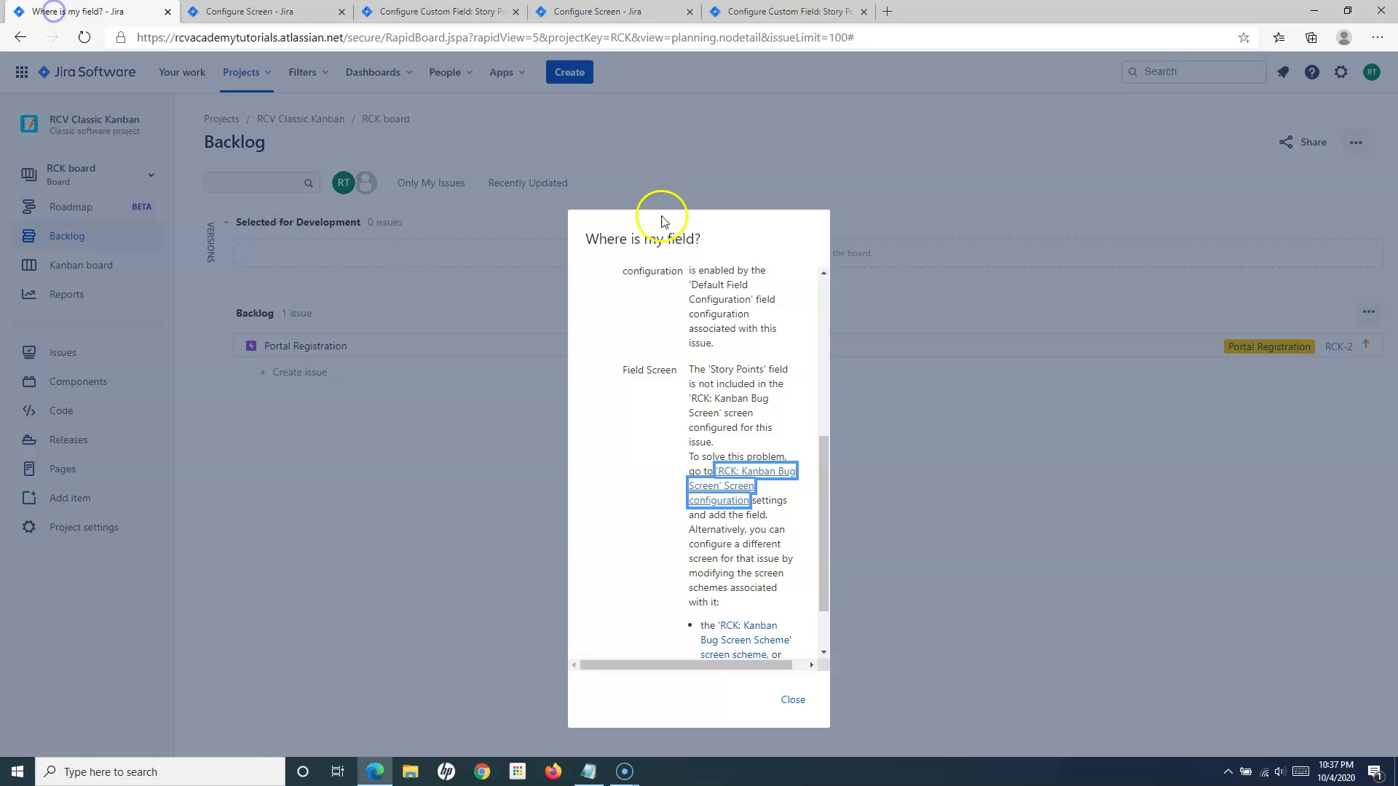
click(799, 699)
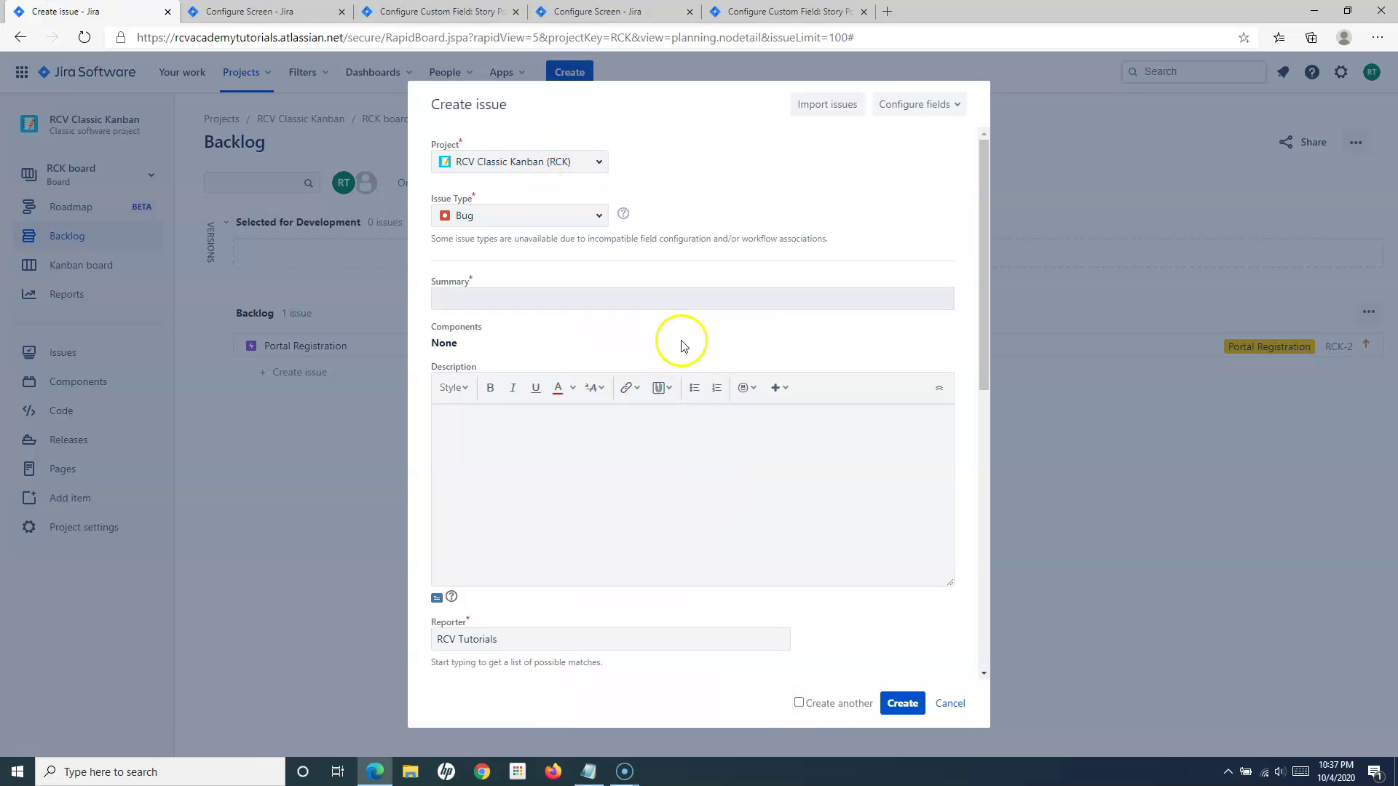
click(951, 704)
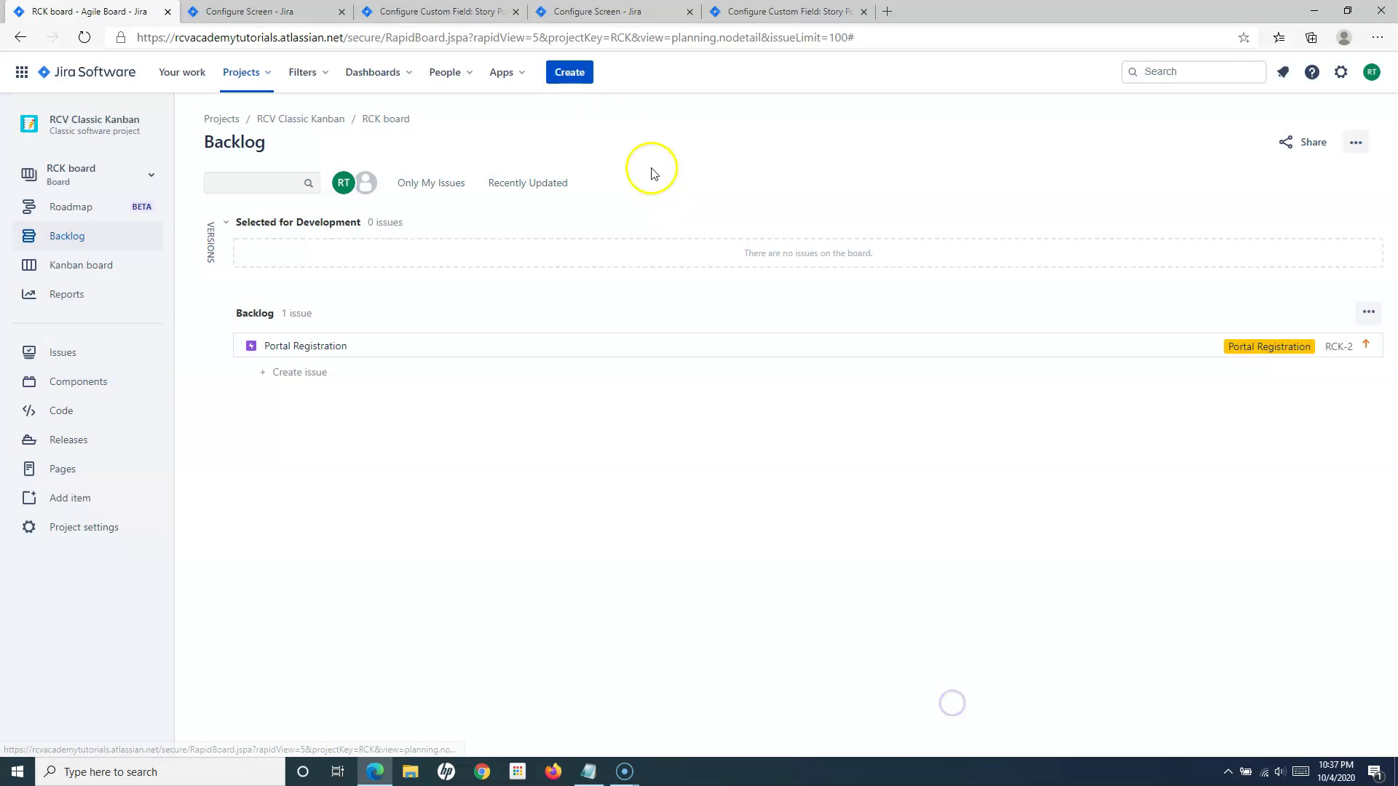
click(566, 71)
scroll(633, 412, down, 10)
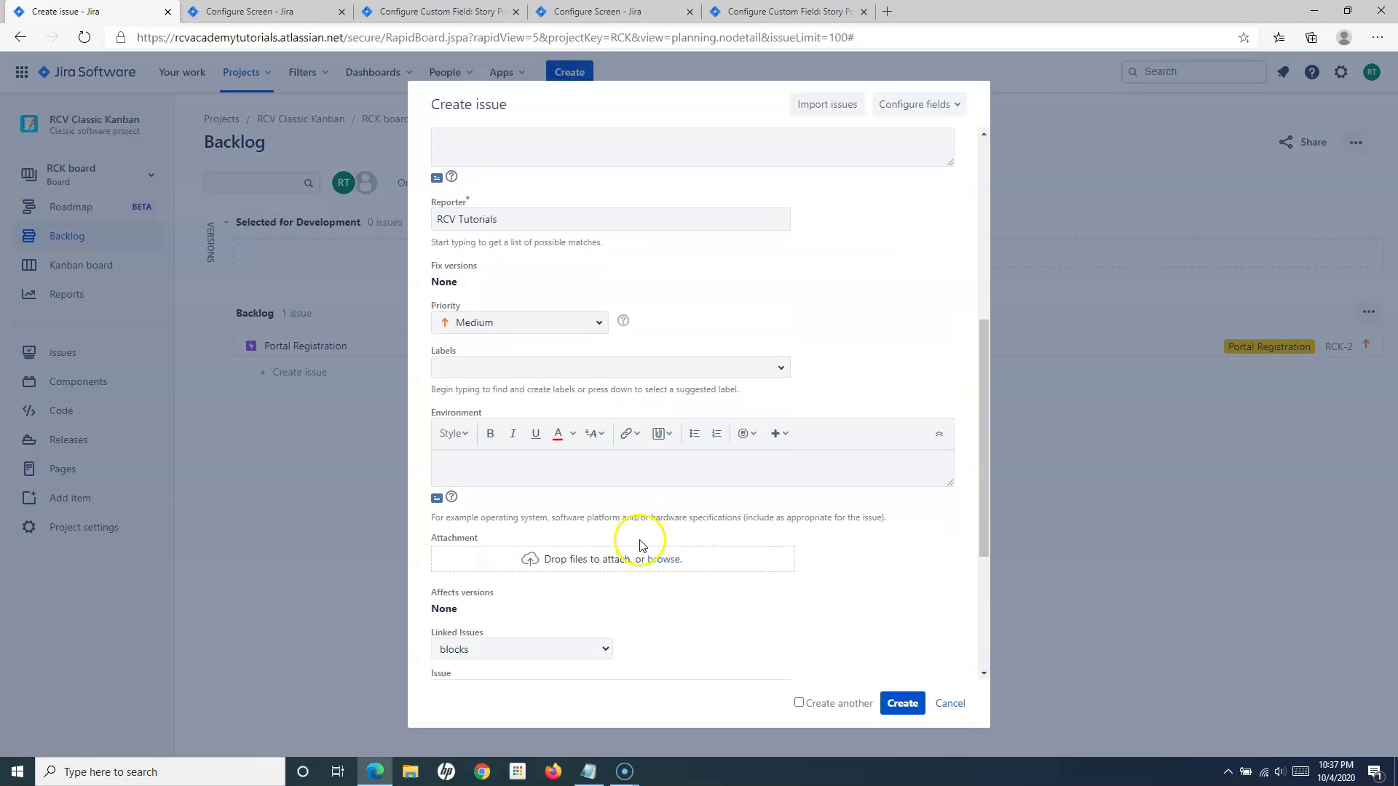
click(481, 624)
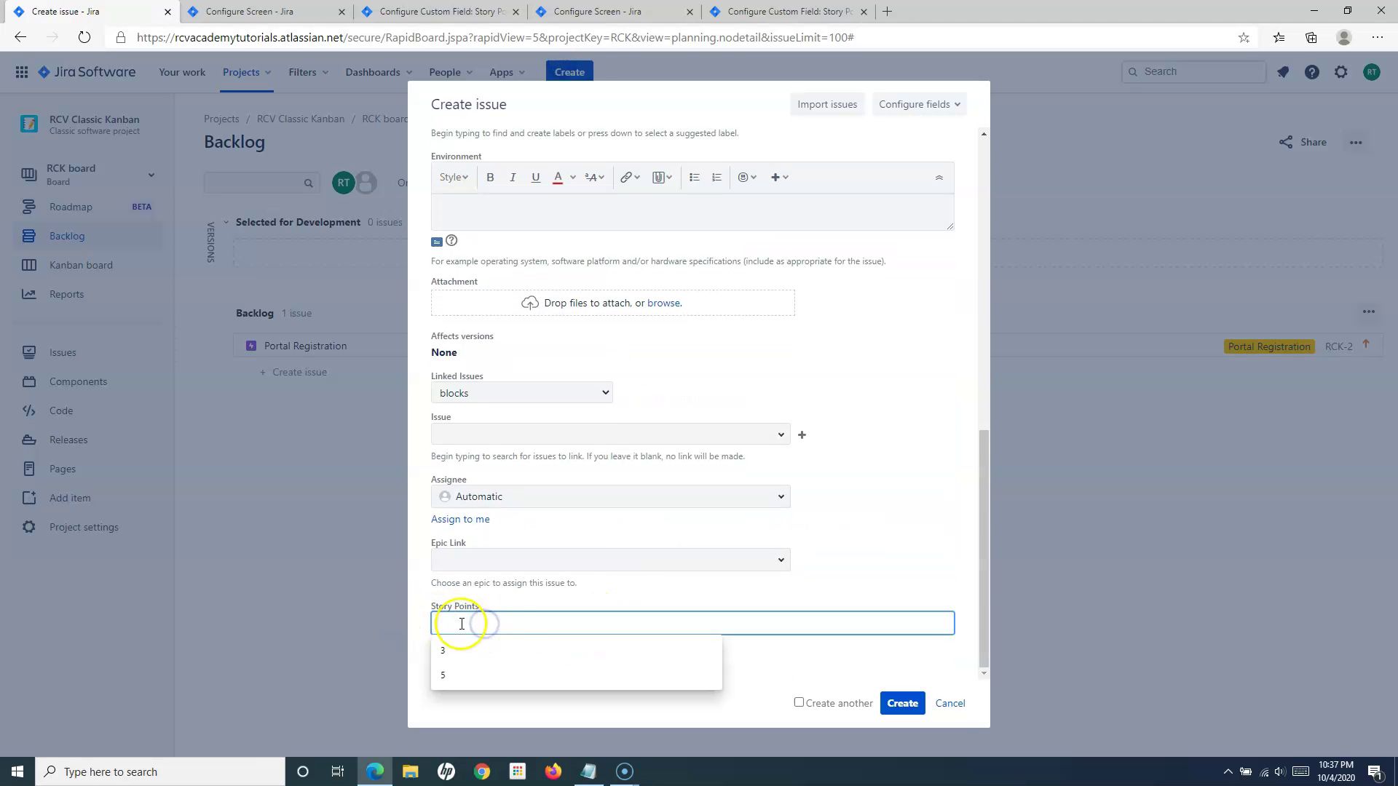
scroll(551, 599, up, 6)
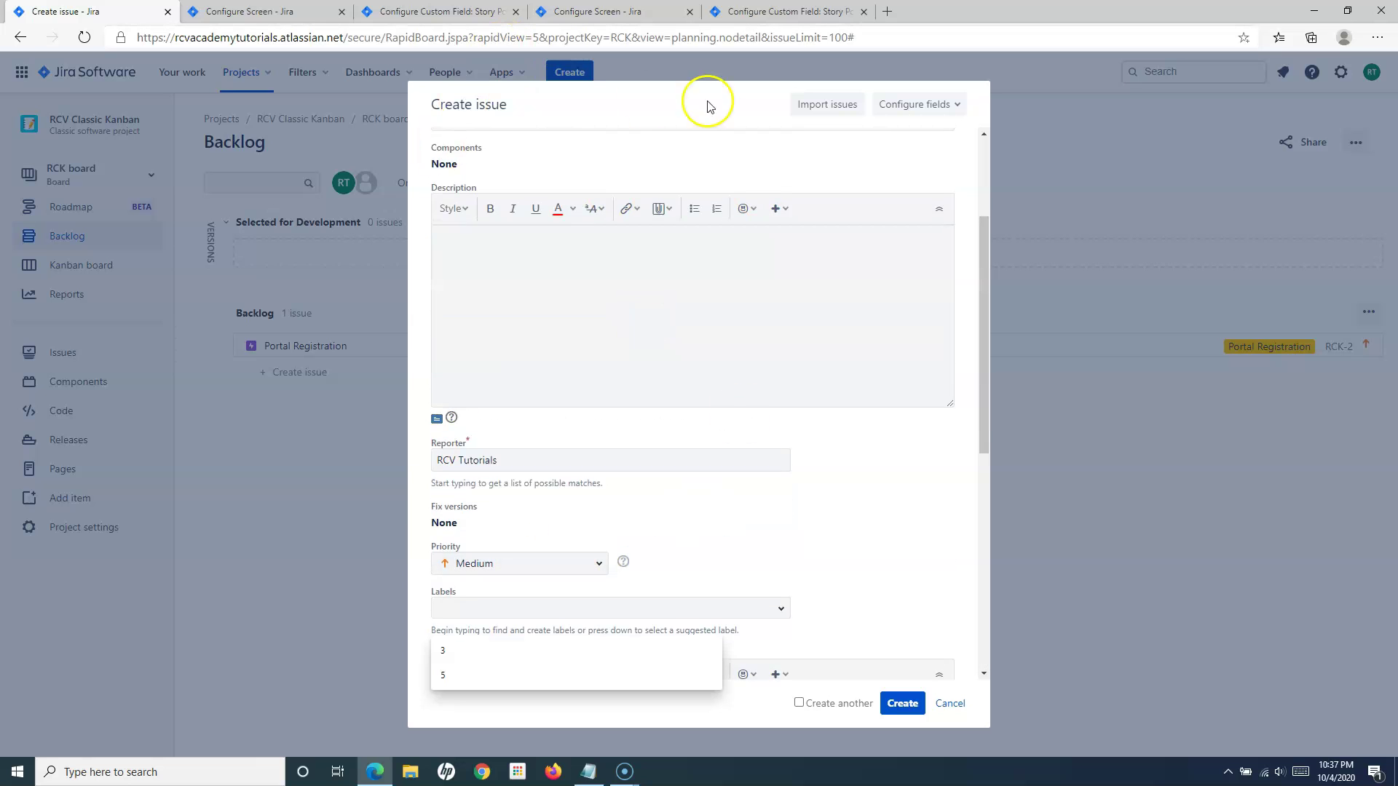
click(950, 703)
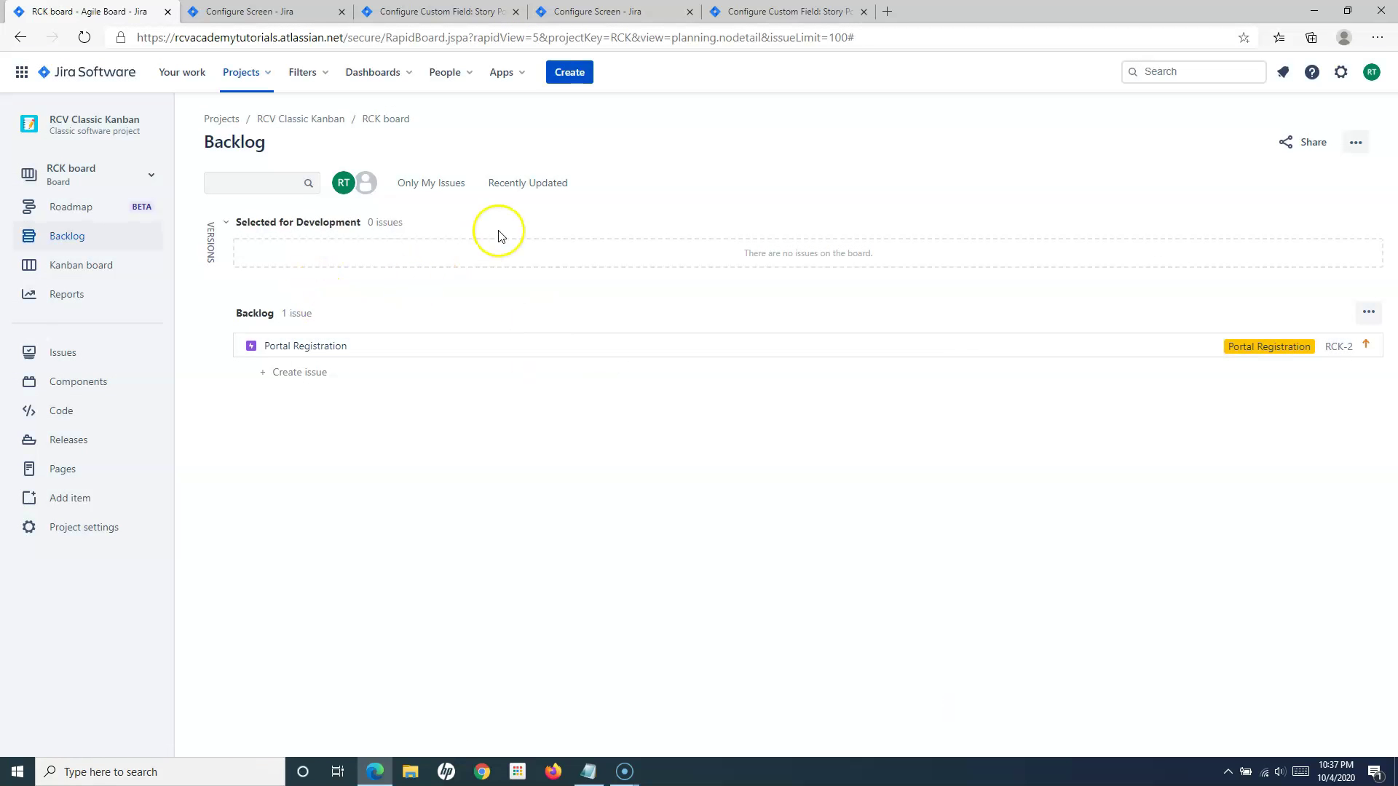
Open the RCV NextGen Scrum project and check a new Story form for the Story point estimate field.
click(86, 75)
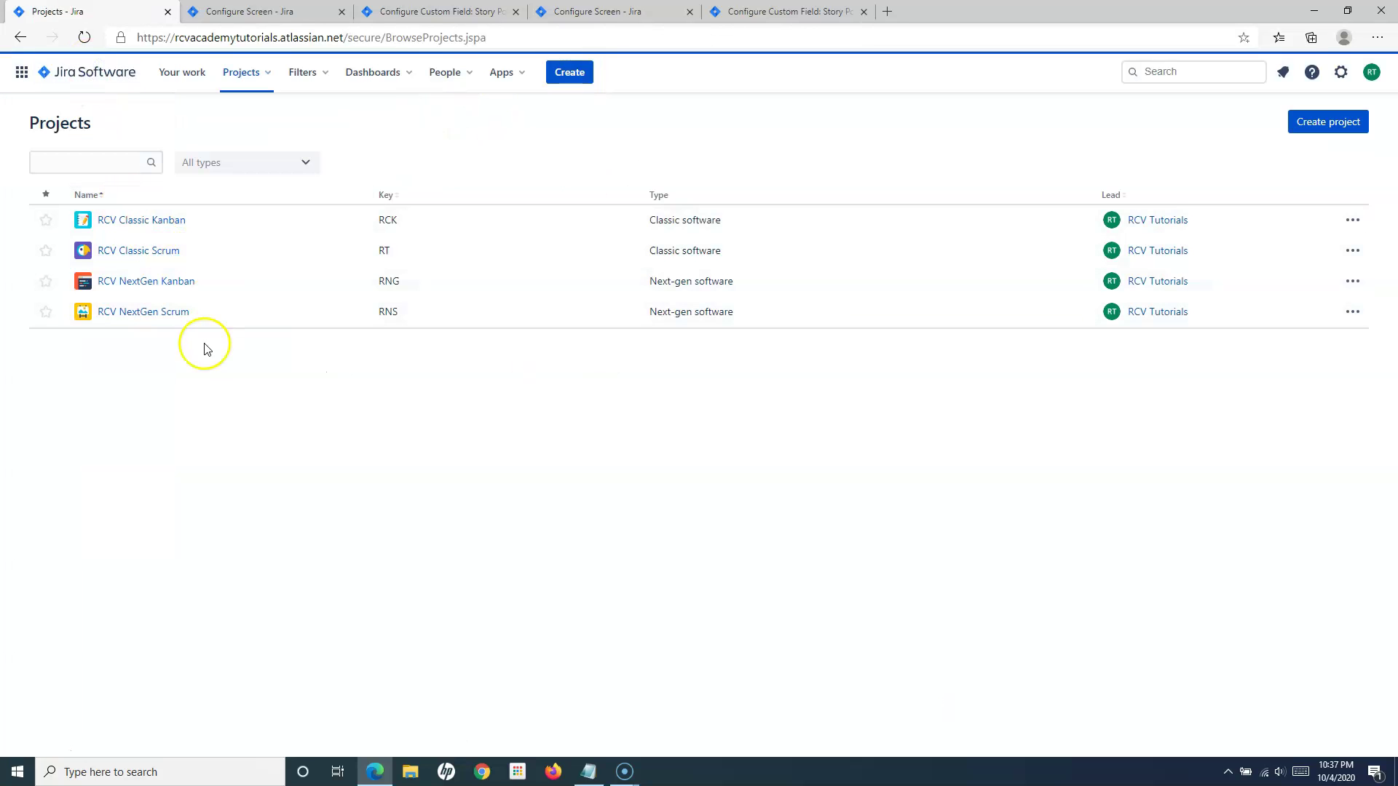
click(145, 314)
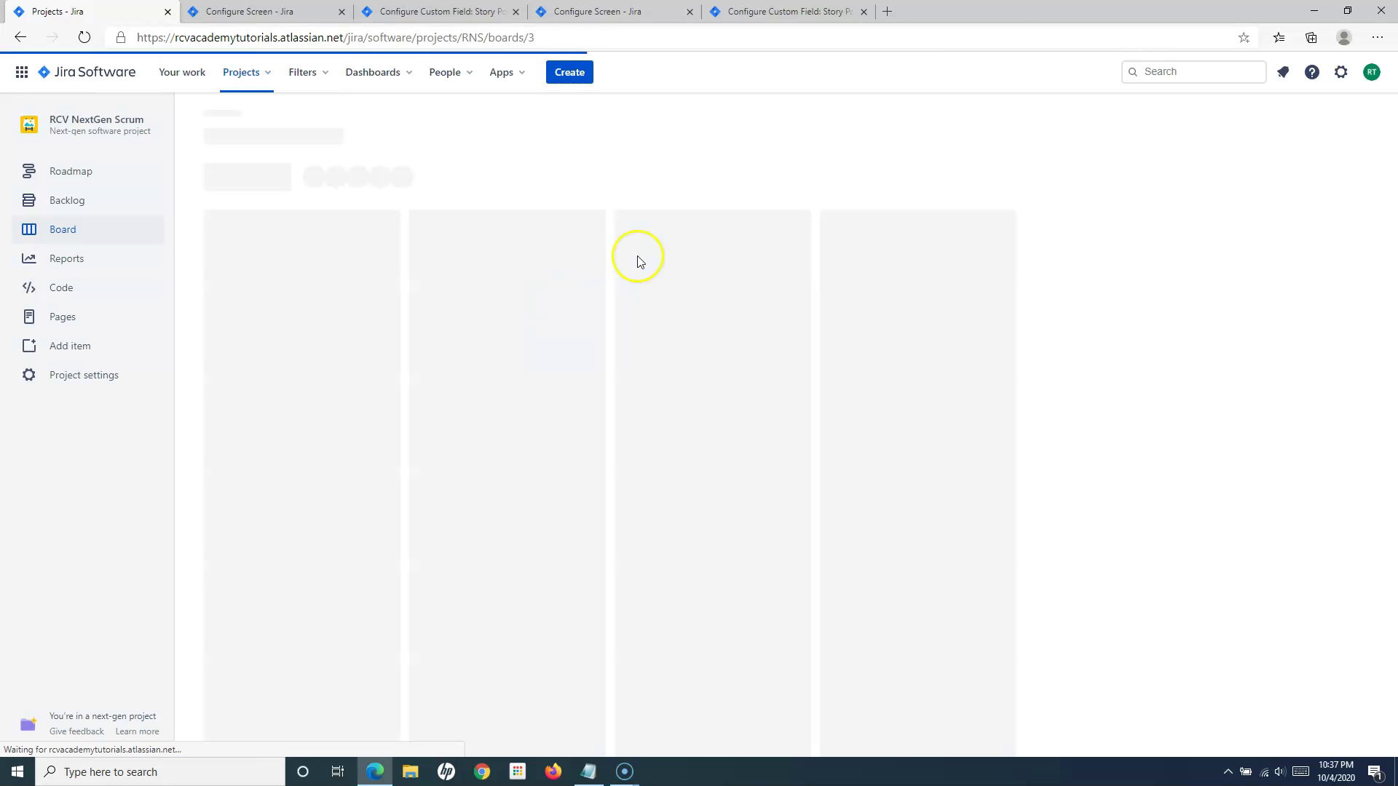
click(571, 73)
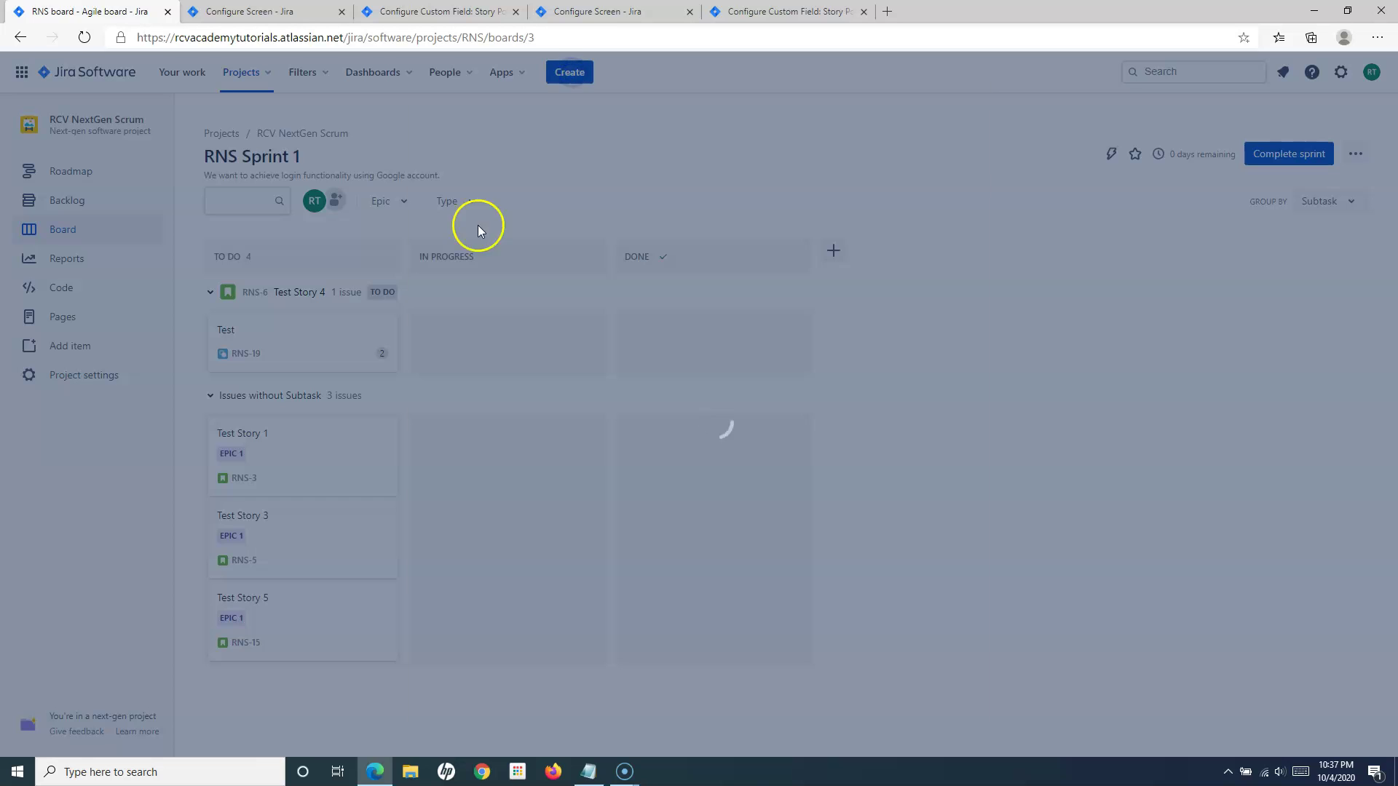
scroll(592, 462, down, 10)
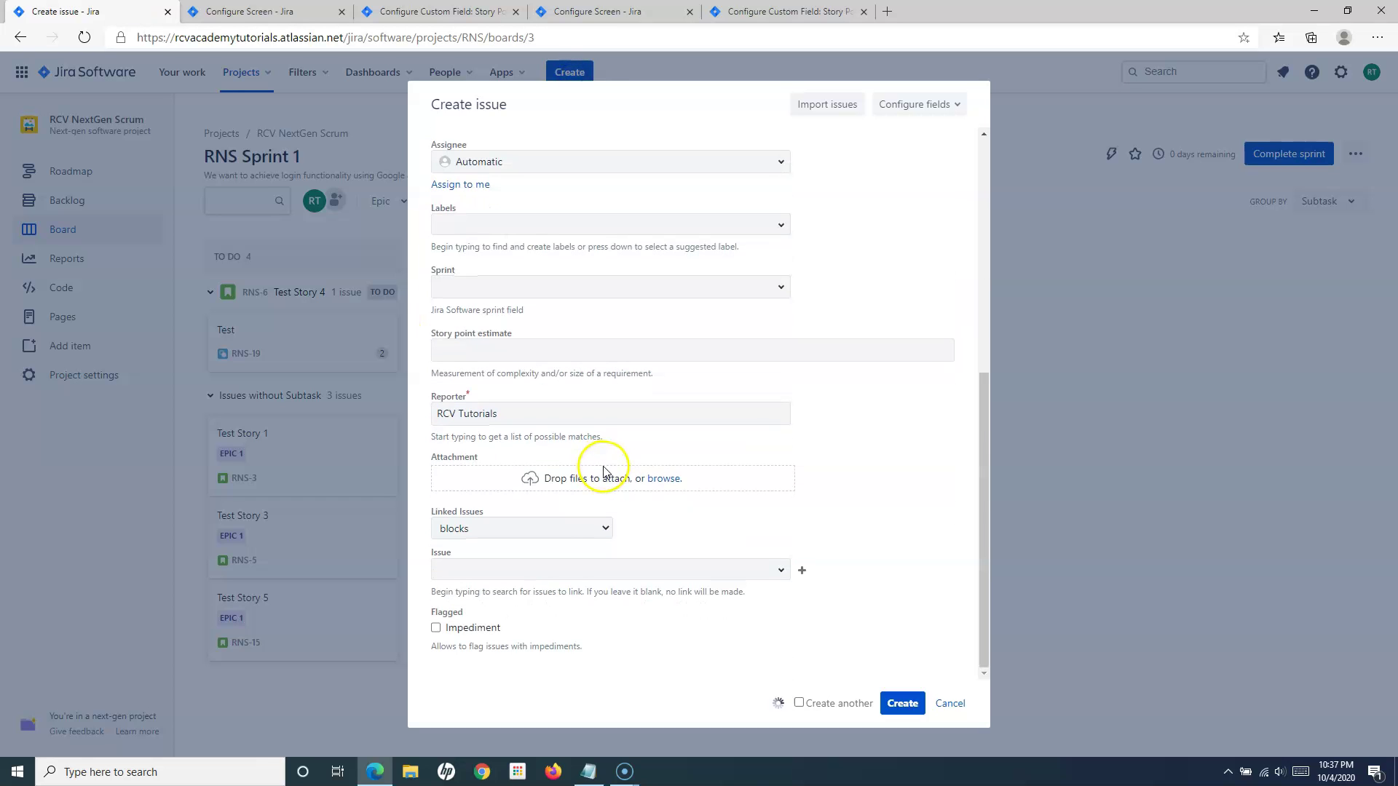
scroll(550, 628, up, 1)
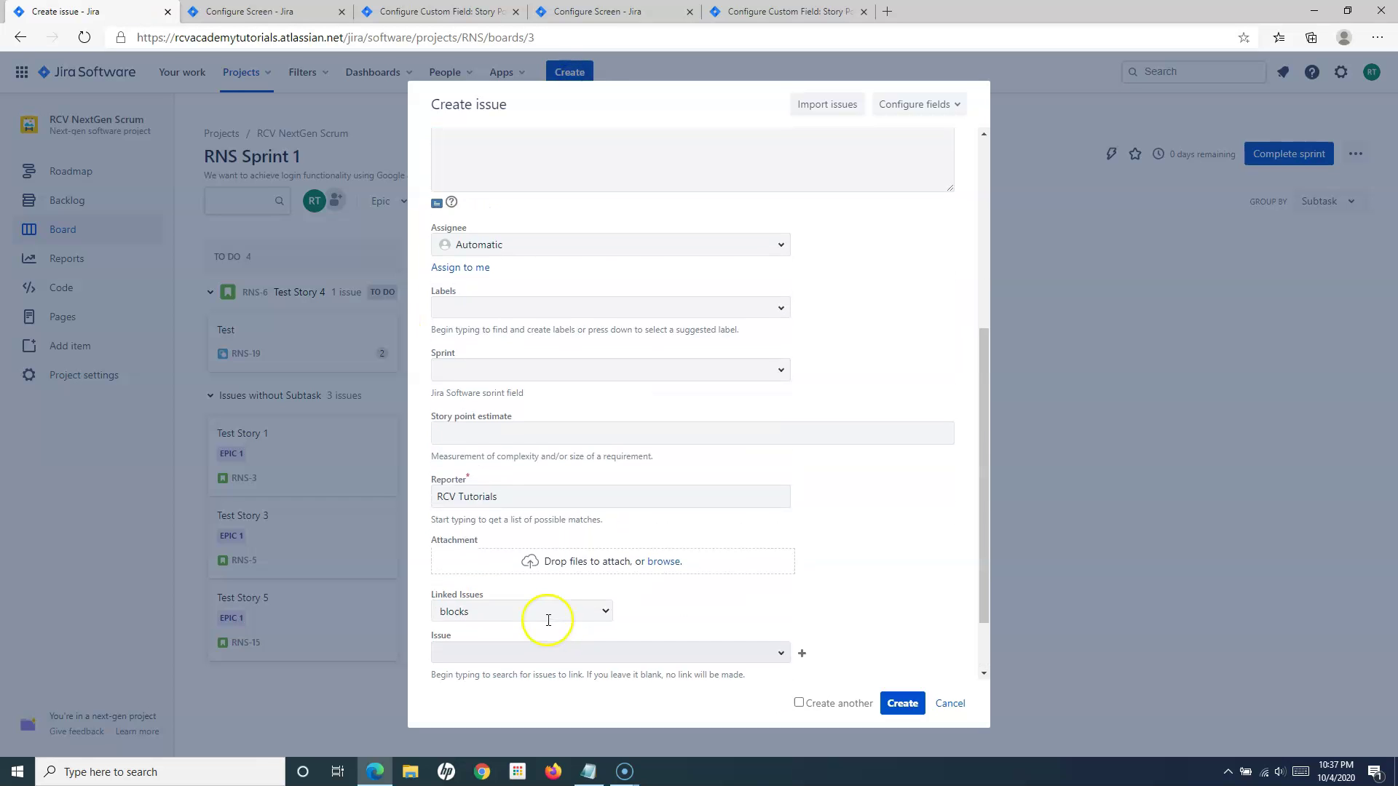
click(470, 434)
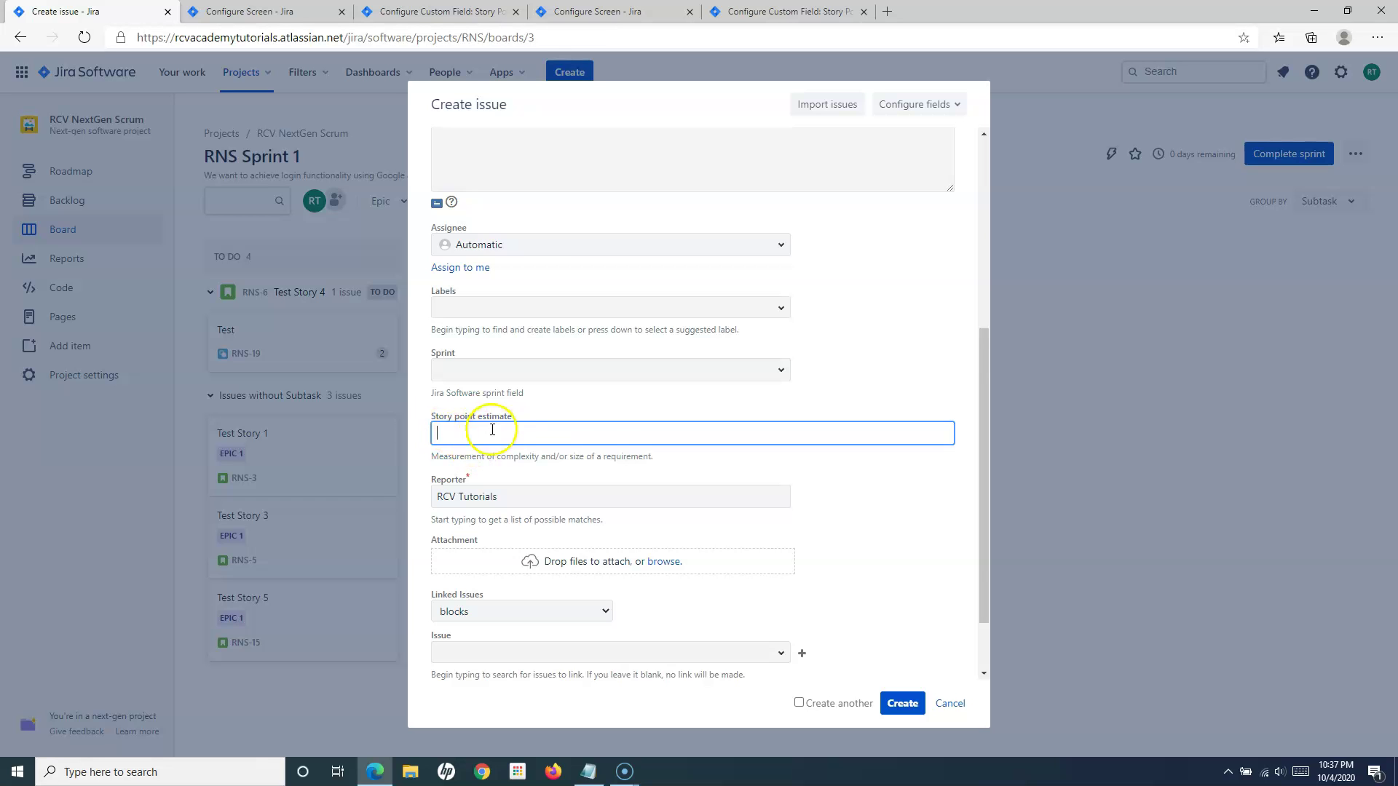
Switch the new issue's type to Epic and check its form for the Story point estimate field.
scroll(493, 430, up, 5)
click(558, 206)
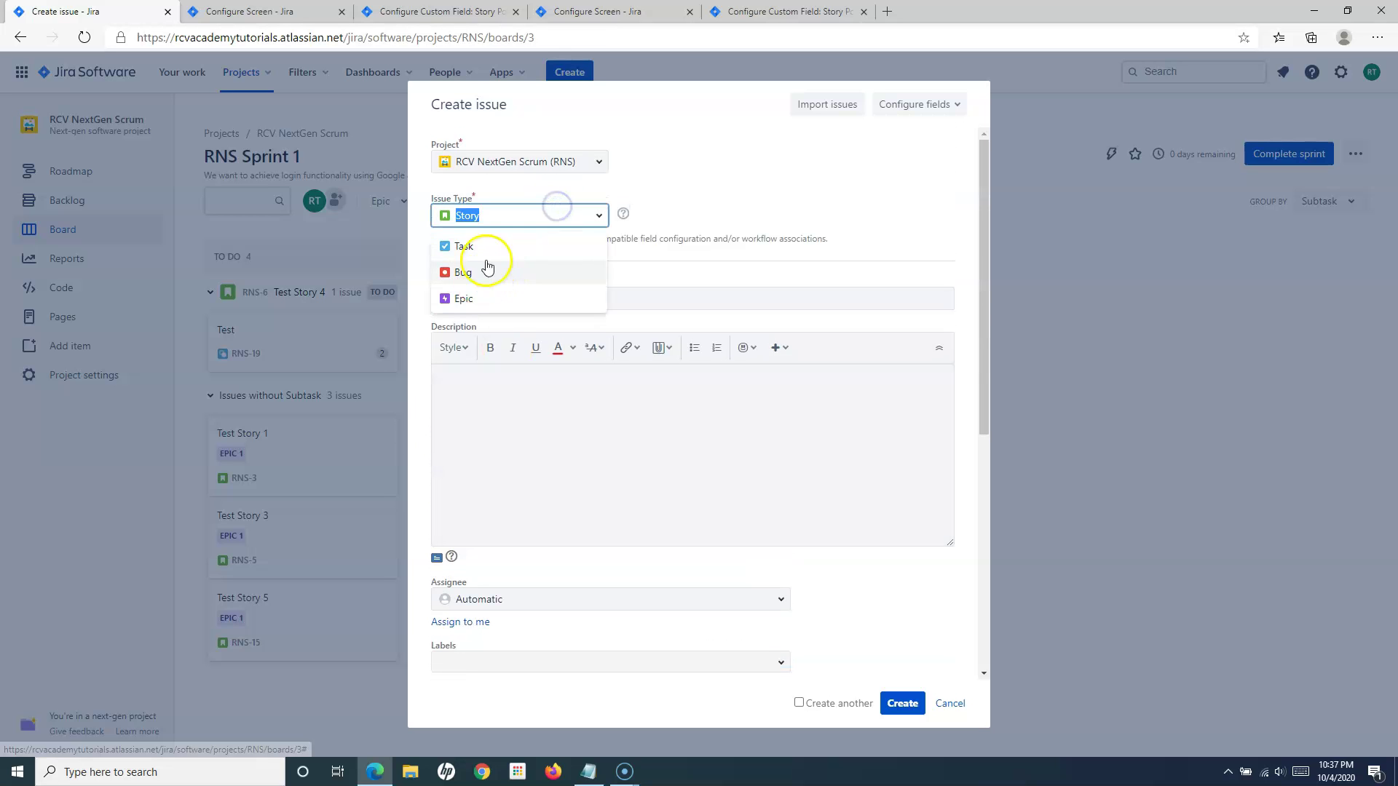
click(466, 299)
scroll(487, 586, down, 6)
scroll(509, 605, up, 1)
scroll(531, 626, down, 1)
scroll(481, 495, up, 1)
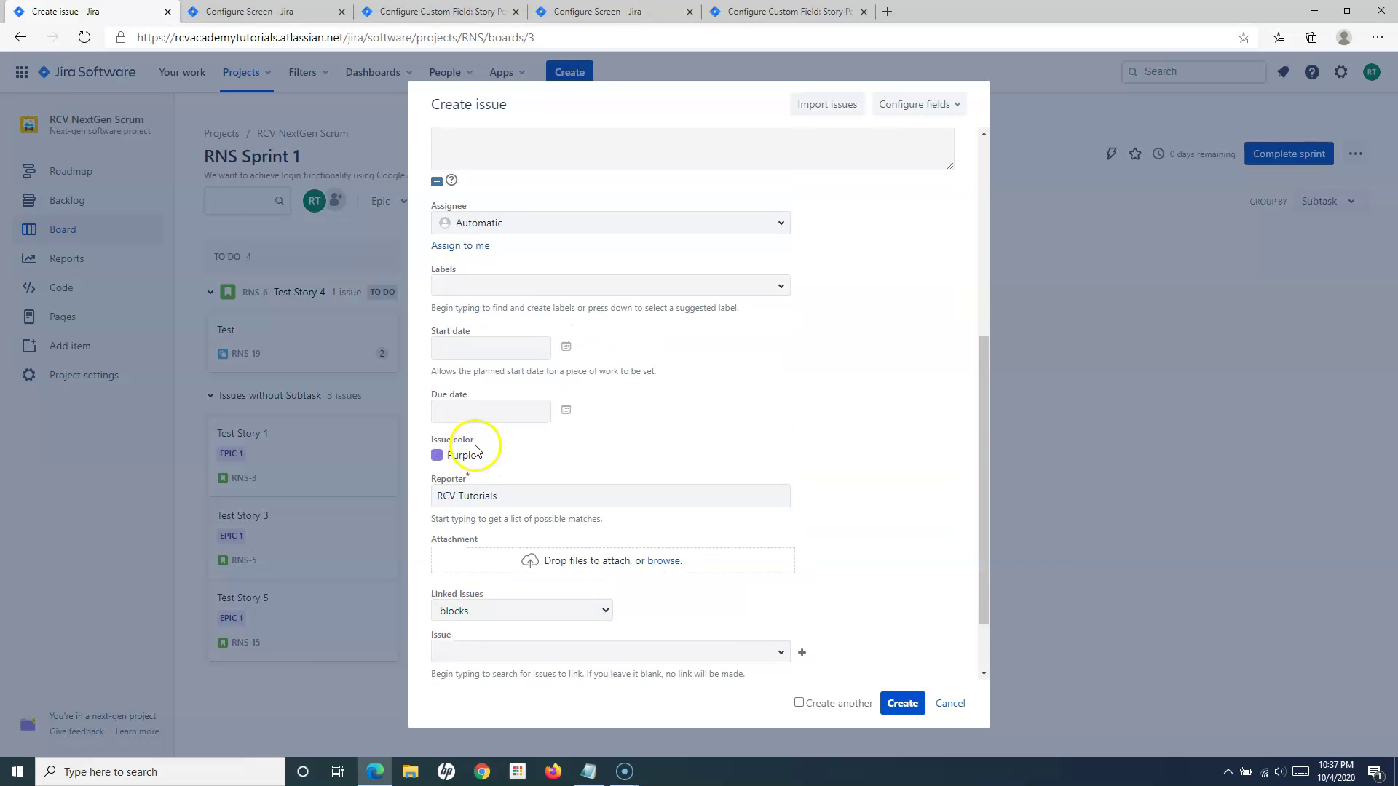
scroll(478, 447, up, 5)
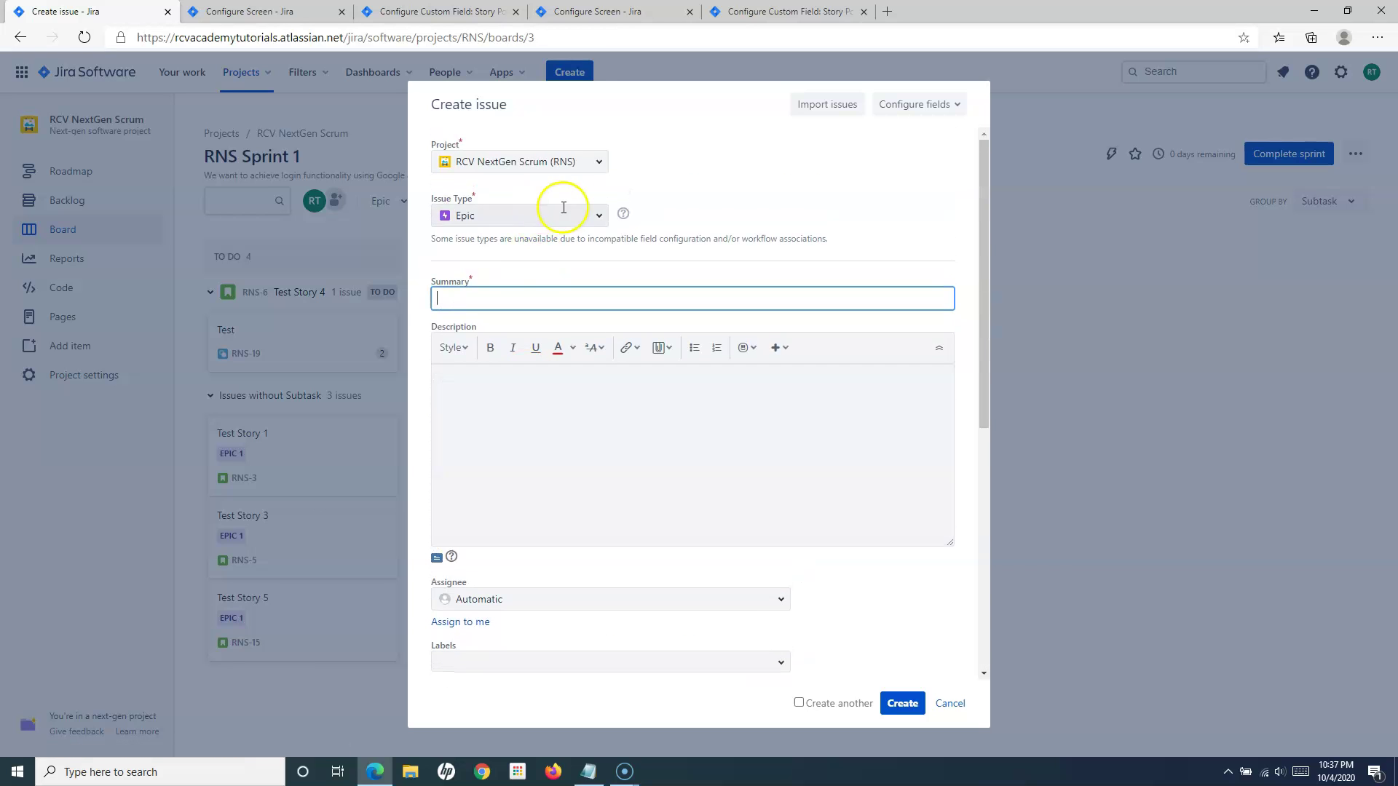
Switch the new issue's type to Bug and to Task, checking the forms for Story point estimate.
click(599, 216)
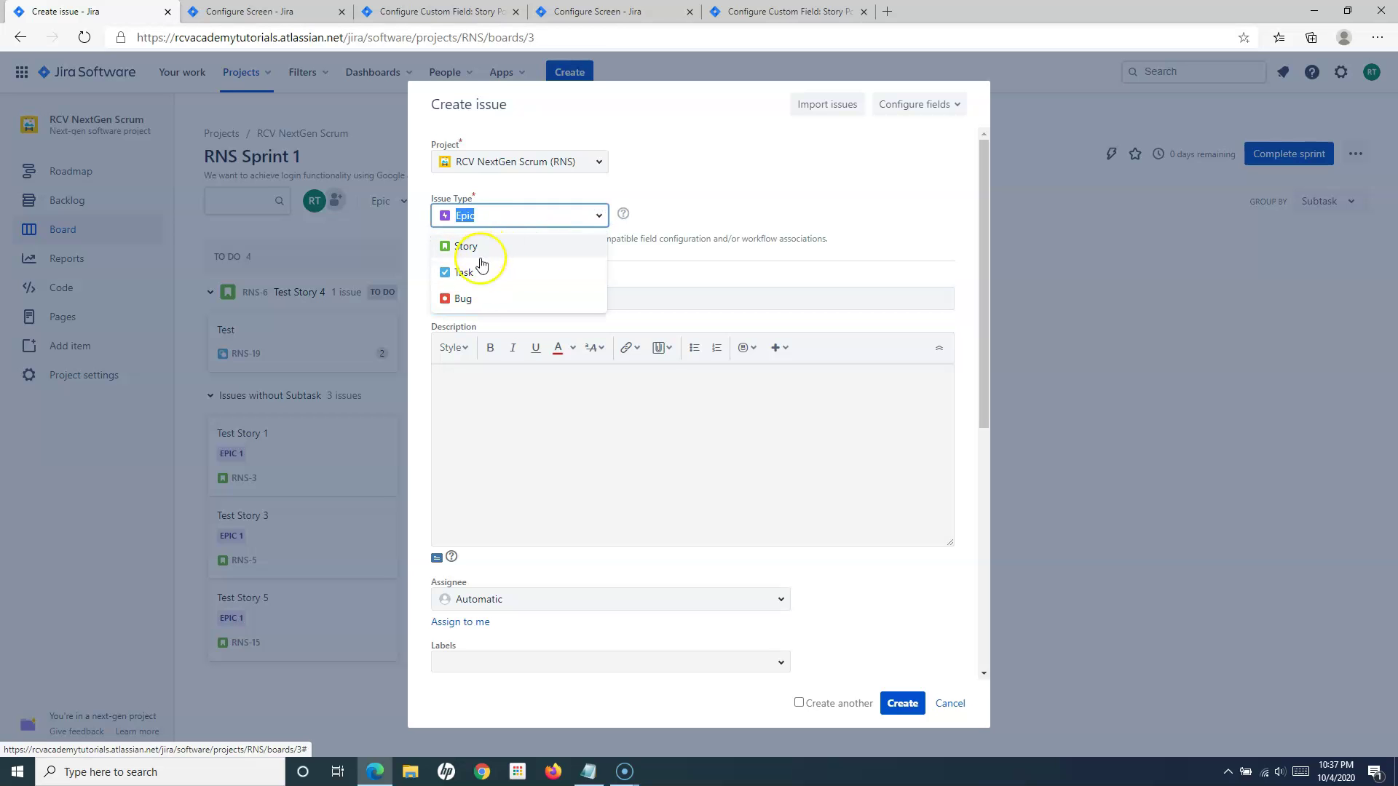
click(466, 300)
scroll(591, 572, down, 5)
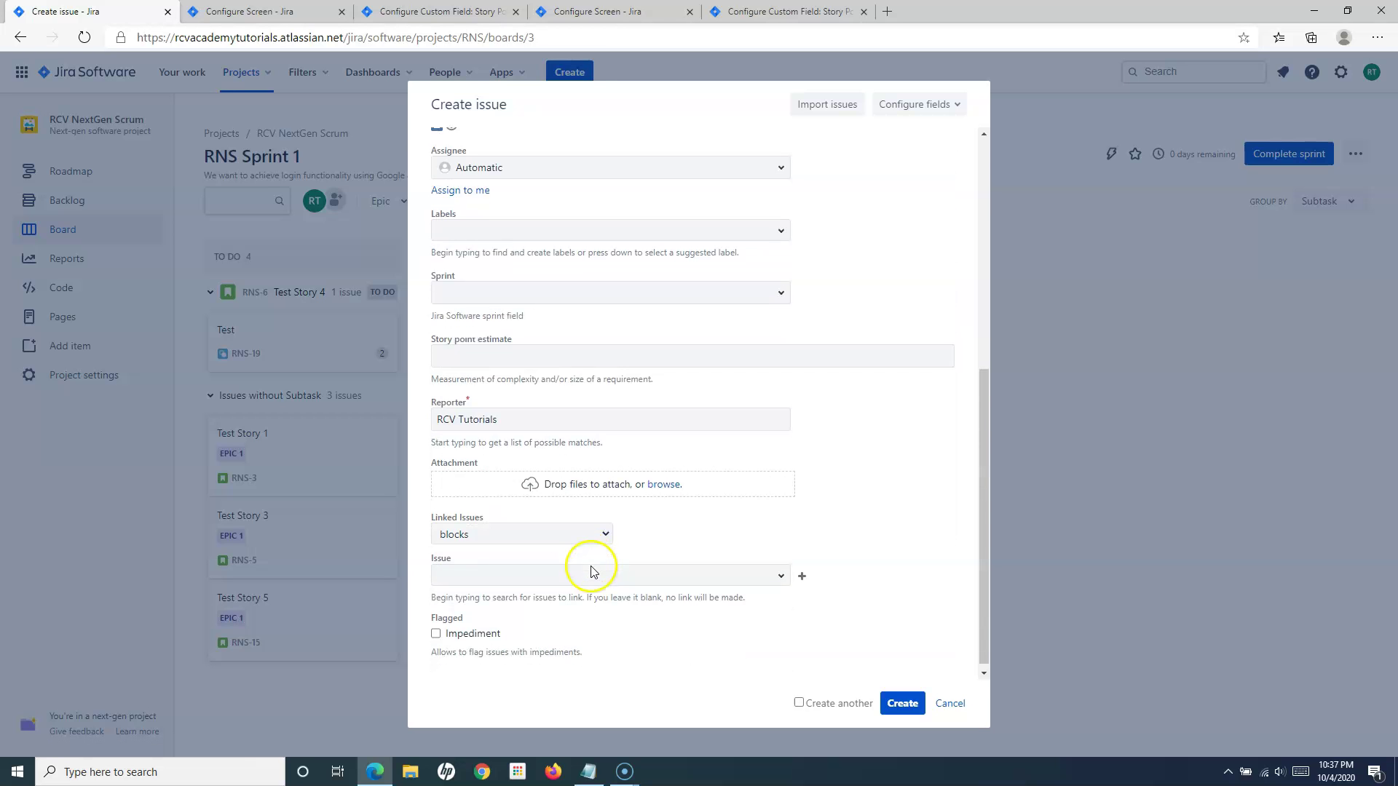
scroll(555, 636, up, 1)
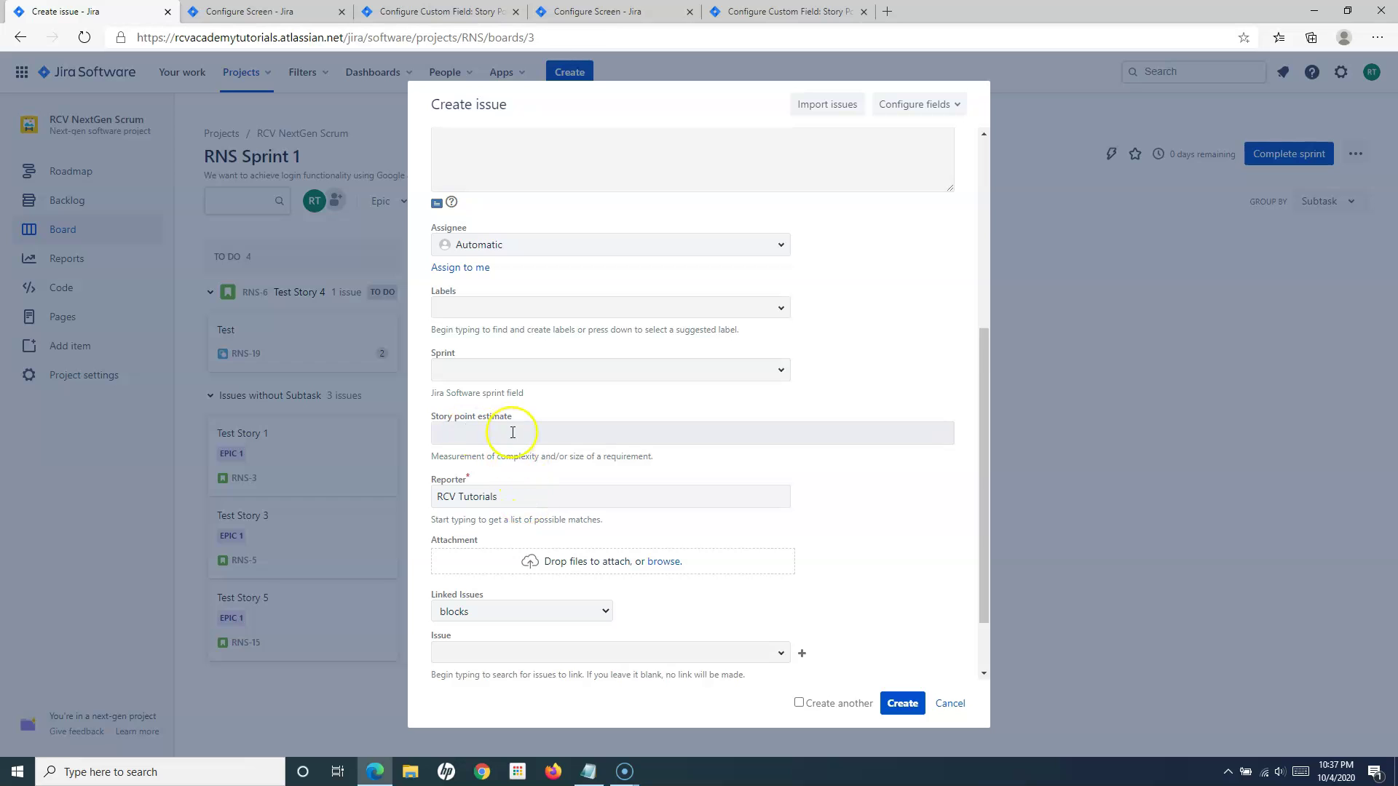
scroll(453, 438, up, 5)
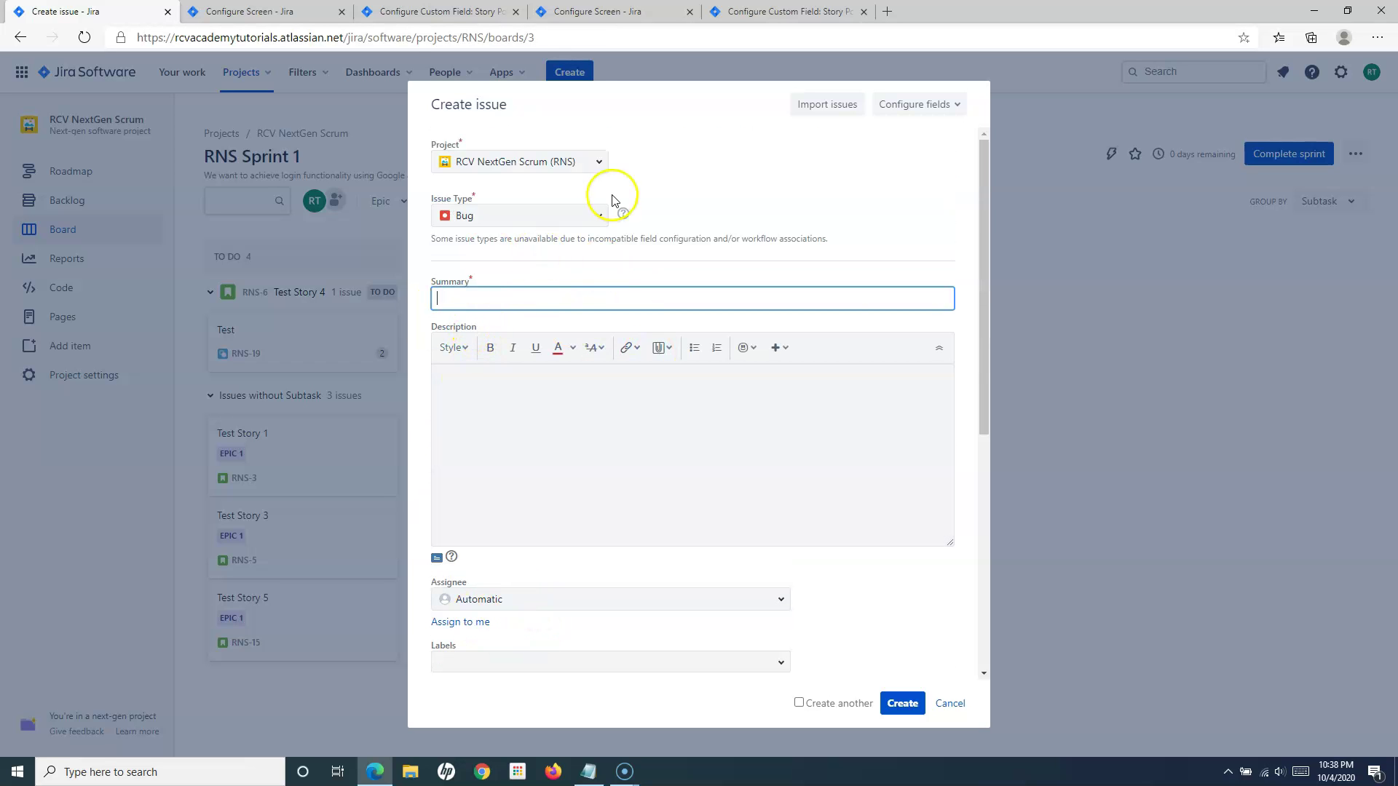
click(599, 217)
click(471, 271)
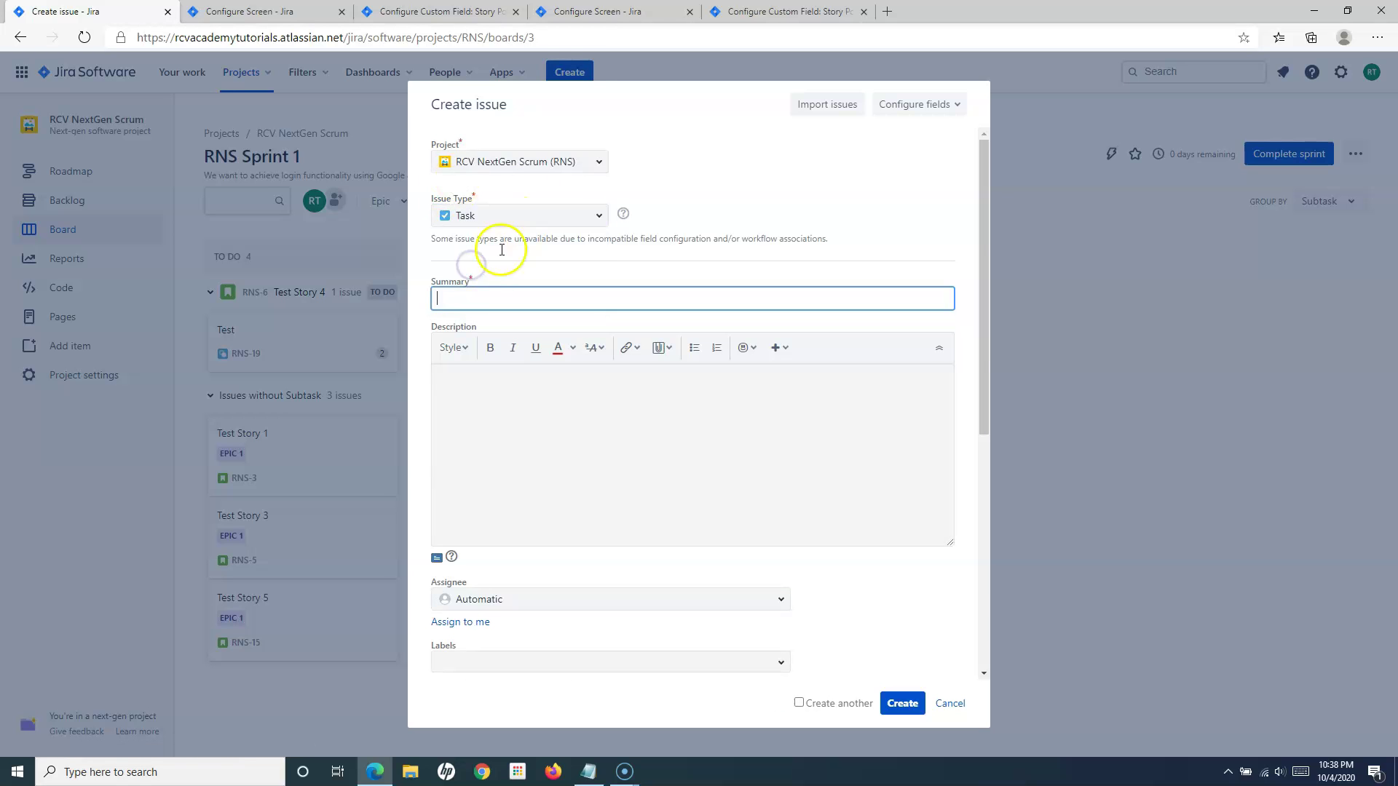
scroll(571, 531, down, 6)
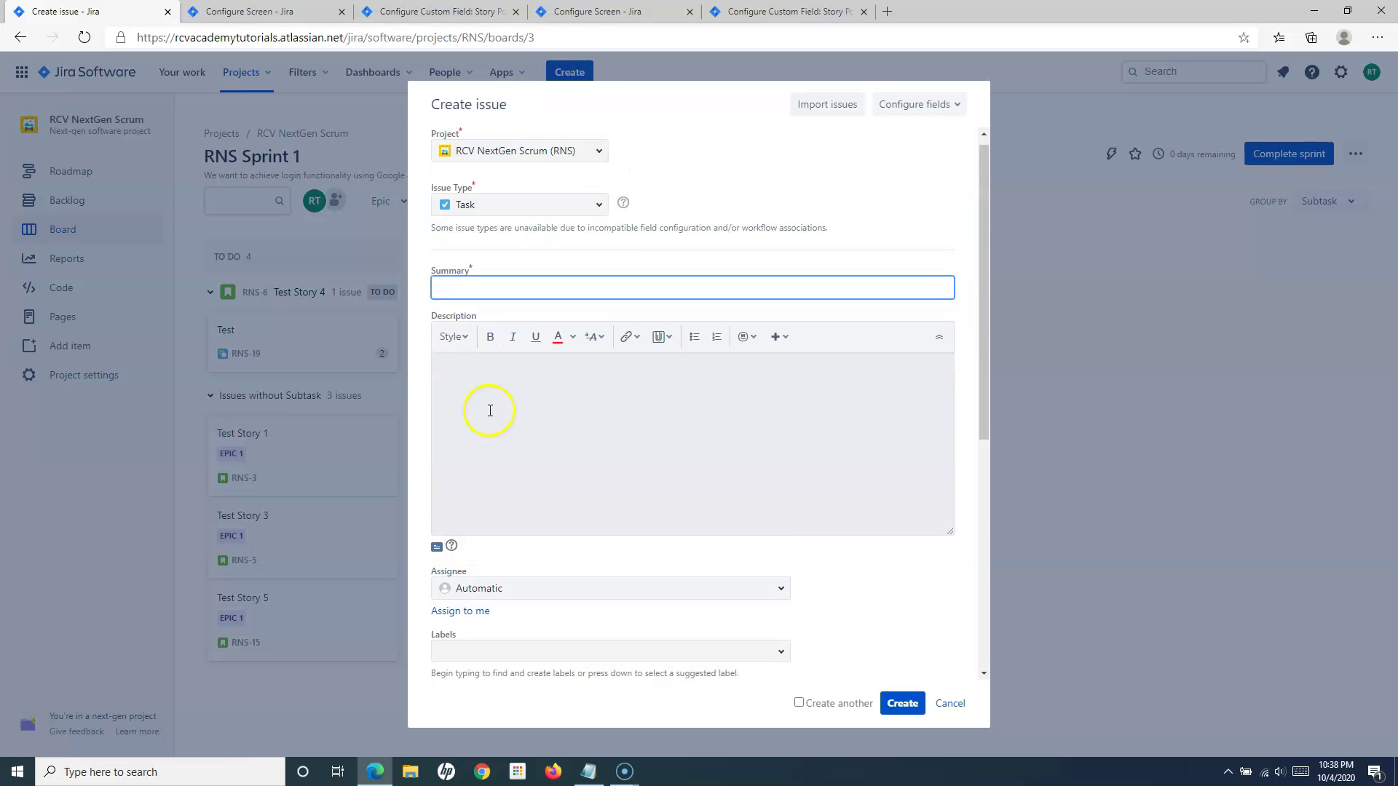
Switch the issue type back to Epic, review its form and configurable fields for Story point estimate, and discard the form.
click(597, 216)
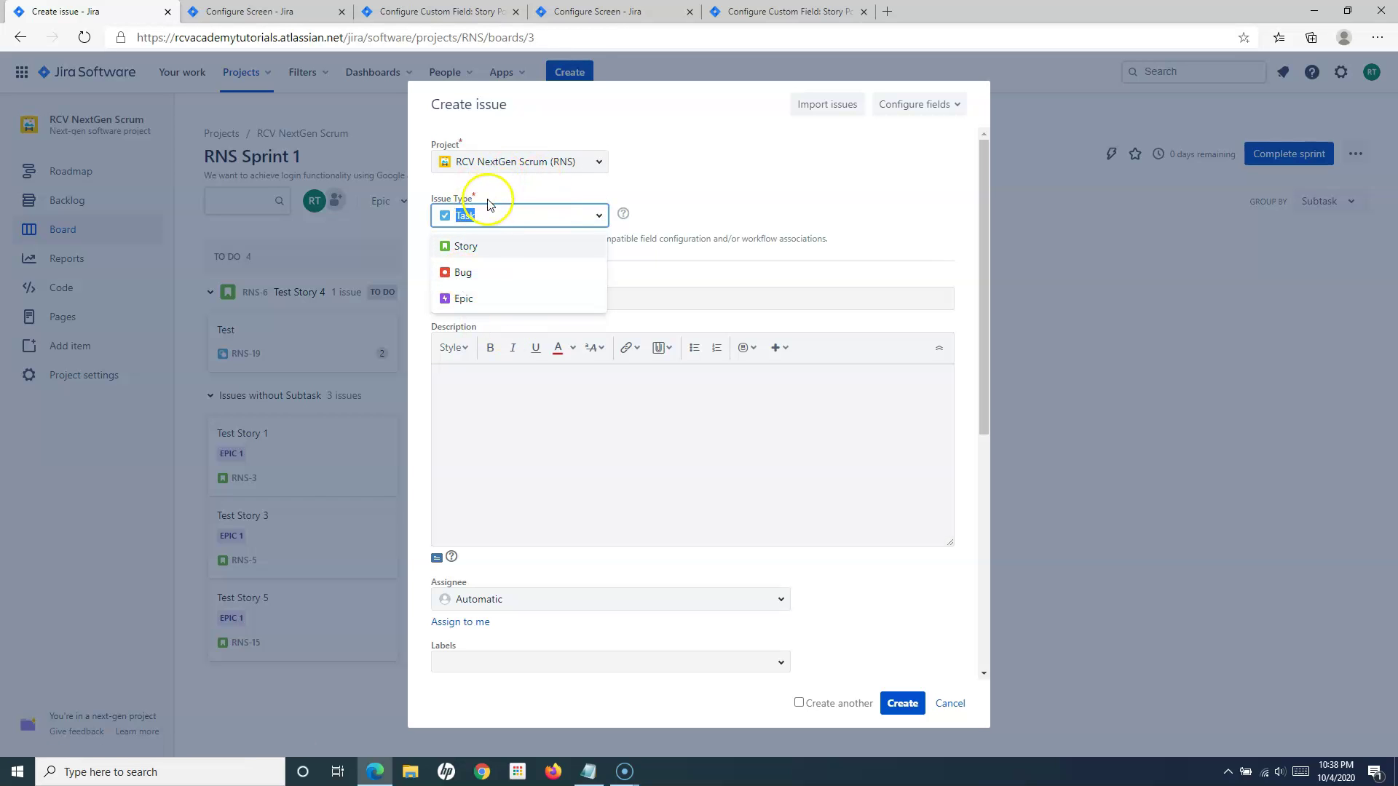
click(475, 303)
scroll(674, 568, down, 5)
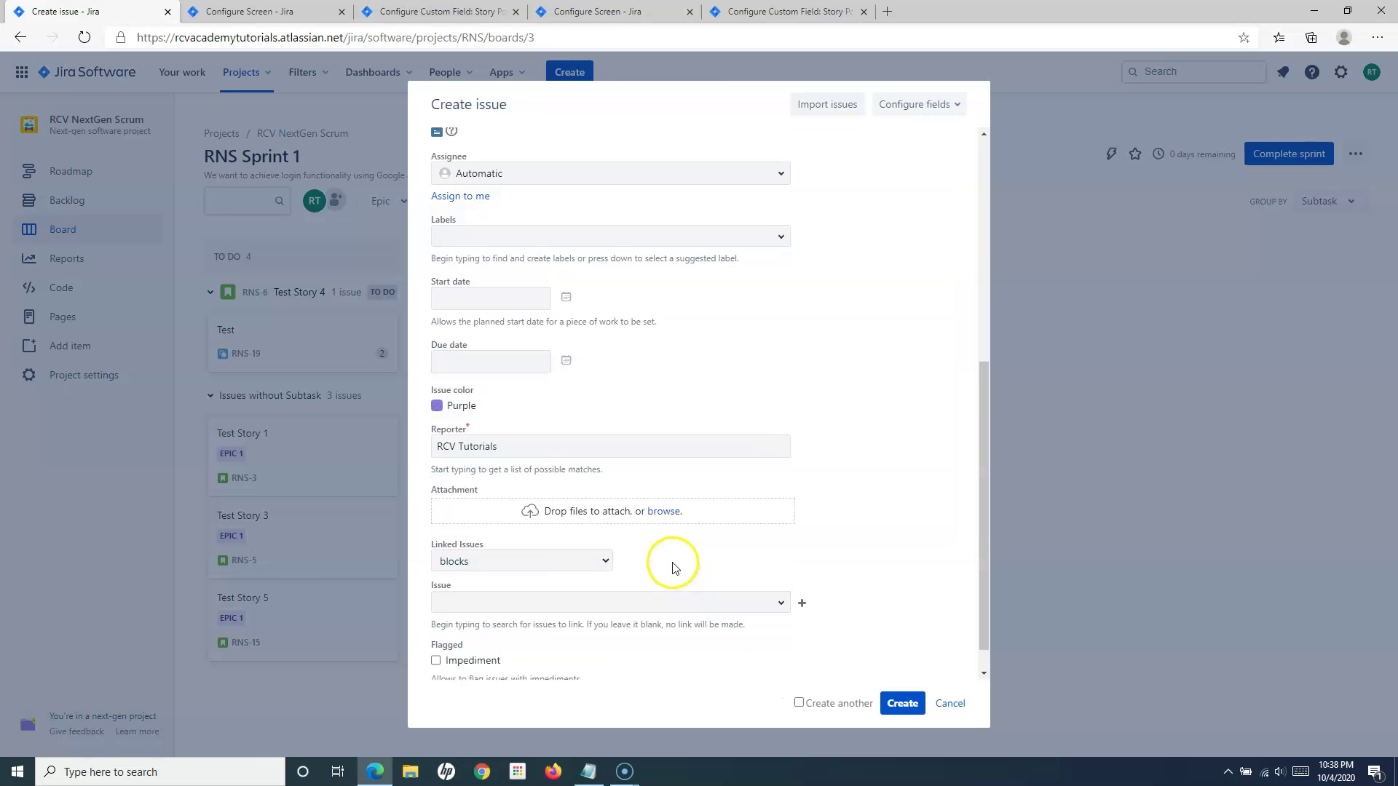
scroll(673, 568, down, 1)
scroll(743, 587, up, 6)
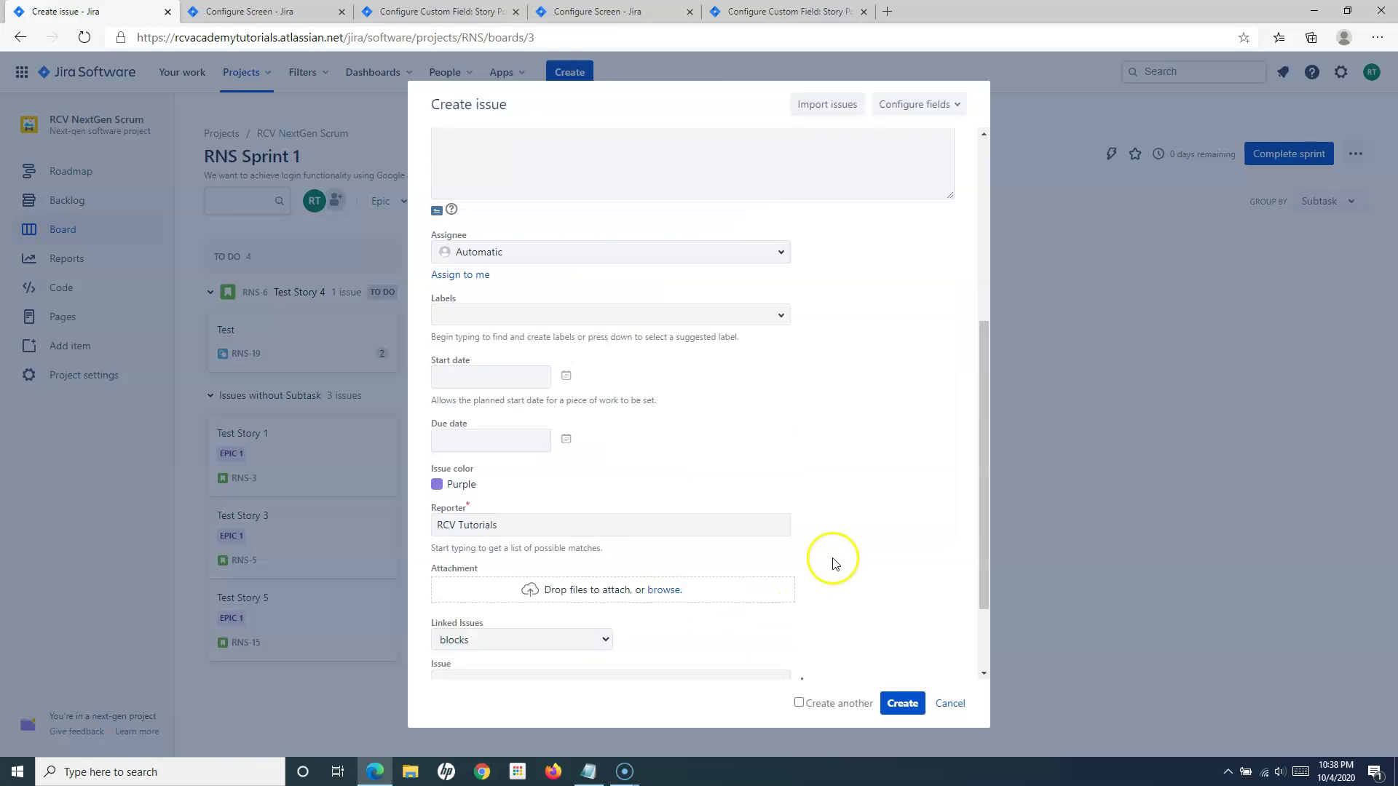
click(955, 107)
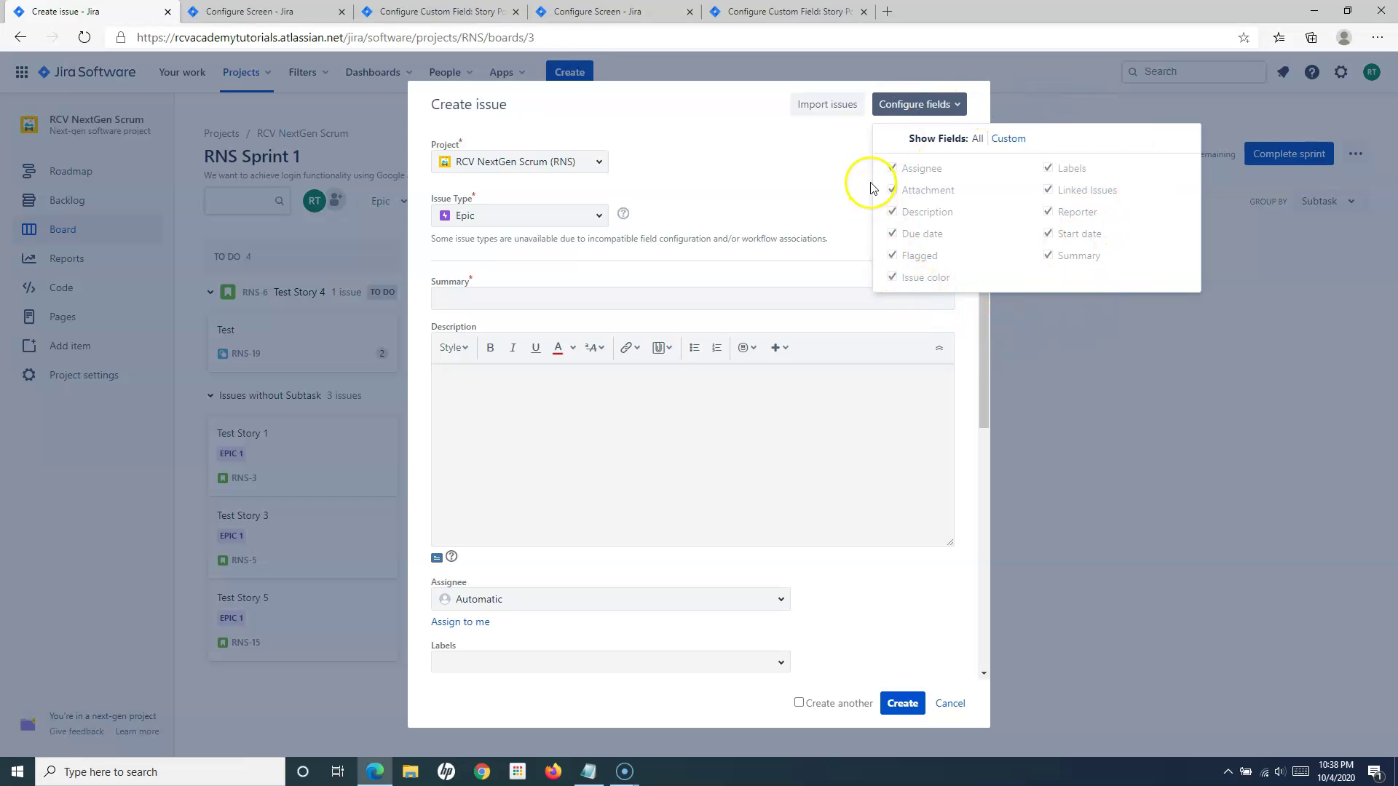
click(923, 106)
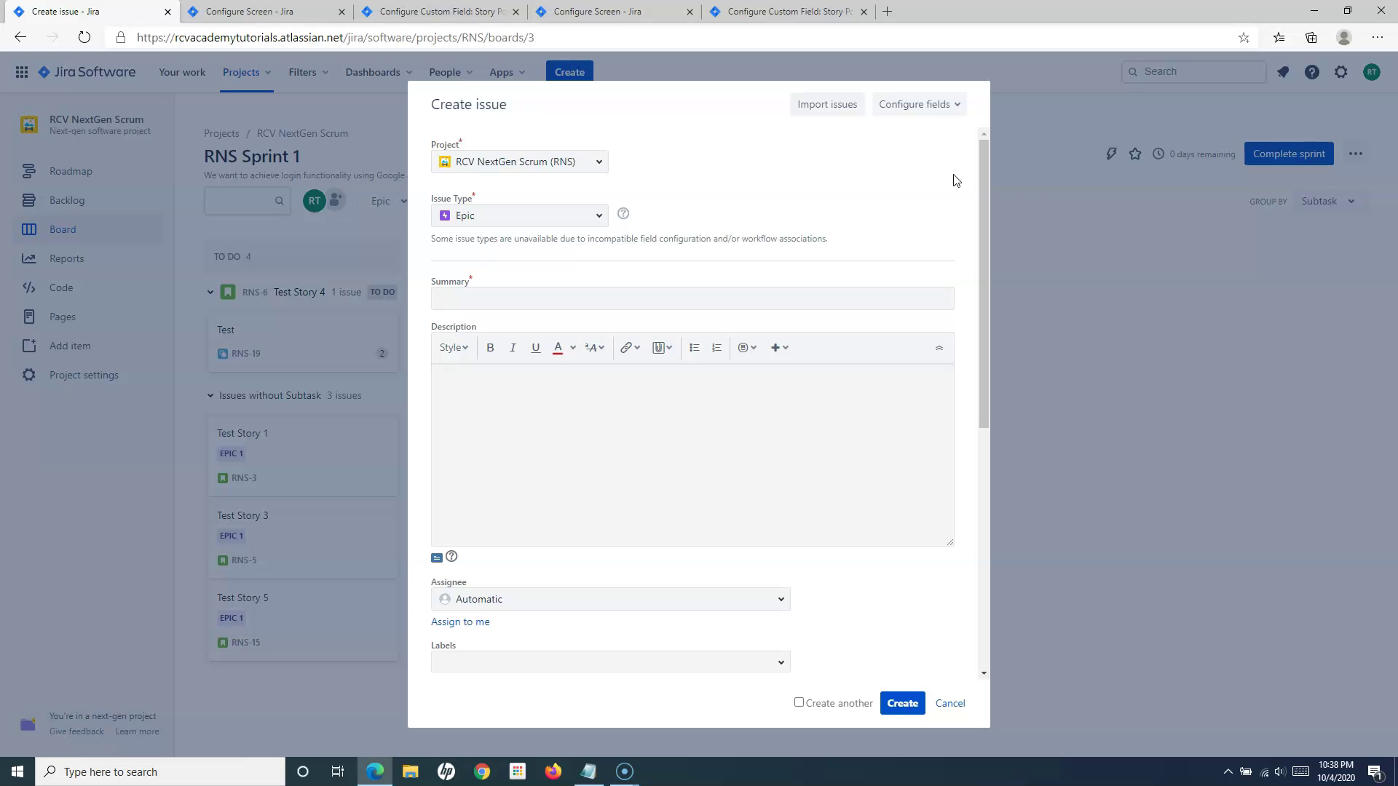
click(952, 703)
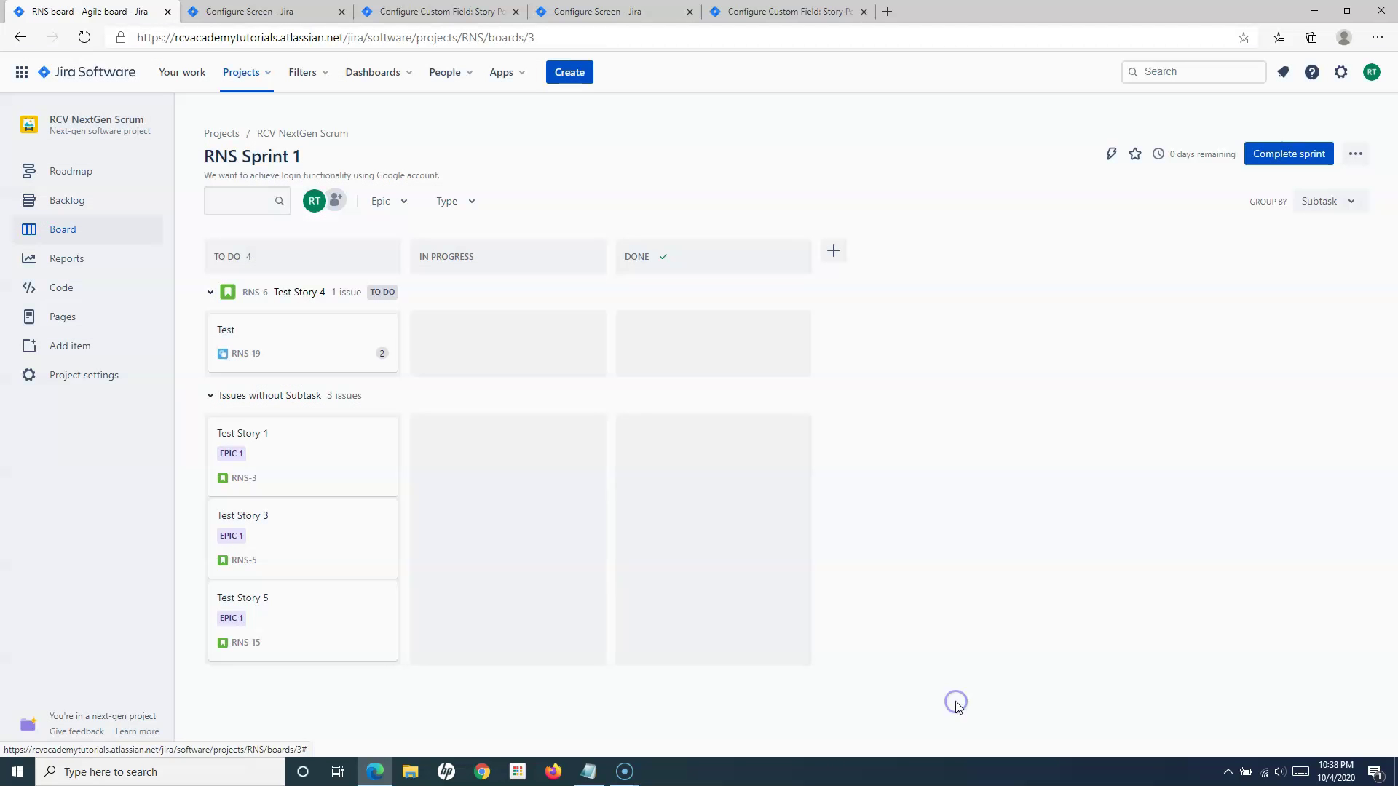
Open the RCV NextGen Scrum issue type settings and review the context fields of Bug, Story, Task and Subtask.
click(85, 377)
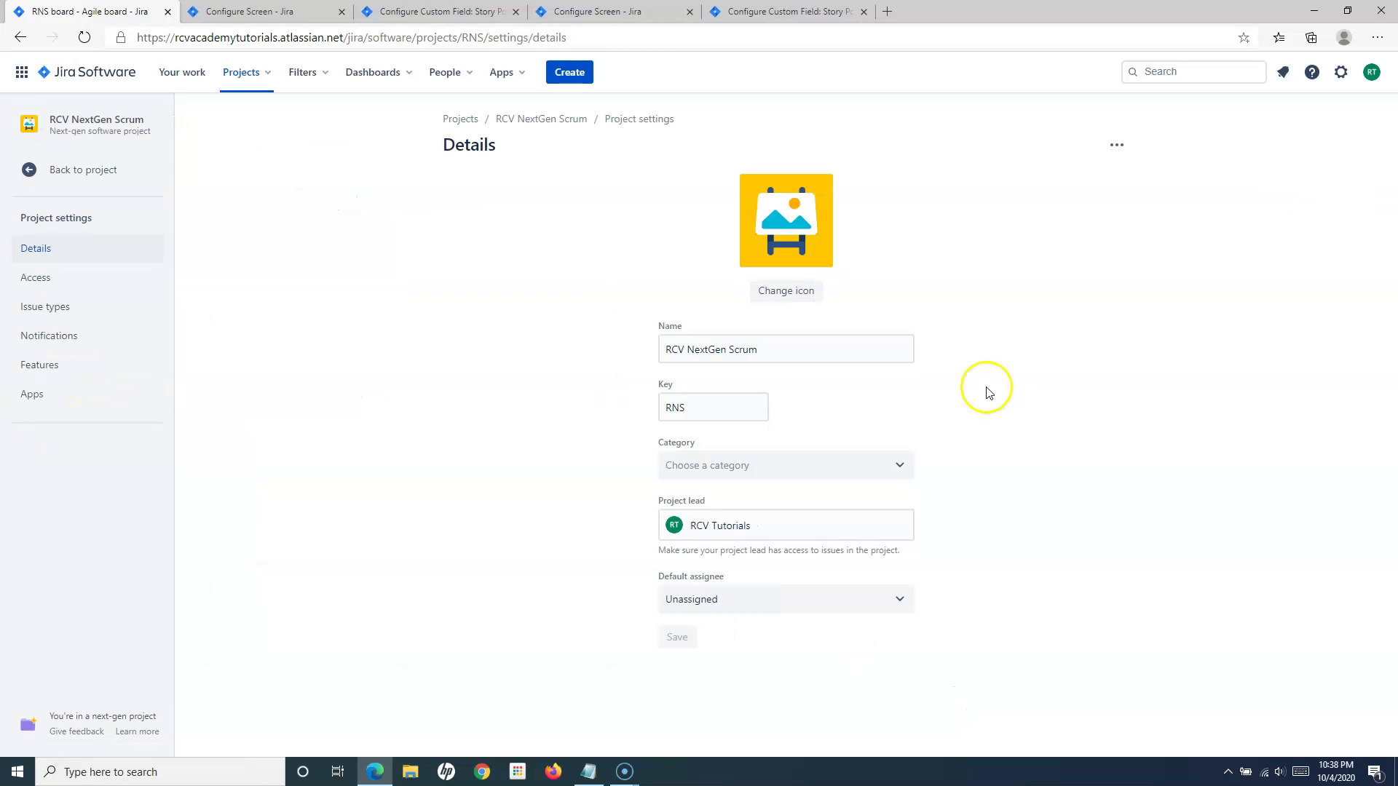
click(51, 311)
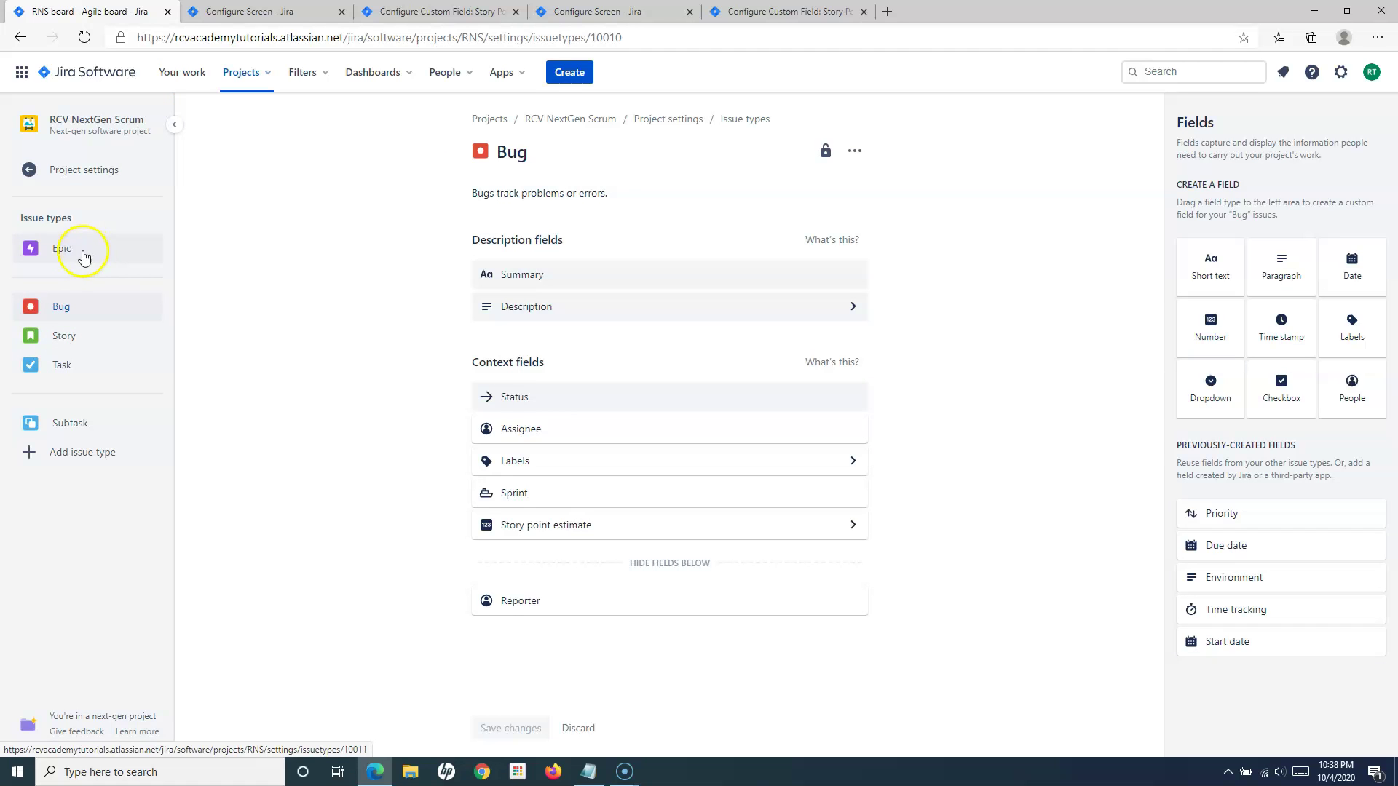
click(45, 327)
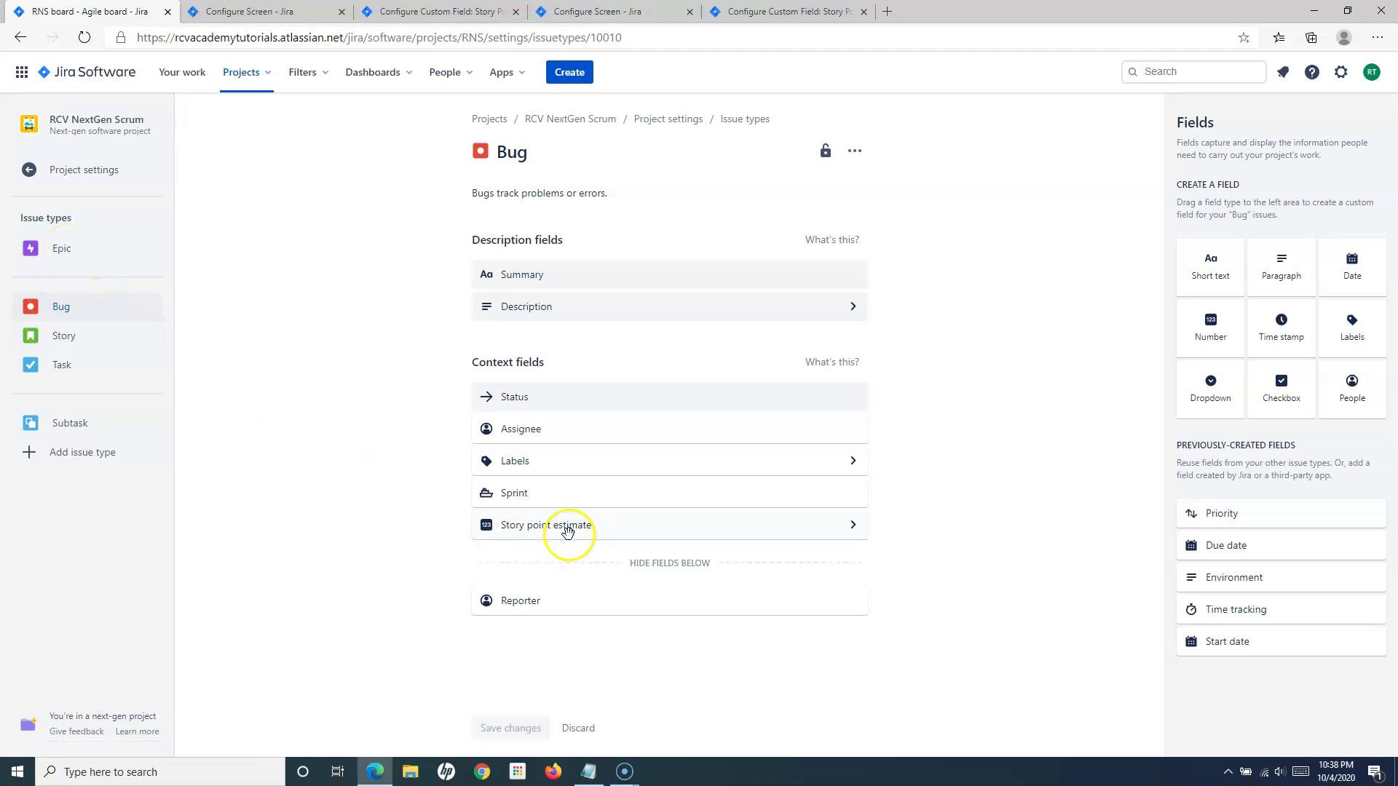
click(60, 335)
click(97, 364)
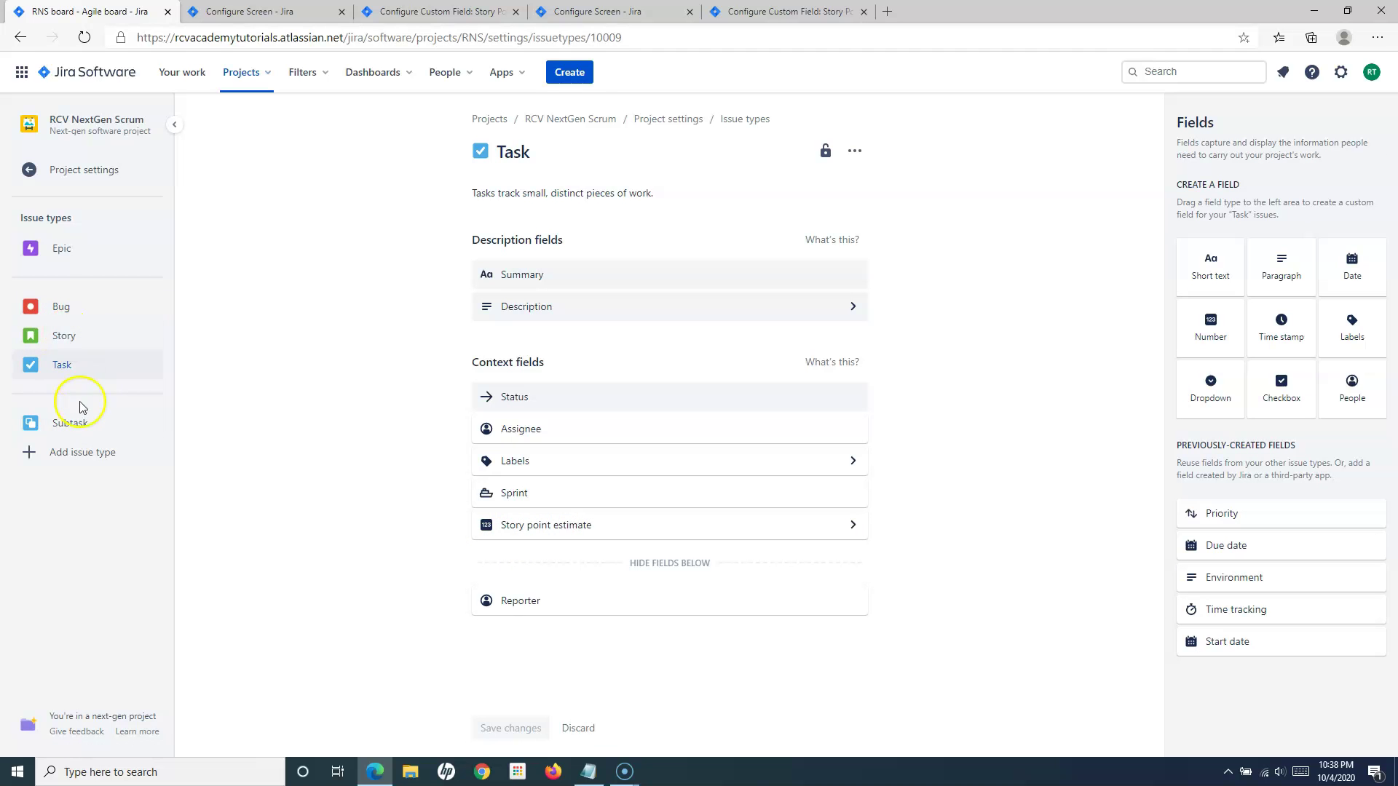
click(69, 423)
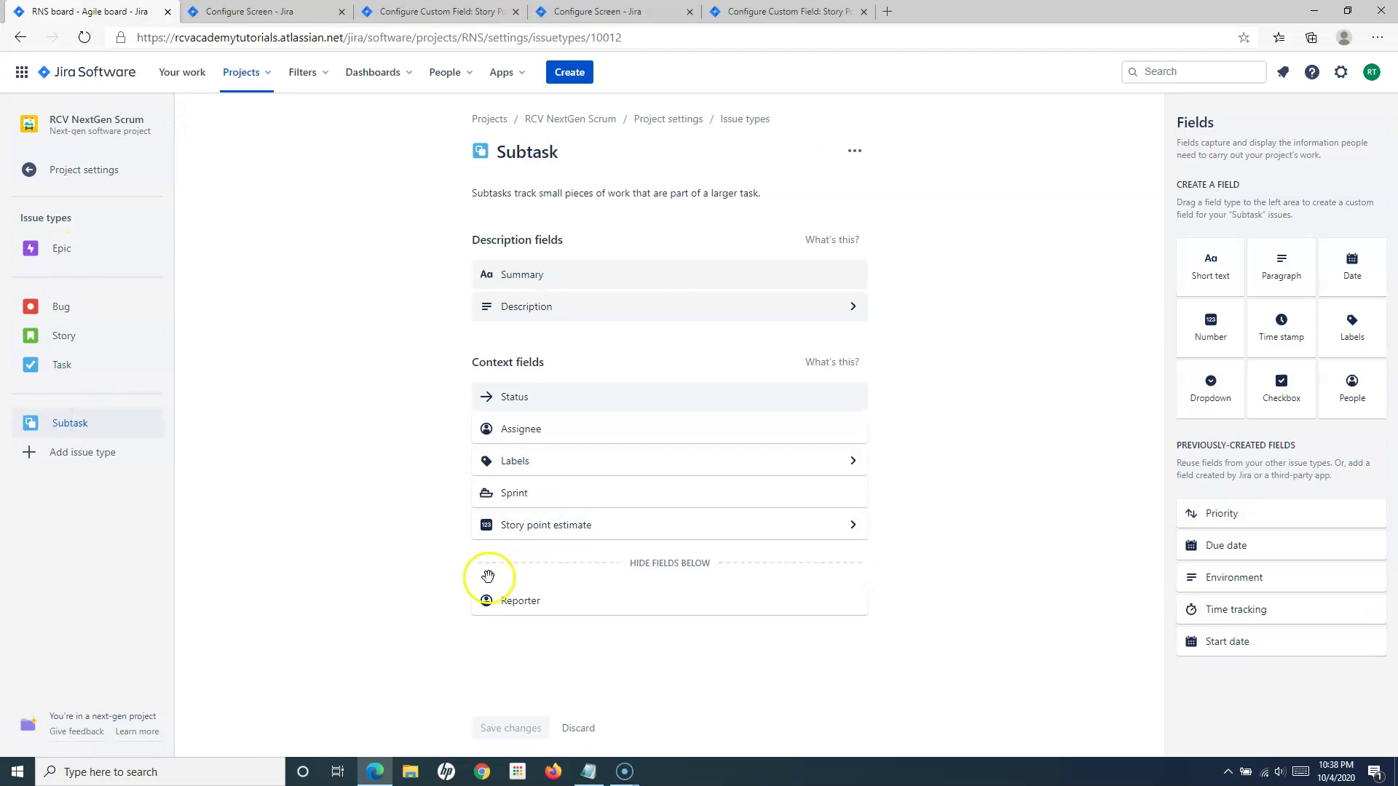
Add the previously created Story point estimate field to the Epic issue type's context fields below Due date and save the changes.
click(67, 249)
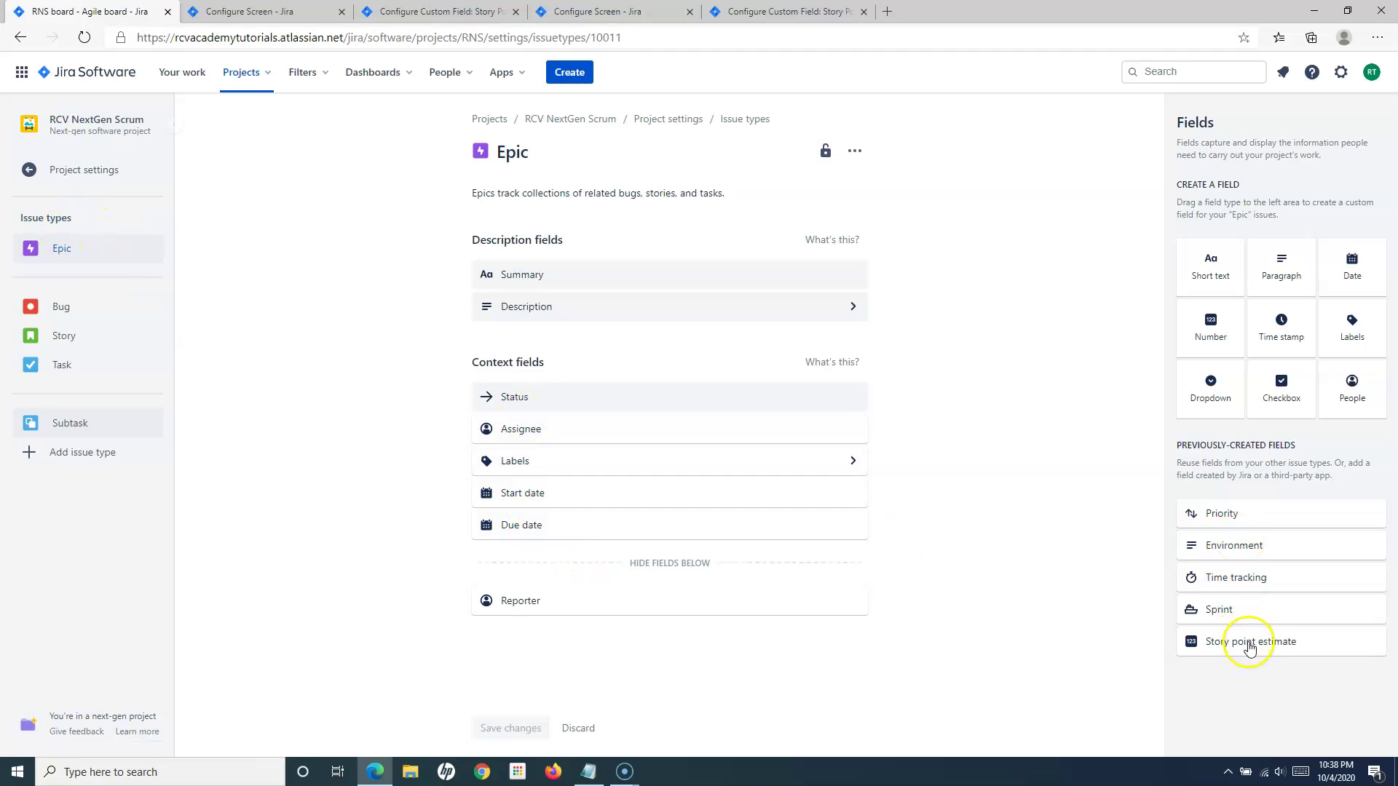
drag(1243, 642, 545, 554)
click(500, 728)
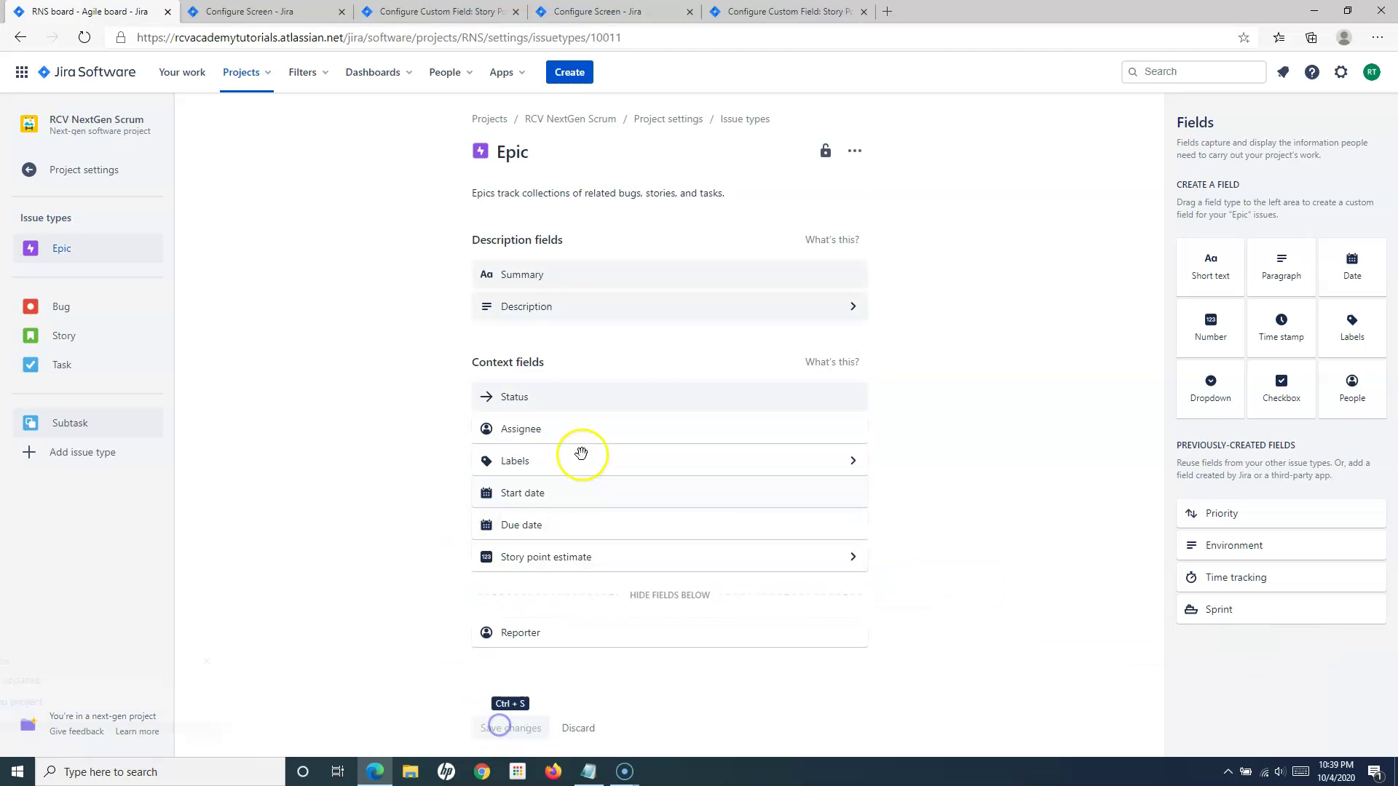
Open the RCV NextGen Scrum project, check a new Epic's form for the Story point estimate field, and discard the form.
click(88, 127)
click(44, 71)
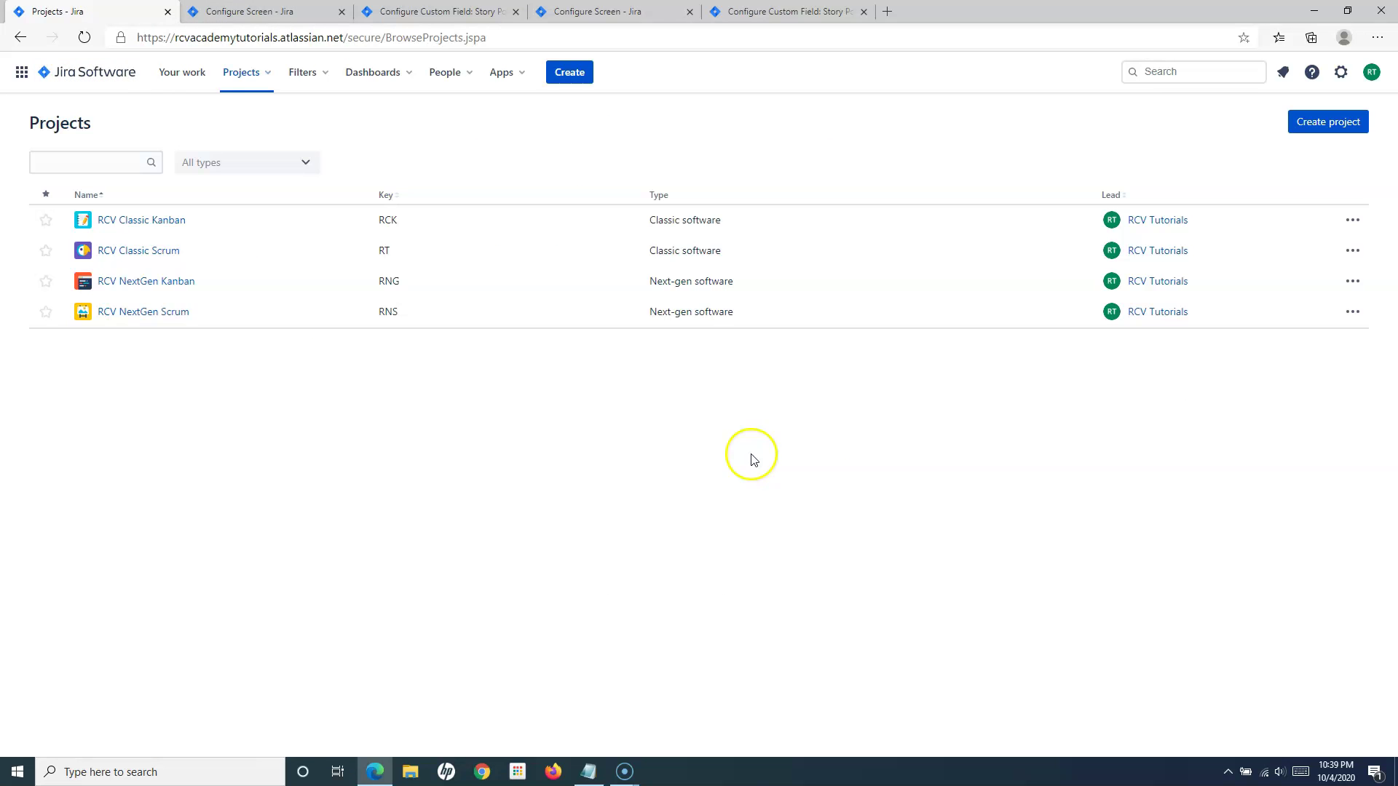
click(158, 313)
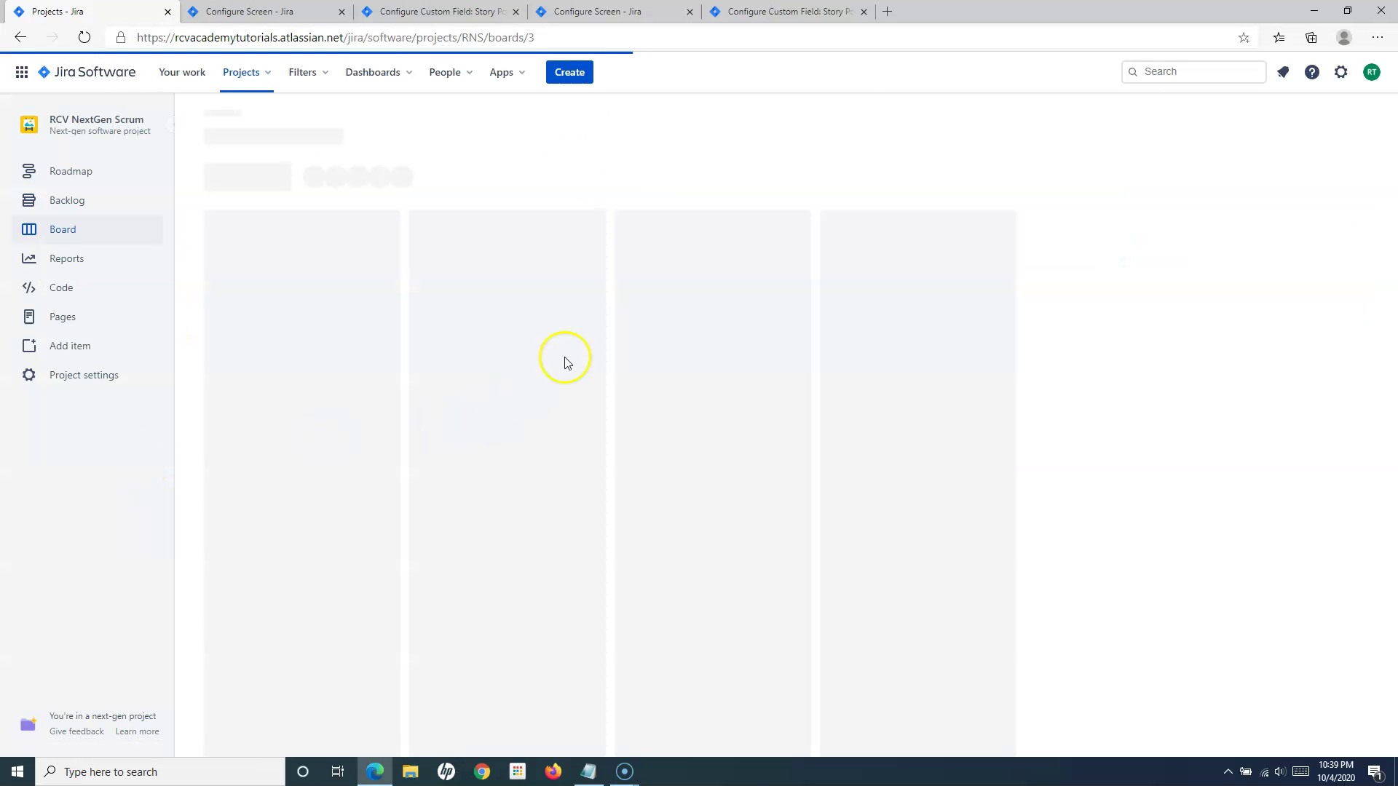
click(569, 73)
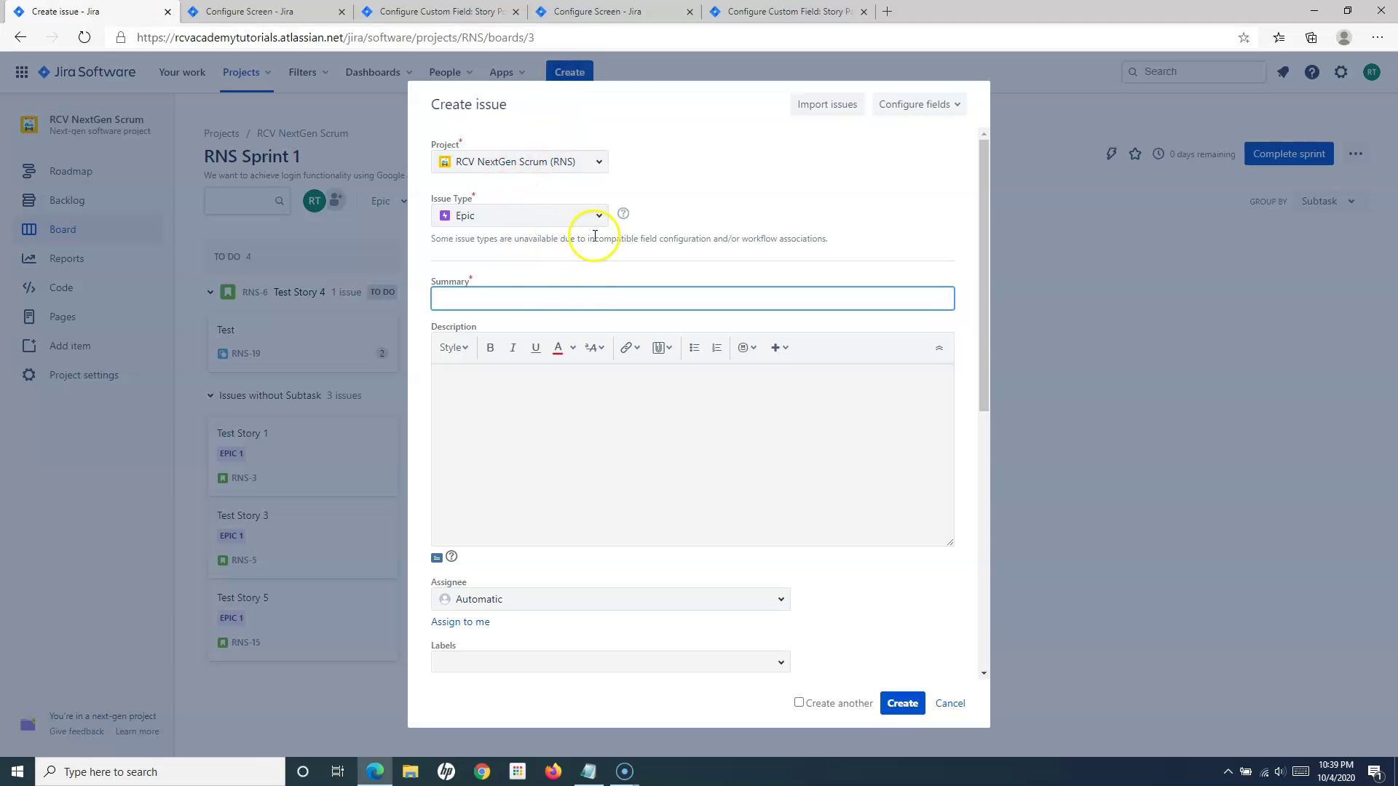
scroll(524, 470, down, 5)
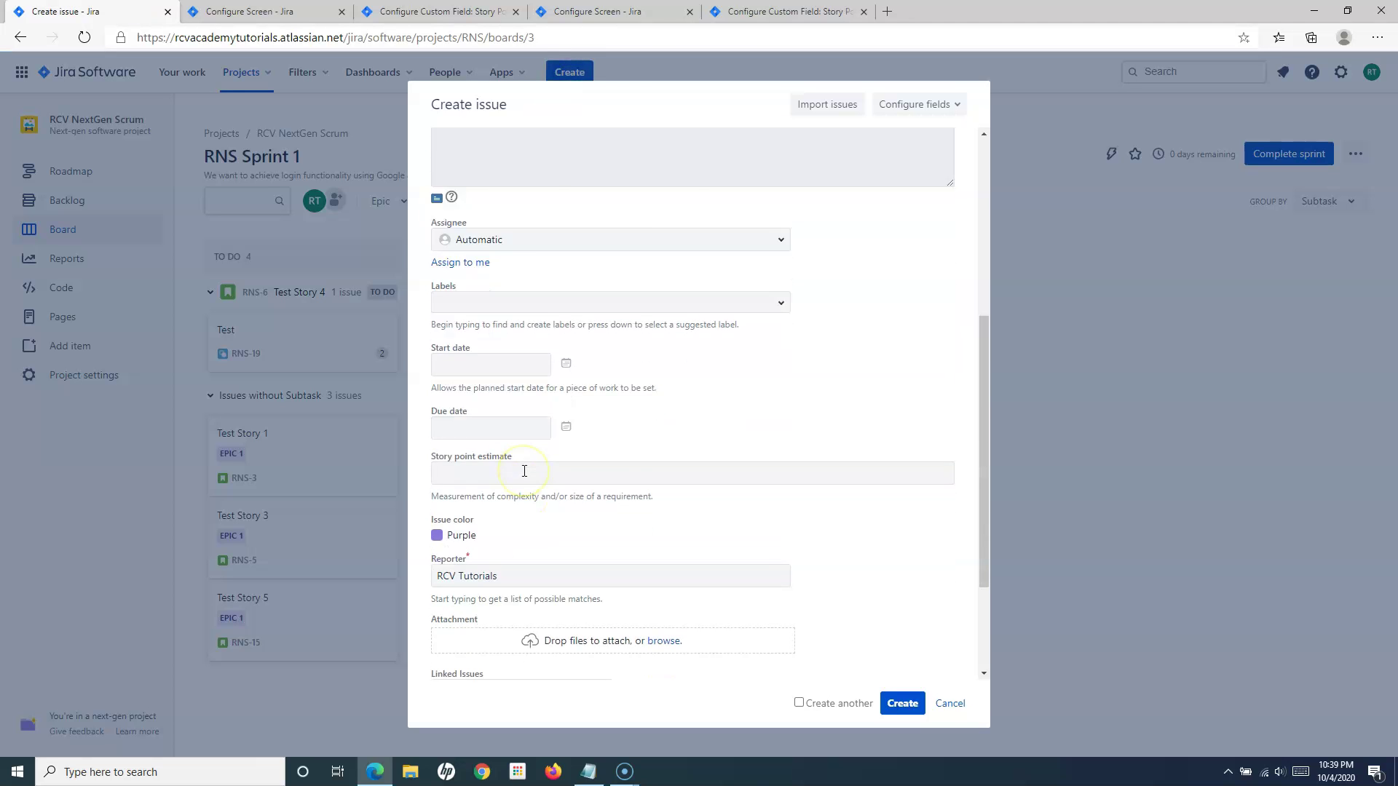
scroll(525, 471, down, 2)
click(464, 307)
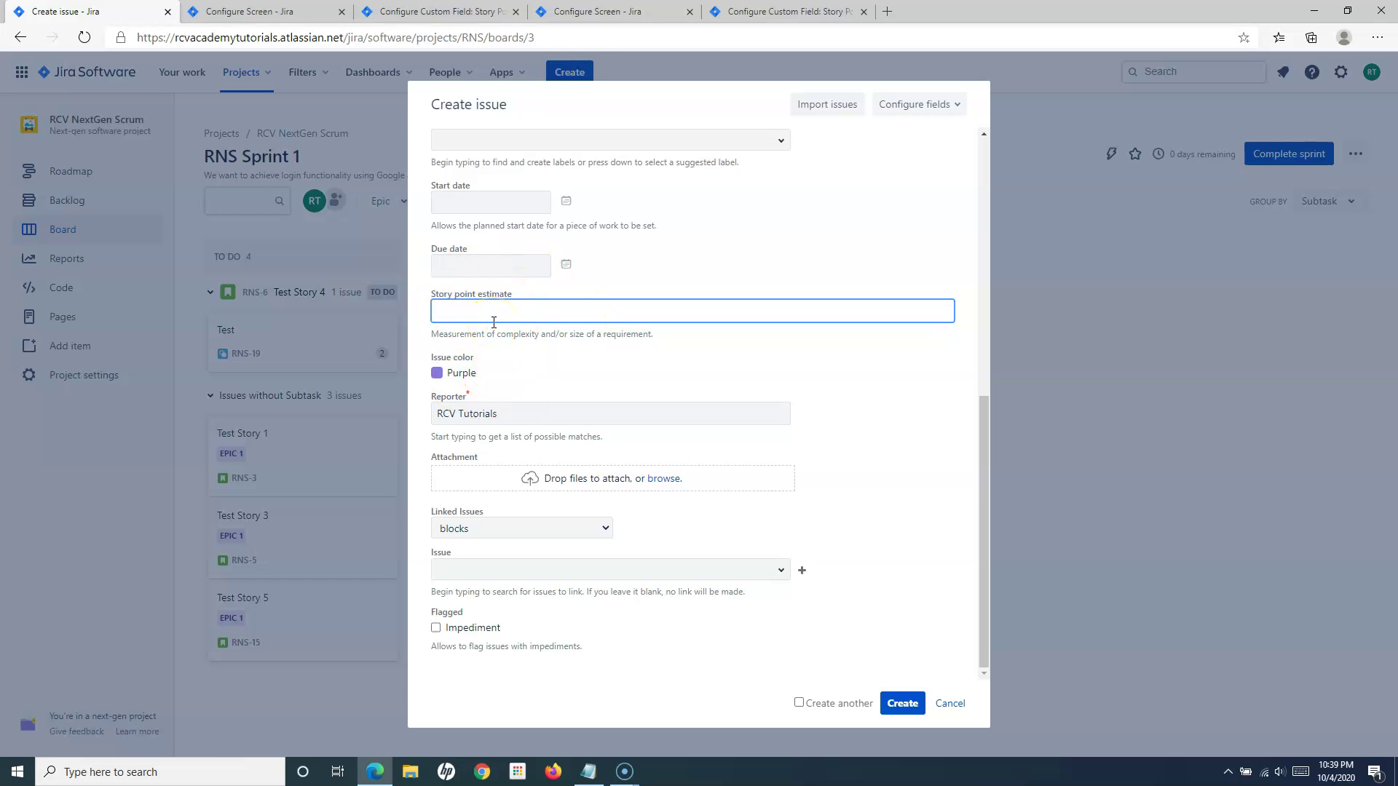
click(950, 704)
Open the RCV NextGen Kanban project, review a new Task's form for a story points field, and discard the form.
click(104, 68)
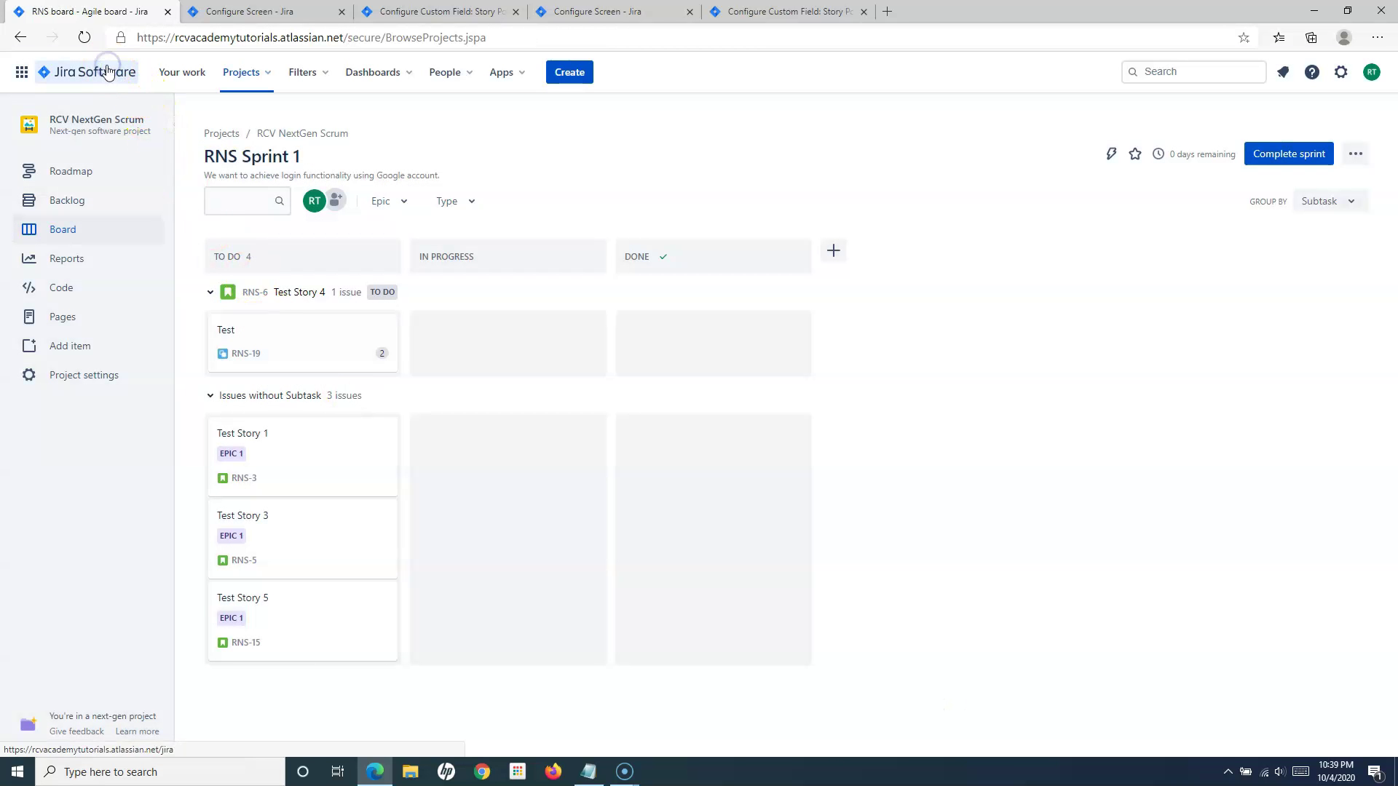
click(168, 287)
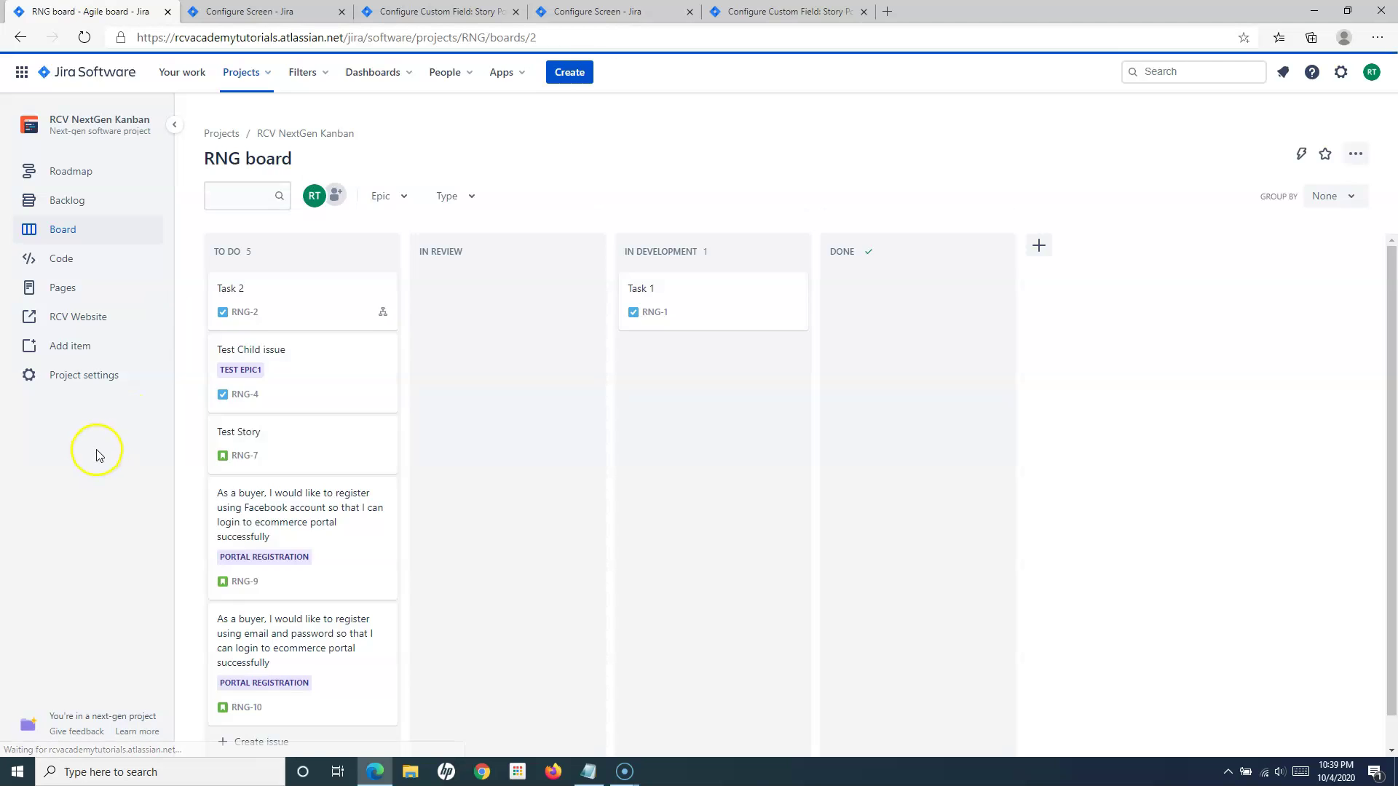
click(573, 68)
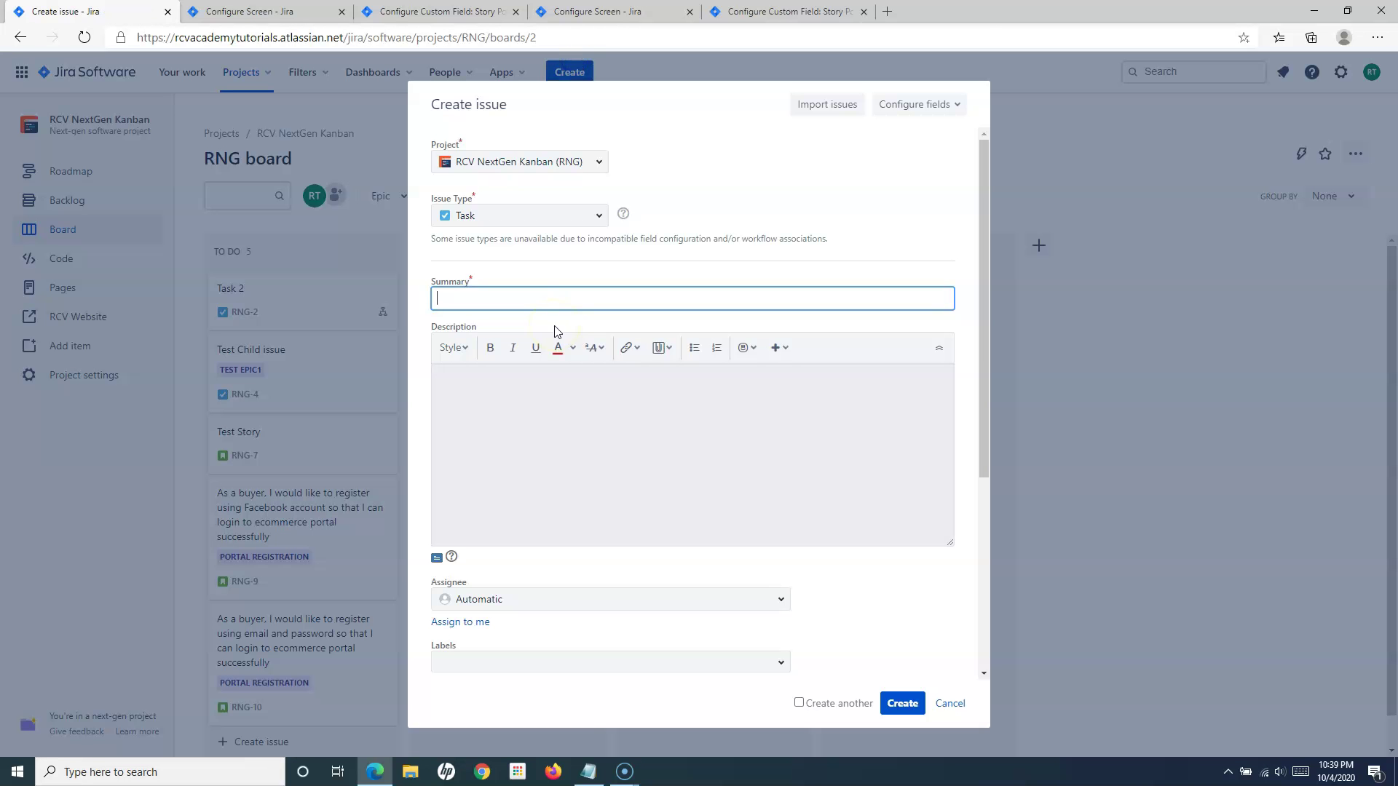
scroll(562, 522, down, 5)
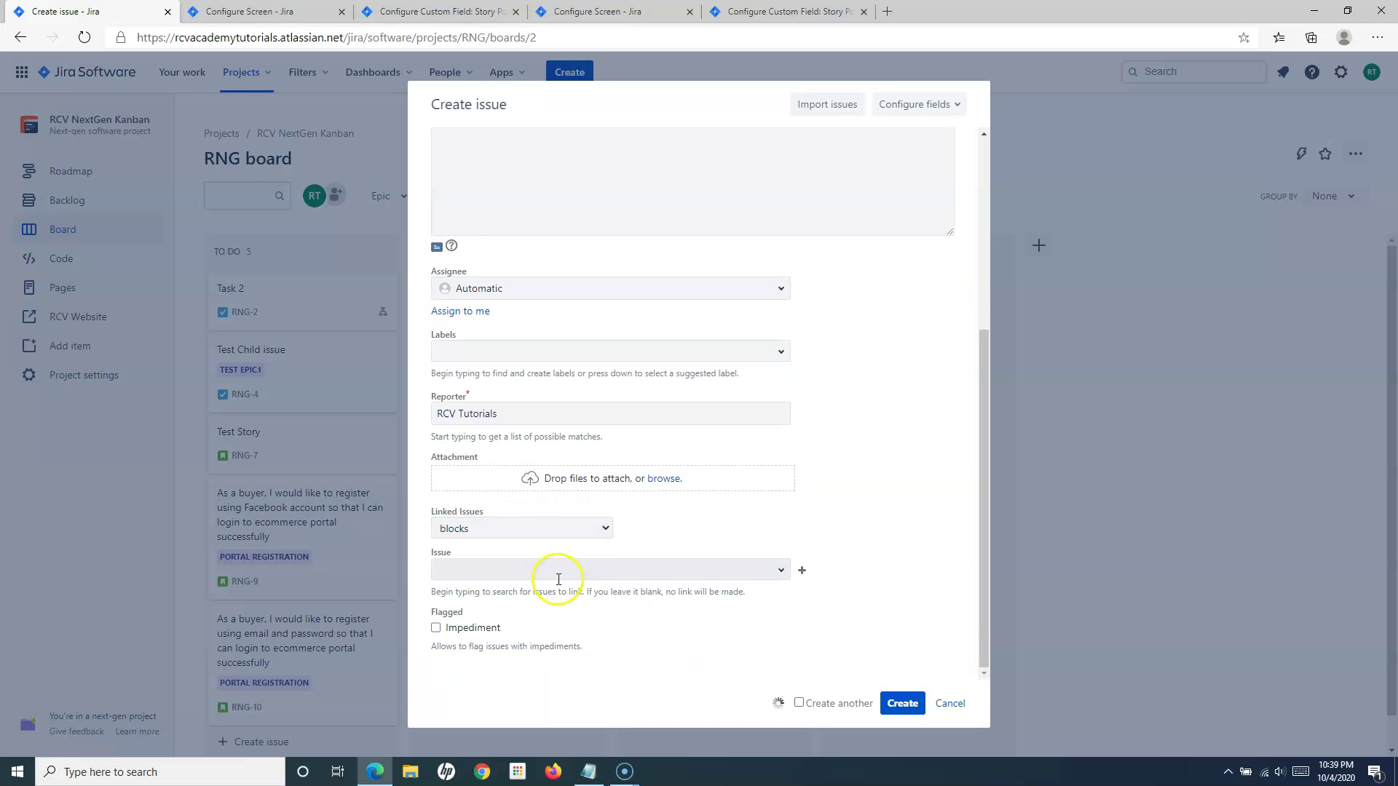
scroll(557, 571, up, 5)
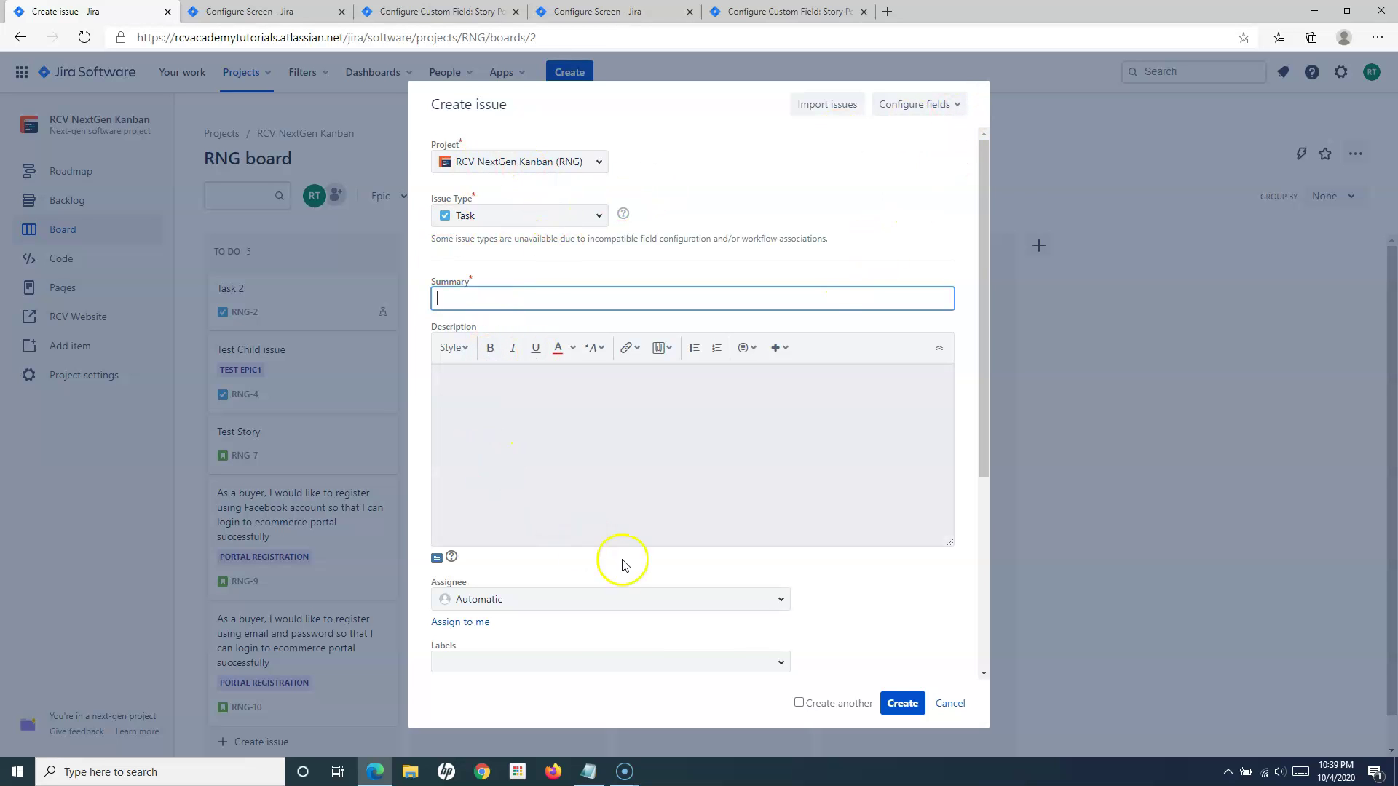
scroll(615, 509, down, 5)
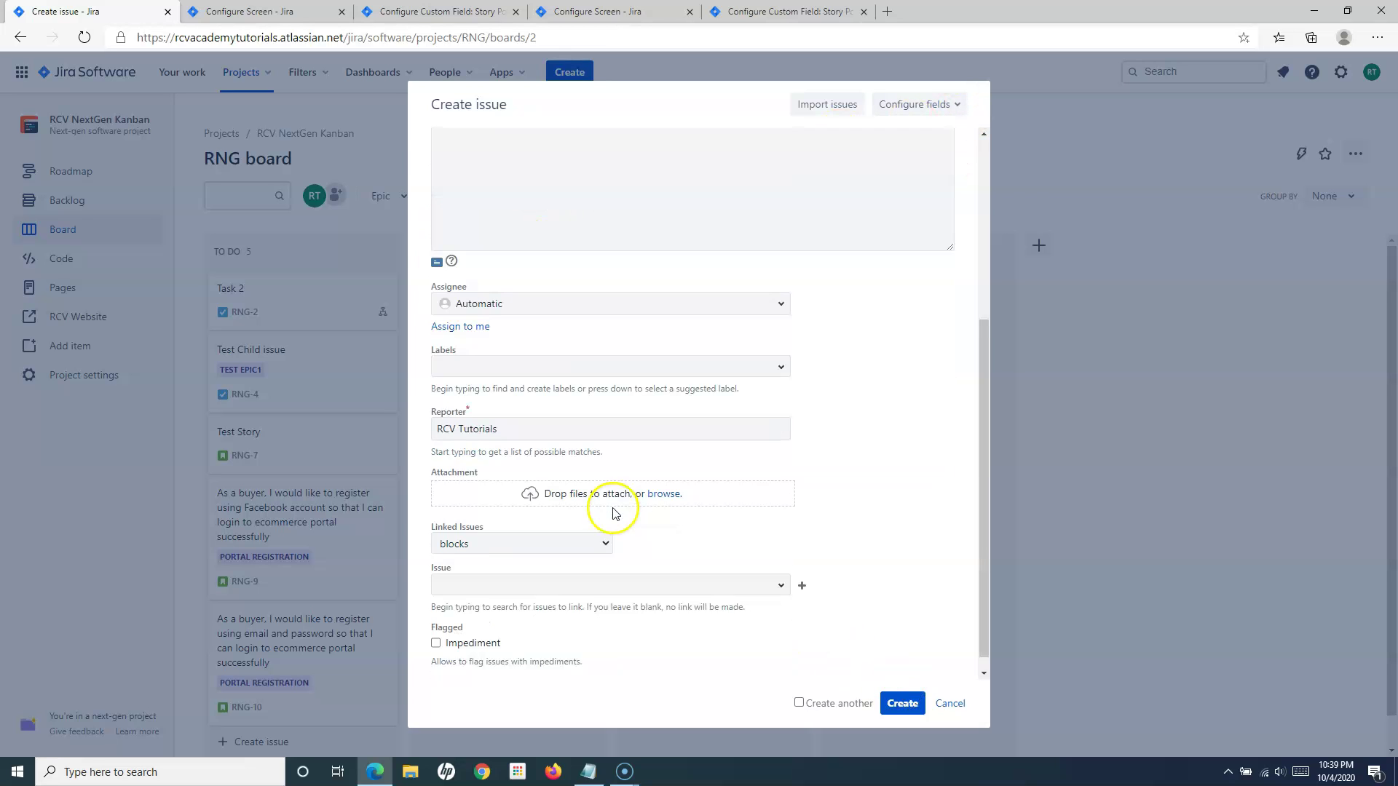
click(950, 703)
Open the RCV NextGen Kanban issue type settings and review the context fields of Bug and Story.
click(106, 387)
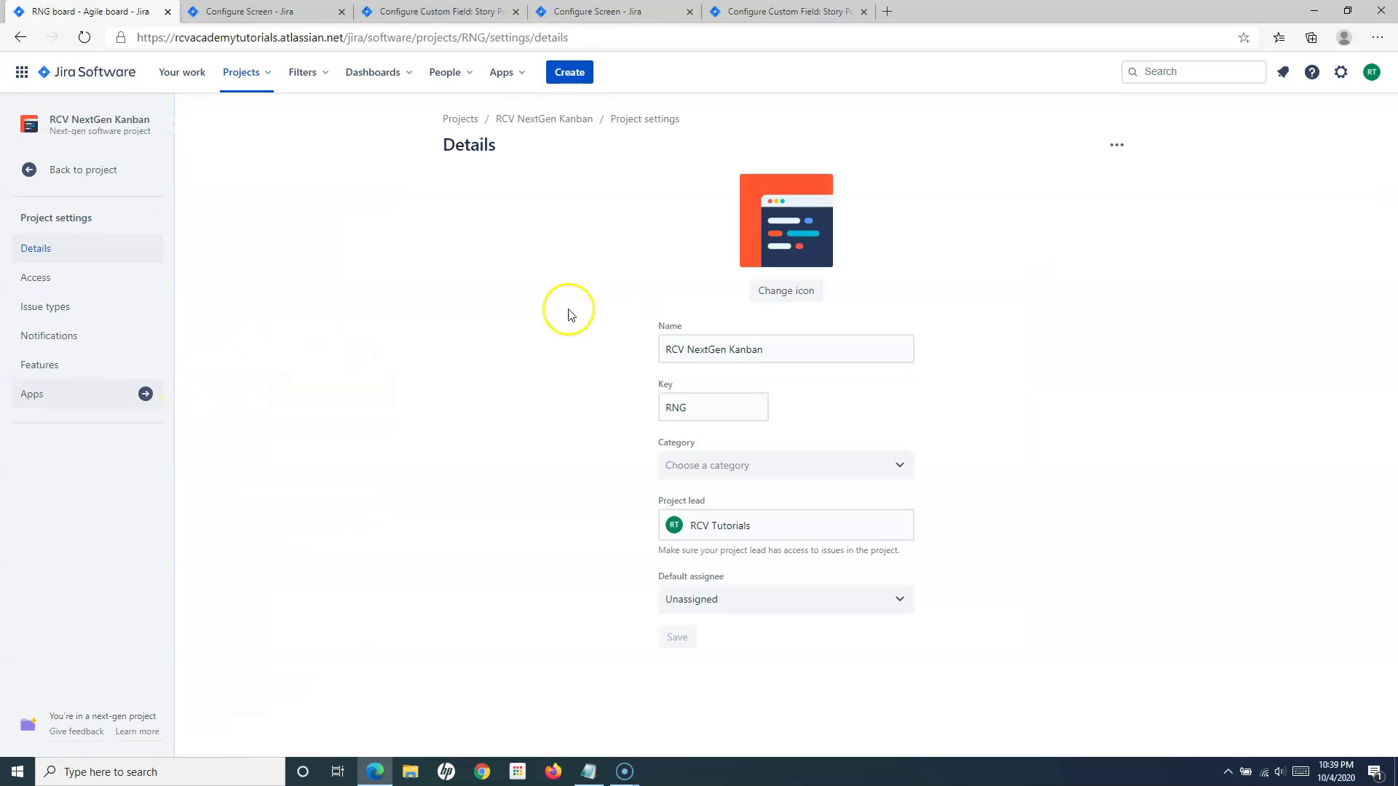
click(44, 309)
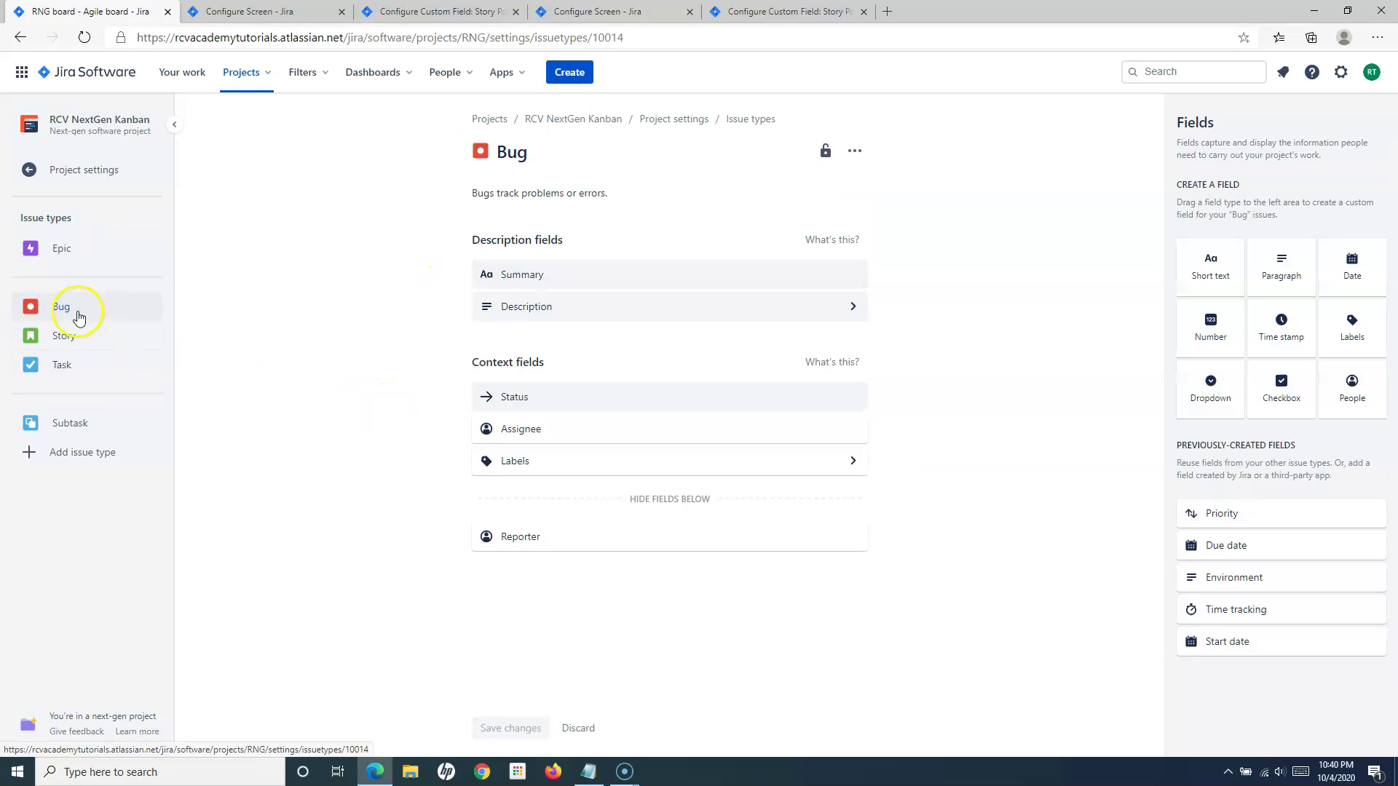
click(73, 343)
Create a number field named Story Points in the Task issue type's context fields, between Status and Assignee, and save the changes.
click(73, 370)
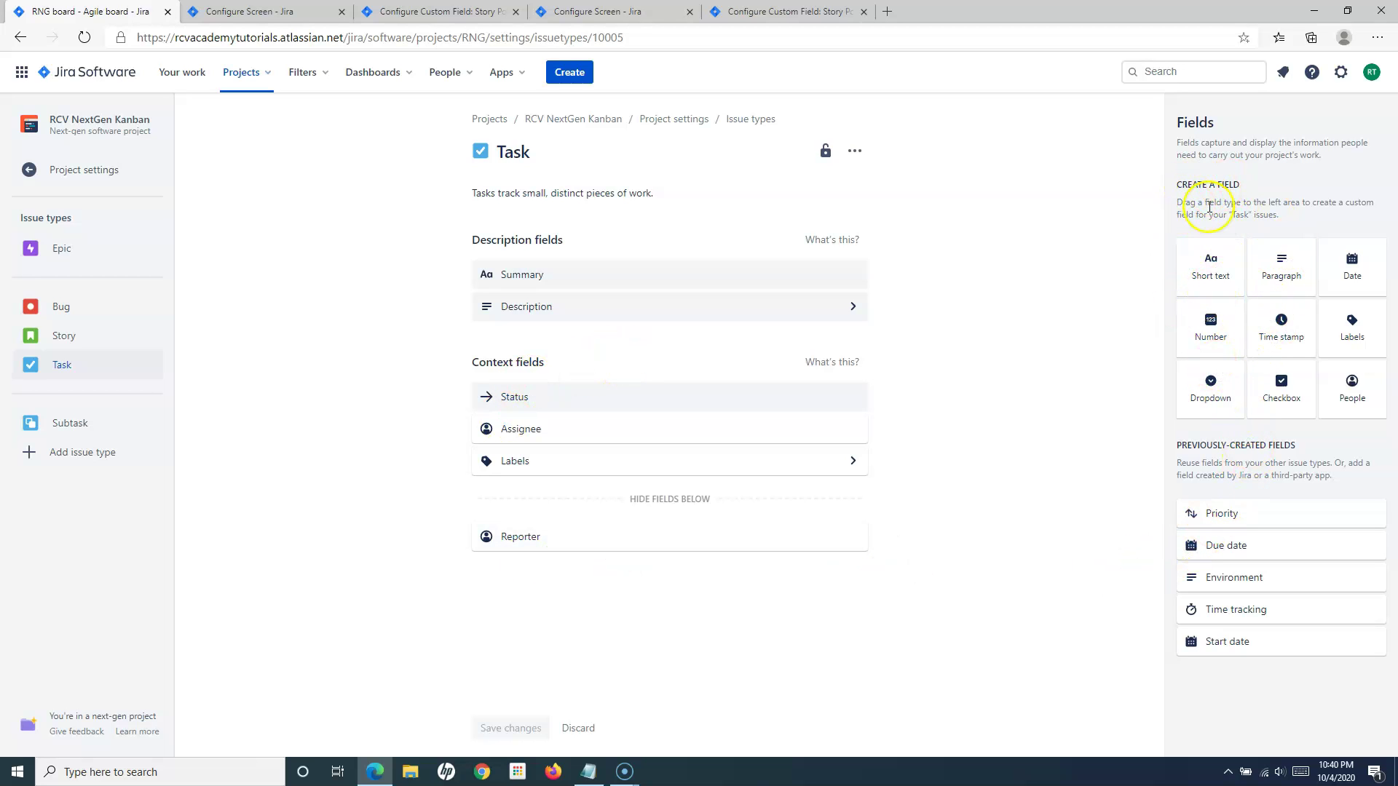
click(1205, 345)
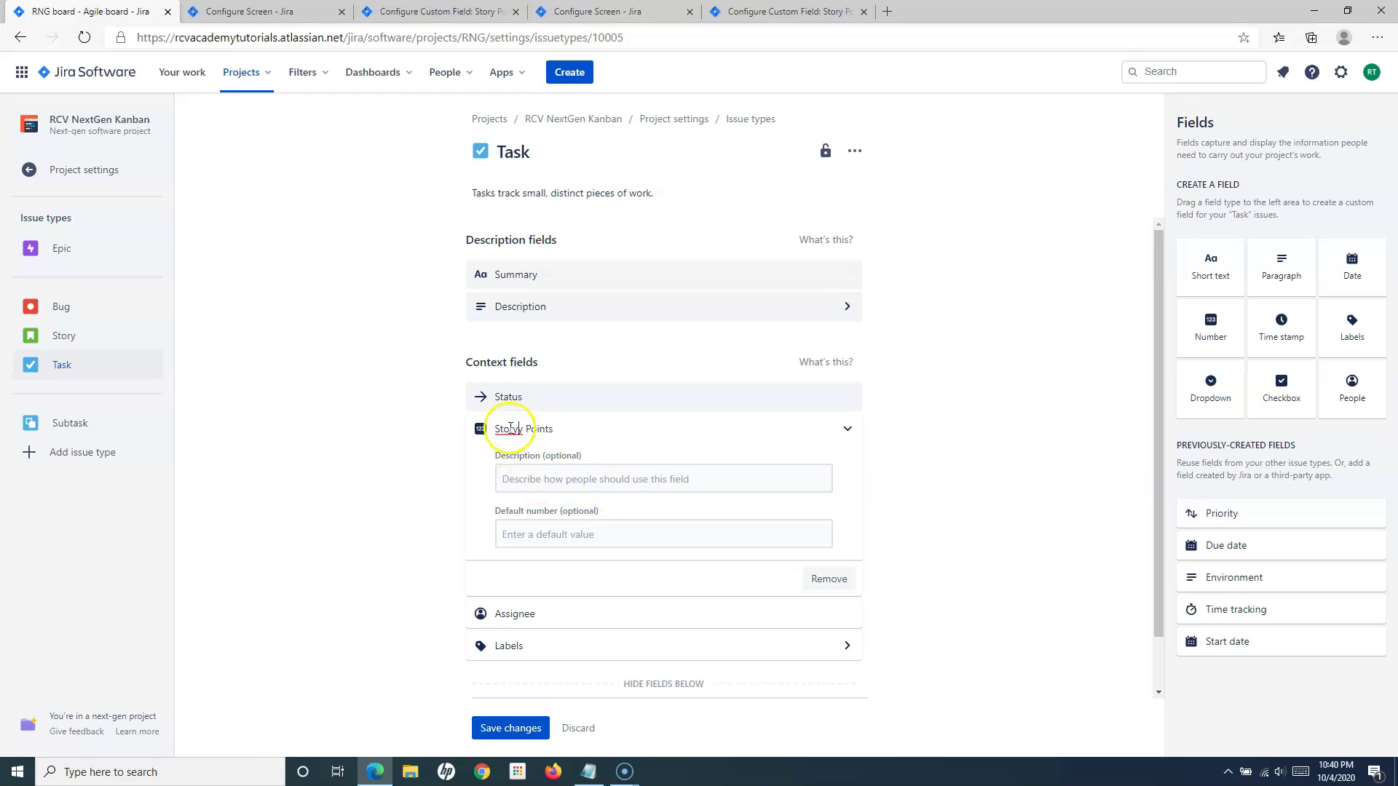
click(426, 510)
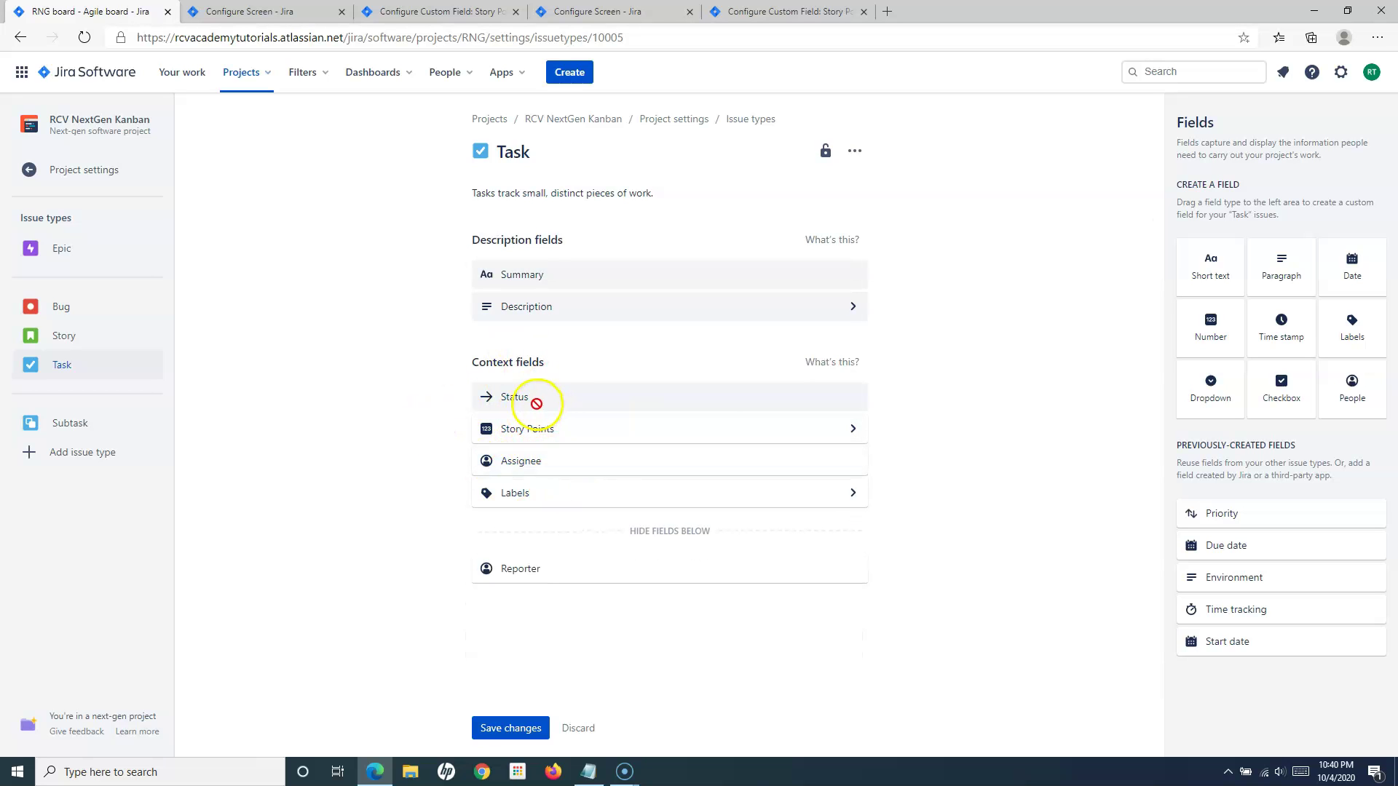
click(98, 337)
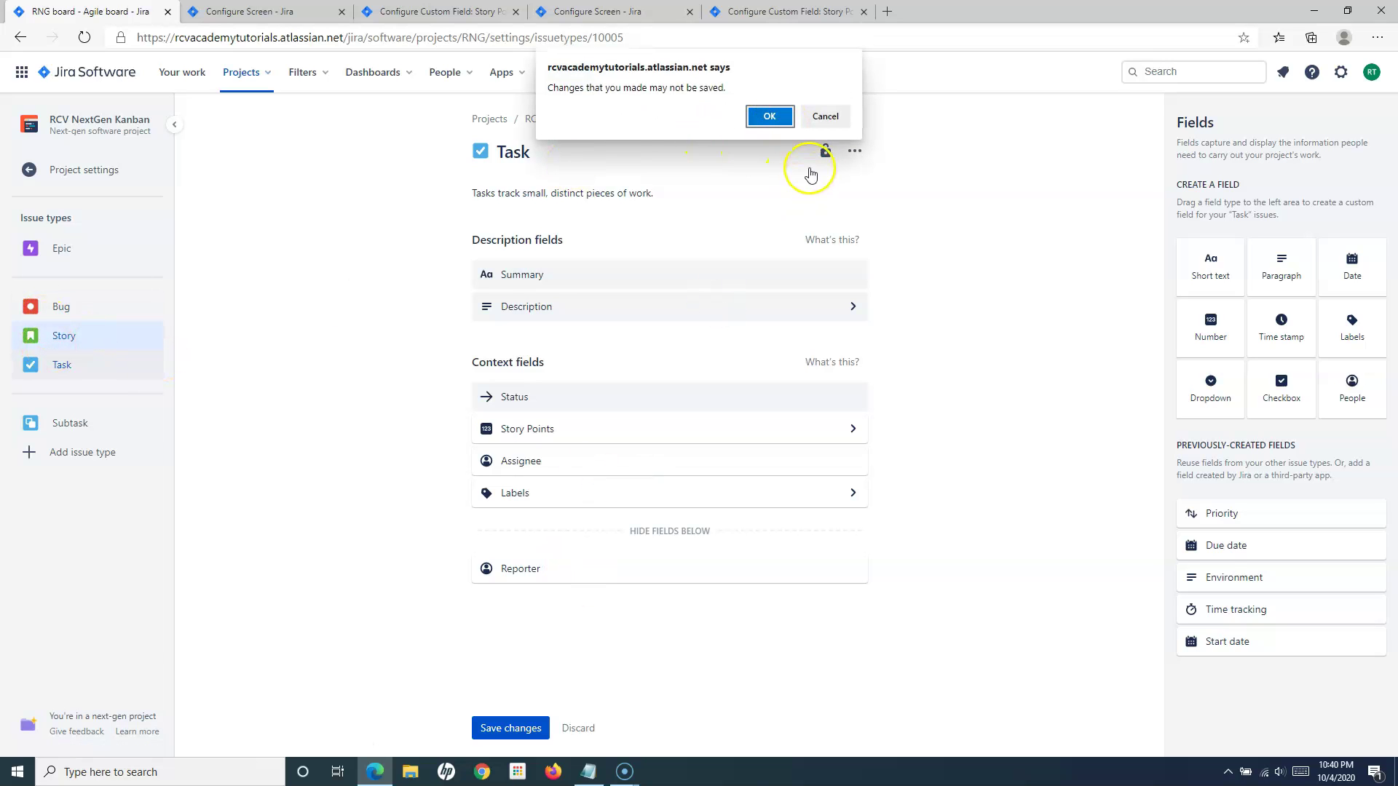
click(826, 117)
click(546, 730)
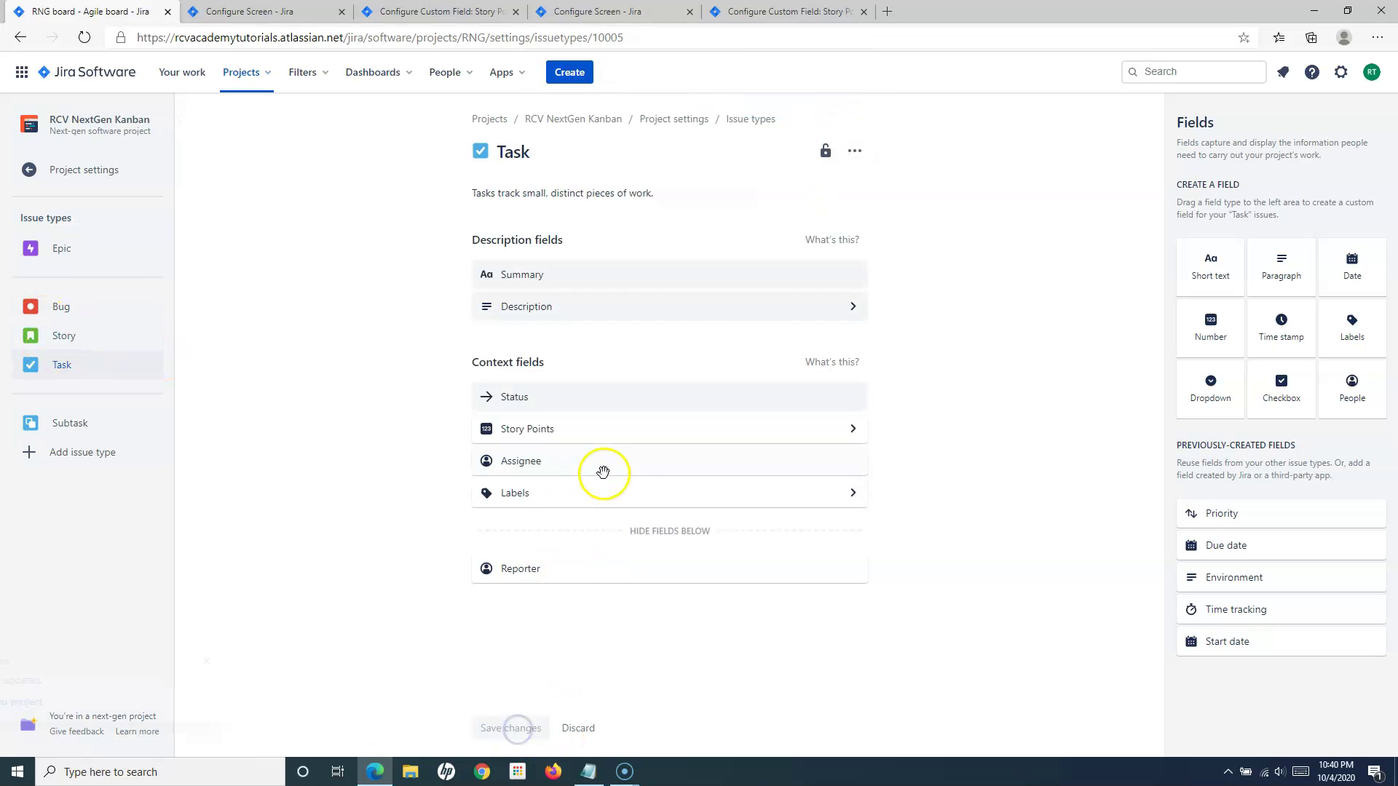
Add the previously created Story Points field to the Story issue type's context fields below Status and save the changes.
click(75, 335)
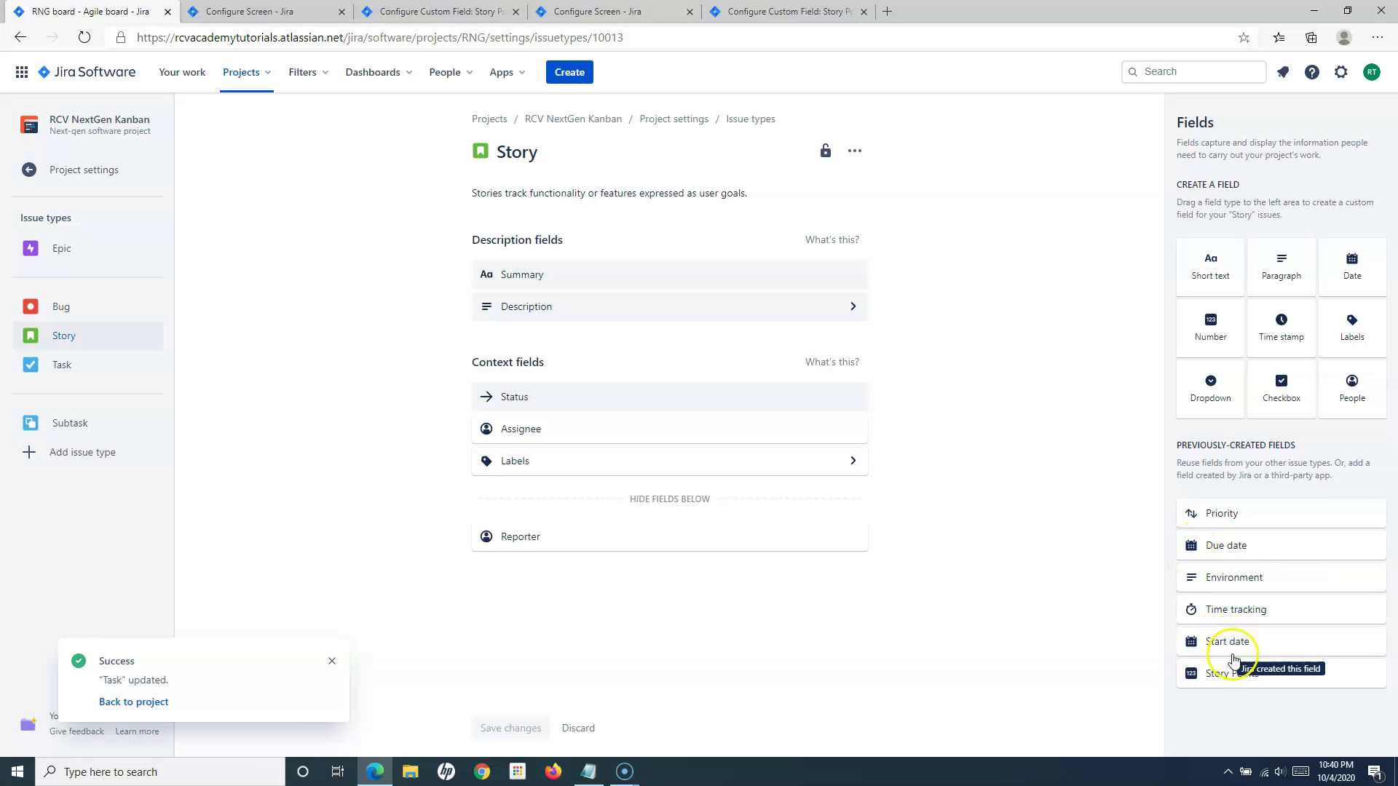
drag(1237, 676, 515, 434)
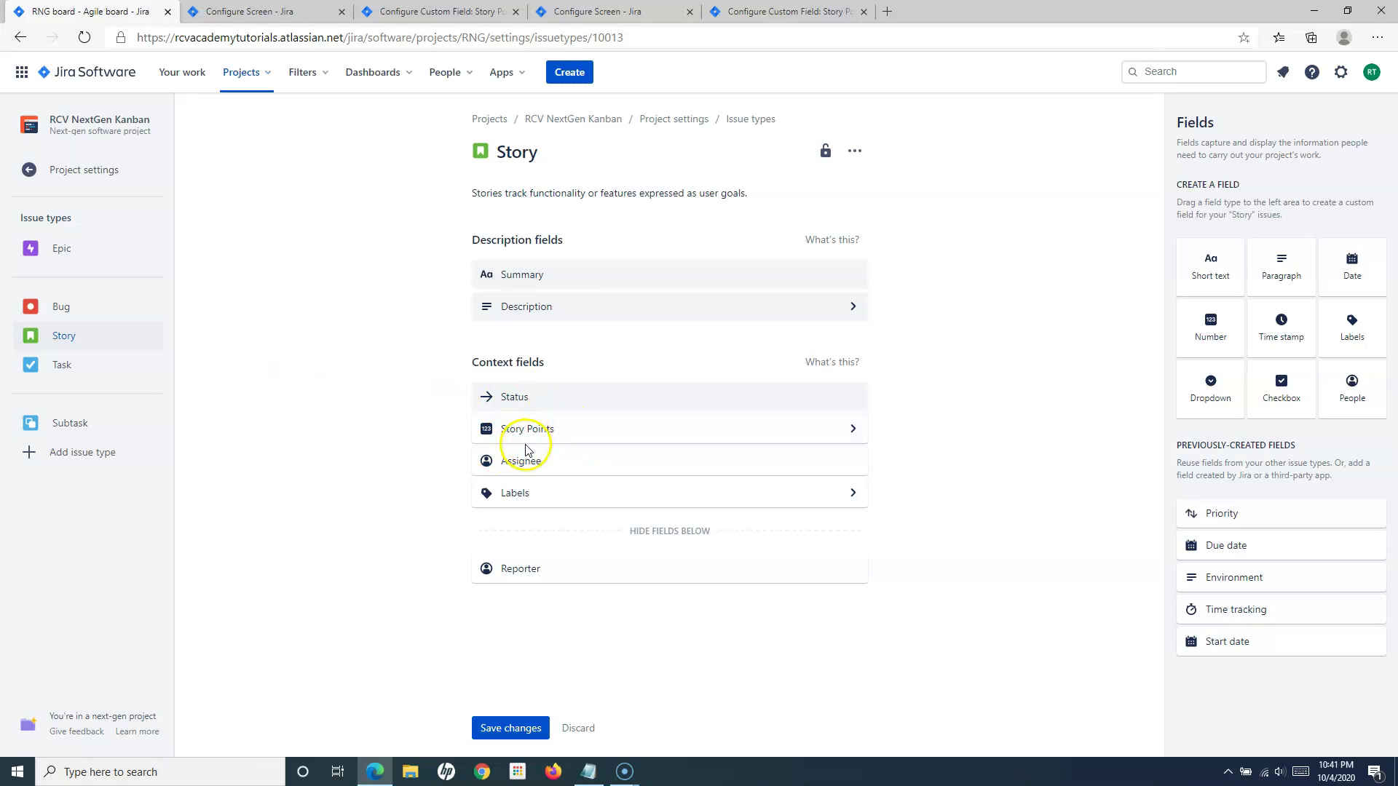
click(81, 75)
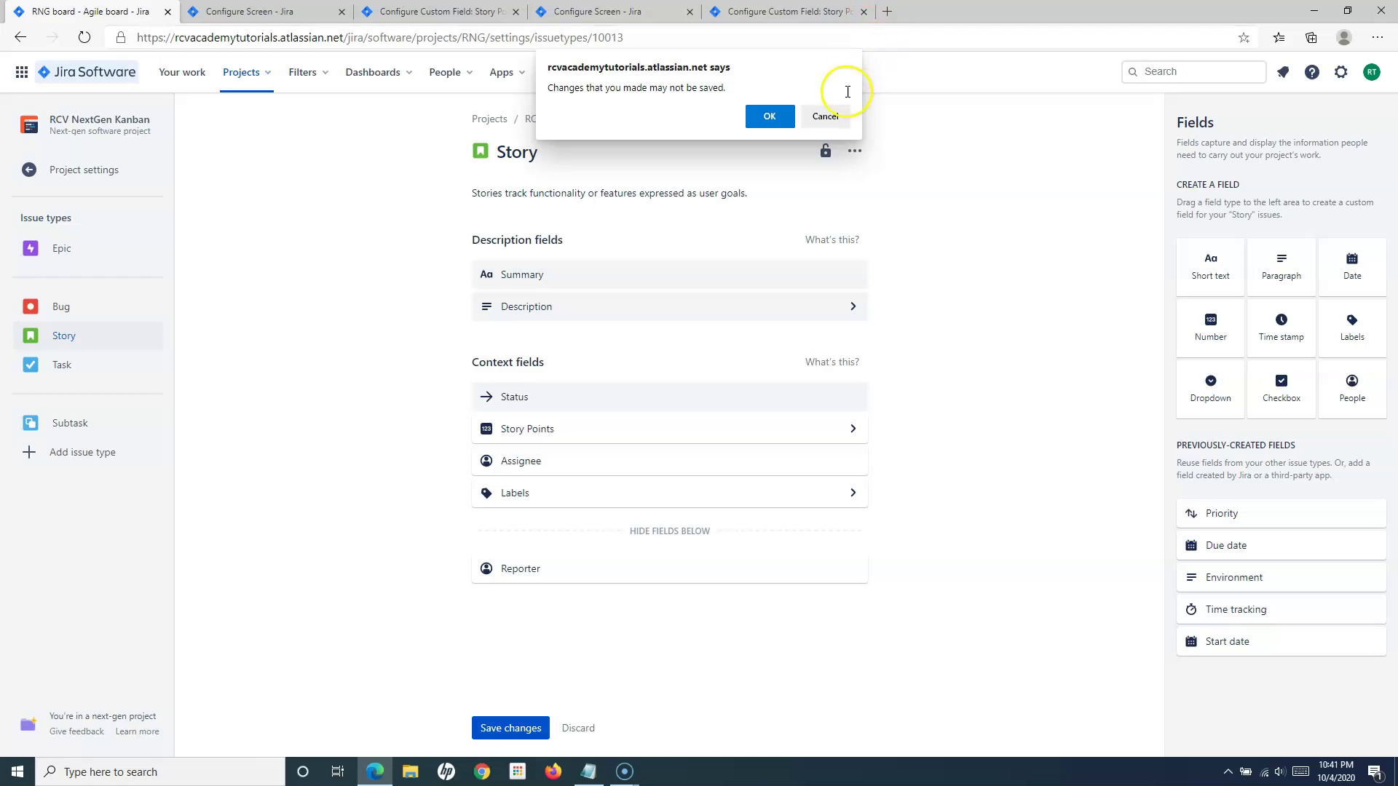
click(836, 115)
click(510, 728)
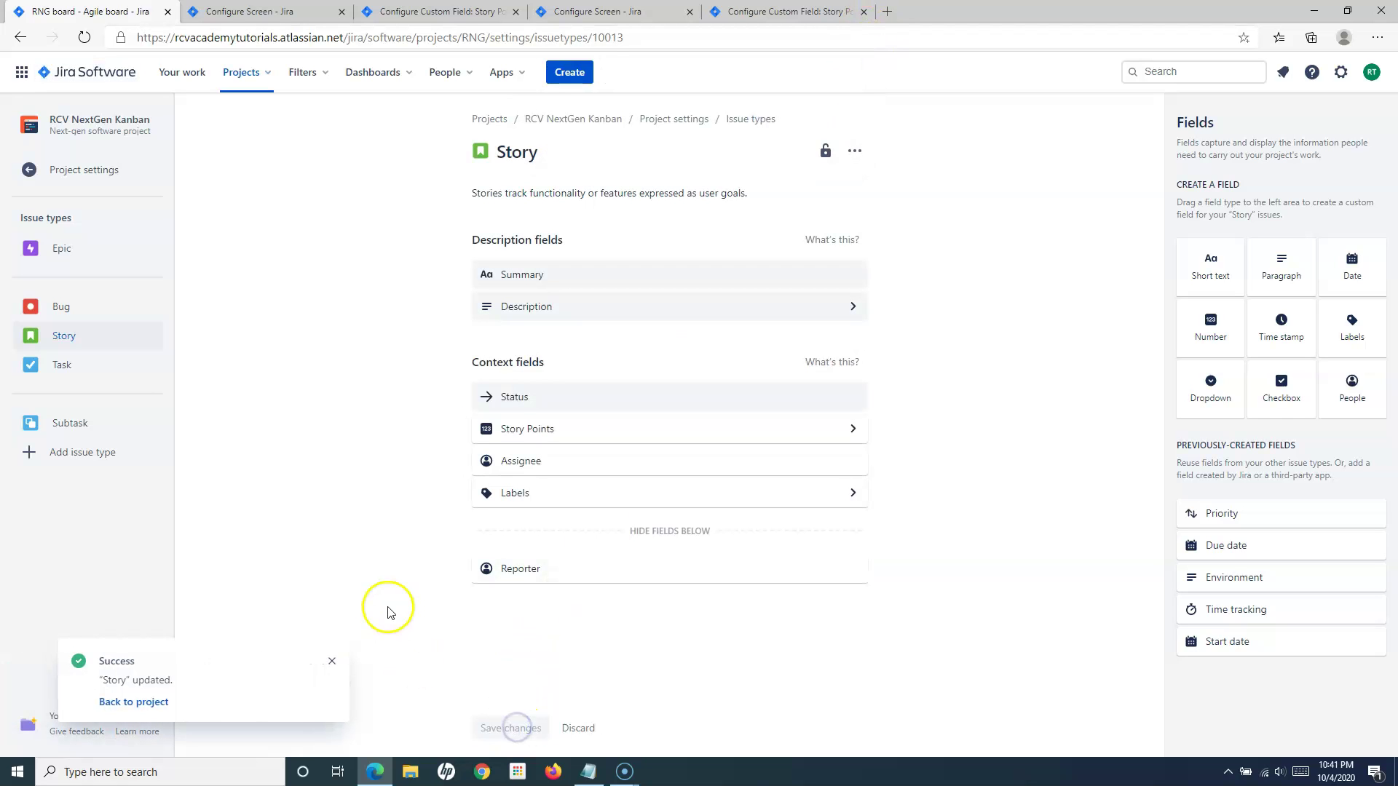
Check a new RCV NextGen Kanban Story's form for the Story Points field, discard the form, and leave the project settings.
click(569, 72)
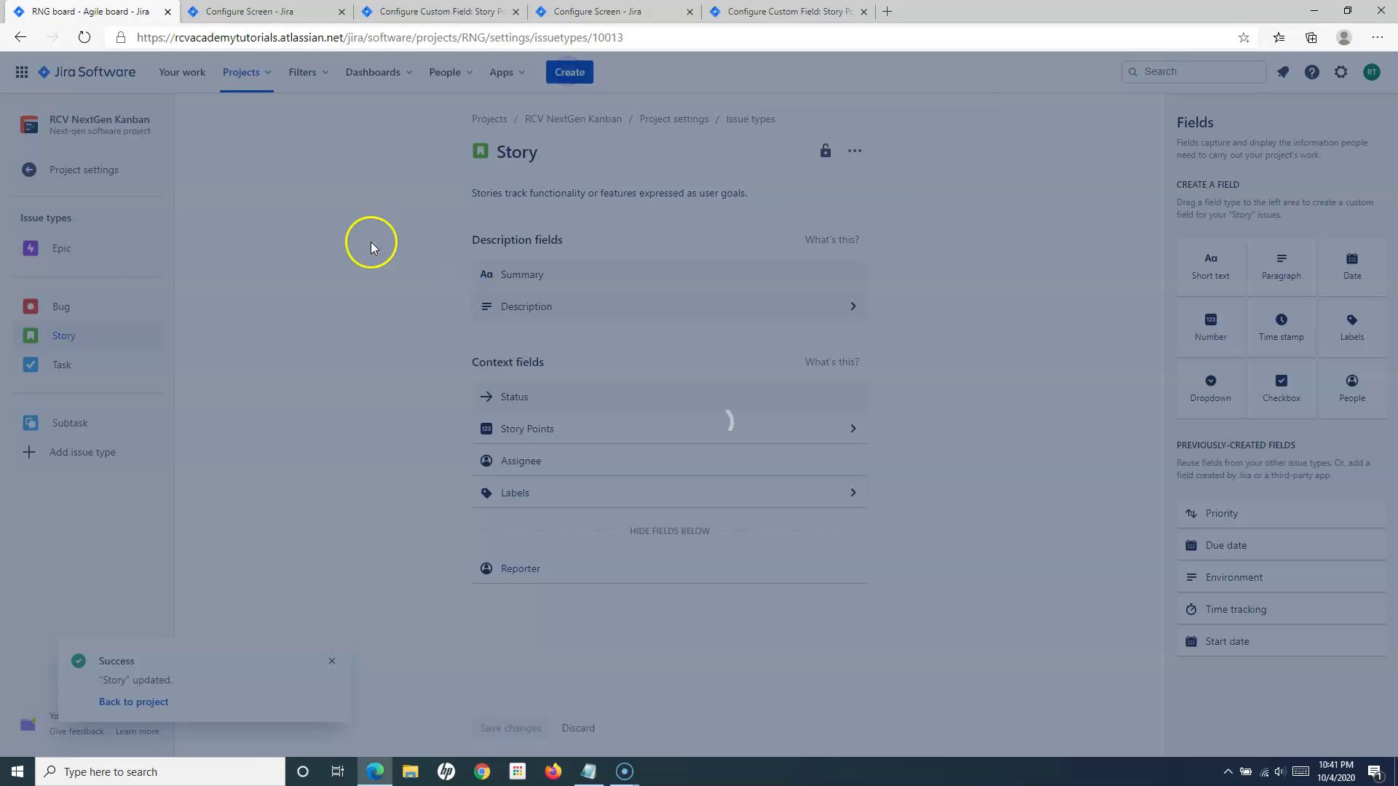
click(597, 215)
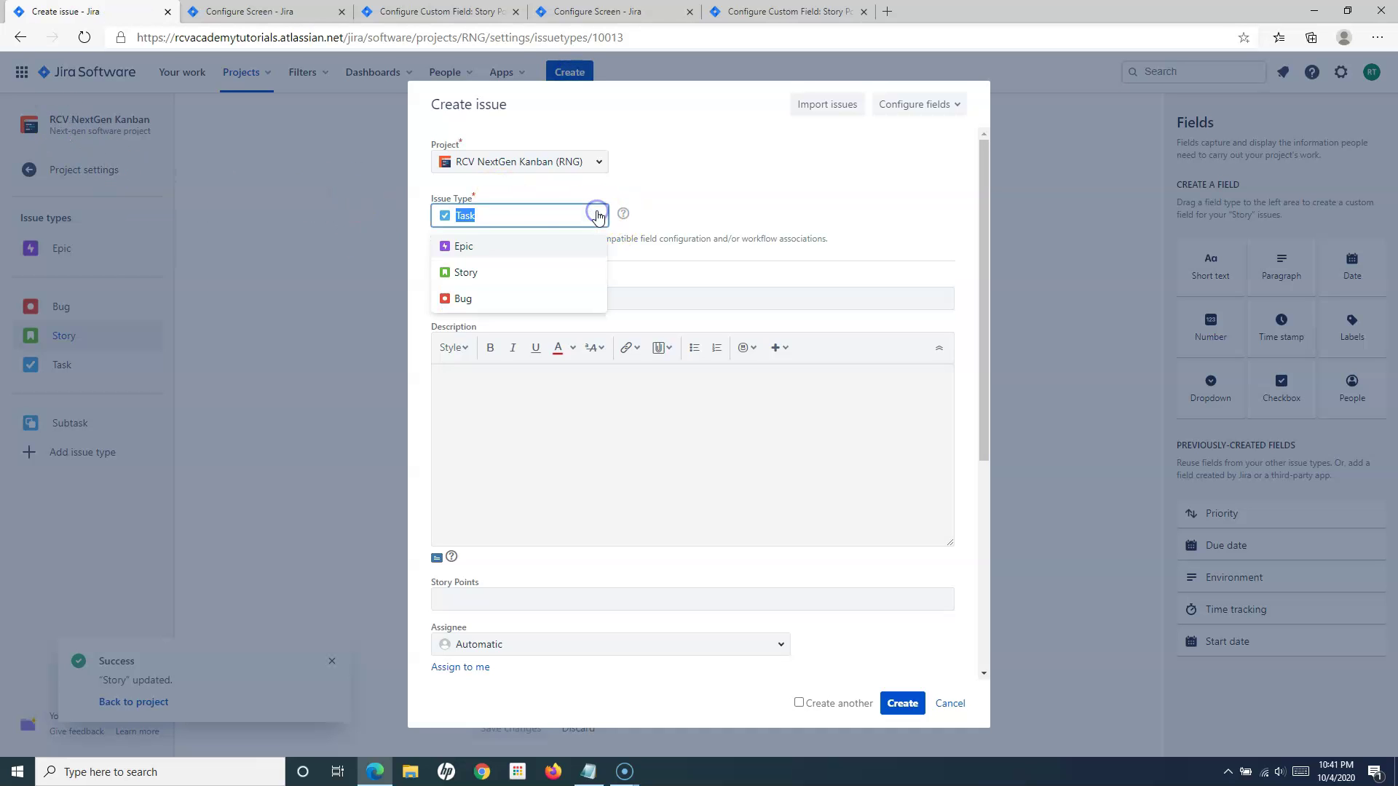
click(484, 272)
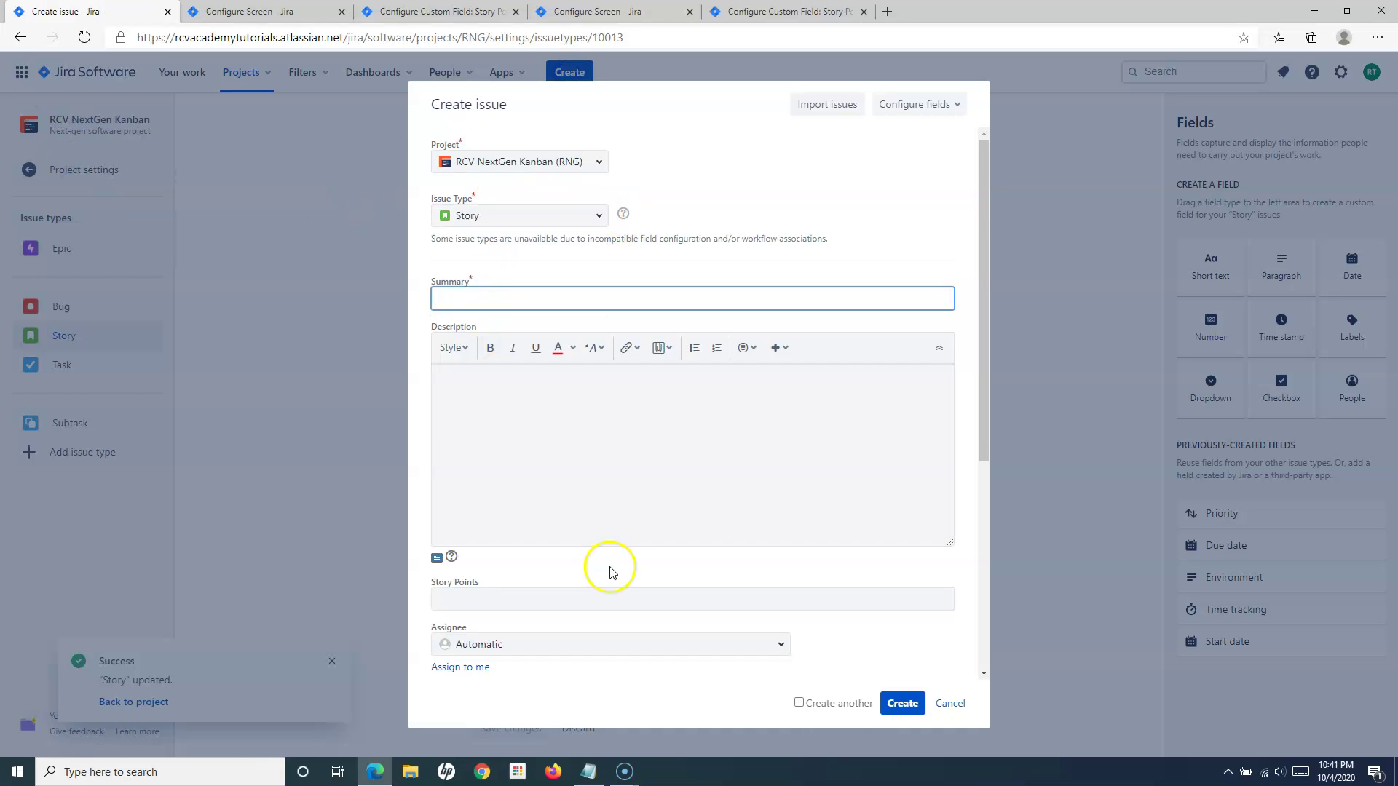
scroll(610, 572, down, 3)
click(444, 348)
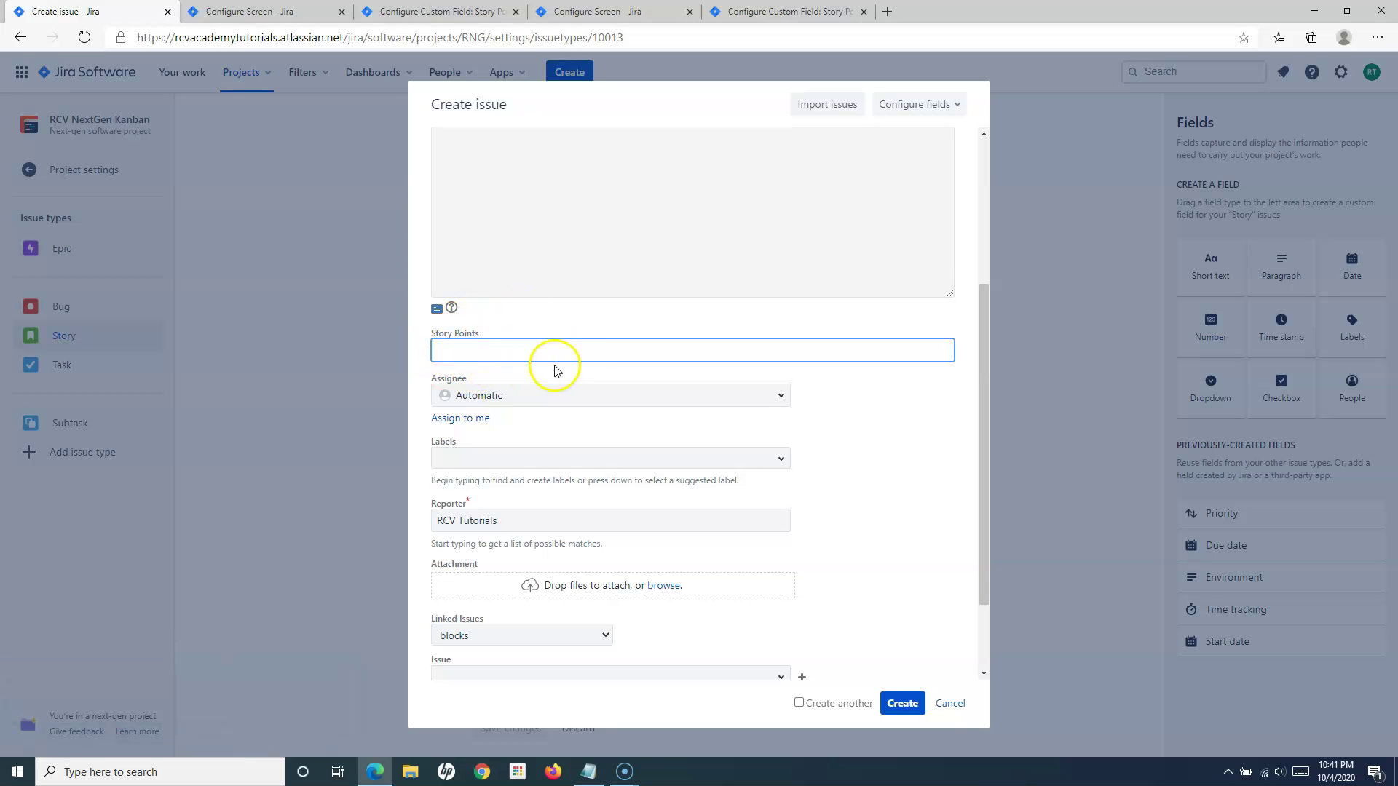
scroll(557, 372, up, 3)
click(950, 704)
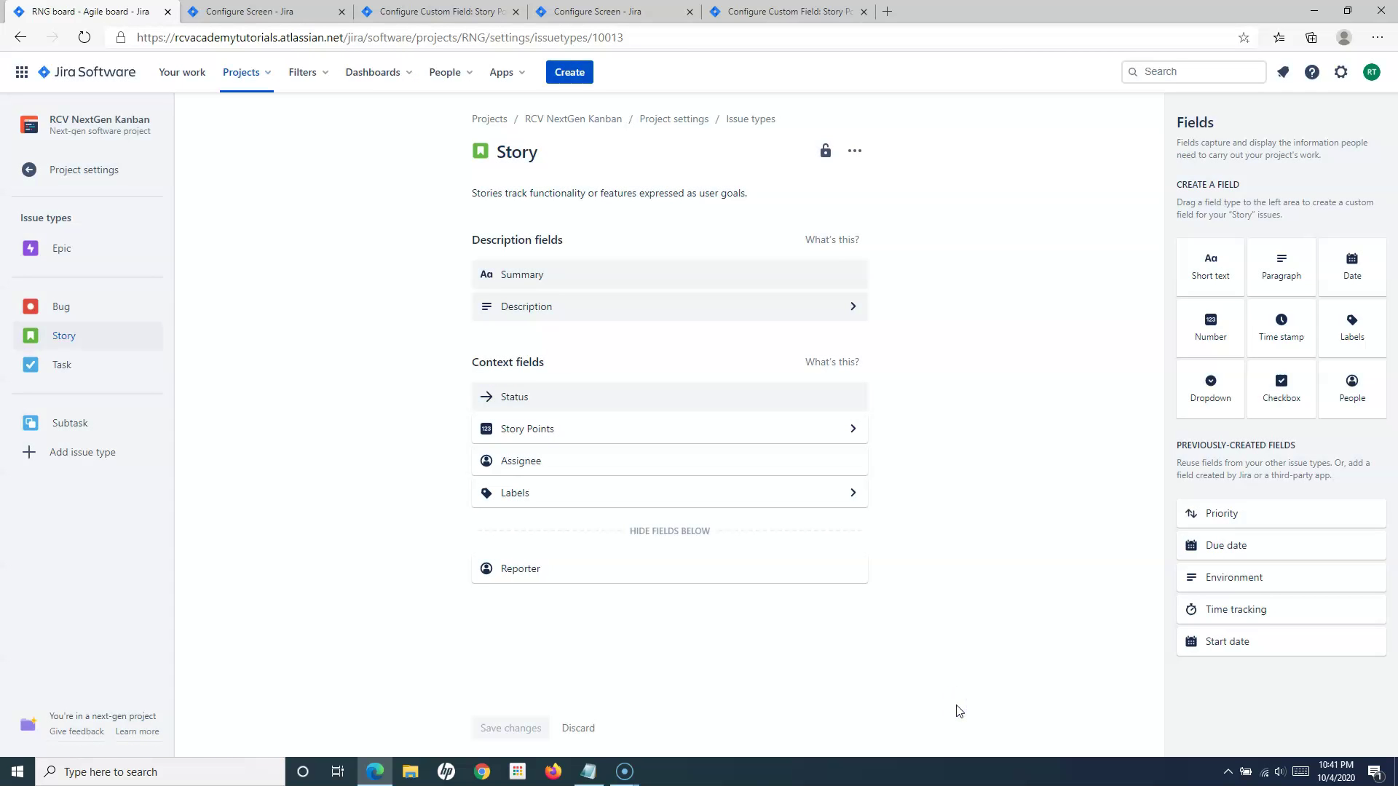
click(86, 71)
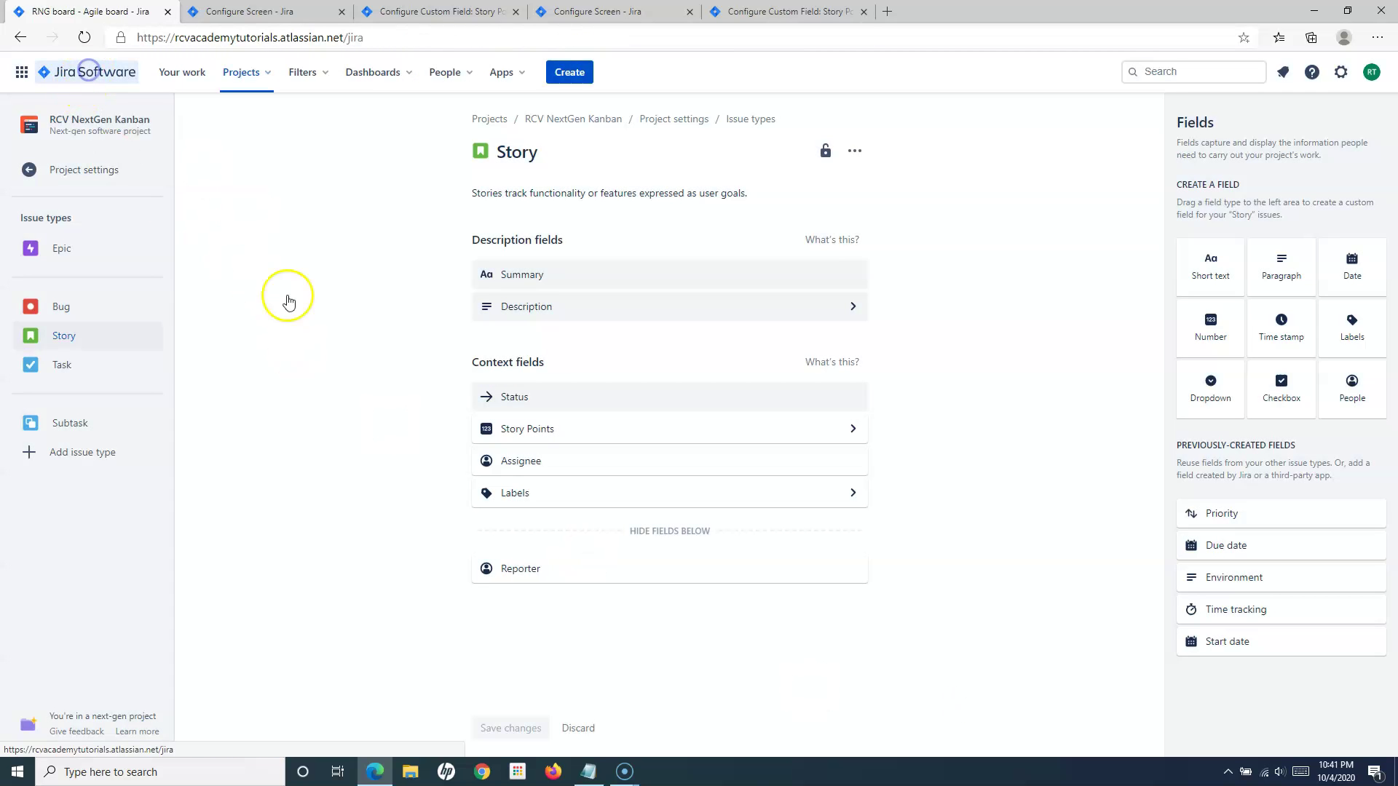